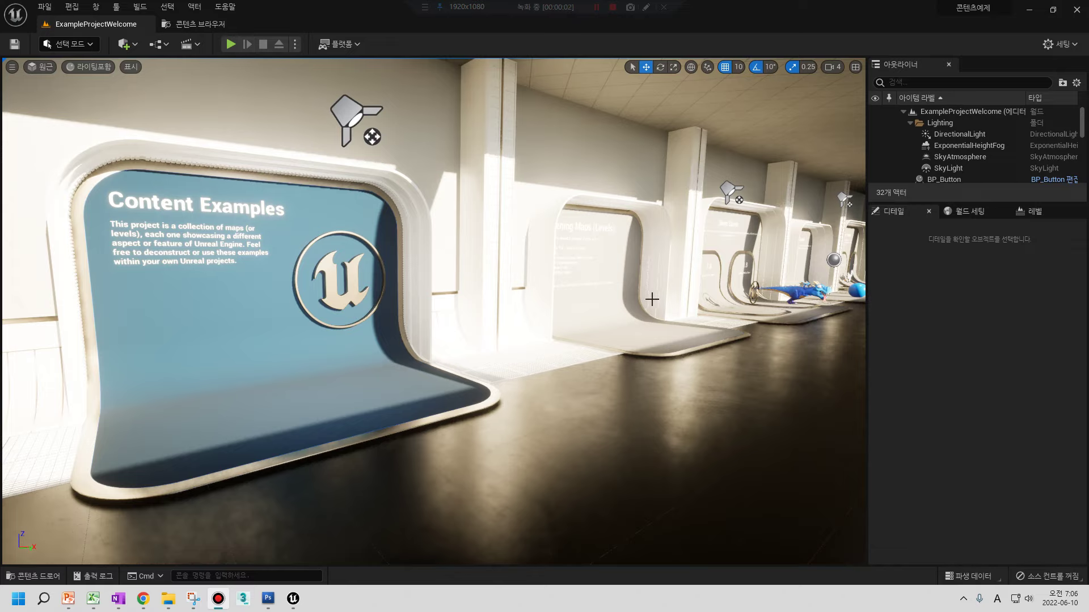
- Orbit the ExampleProjectWelcome view, then bring up the Maps folder in the Content Browser
right_click_drag(626, 385, 638, 388)
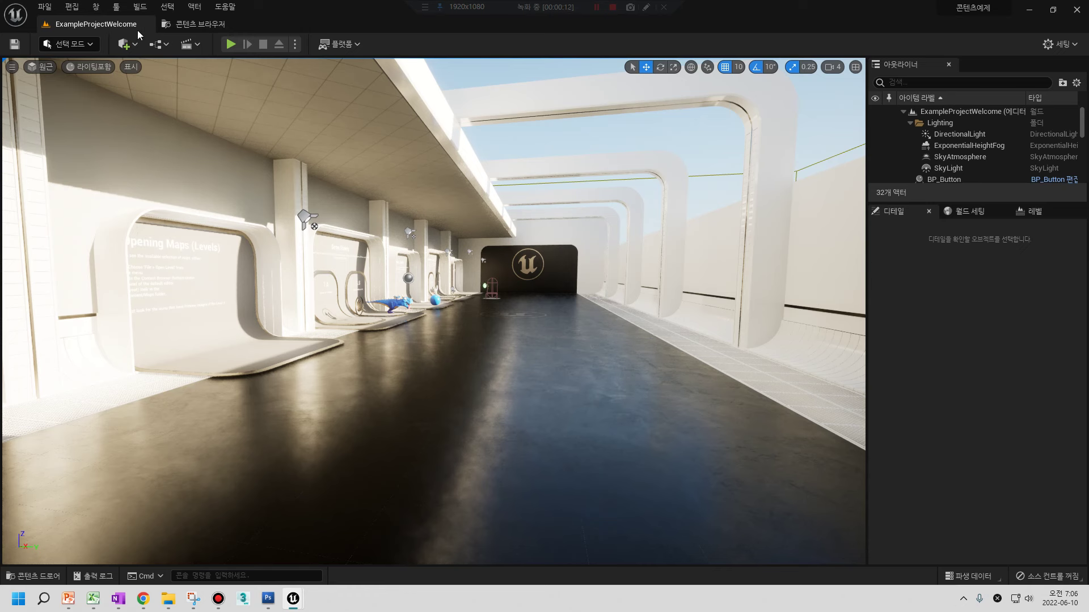
left_click(195, 24)
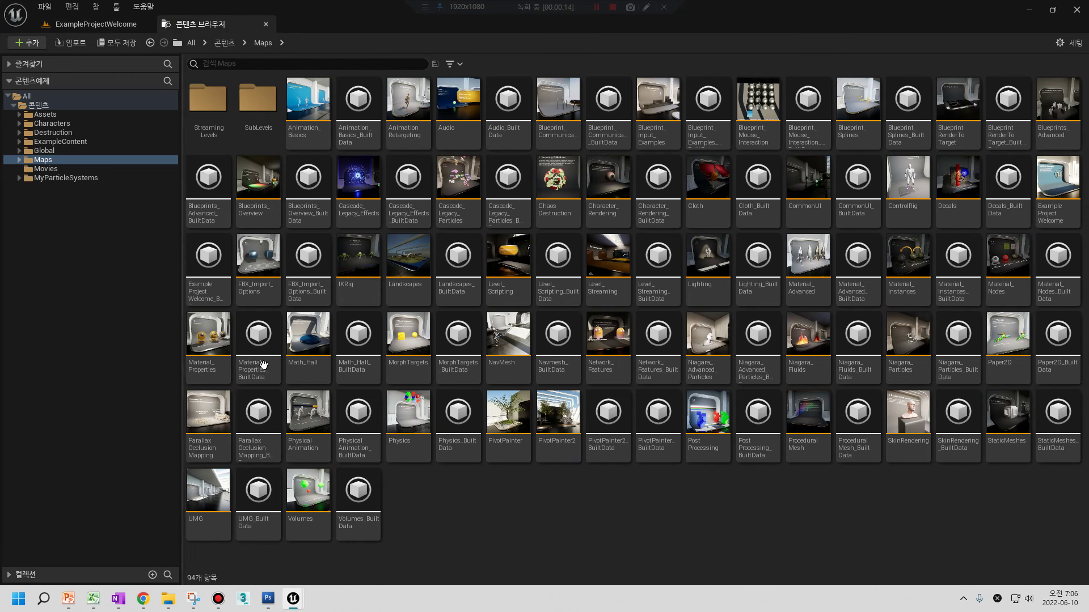
- Select the Niagara_Fluids map and check NiagaraFluids (Beta) is enabled in the FLUID-filtered Plugins list
left_click(808, 373)
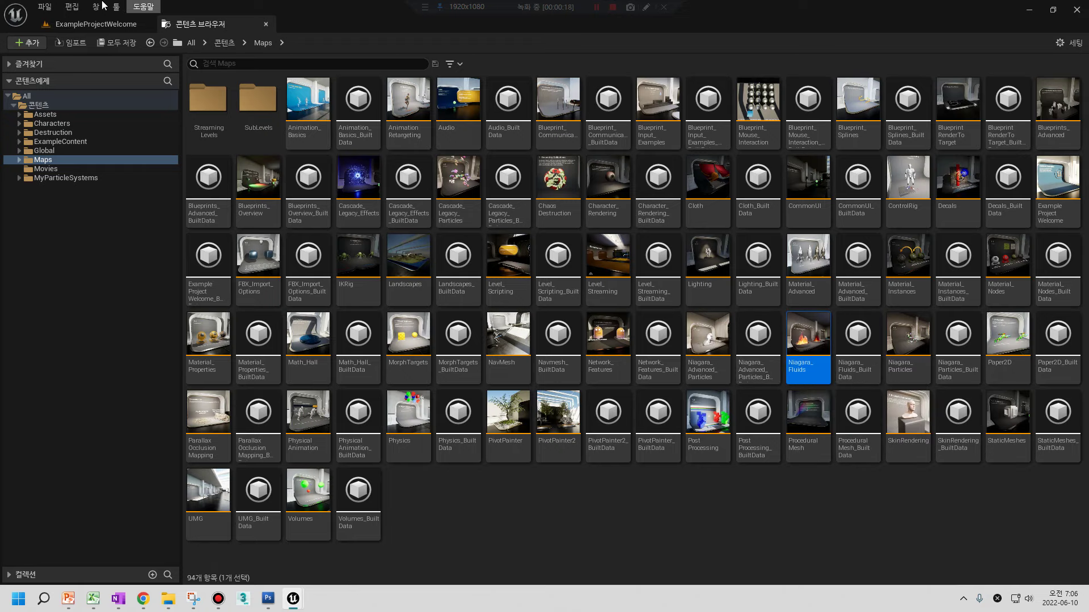
left_click(70, 8)
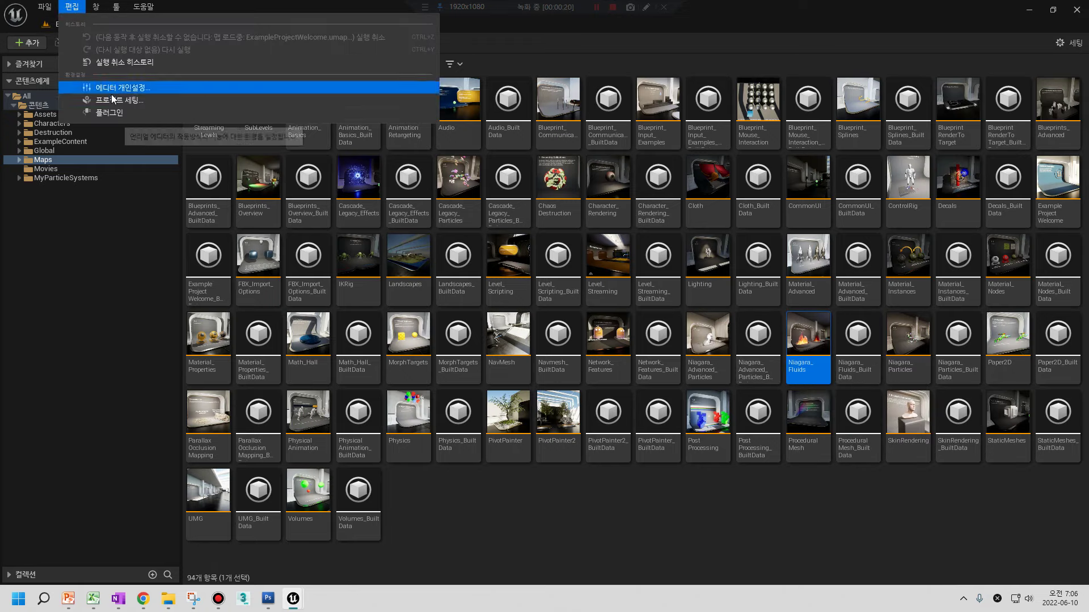
left_click(117, 117)
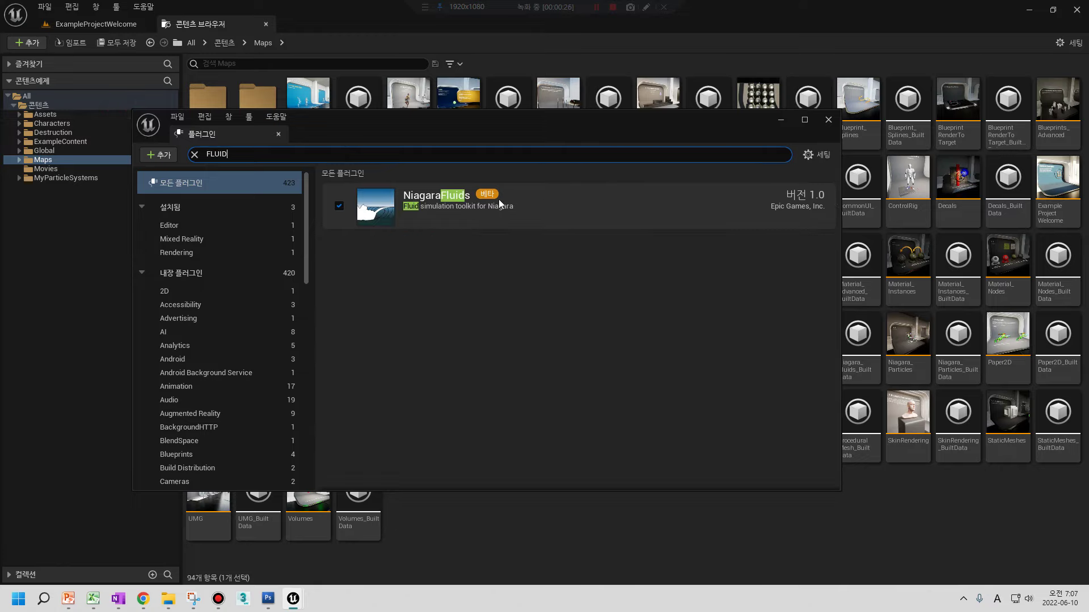
mouse_move(488, 197)
- Close Plugins, open the Niagara_Fluids map, look toward Gas Simulations and select the metal knot
left_click(830, 120)
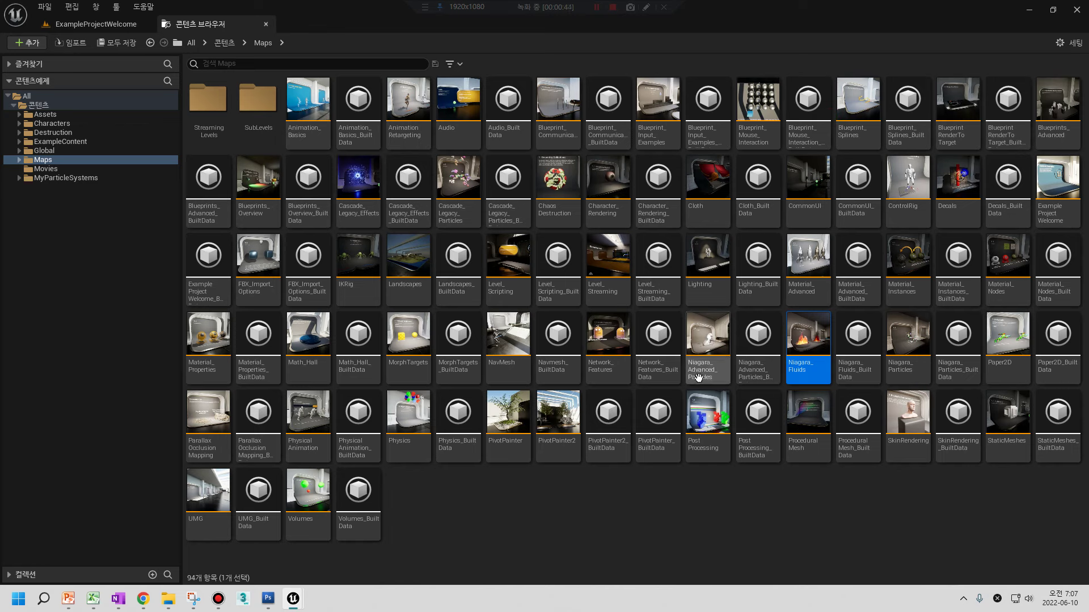
double_click(812, 355)
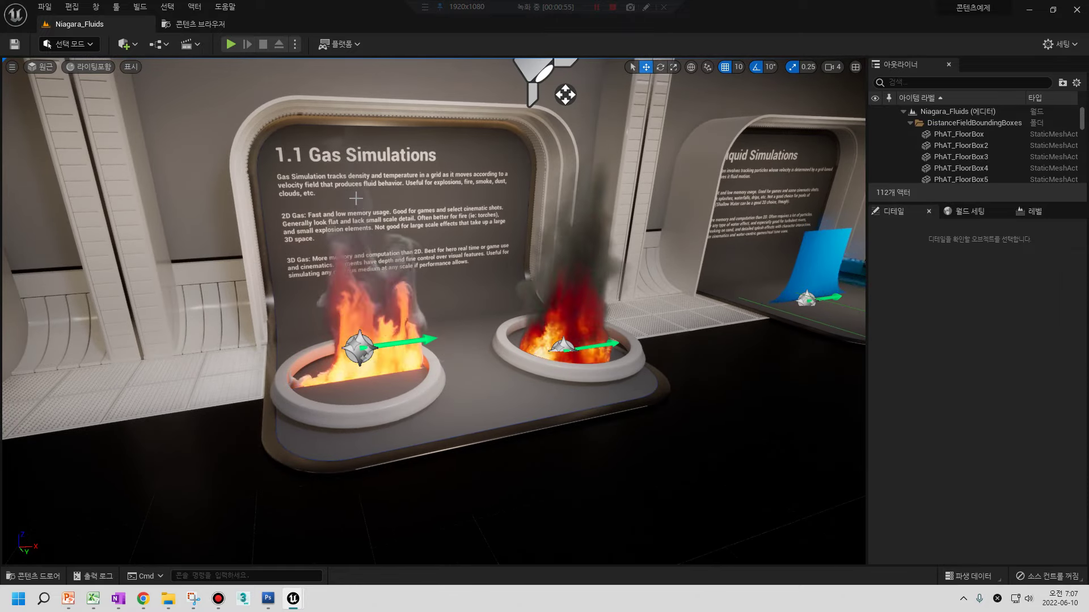
right_click_drag(356, 198, 431, 199)
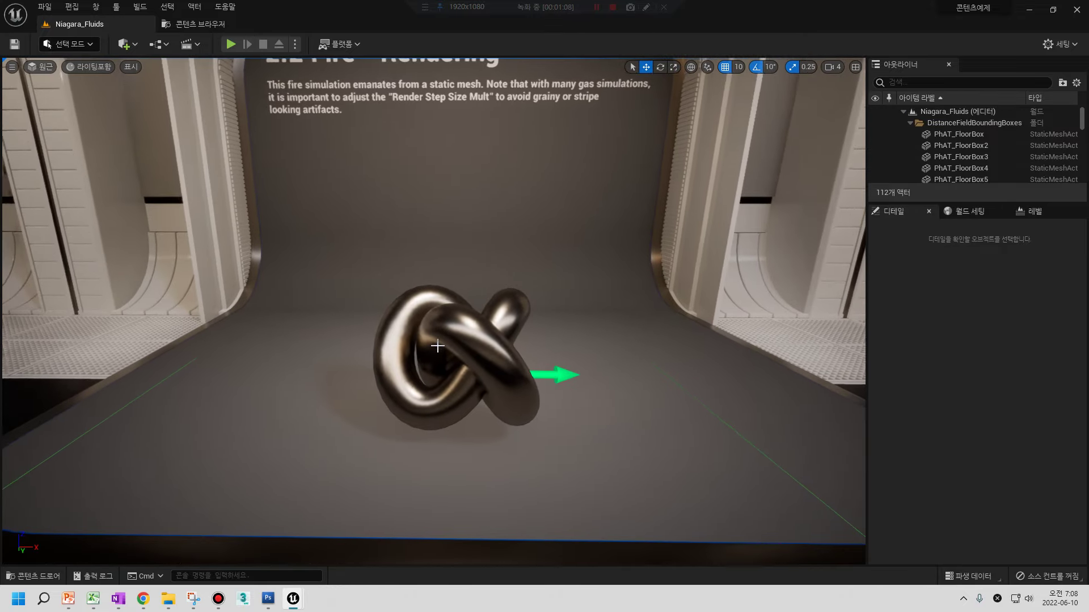
left_click(440, 347)
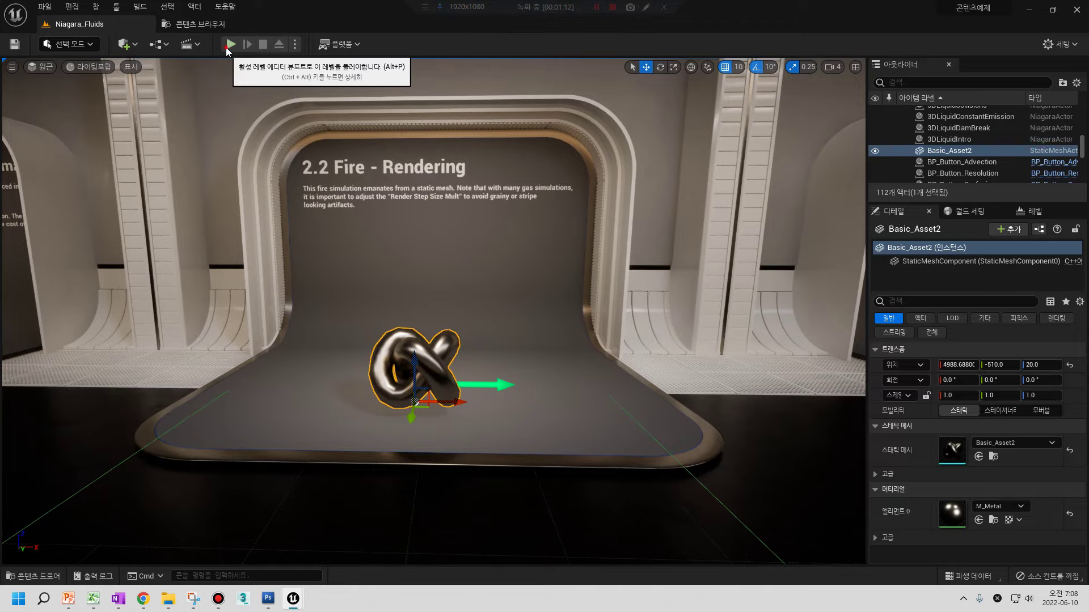
- Start Play-In-Editor and walk down the corridor to the 2.2 Fire burning knot exhibit
left_click(231, 44)
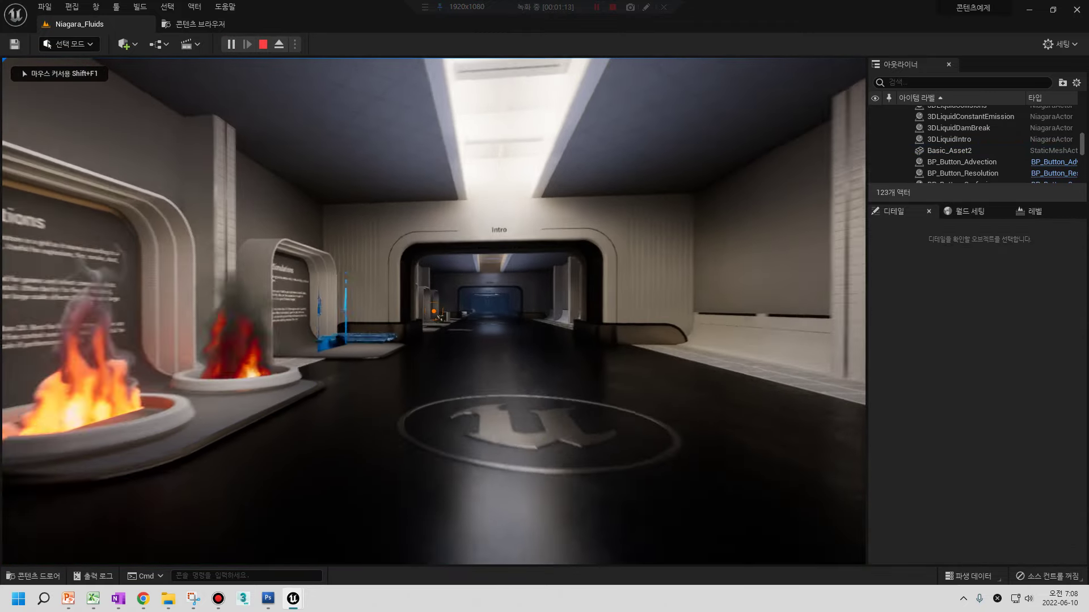
key("w")
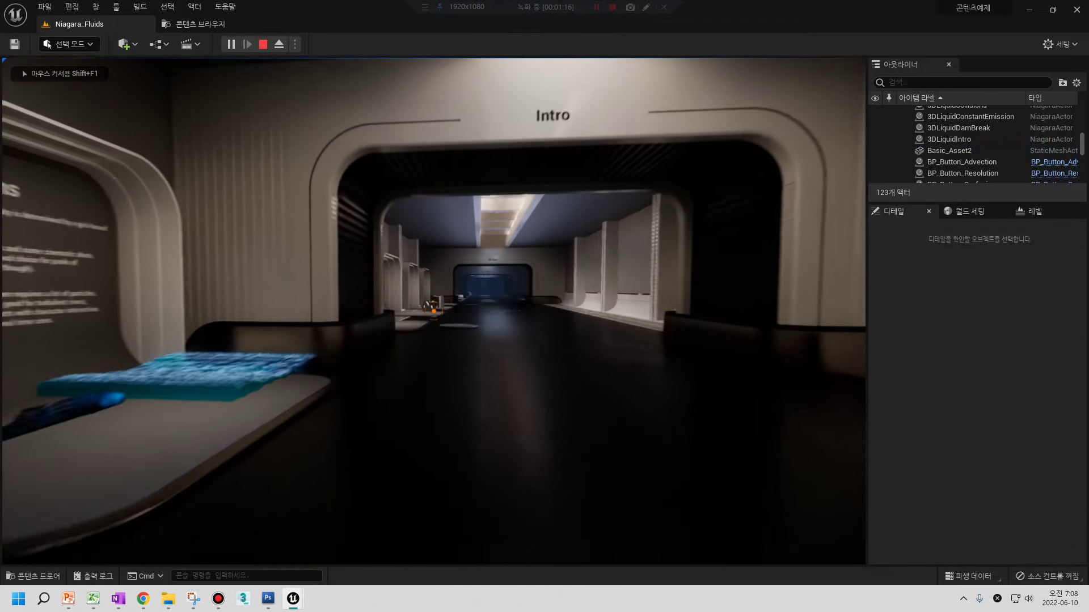
key("w")
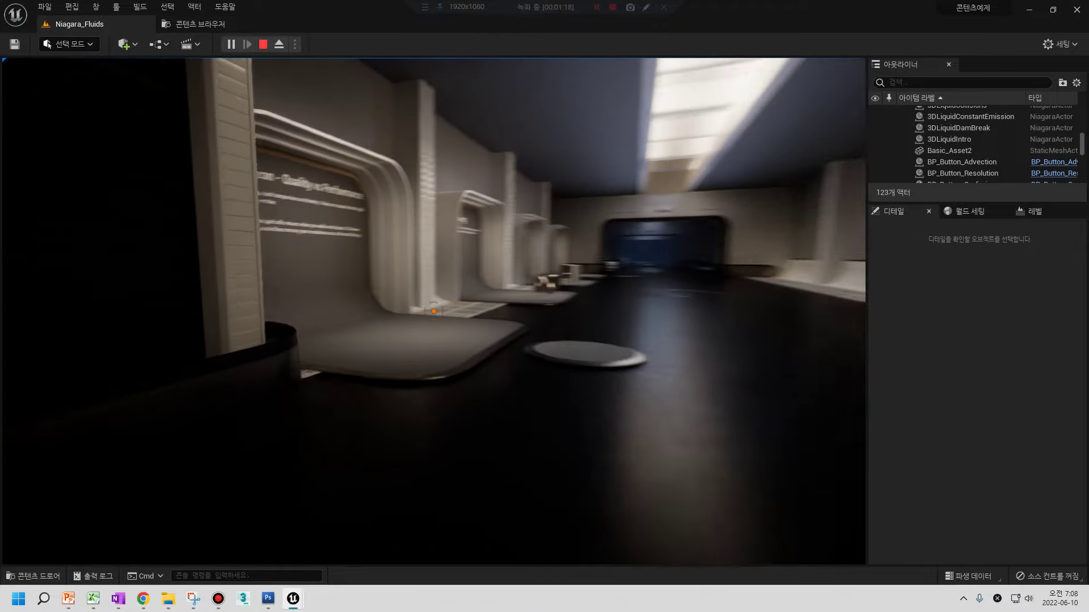
key("d")
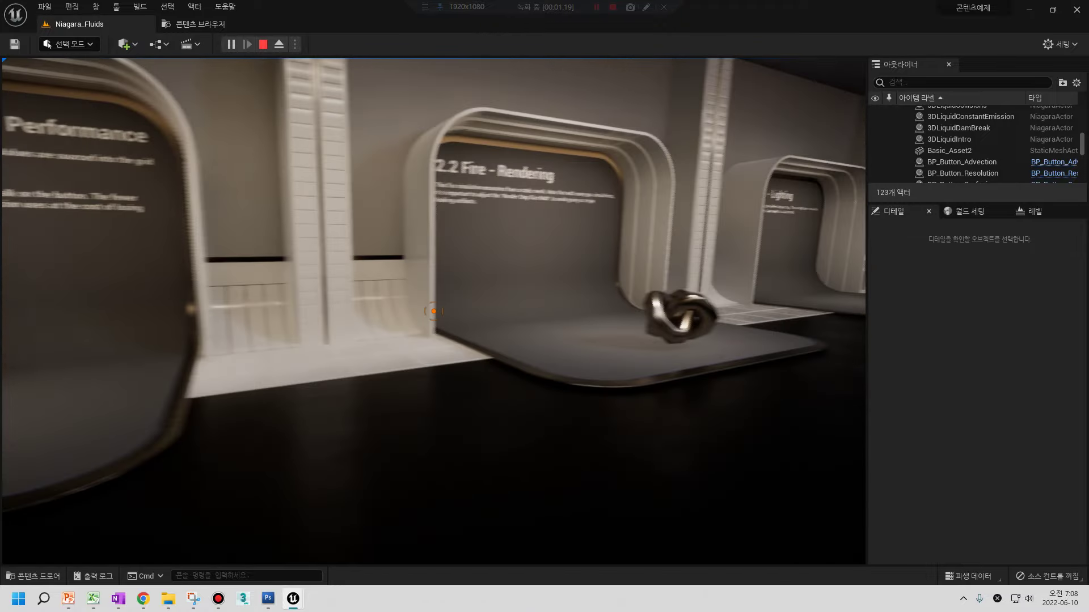
key("d")
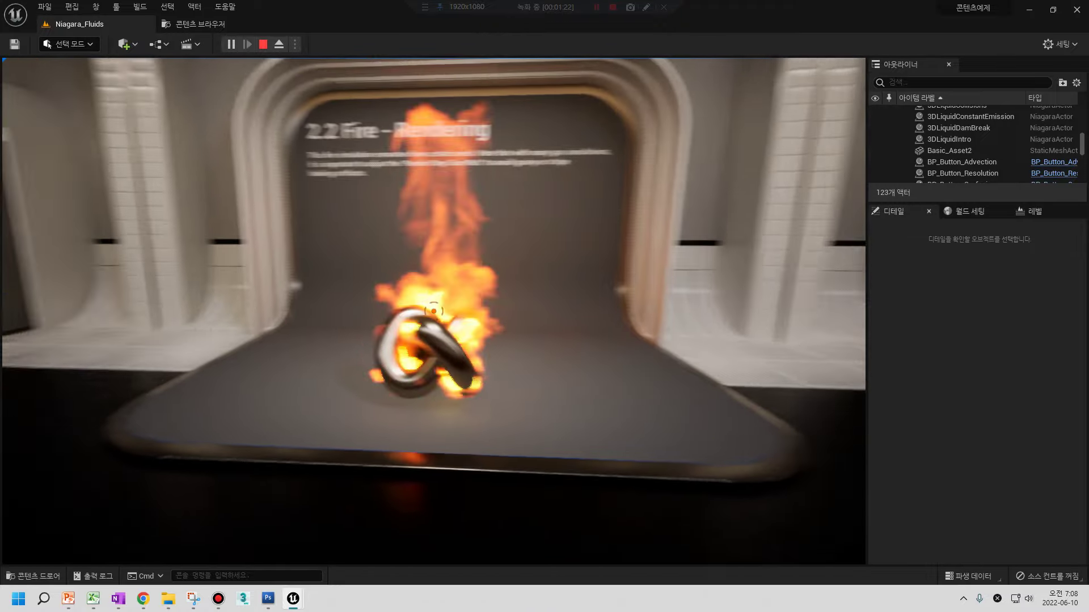
key("w")
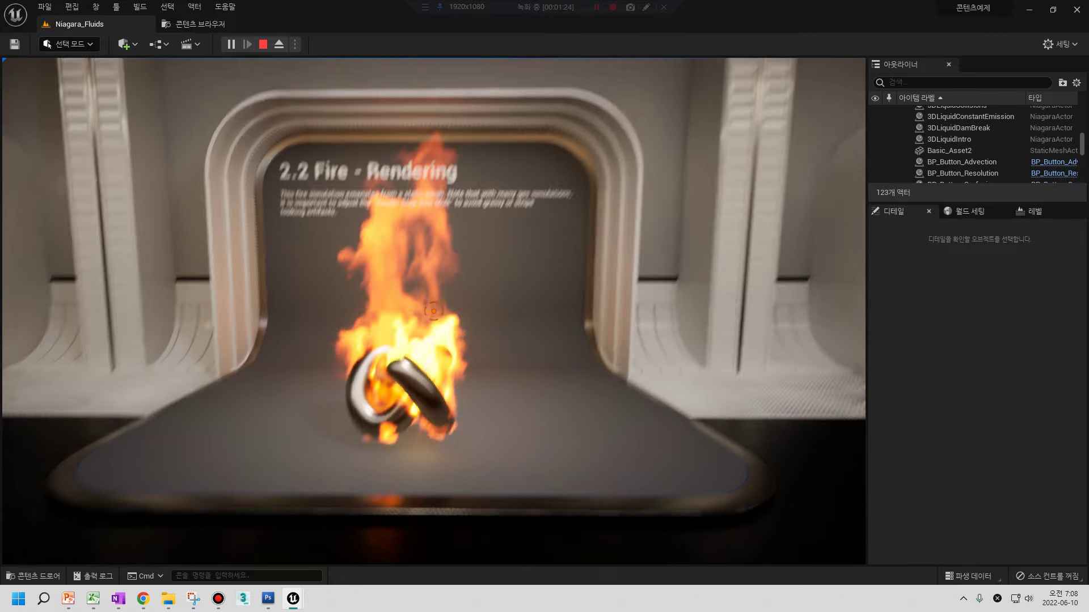
key("s")
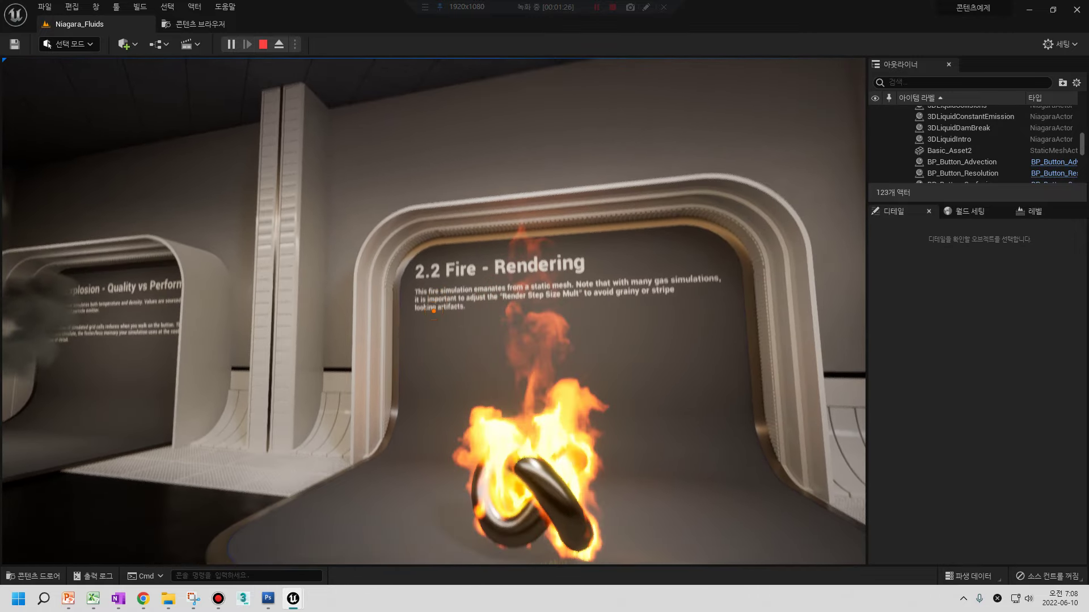
- Walk over to the 2.3 Smoke - Lighting exhibit and view its smoking box
key("a")
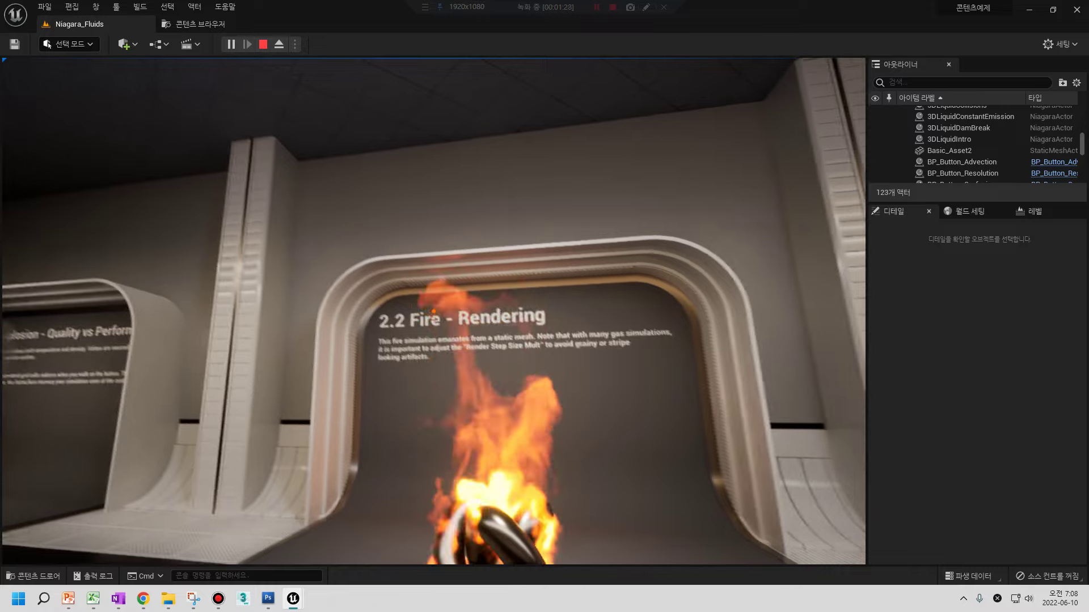
key("d")
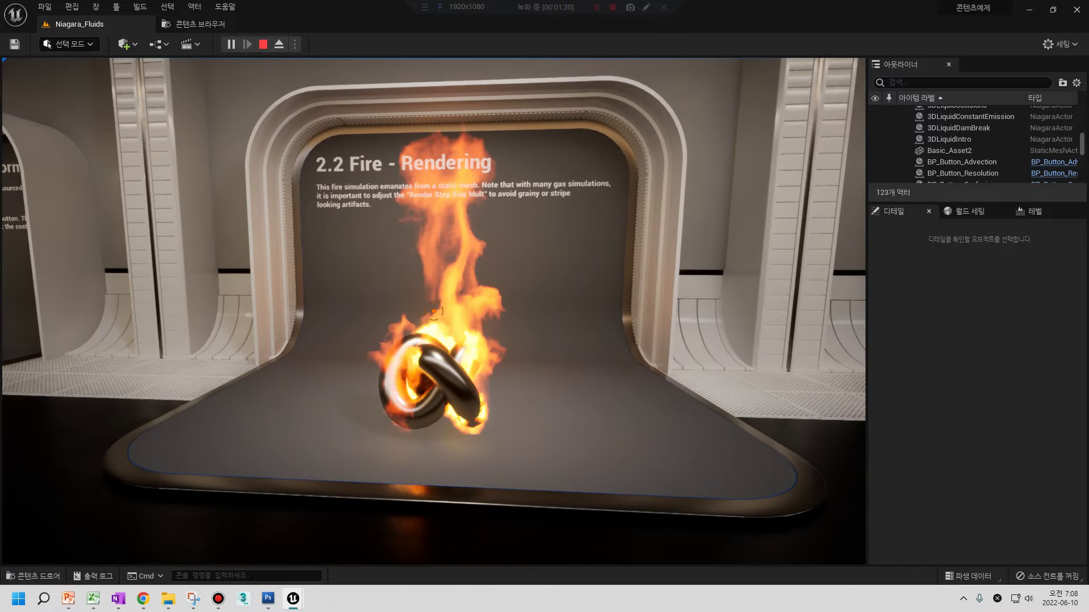
key("d")
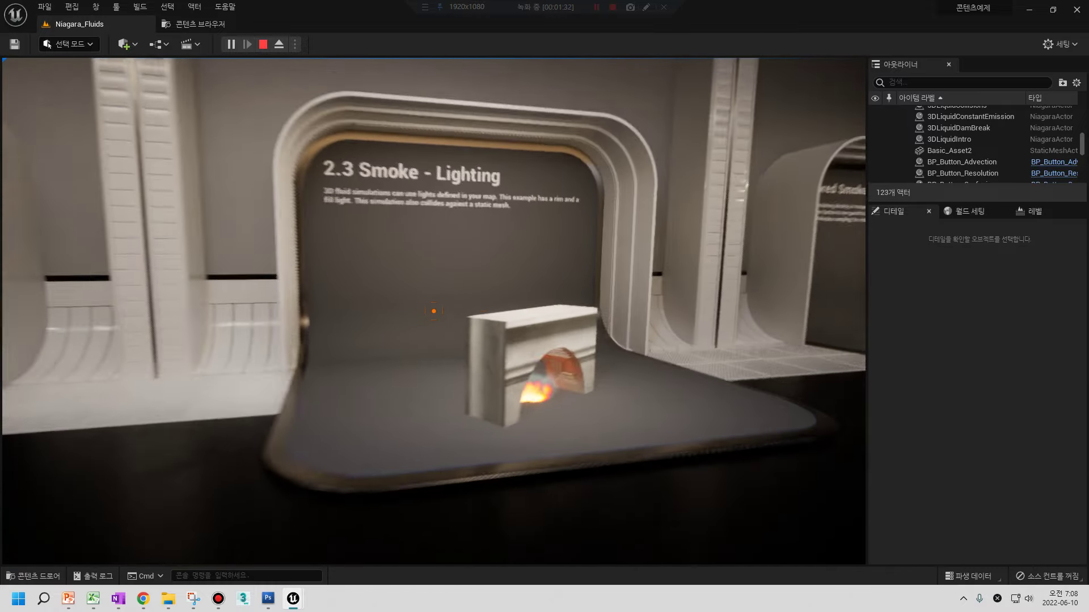
key("w")
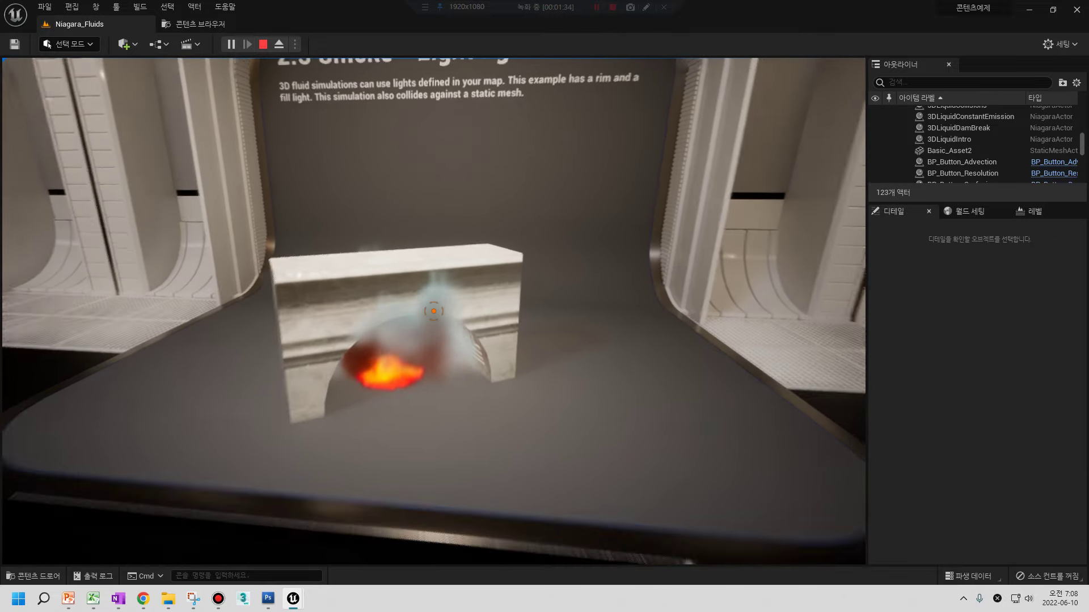
key("s")
key("a")
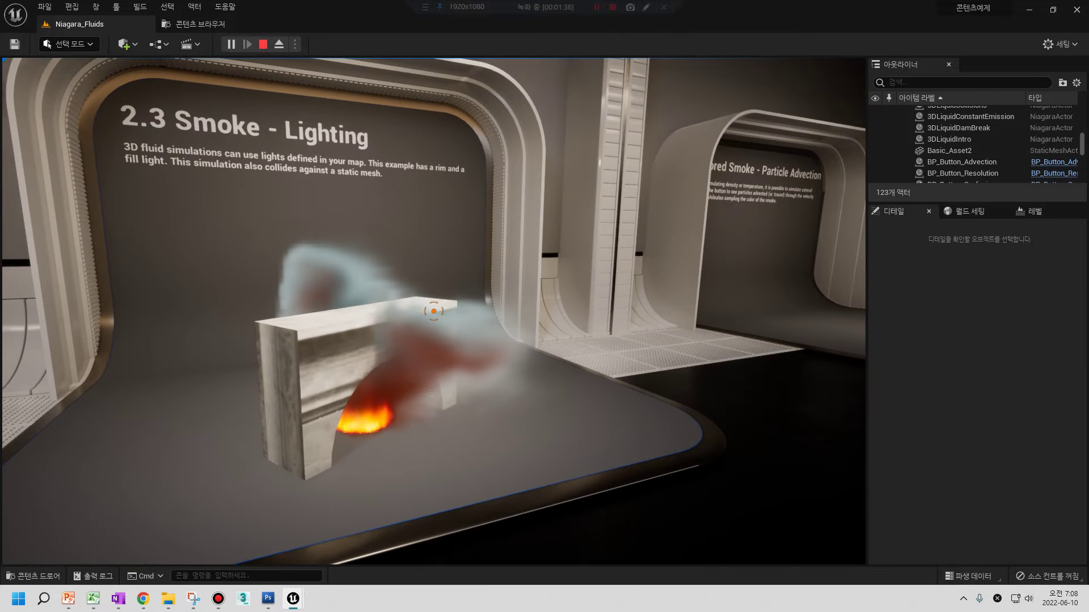
key("a")
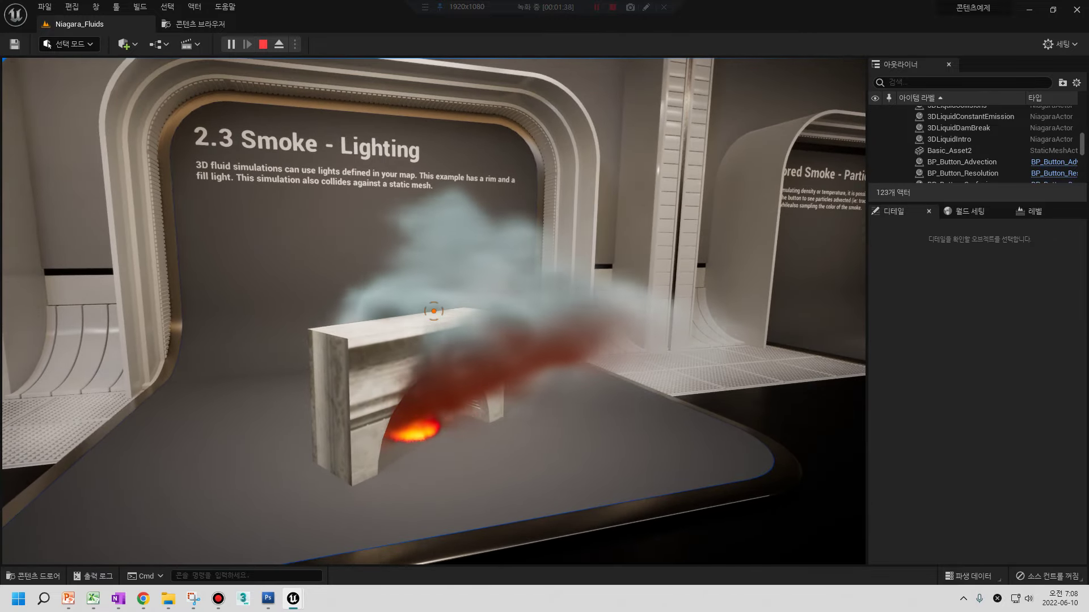
key("d")
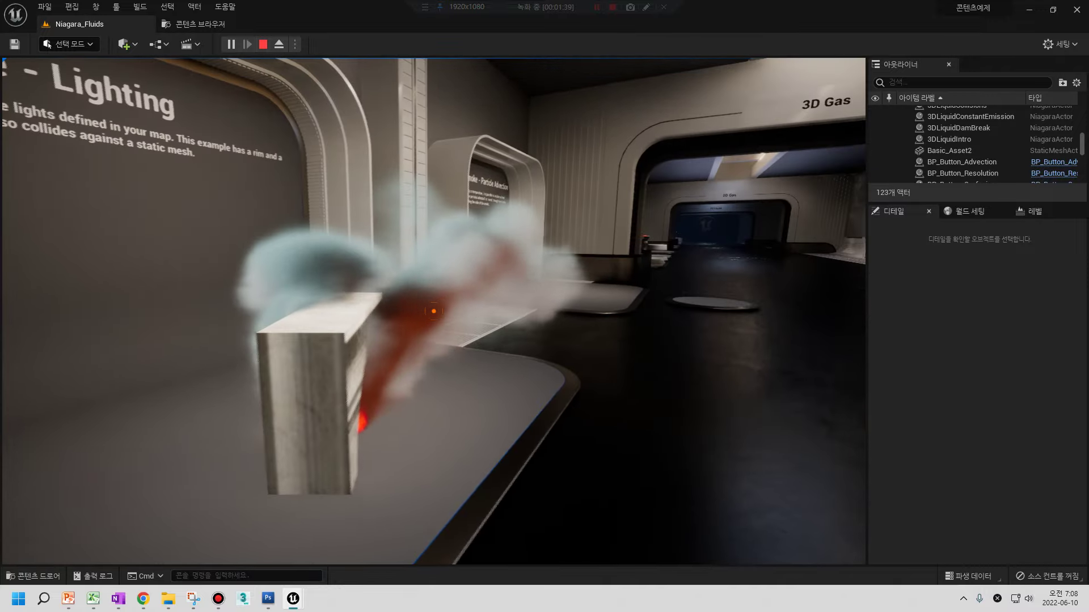
key("d")
- Visit the 2.4 Colored Smoke exhibit and continue to 3.1 Smoke and Fire
key("w")
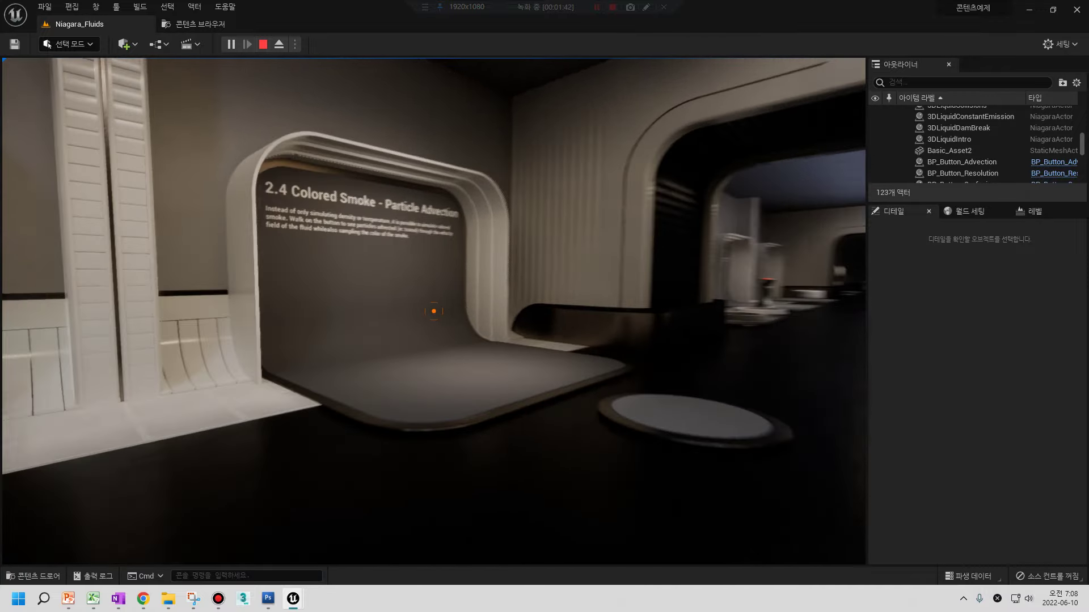
key("s")
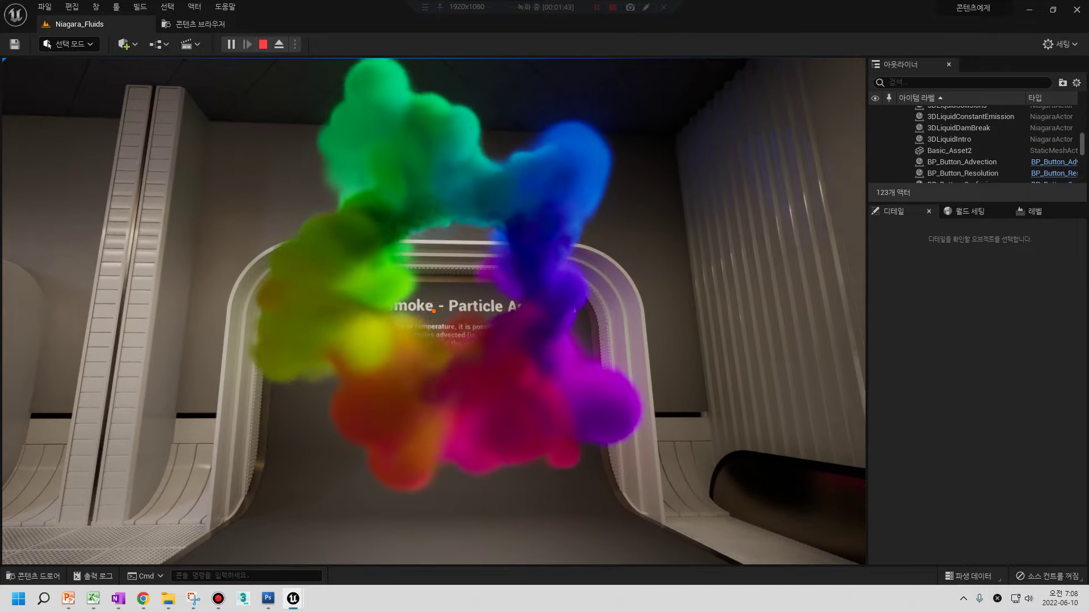
key("w")
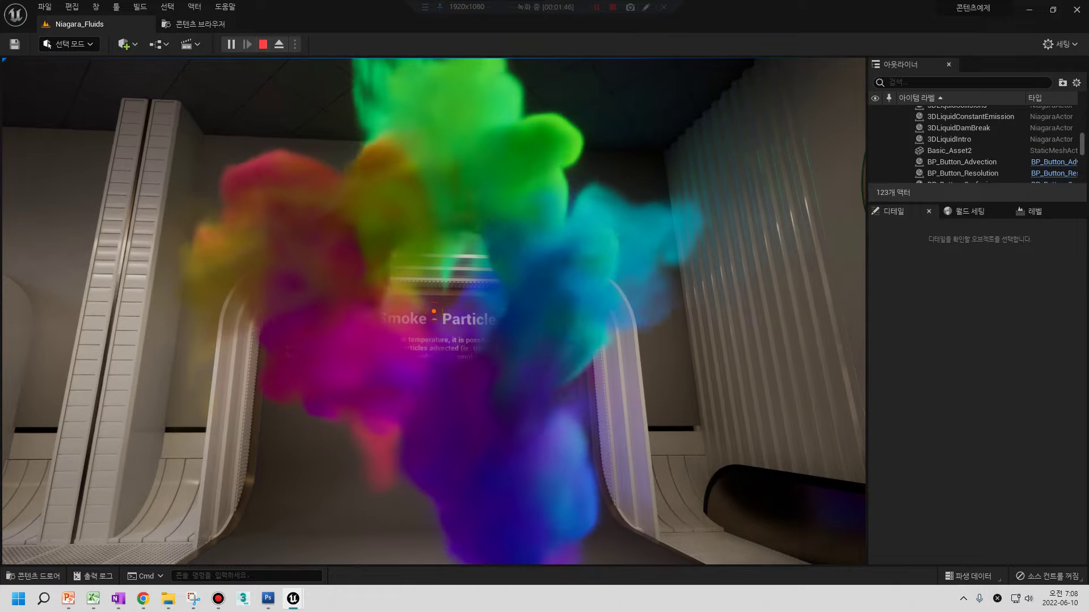
key("d")
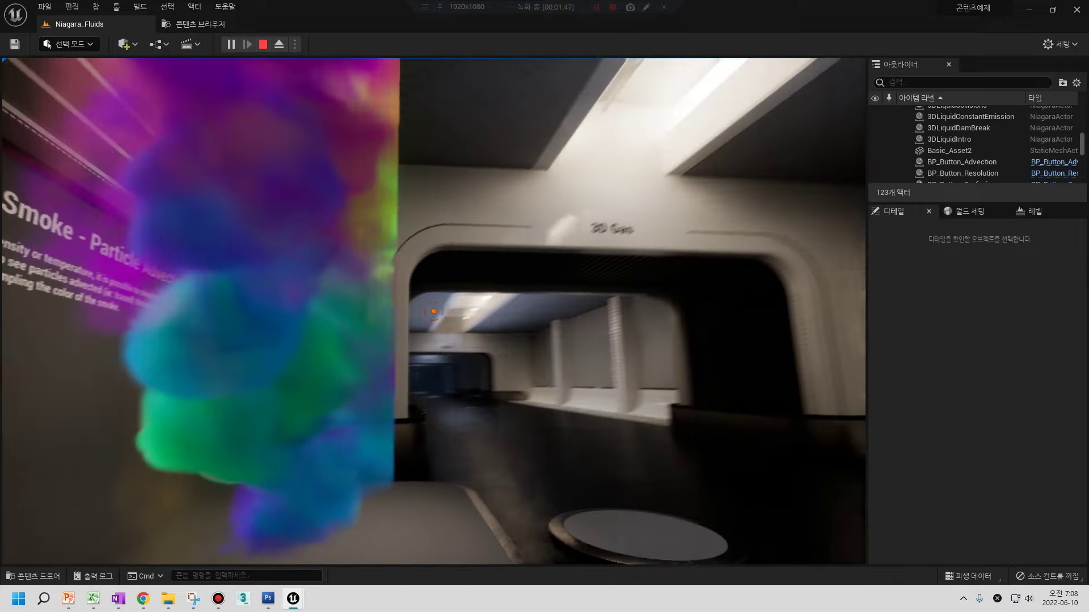
key("s")
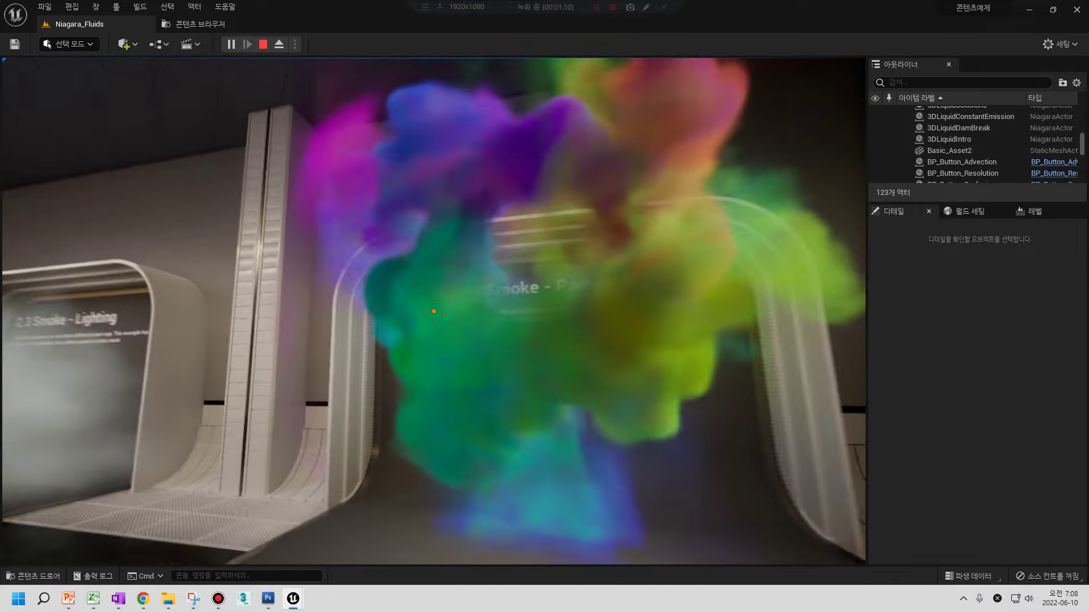
key("d")
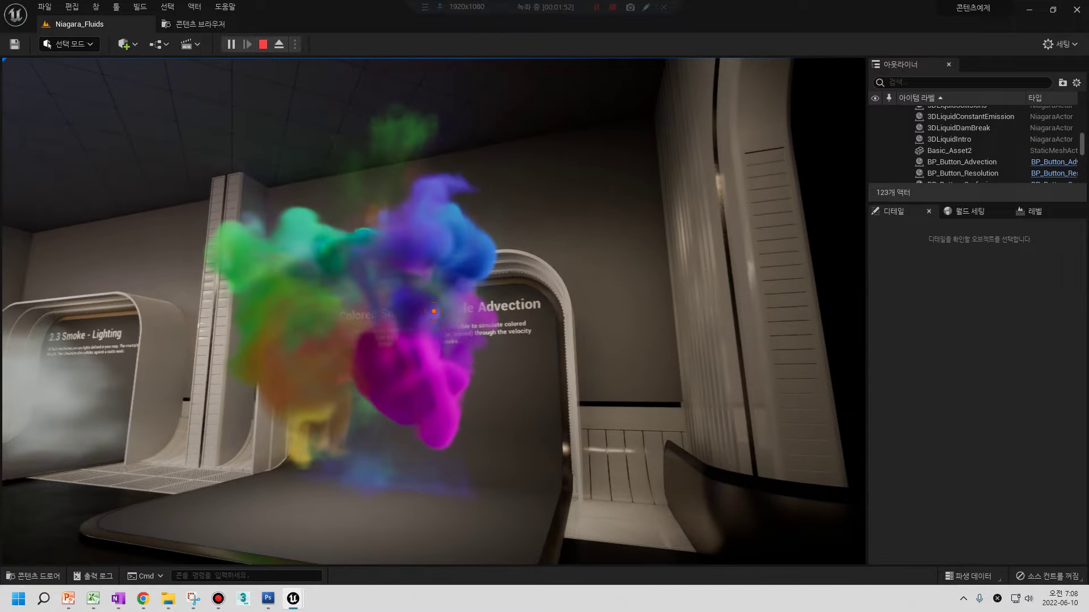
key("w")
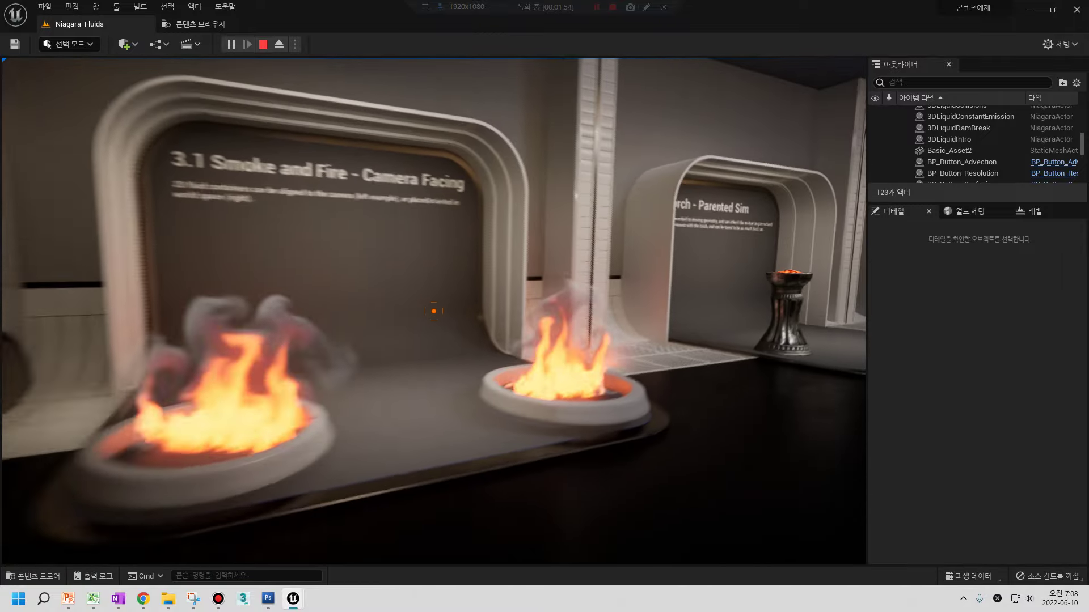
- Walk past the 3.2 Torch arch to the 3.3 2D Collisions bowl
key("d")
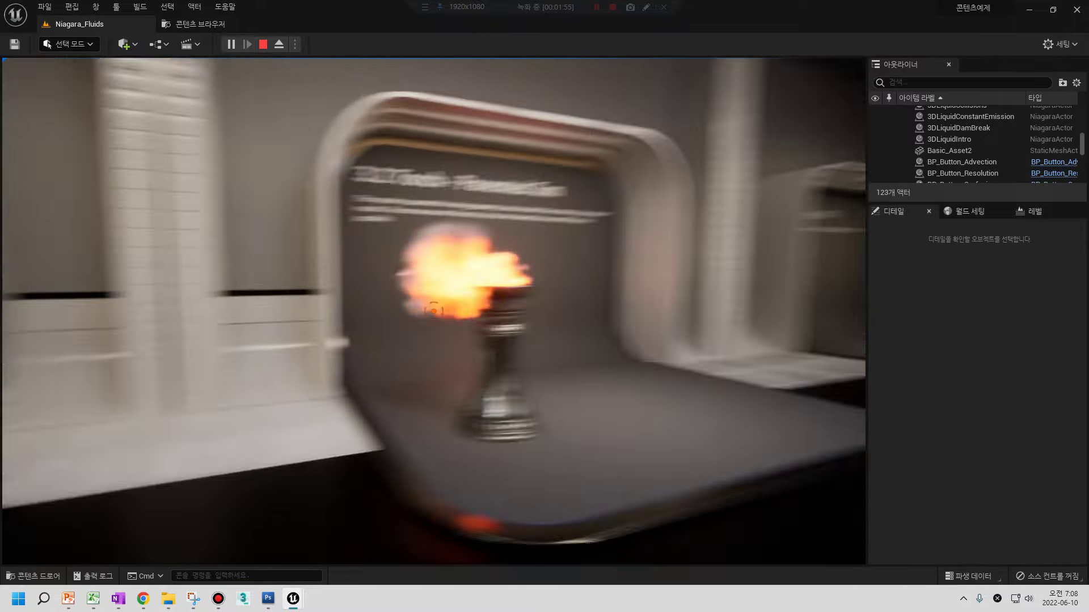
key("s")
key("a")
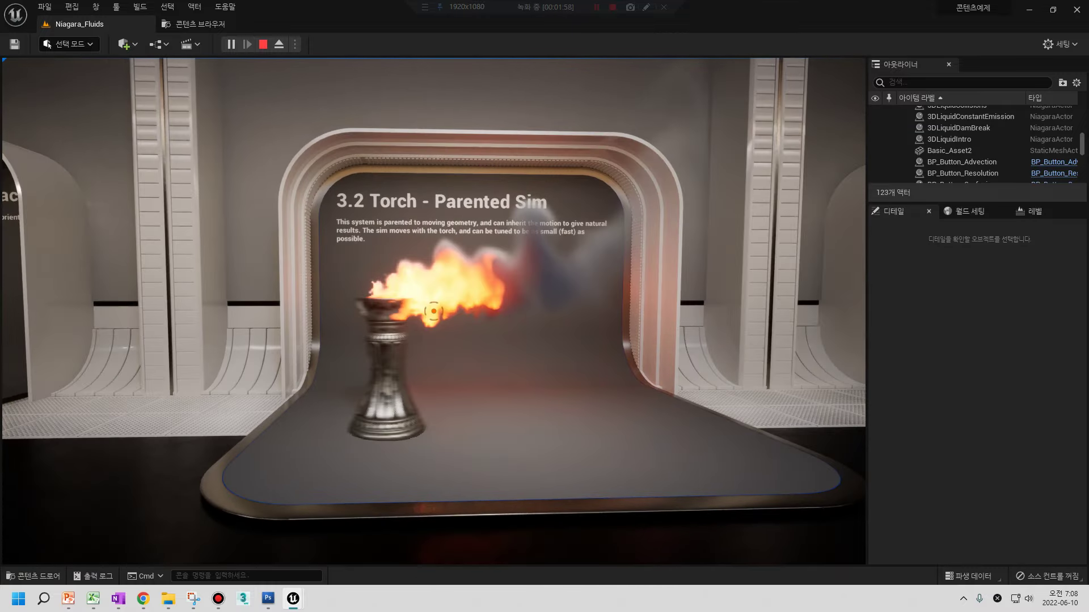
key("d")
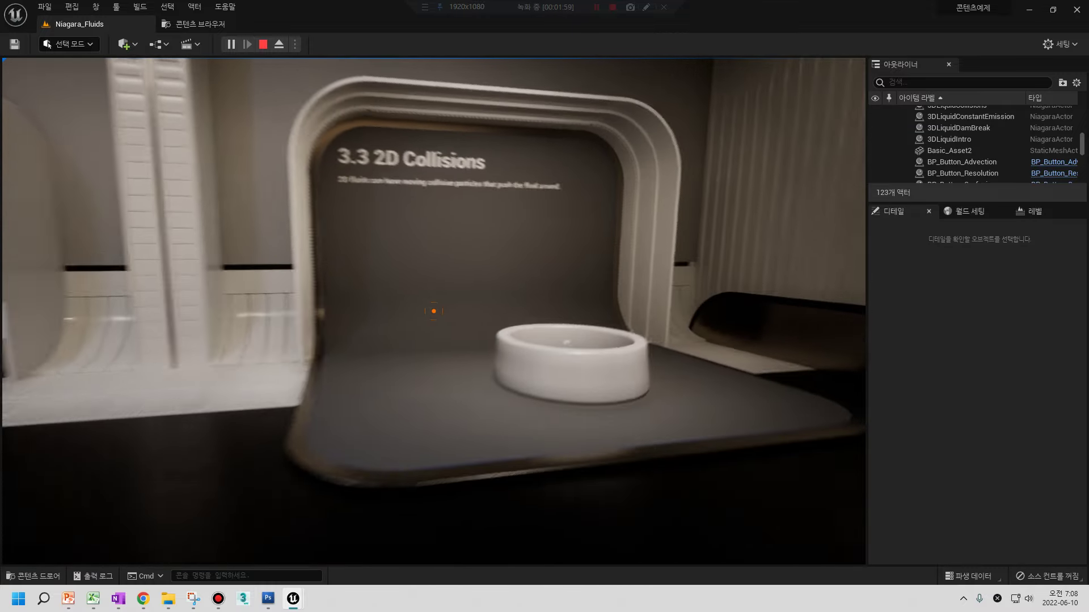
key("d")
key("s")
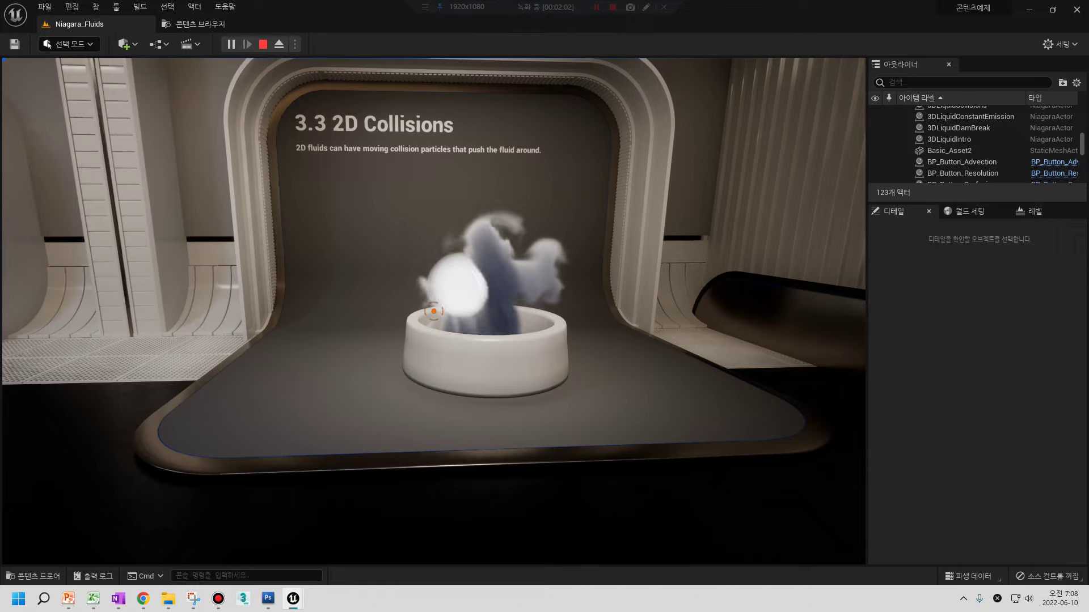
key("w")
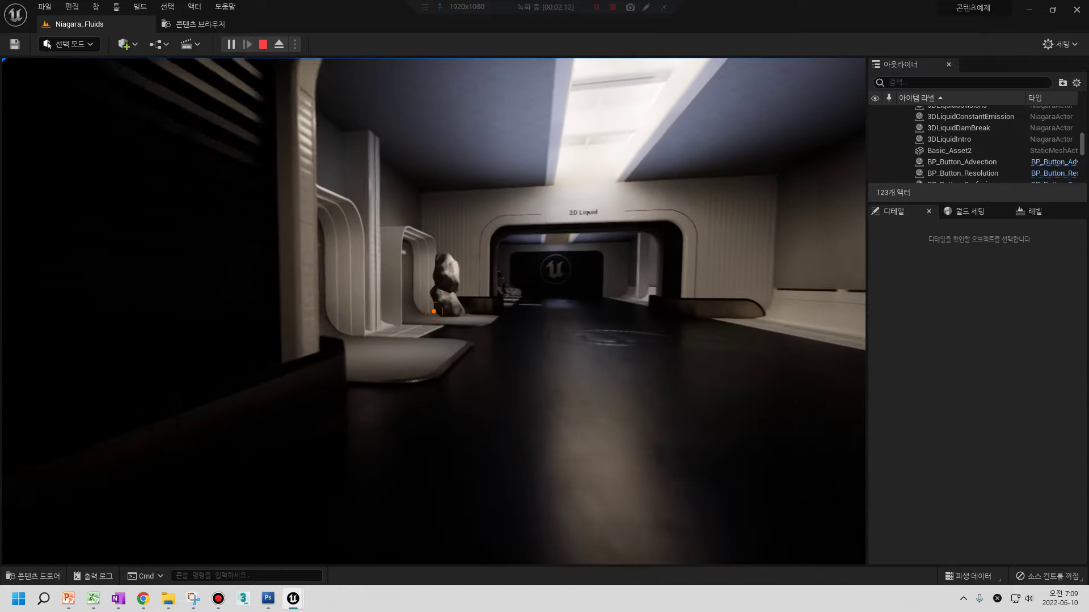
- Walk through the 4.1 Shallow Water and waterfall exhibits to the 5.1 Pool, then stop playing
key("w")
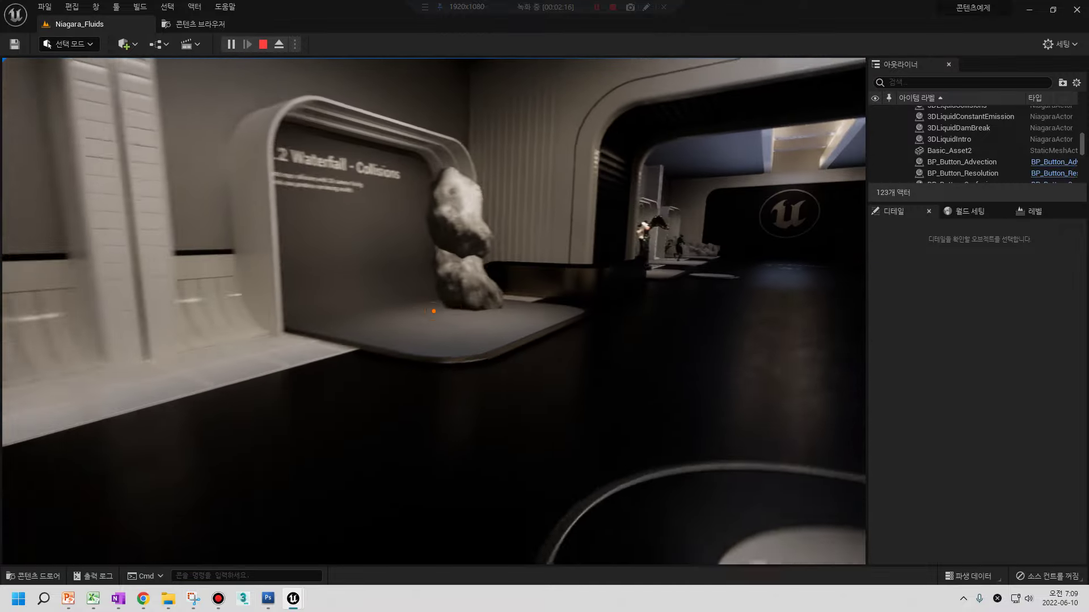
key("w")
key("s")
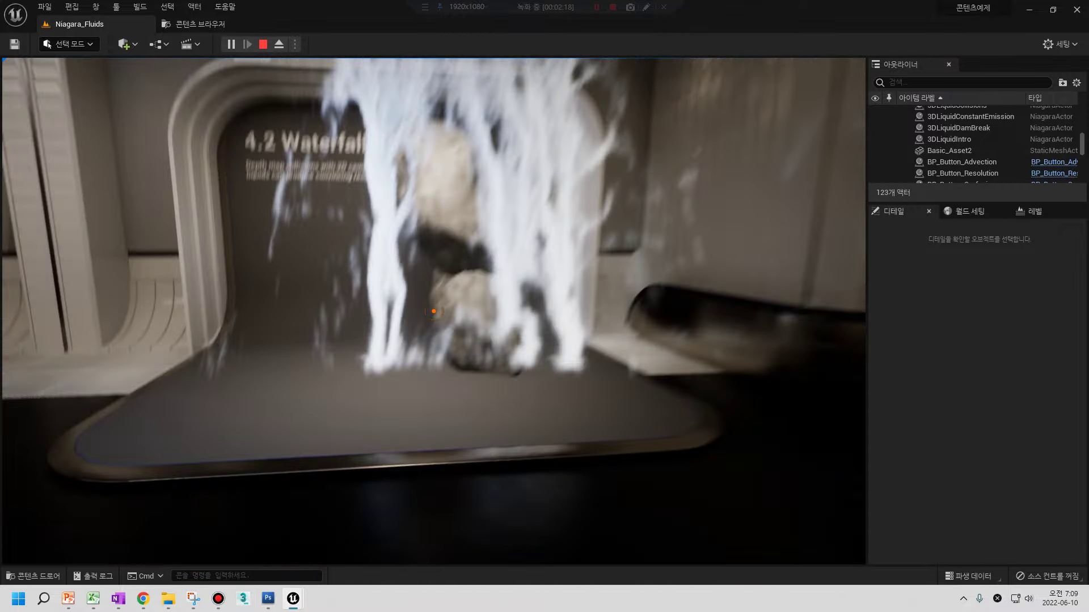
key("w")
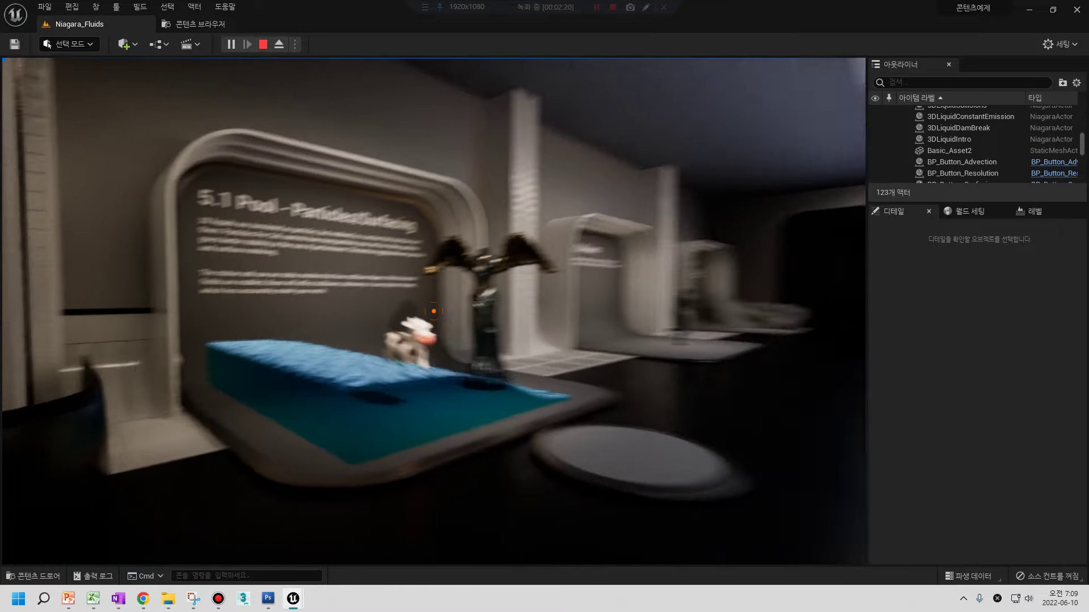
key("Escape")
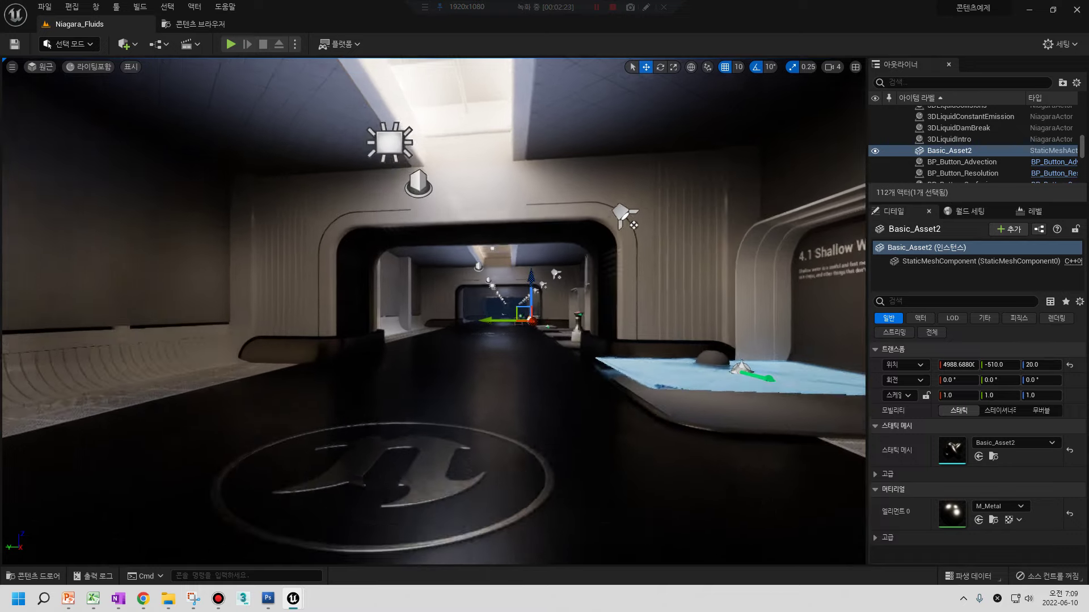
- Fly toward the Torch and Smoke exhibits and turn on Realtime in the viewport options
right_click_drag(3, 145, 3, 144)
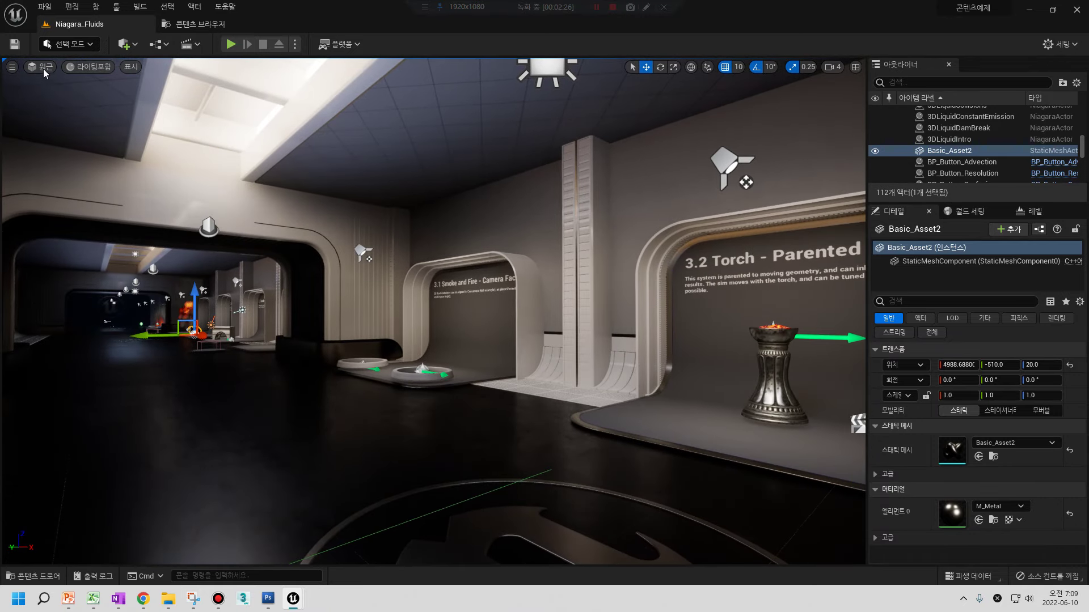
left_click(11, 68)
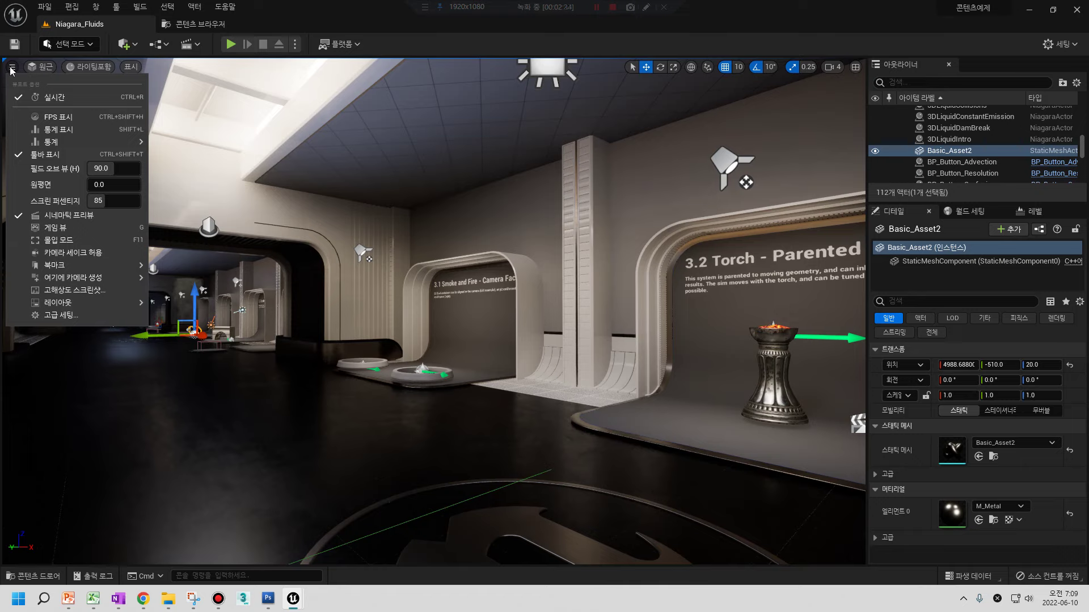
left_click(18, 95)
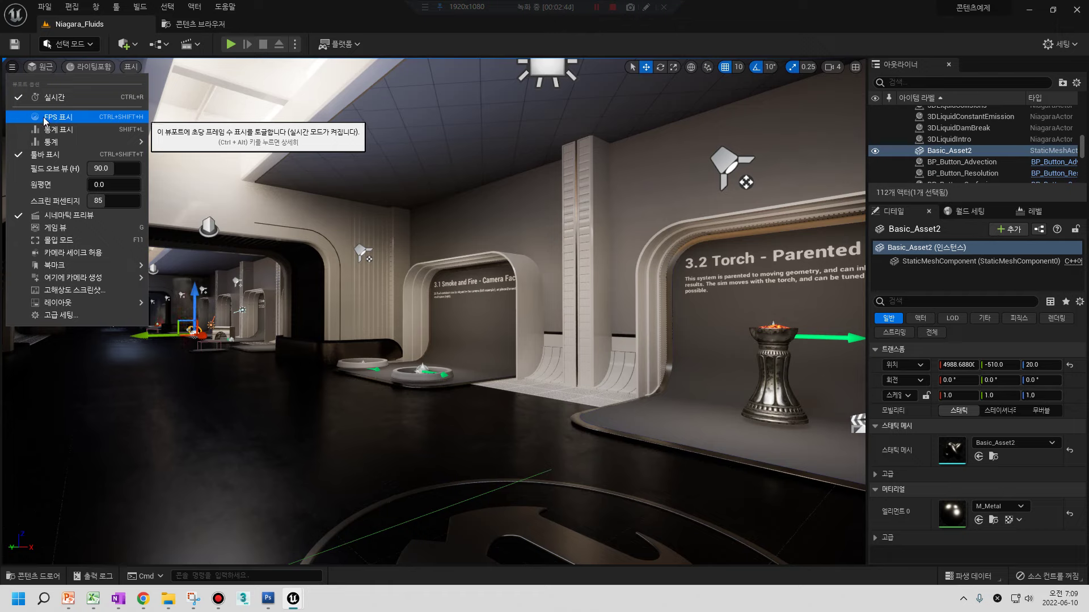
- Show the FPS counter and fly to the 2.4 Colored Smoke and 2.3 Smoke - Lighting exhibits
left_click(57, 119)
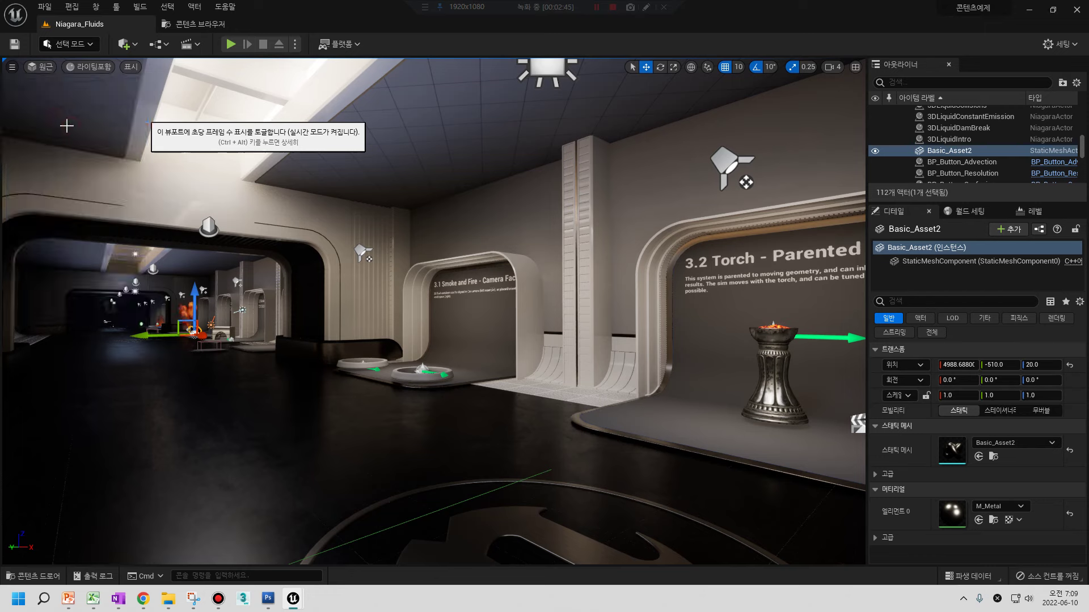
right_click_drag(814, 181, 803, 170)
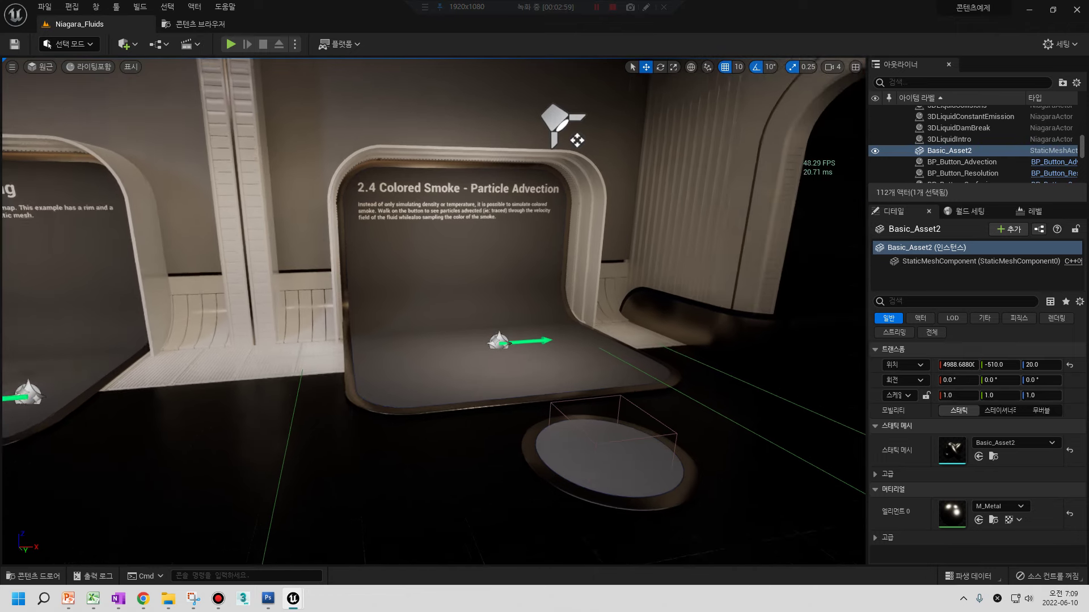
right_click_drag(460, 214, 484, 198)
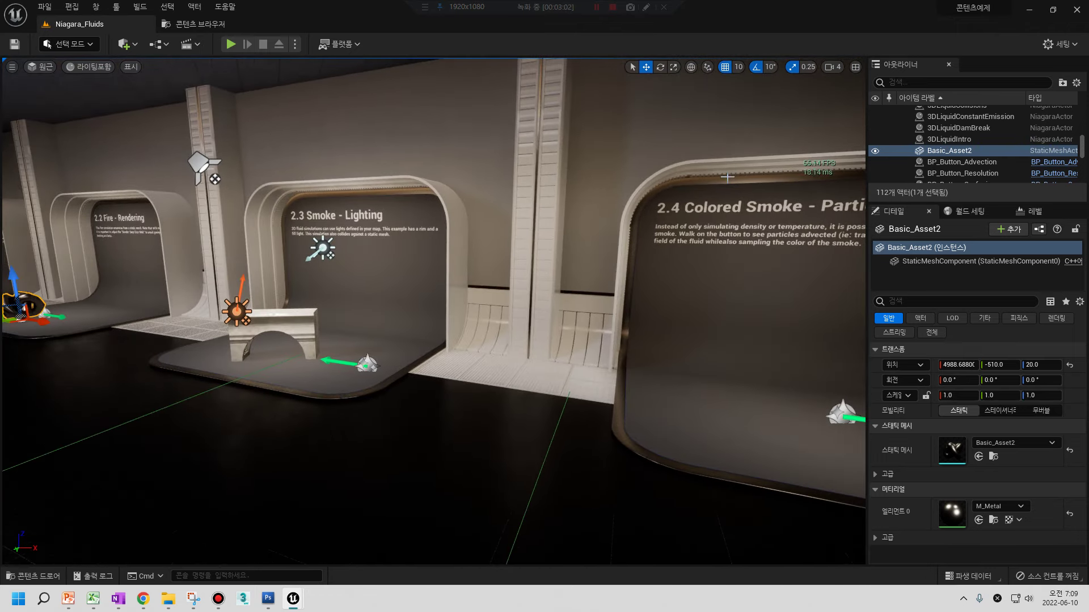
- Fly past the 2.2 Fire room to the 1.1 Gas Simulations fire pedestals
right_click_drag(727, 177, 581, 215)
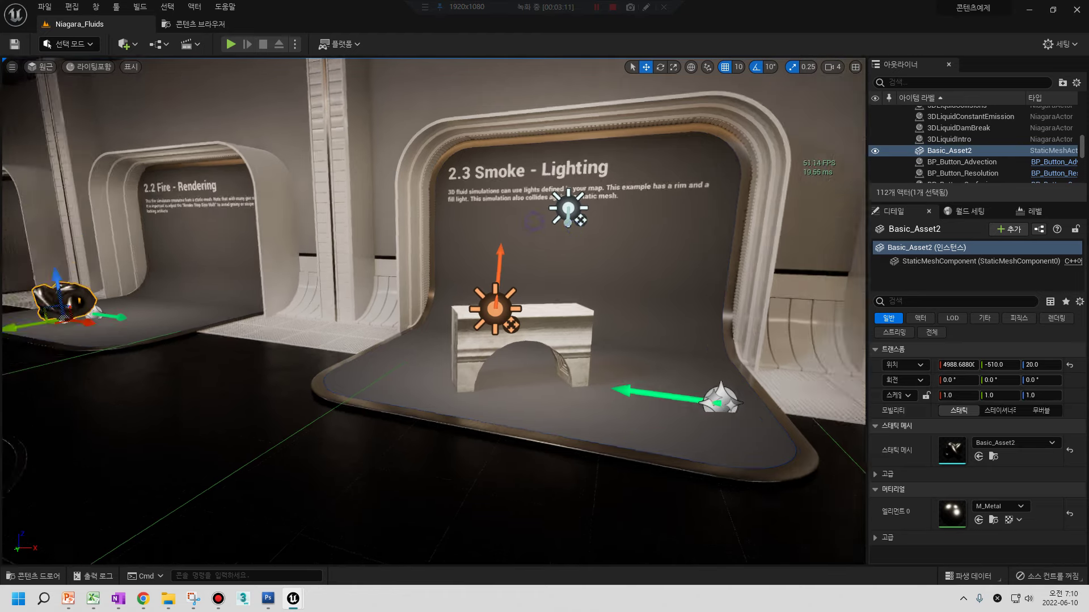
mouse_move(820, 168)
right_mouse_down()
mouse_move(652, 170)
mouse_move(789, 175)
right_mouse_up()
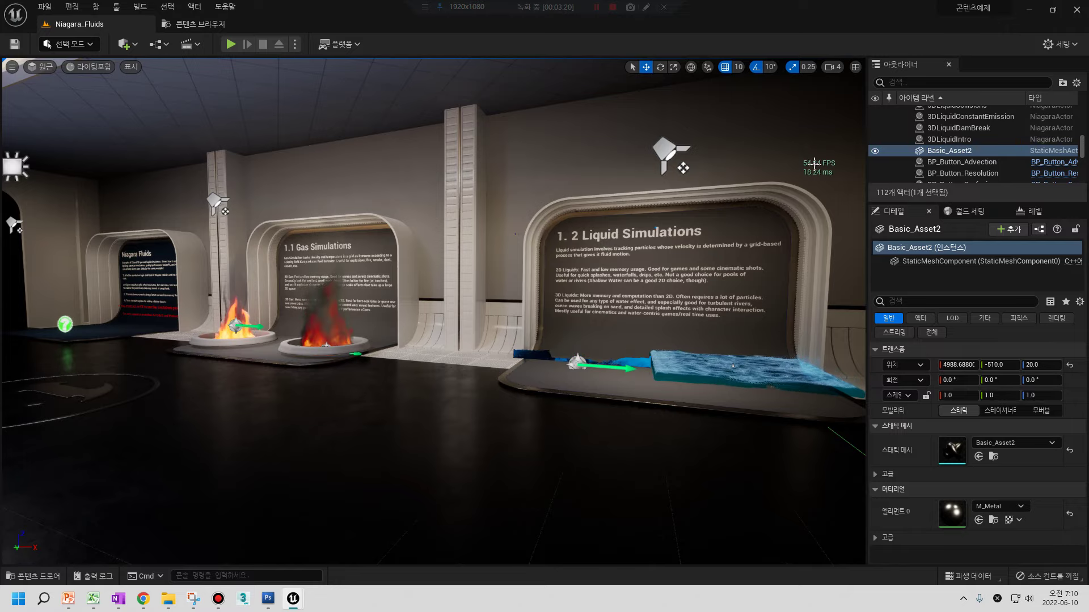
left_click_drag(815, 165, 783, 130)
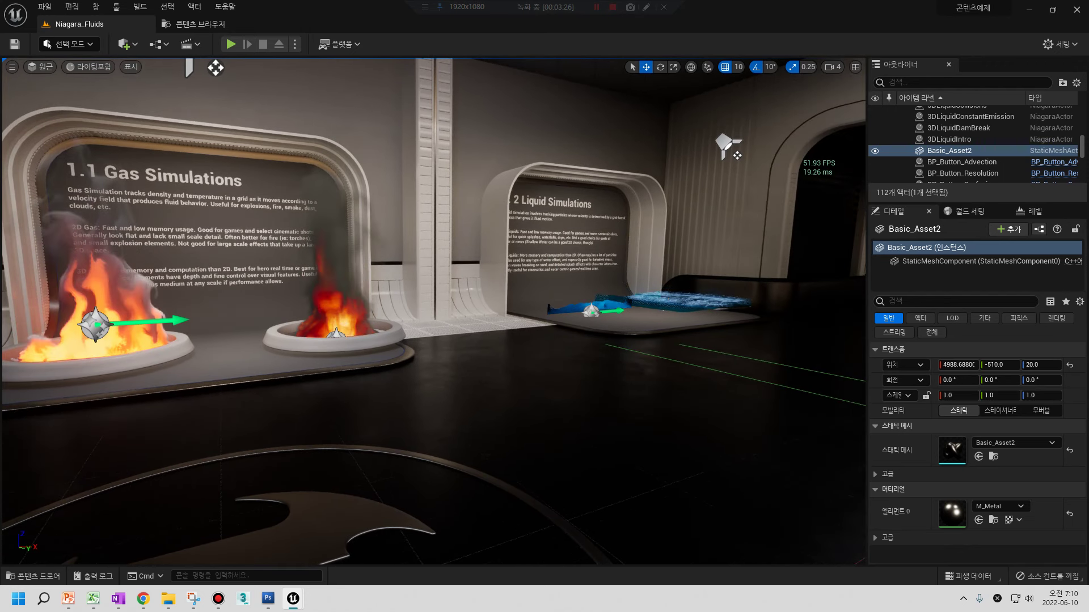
left_click(499, 318)
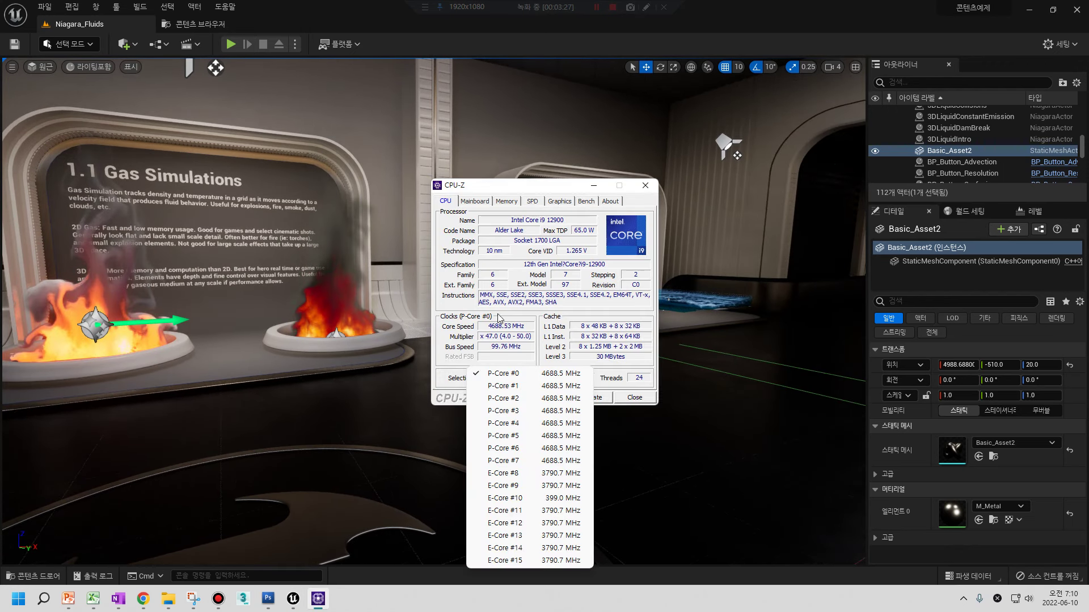
left_click(526, 238)
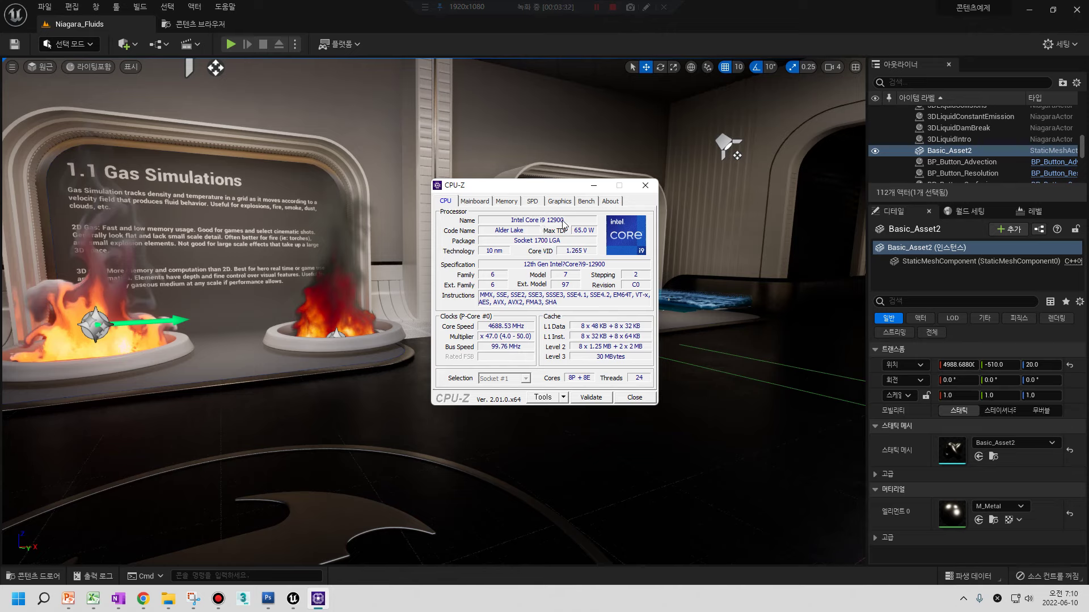
left_click(508, 203)
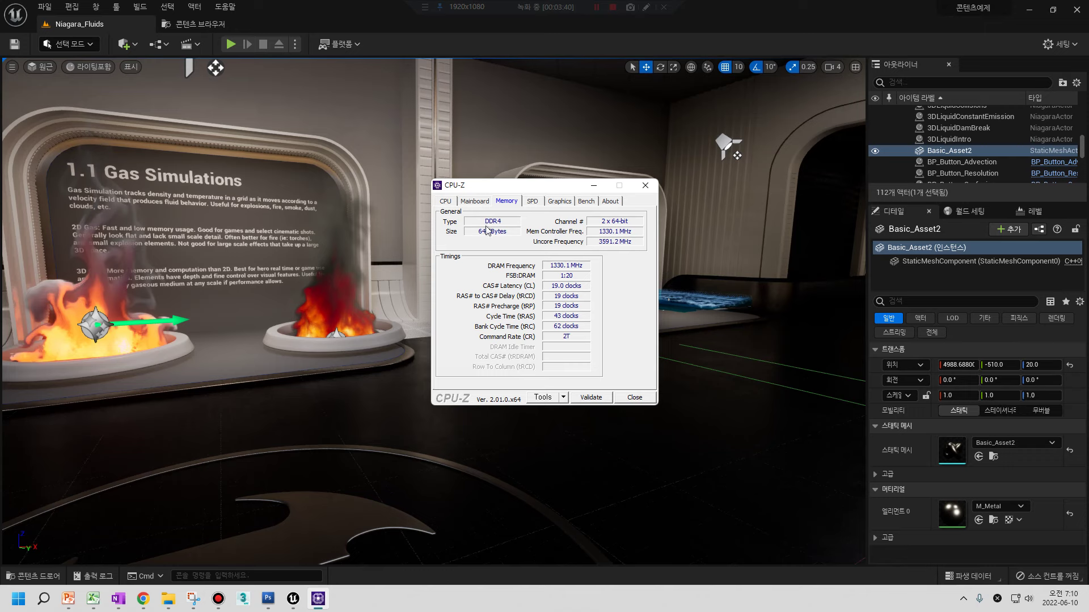
left_click(559, 202)
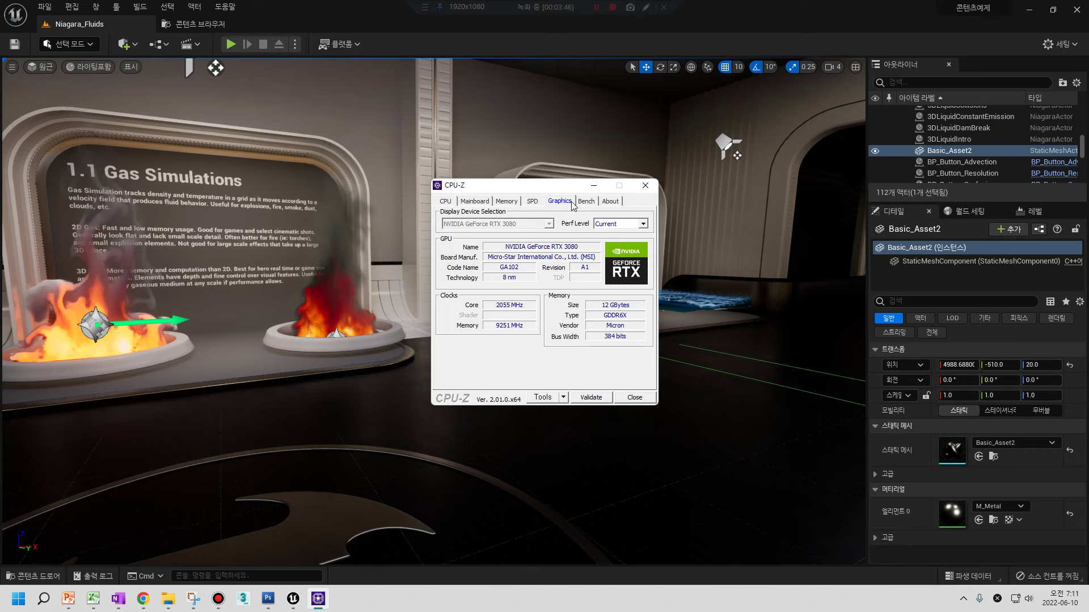
left_click(647, 187)
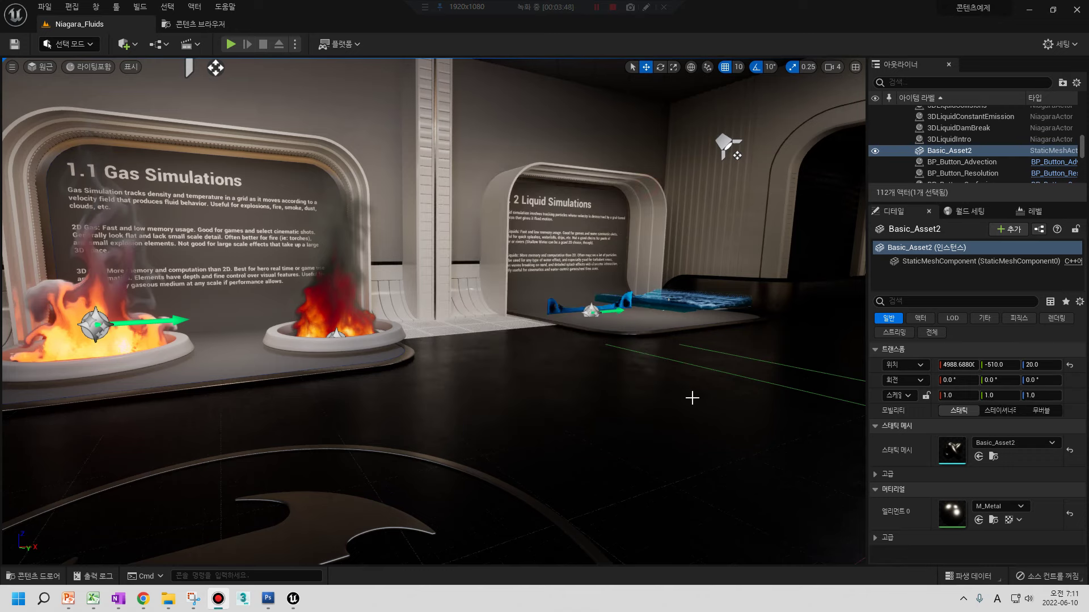
- Fly from the knot display up to the 1.1 Gas Simulations board
right_click_drag(626, 379, 810, 167)
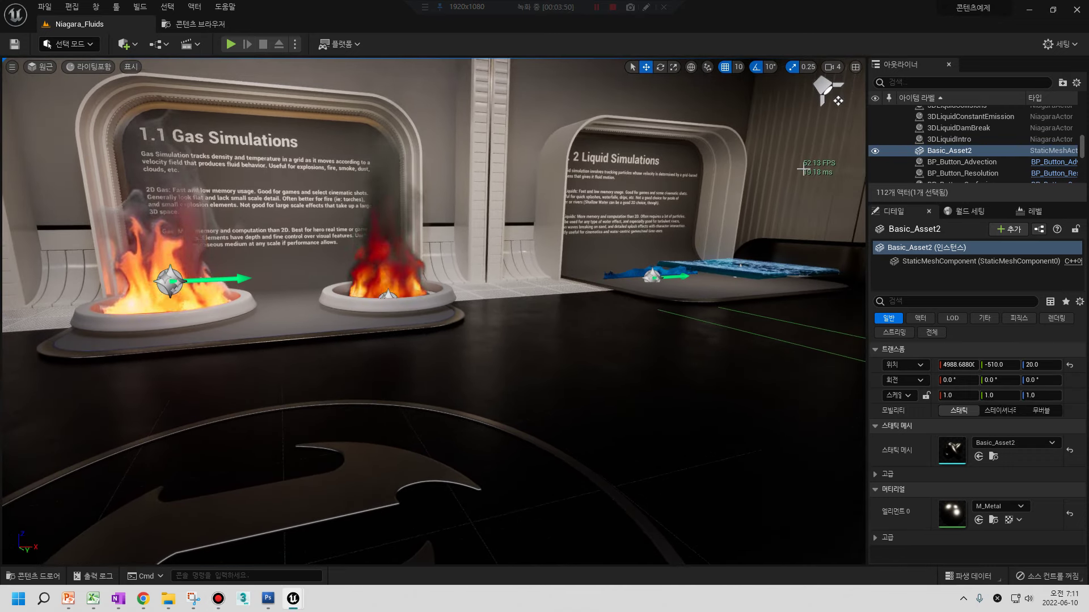
right_click_drag(811, 167, 301, 280)
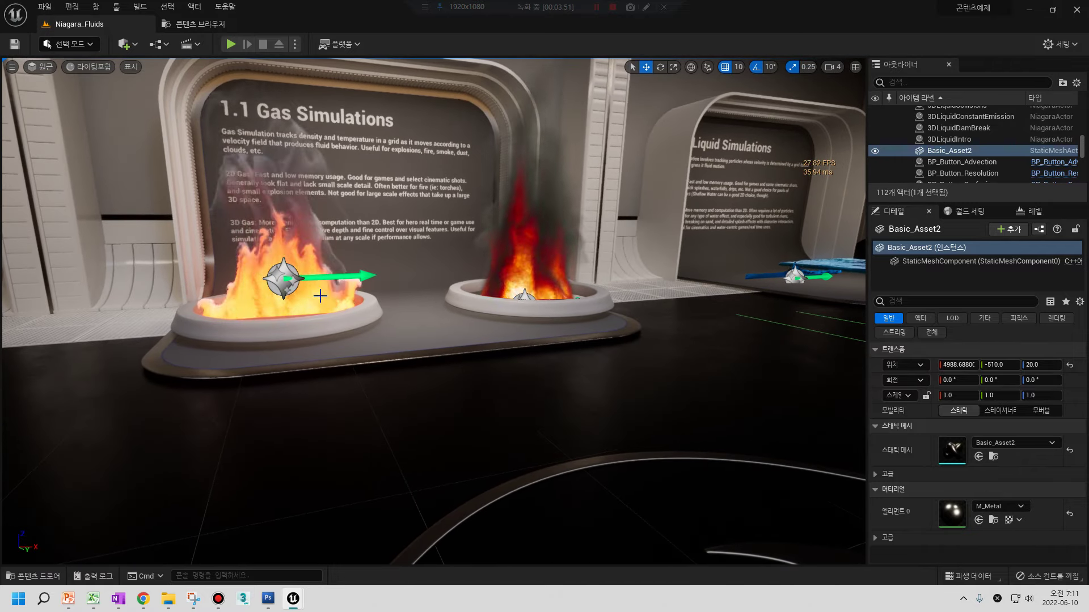
mouse_move(301, 280)
right_mouse_down()
mouse_move(518, 342)
mouse_move(657, 175)
mouse_move(547, 181)
right_mouse_up()
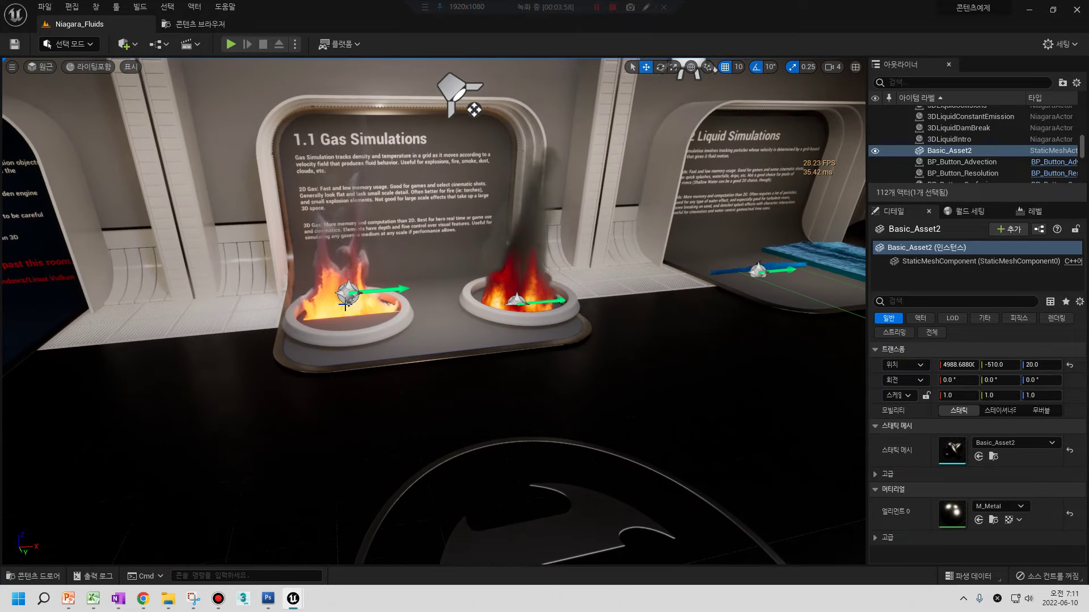
scroll(340, 304, "up", 5)
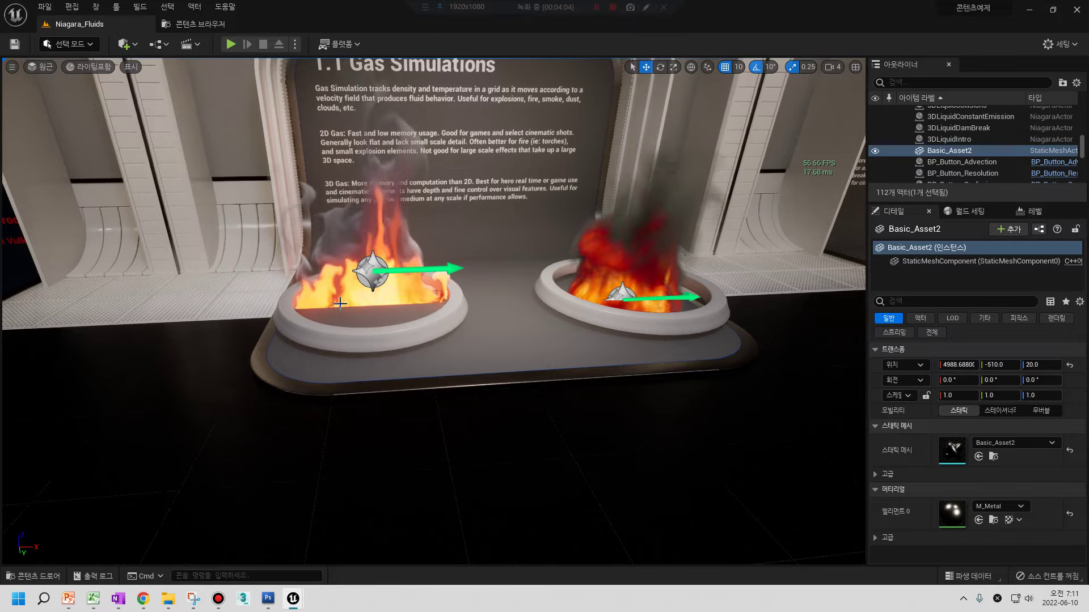
mouse_move(396, 318)
right_mouse_down()
mouse_move(363, 317)
mouse_move(418, 320)
right_mouse_up()
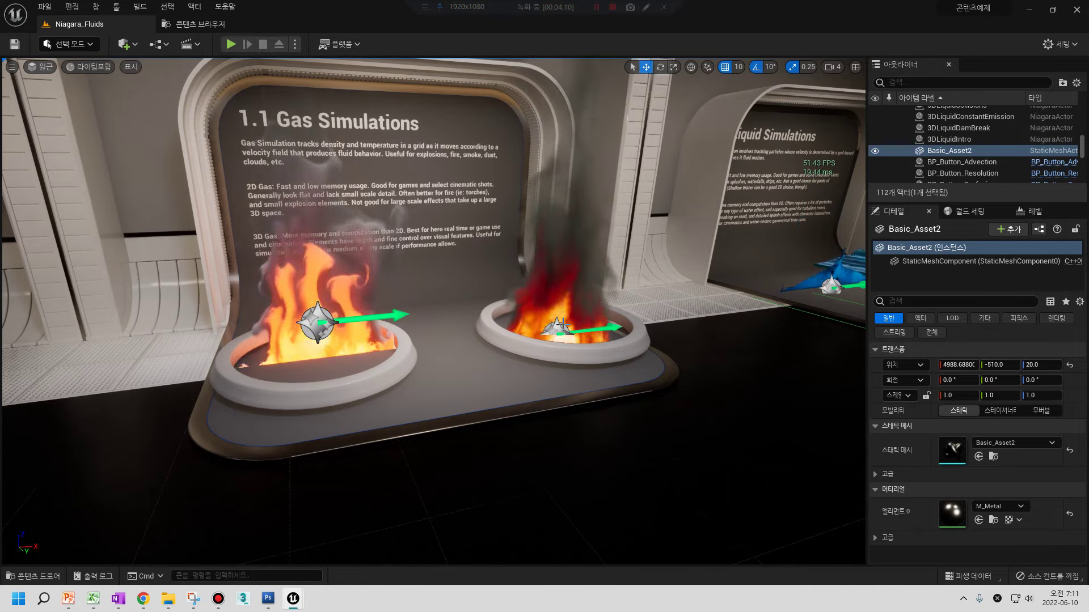
- Frame the two fire pits, glance at the liquid pool, and select the 3DGasIntro fire
right_click_drag(339, 316, 339, 316)
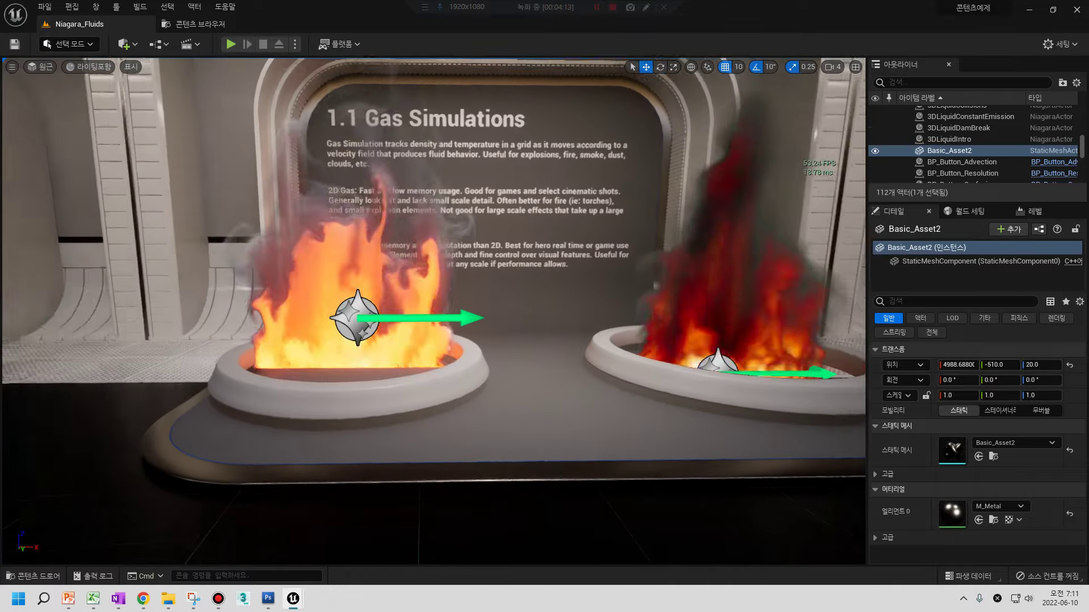
right_click_drag(690, 315, 691, 315)
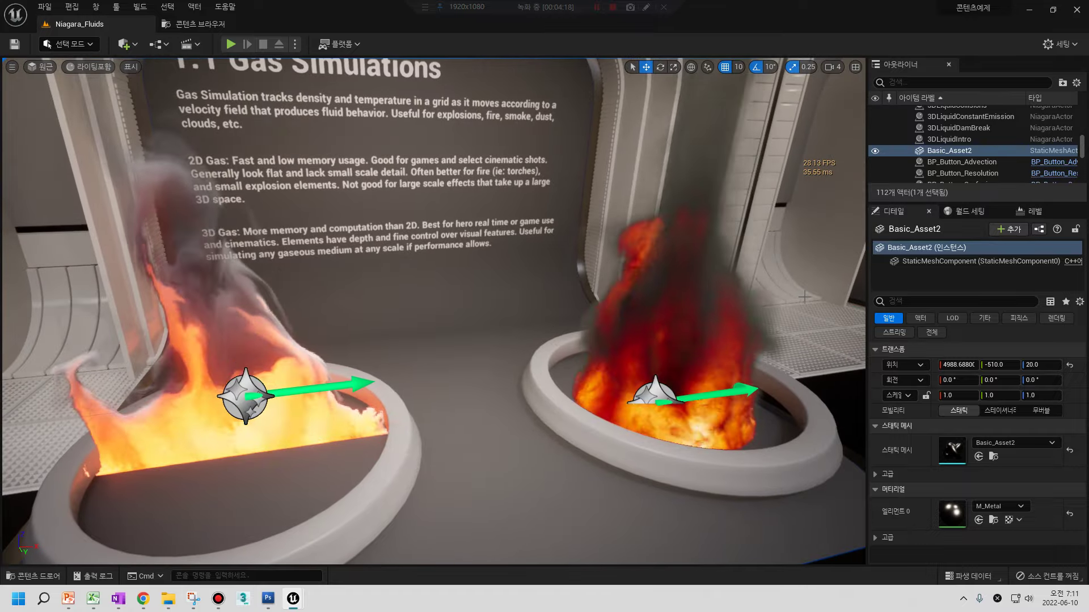
right_click_drag(765, 307, 765, 308)
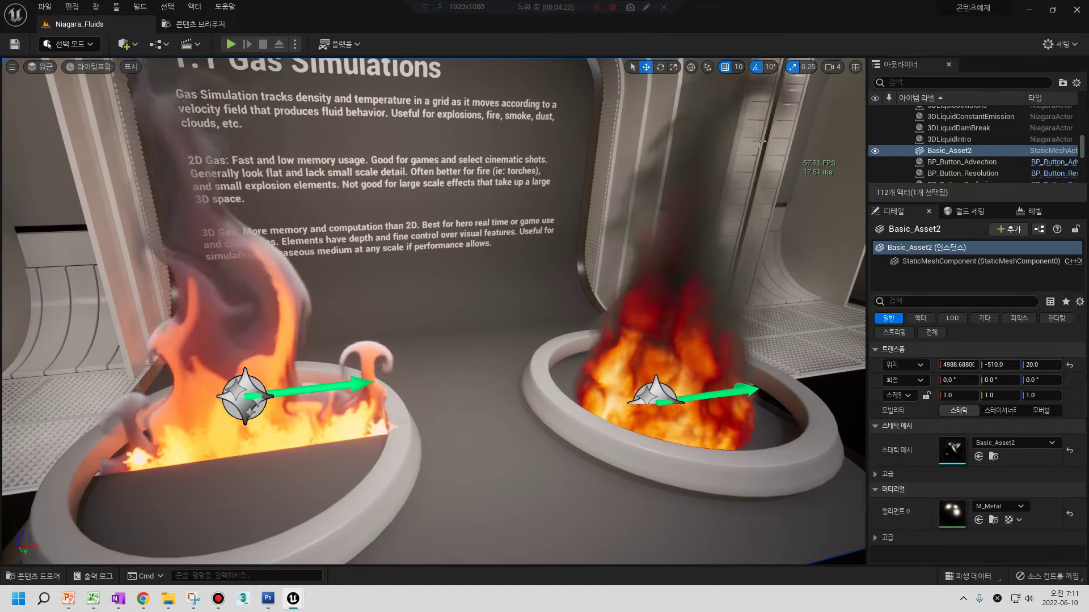
scroll(478, 218, "down", 8)
right_click_drag(478, 218, 478, 218)
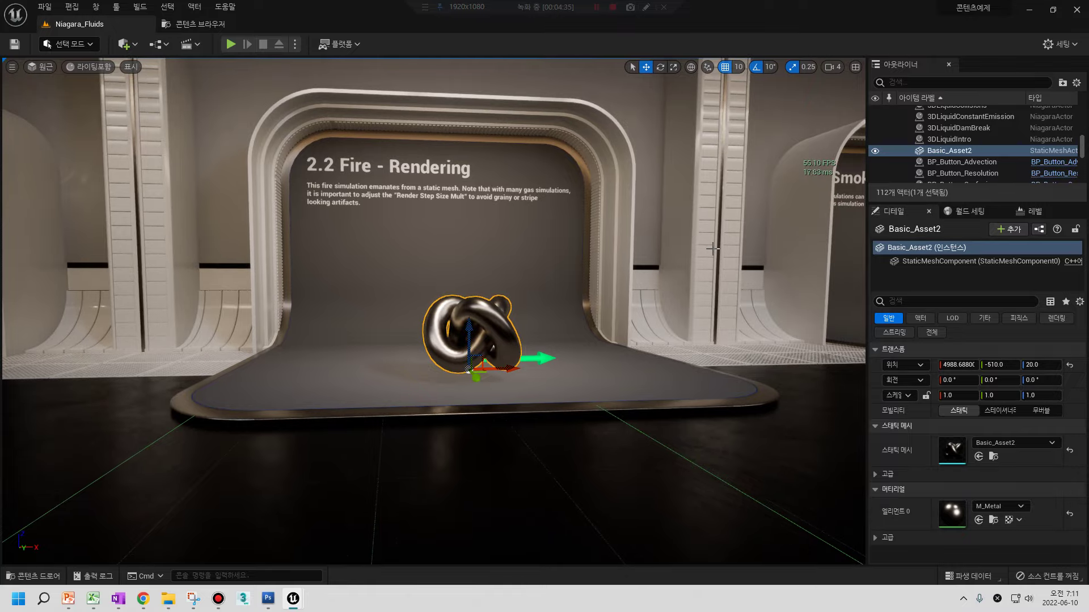
right_click_drag(713, 248, 712, 248)
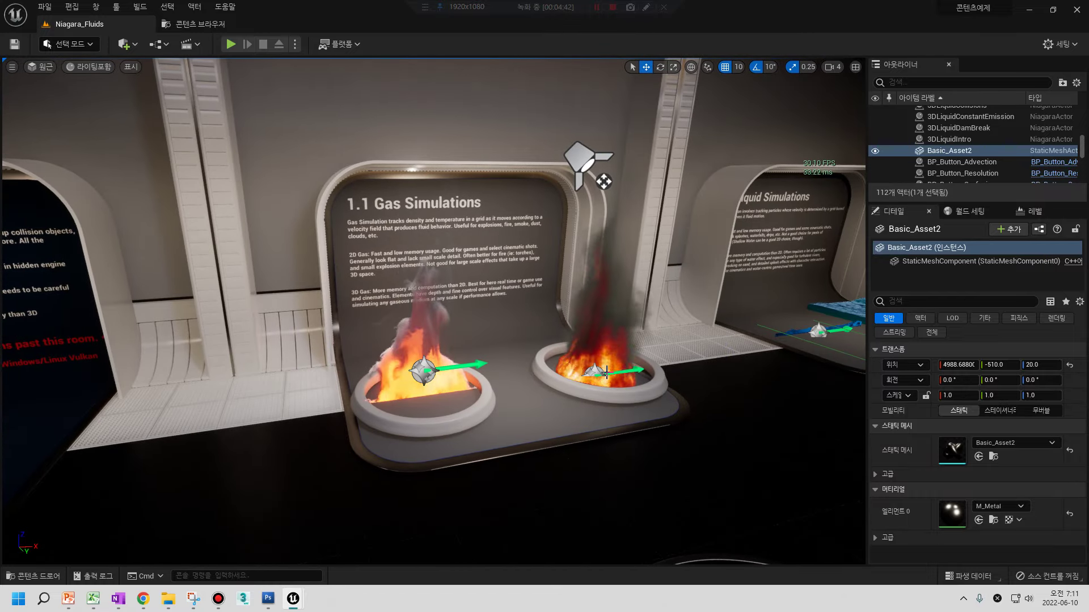
left_click(595, 372)
- Orbit around the Gas Simulations fires and select the 2DGasIntro, then 3DGasIntro actors
right_click_drag(519, 357, 514, 433)
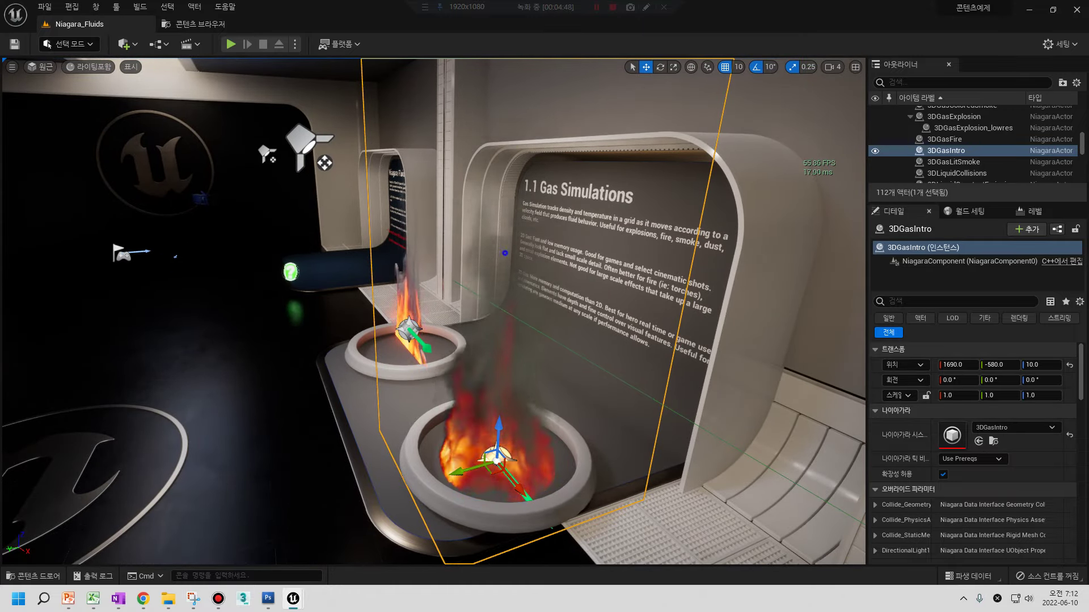
right_click_drag(355, 76, 355, 75)
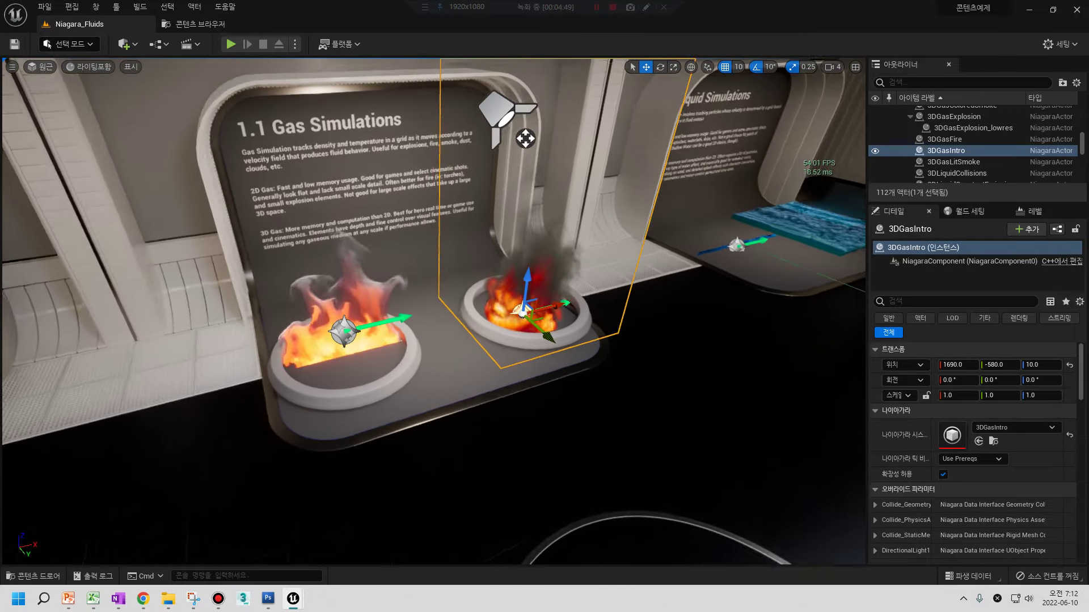
right_click_drag(525, 138, 525, 138)
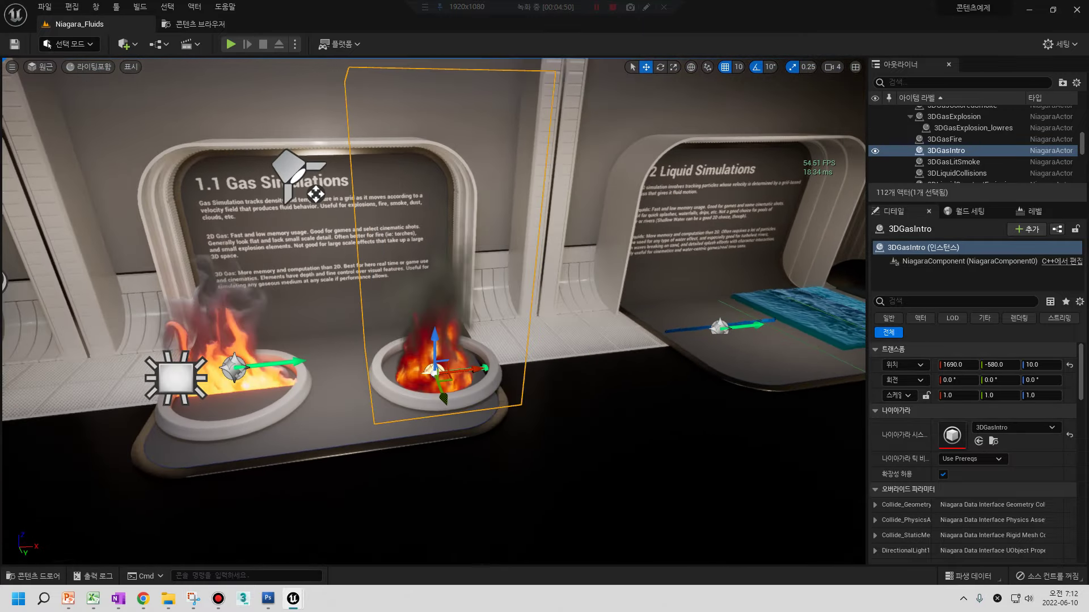
left_click(238, 265)
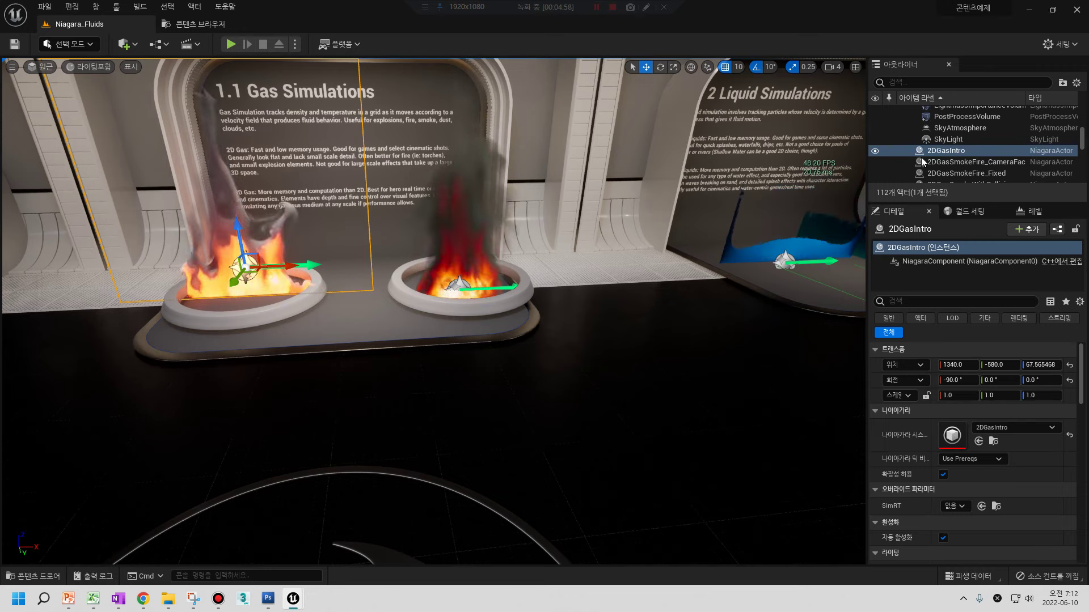
left_click(459, 282)
- Look down the corridor, return to the 1.1 panel and focus on 3DGasIntro
mouse_move(469, 284)
right_mouse_down()
mouse_move(624, 278)
mouse_move(454, 283)
mouse_move(505, 280)
right_mouse_up()
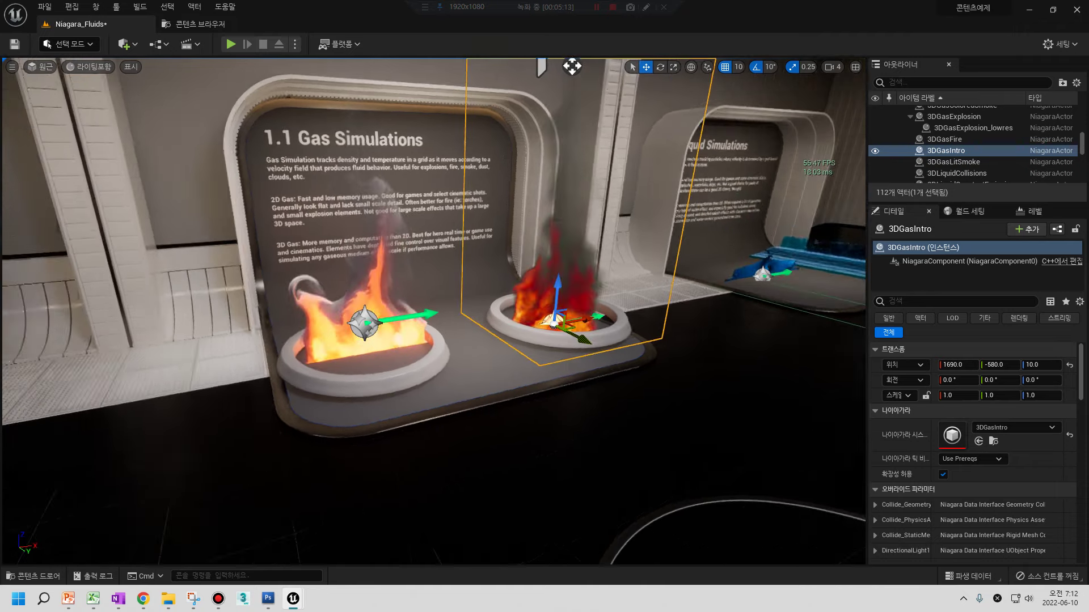
right_click_drag(449, 321, 452, 315)
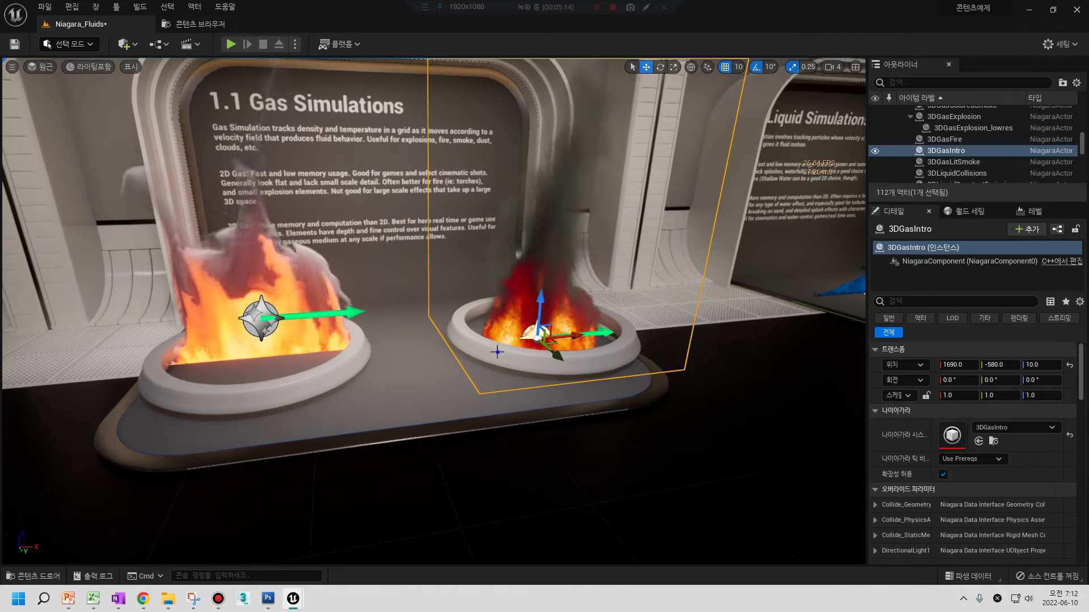
right_click_drag(478, 96, 486, 95)
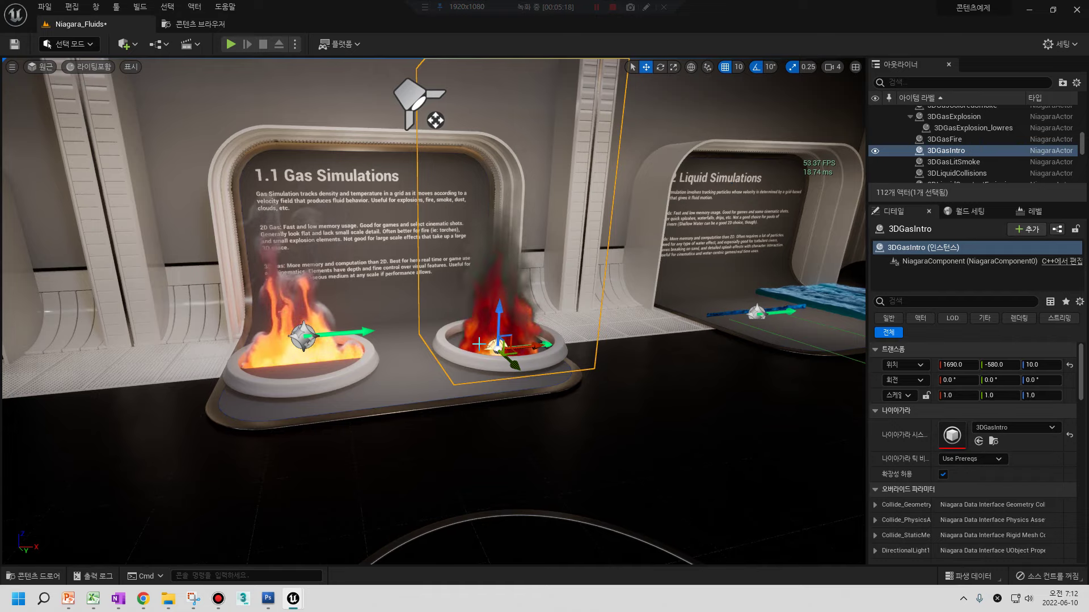
mouse_move(478, 343)
right_mouse_down()
mouse_move(513, 344)
mouse_move(445, 350)
right_mouse_up()
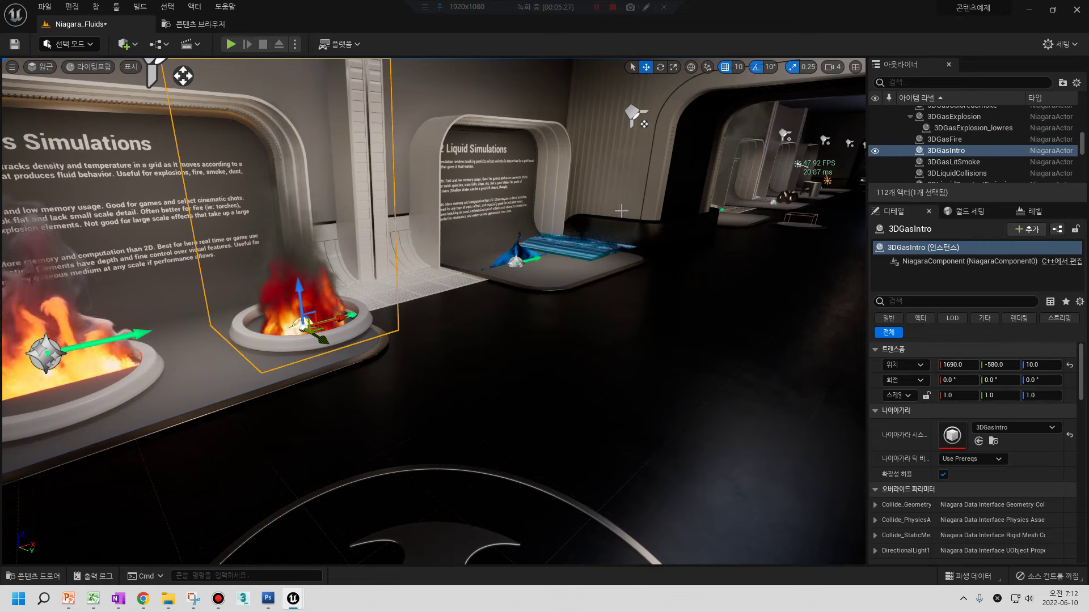
left_click_drag(369, 369, 266, 264)
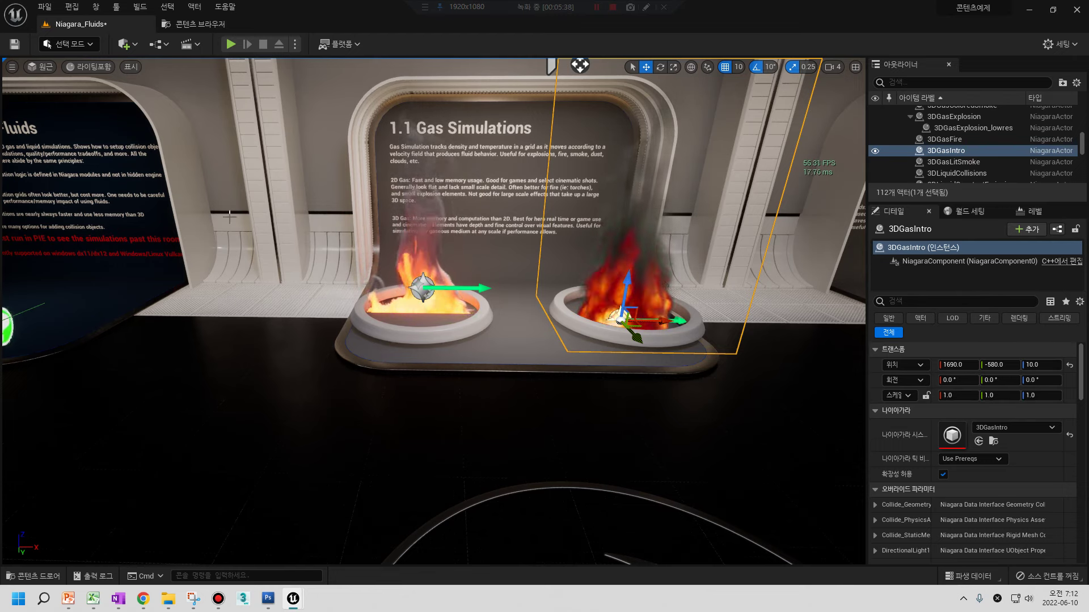
key("f")
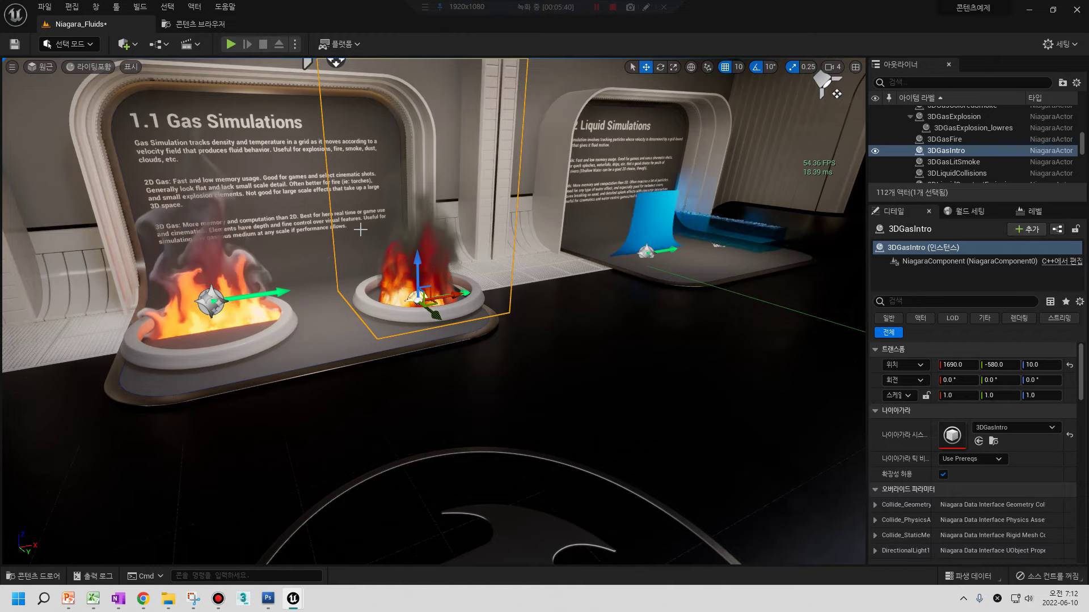
- Fly down the corridor toward the 3.x exhibits, then switch to the GPU crash docs
scroll(443, 234, "down", 5)
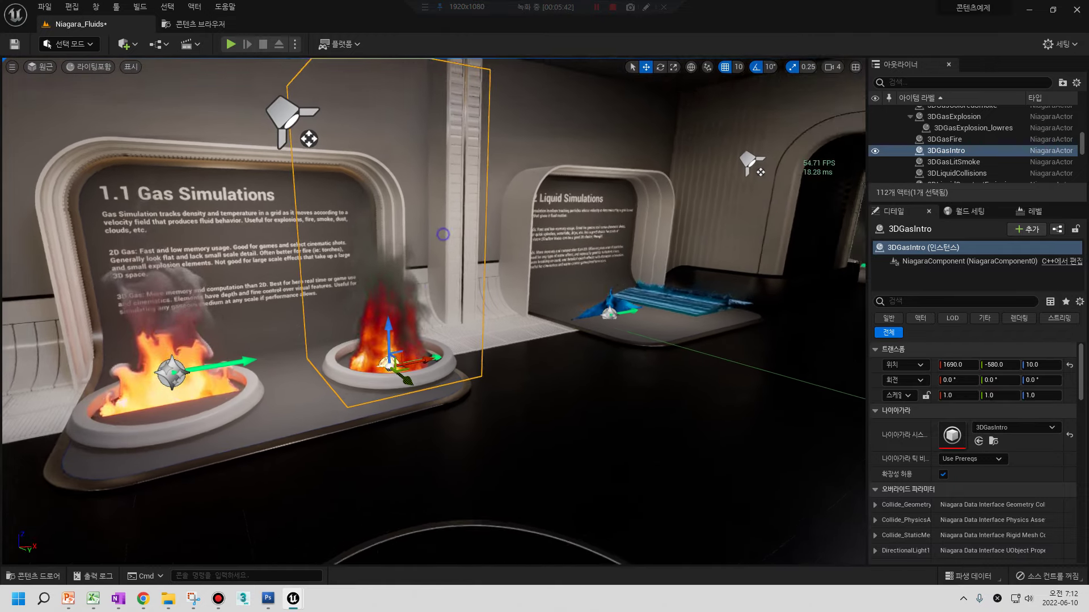
scroll(443, 234, "down", 10)
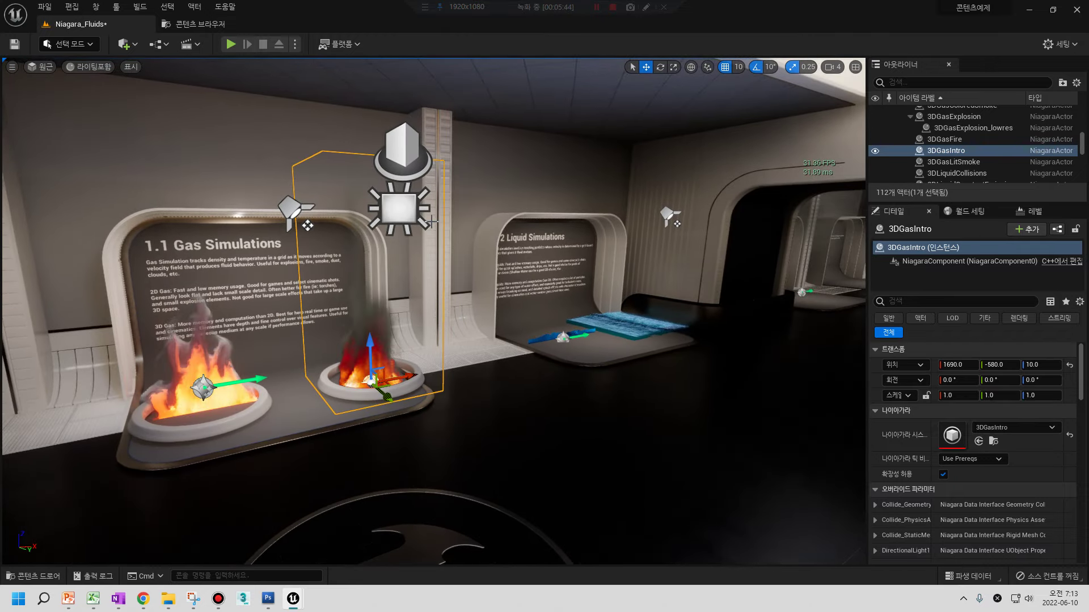
right_click_drag(431, 222, 288, 320)
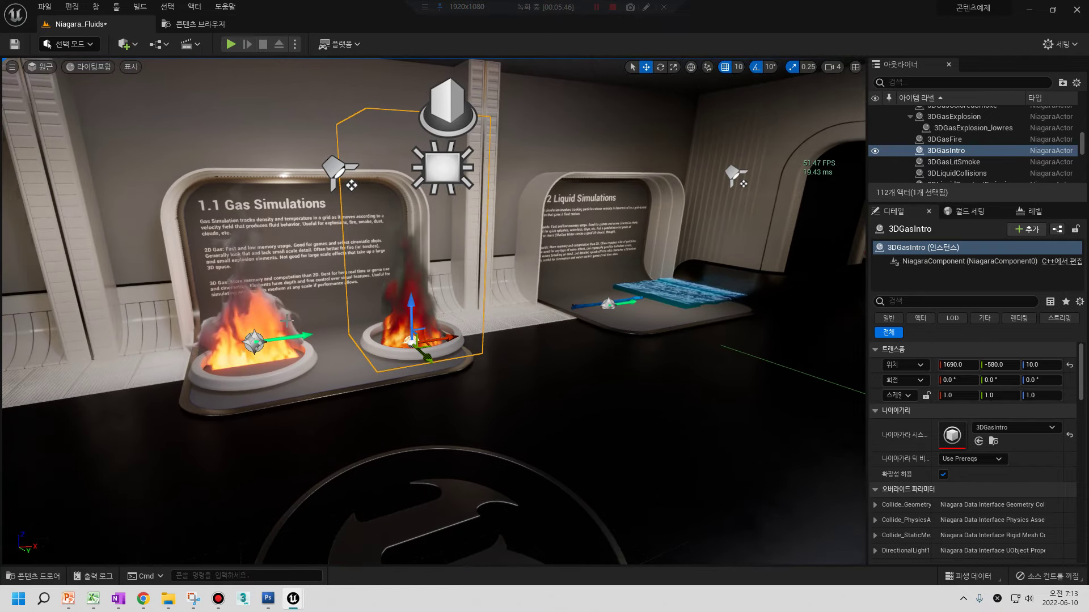
right_click_drag(689, 240, 688, 264)
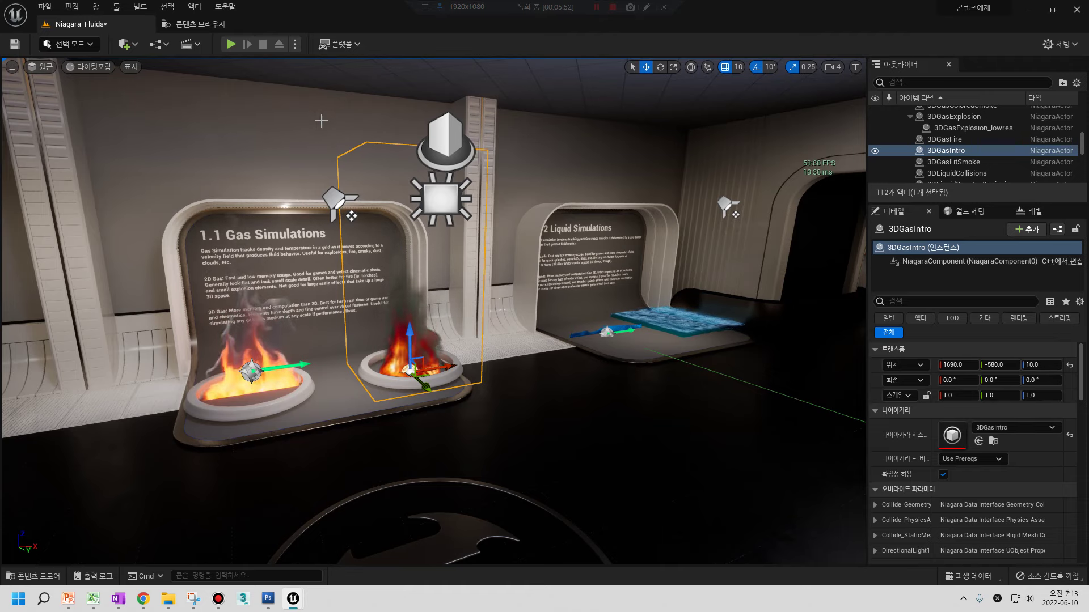
scroll(434, 312, "up", 3)
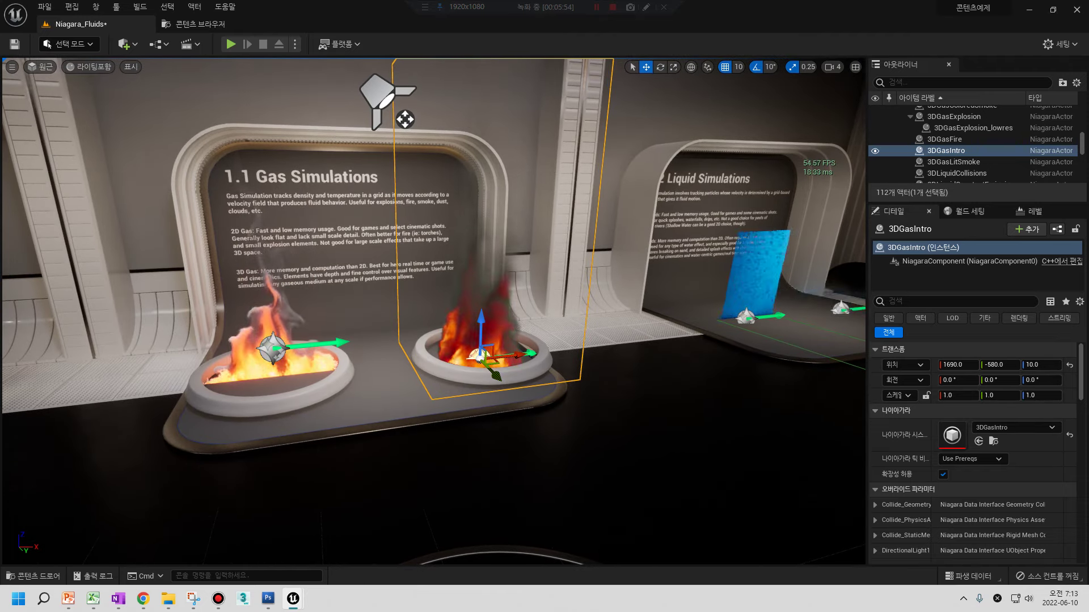
right_click_drag(410, 347, 478, 371)
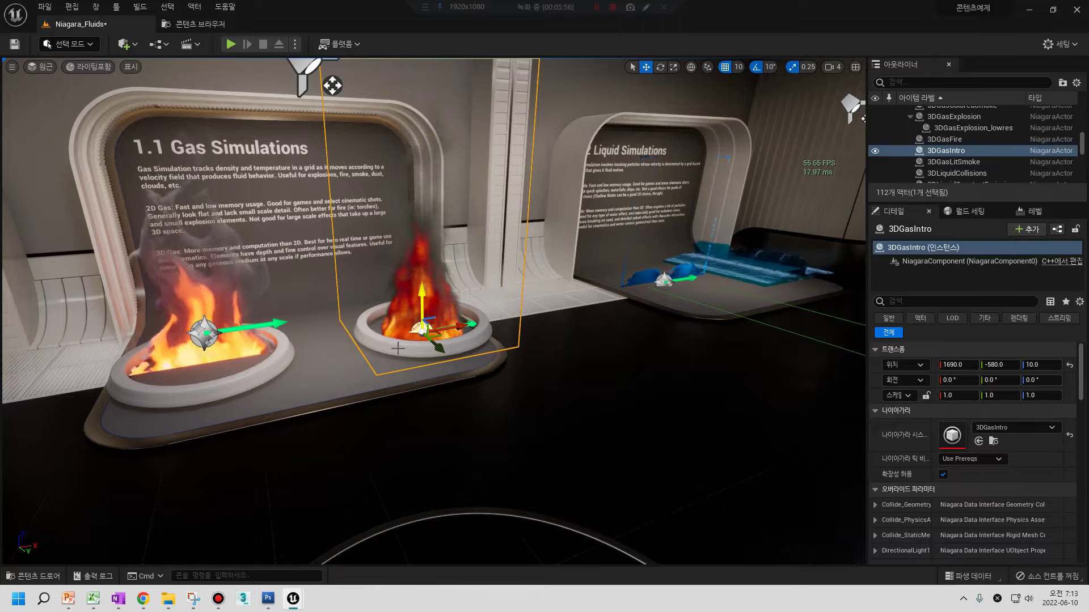
right_click_drag(410, 348, 318, 341)
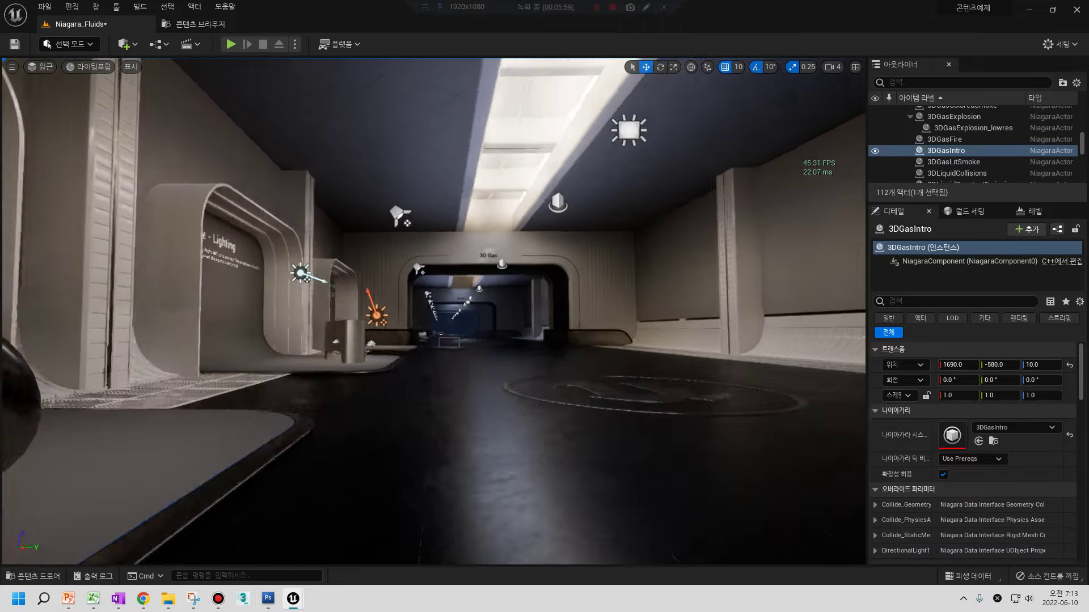
mouse_move(318, 340)
right_mouse_down()
mouse_move(261, 346)
mouse_move(318, 343)
mouse_move(301, 343)
right_mouse_up()
key("alt+Tab")
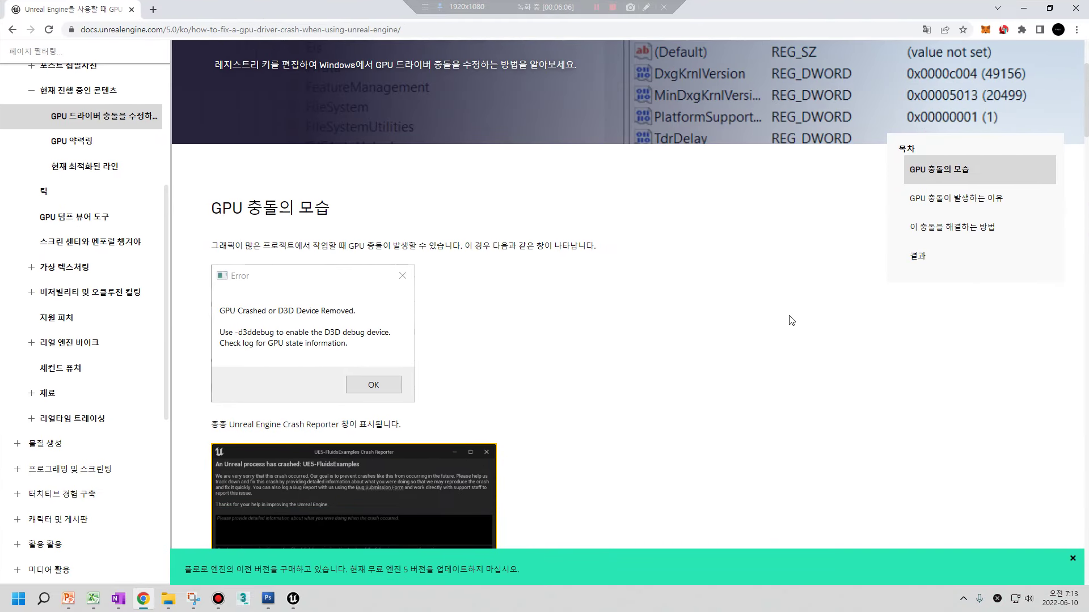
- Scroll the GPU crash article to the TdrDelay and TdrDdiDelay fix section, then open Task Manager
scroll(791, 320, "up", 3)
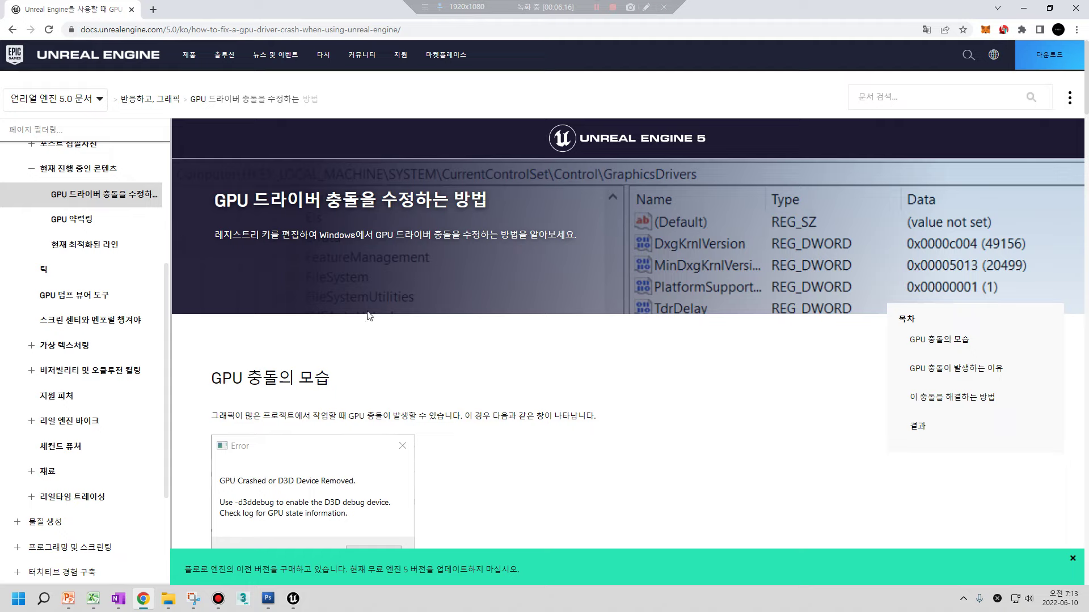
scroll(459, 341, "down", 4)
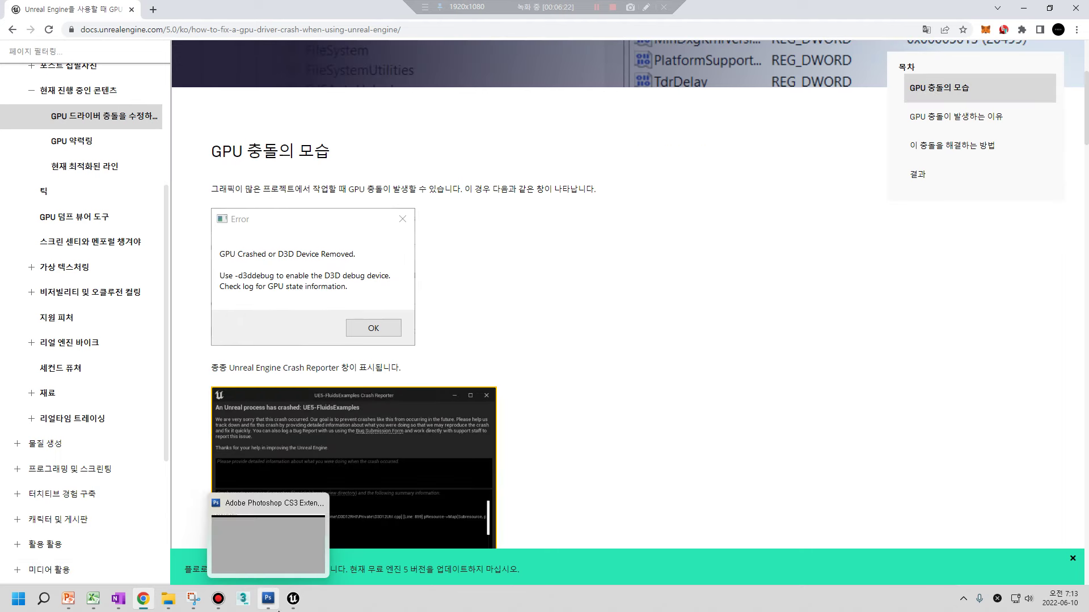
mouse_move(293, 598)
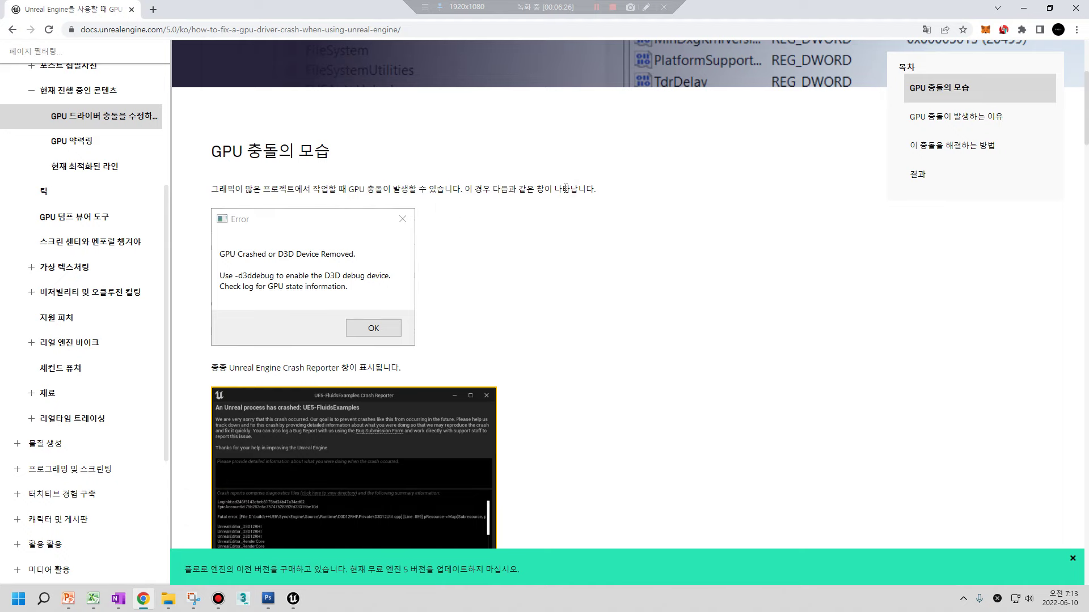
scroll(565, 188, "up", 3)
scroll(565, 188, "down", 2)
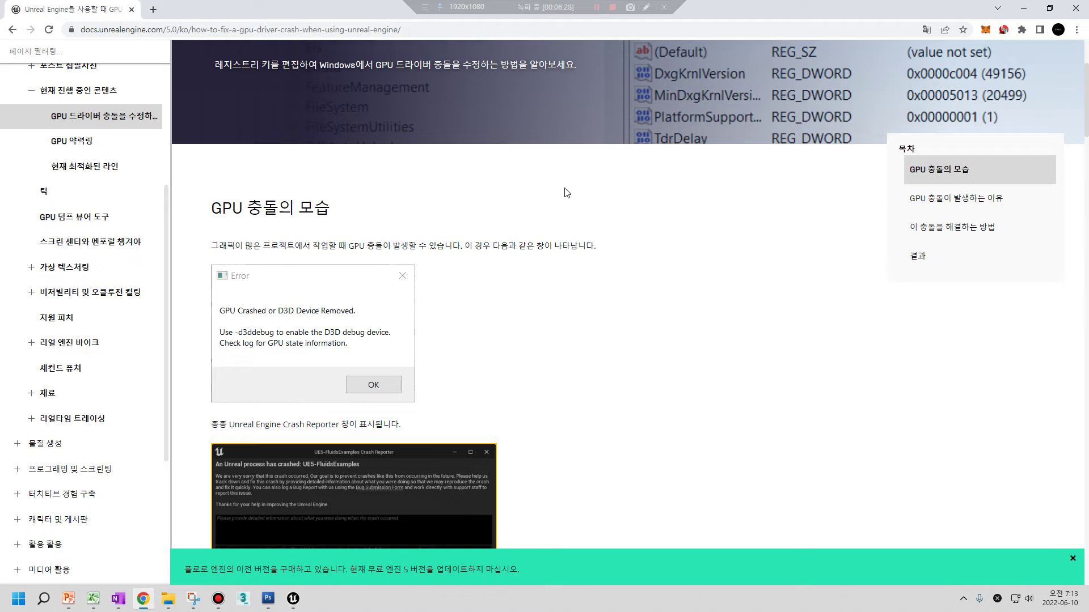
scroll(565, 192, "down", 1)
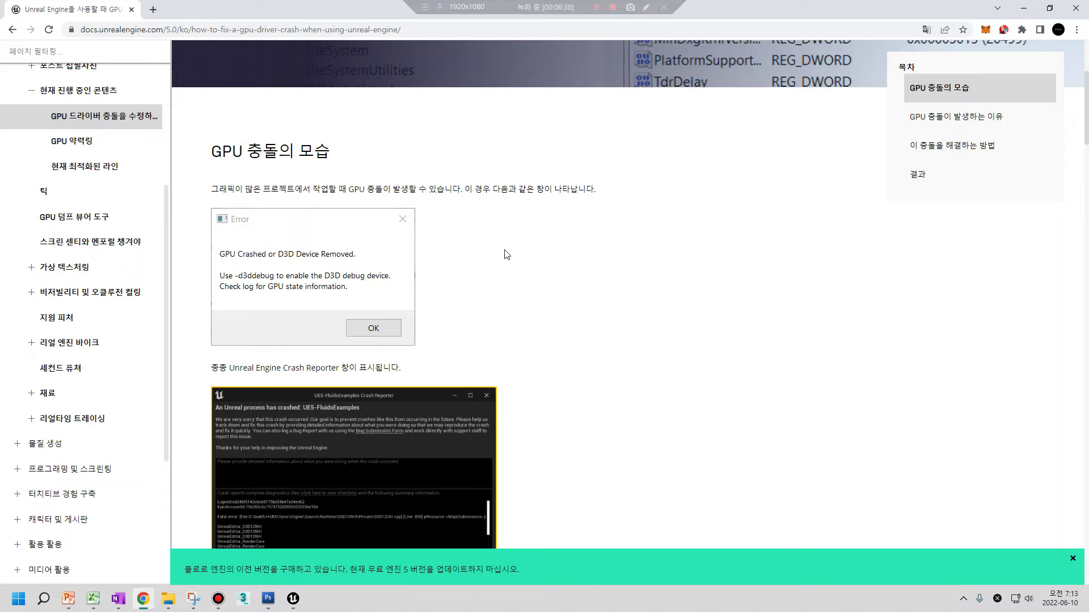
scroll(537, 254, "down", 2)
scroll(538, 254, "down", 3)
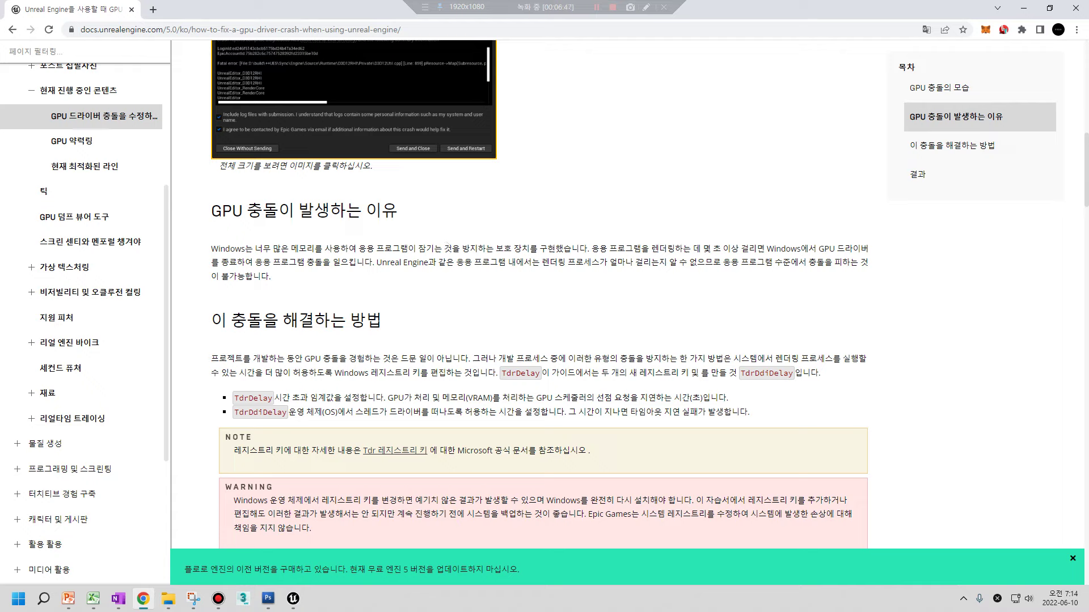
key("ctrl+shift+Escape")
left_click_drag(508, 198, 567, 164)
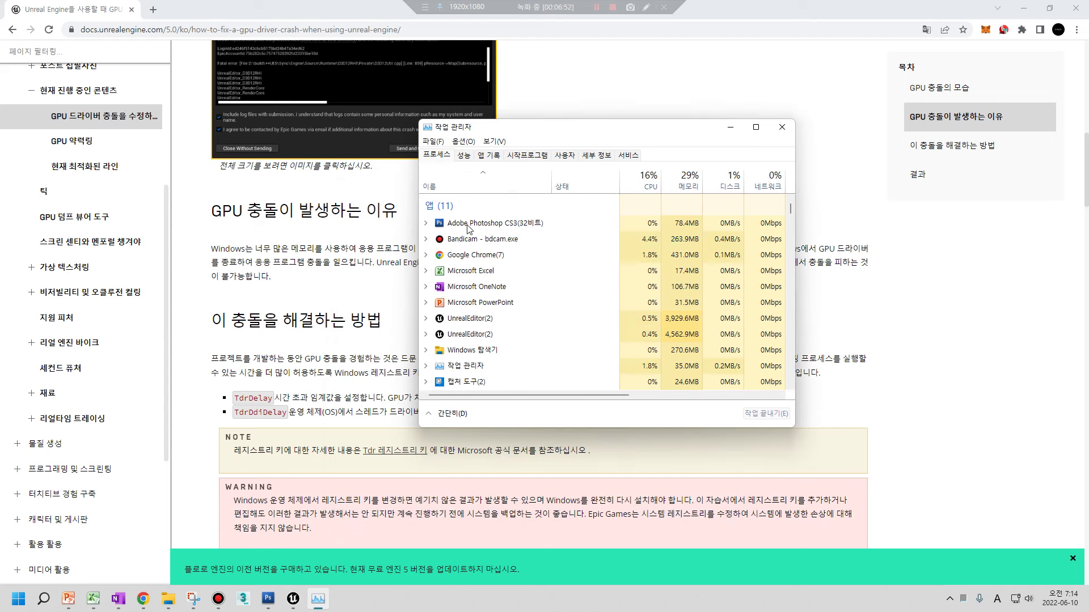
- Select UnrealEditor, view the Memory performance page (18.8 of 63.8 GB), and minimize Chrome
left_click(430, 321)
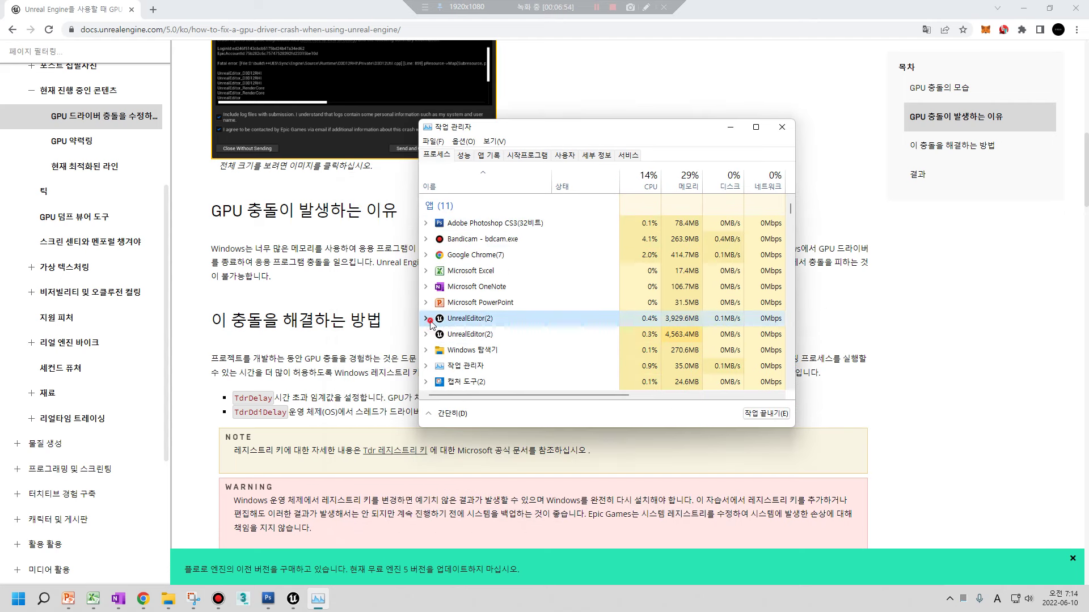
left_click(464, 155)
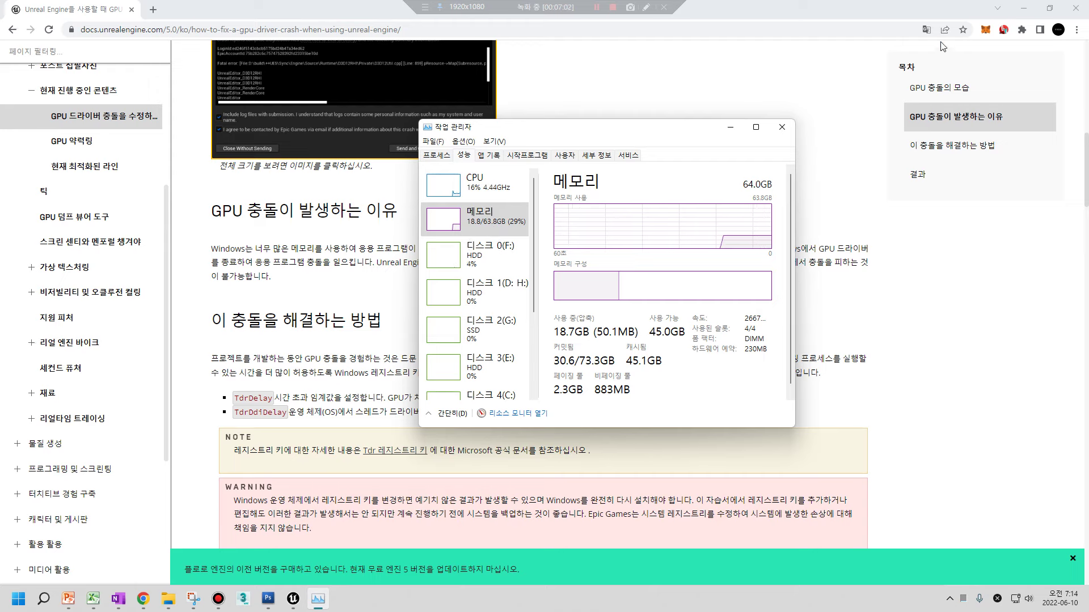
left_click(1024, 9)
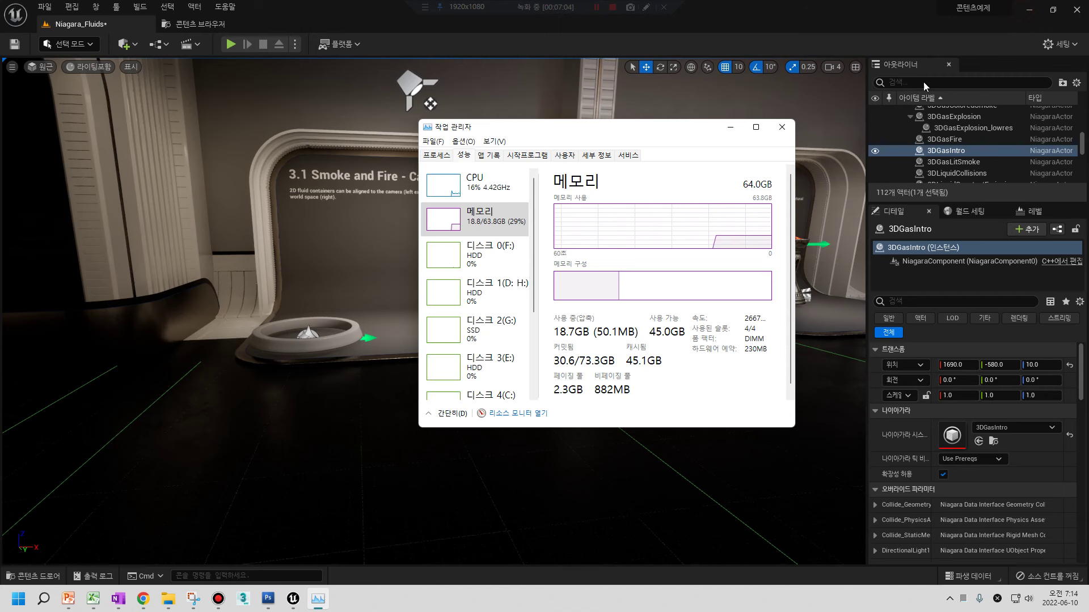
- Play the level, eject to the editor camera, and frame the 3DGasIntro fire
left_click(238, 48)
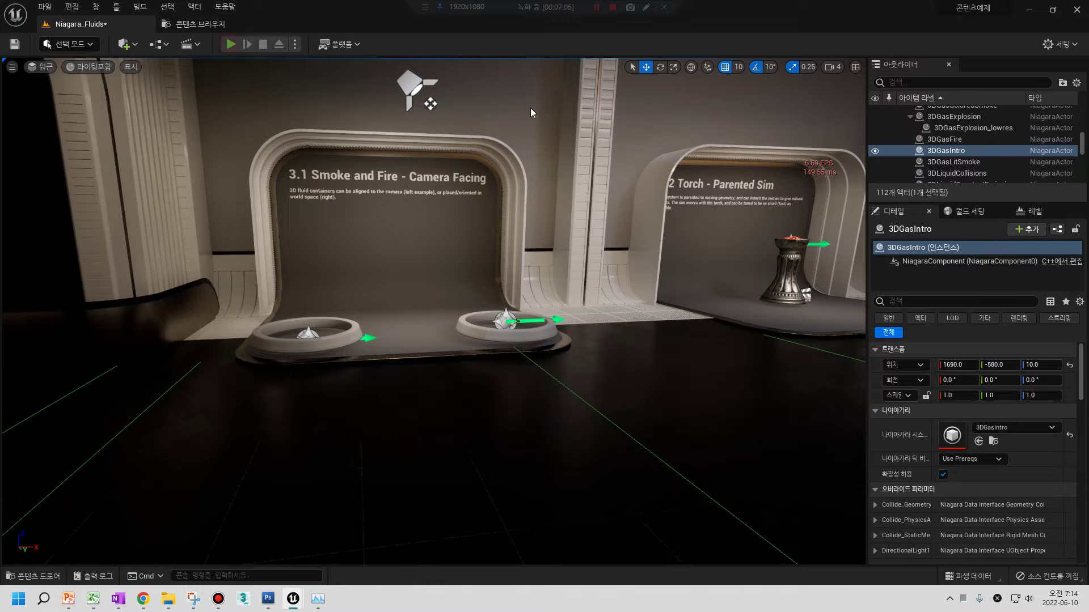
key("w")
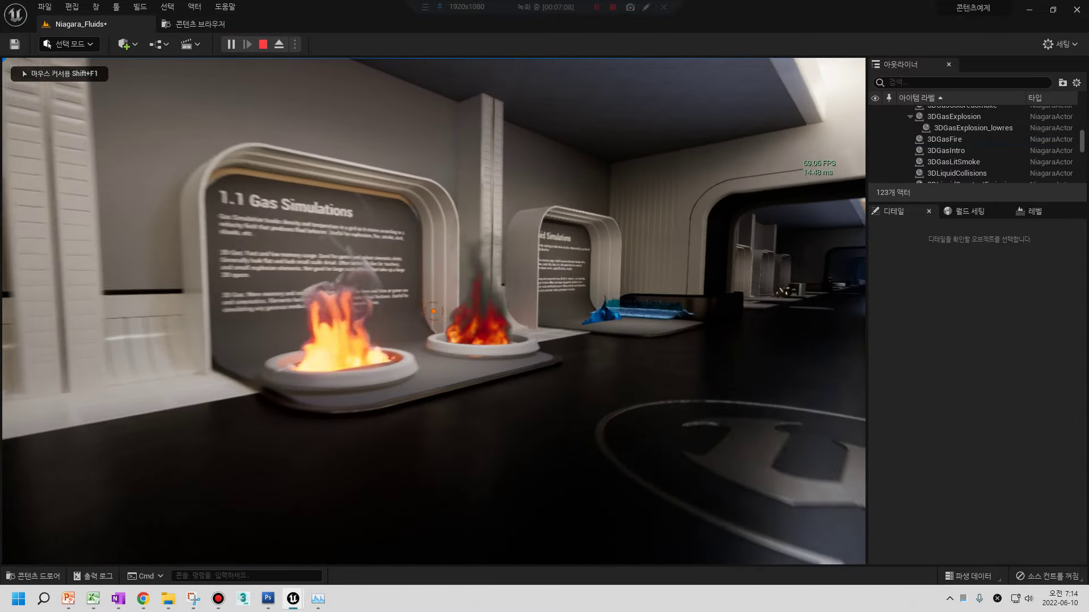
key("F8")
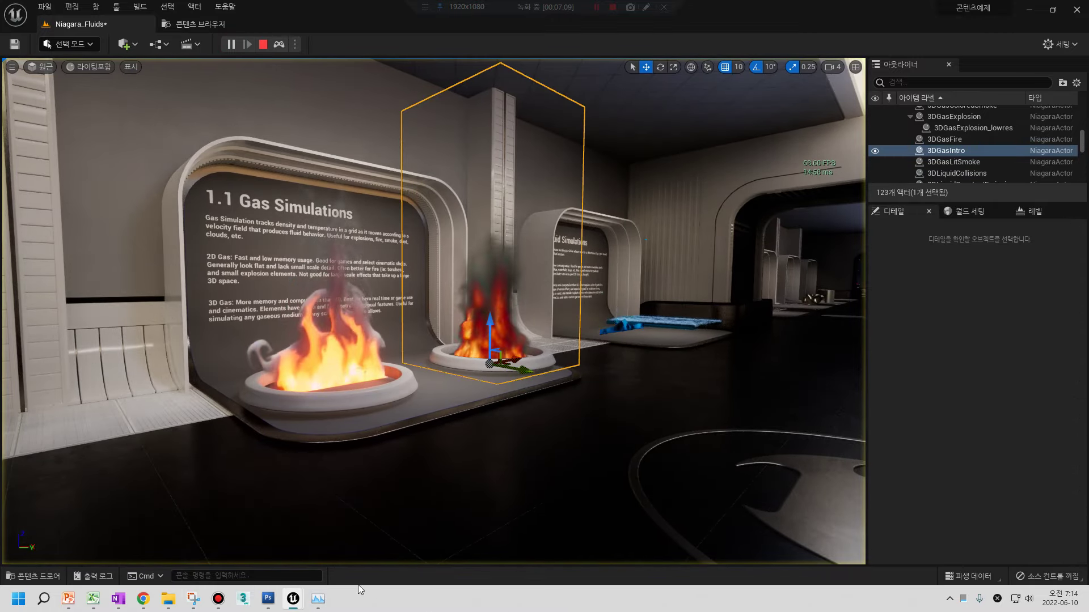
key("ctrl+shift+Escape")
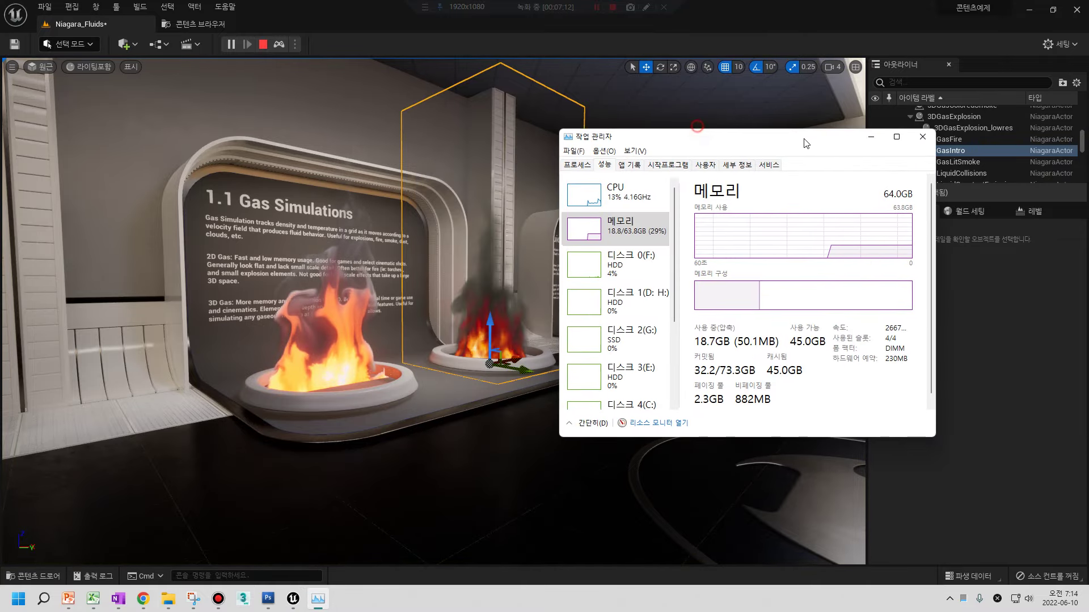
key("alt+Tab")
key("f")
right_click_drag(811, 154, 811, 154)
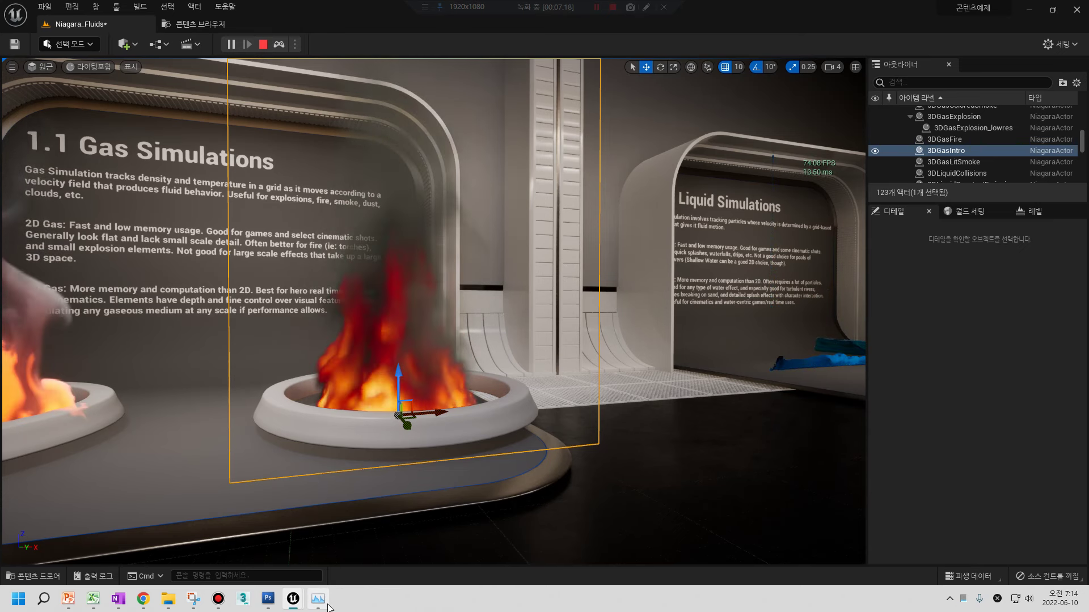
- Check CPU and memory usage in Task Manager, then return to the editor
key("alt+Tab")
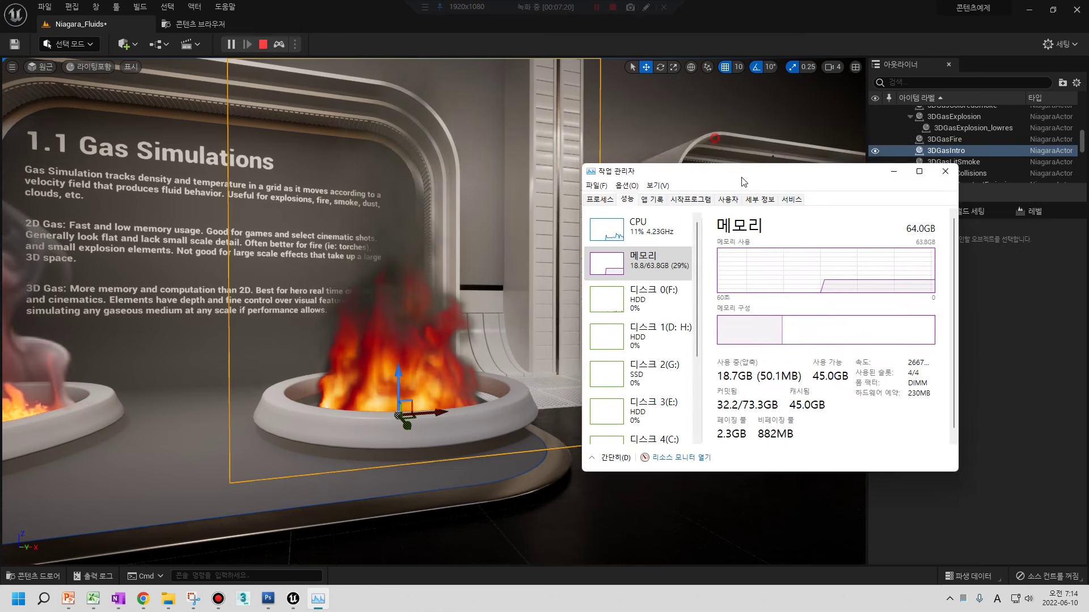
left_click(647, 238)
left_click(652, 270)
key("alt+Tab")
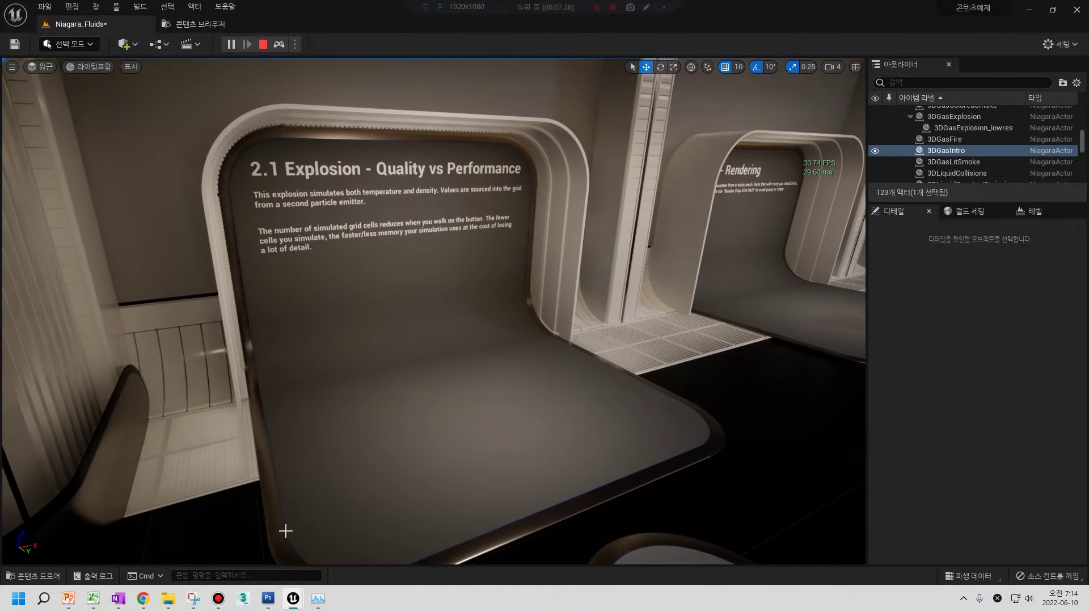
- Restart the play session, check CPU and memory in Task Manager, then close it
left_click(262, 50)
left_click(232, 44)
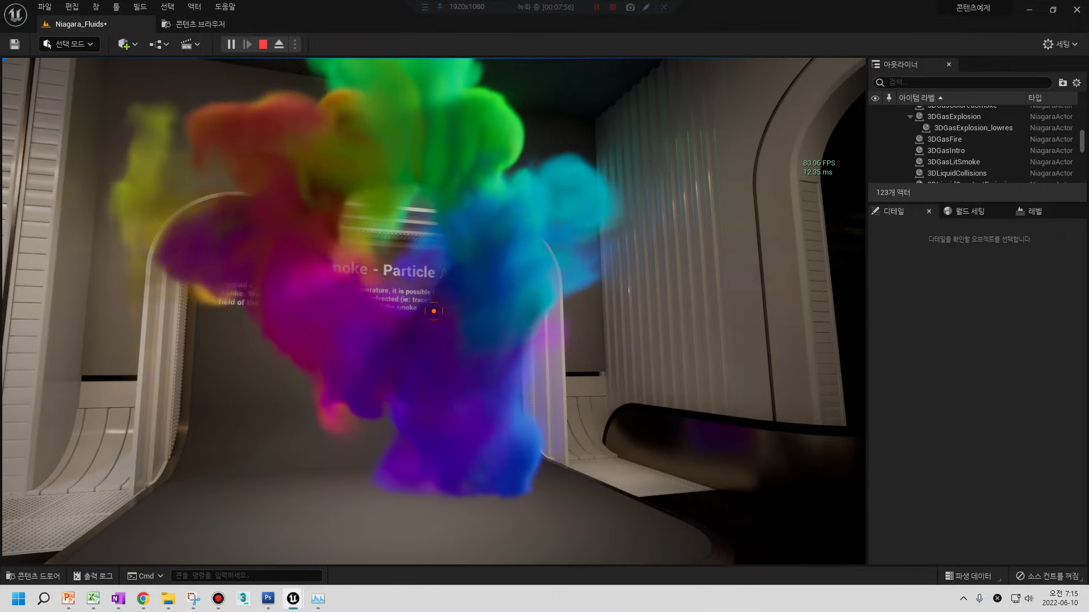
key("ctrl+shift+Escape")
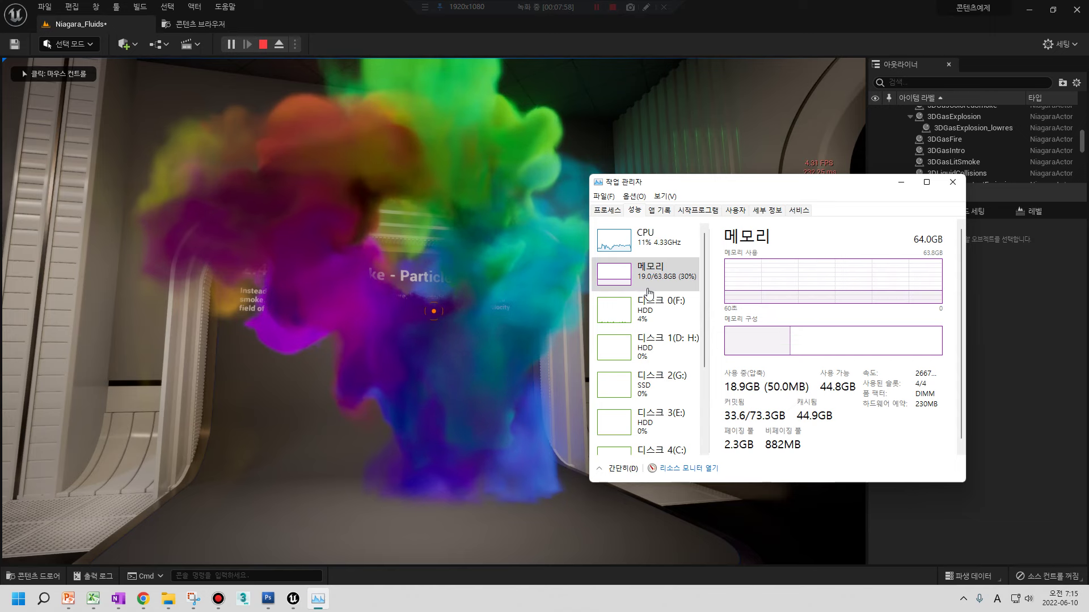
left_click(641, 232)
left_click(667, 277)
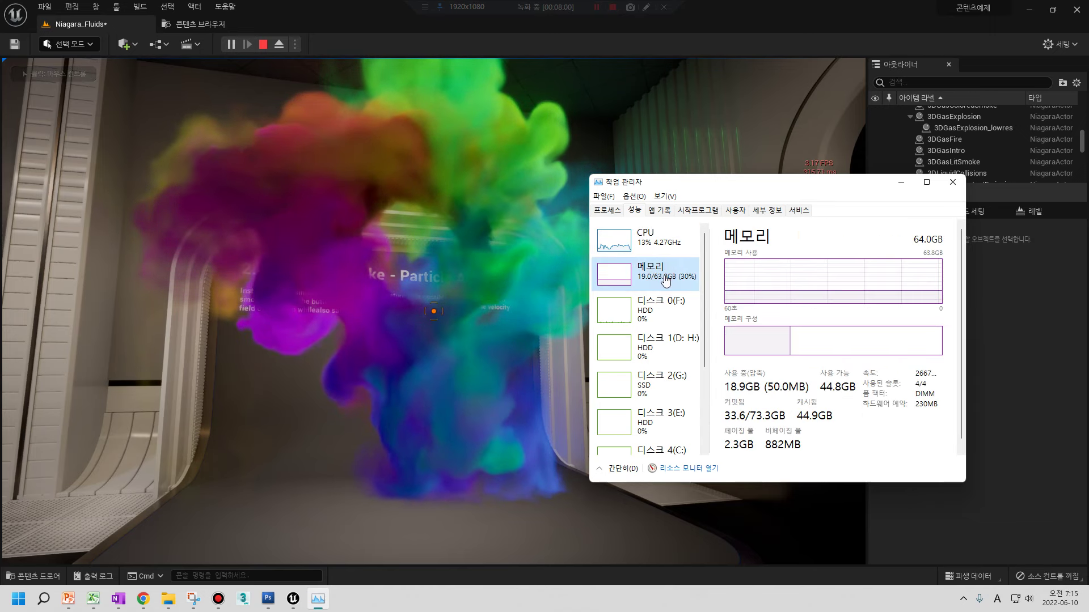
left_click_drag(752, 193, 747, 217)
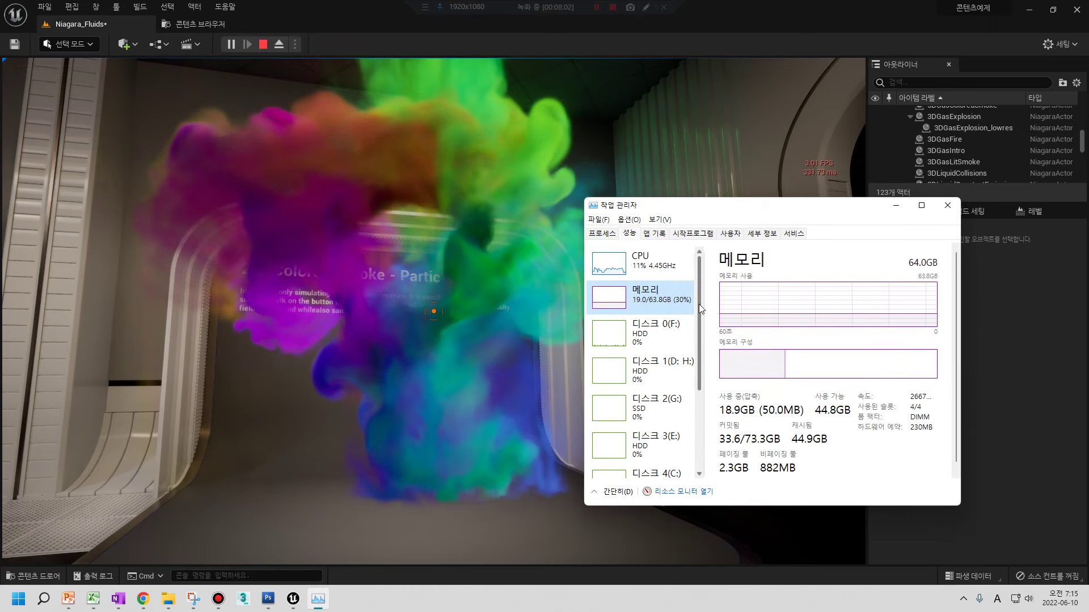
left_click(658, 272)
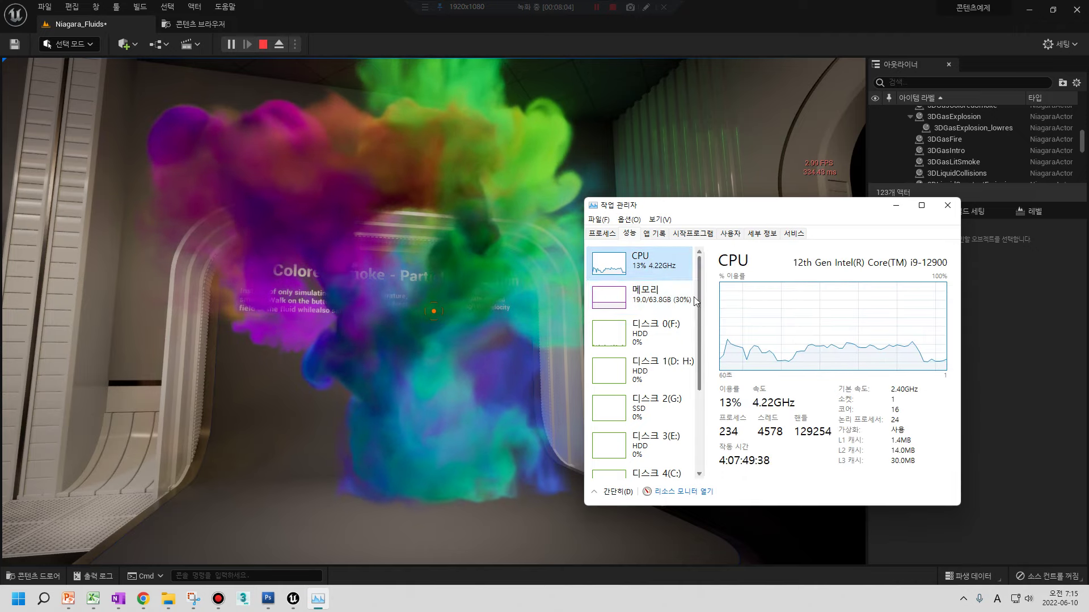
left_click(947, 205)
- Walk between the smoke and fire exhibits, then end the play session
left_click(433, 311)
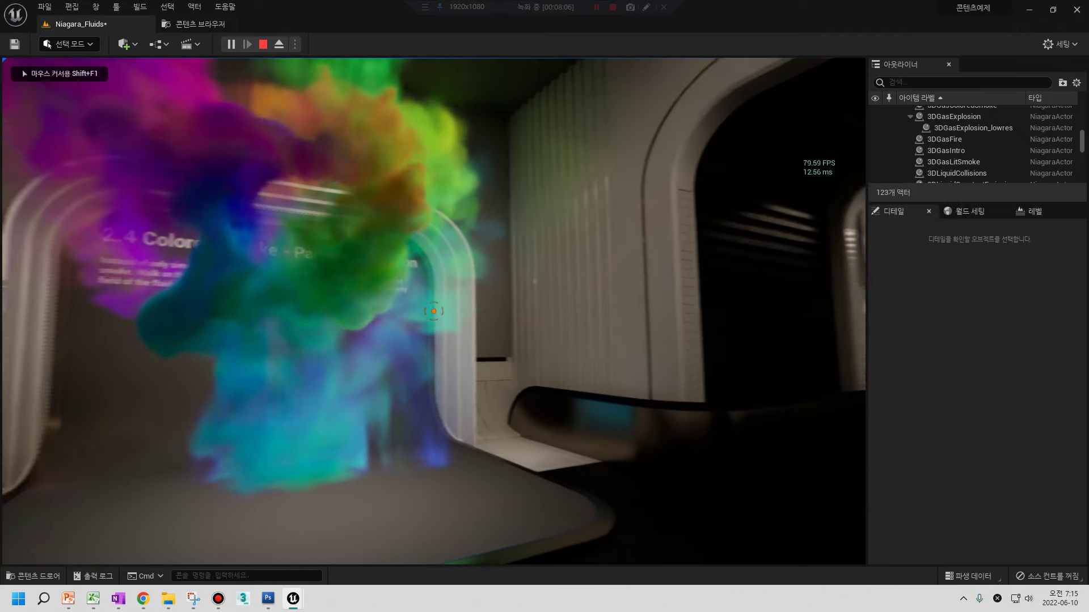
key("s")
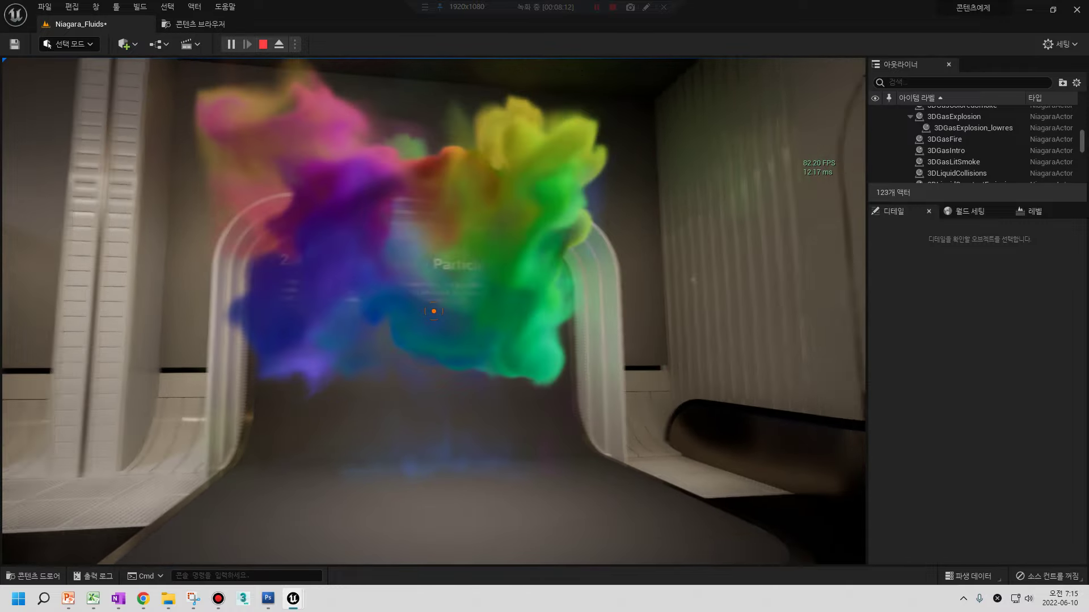
key("w")
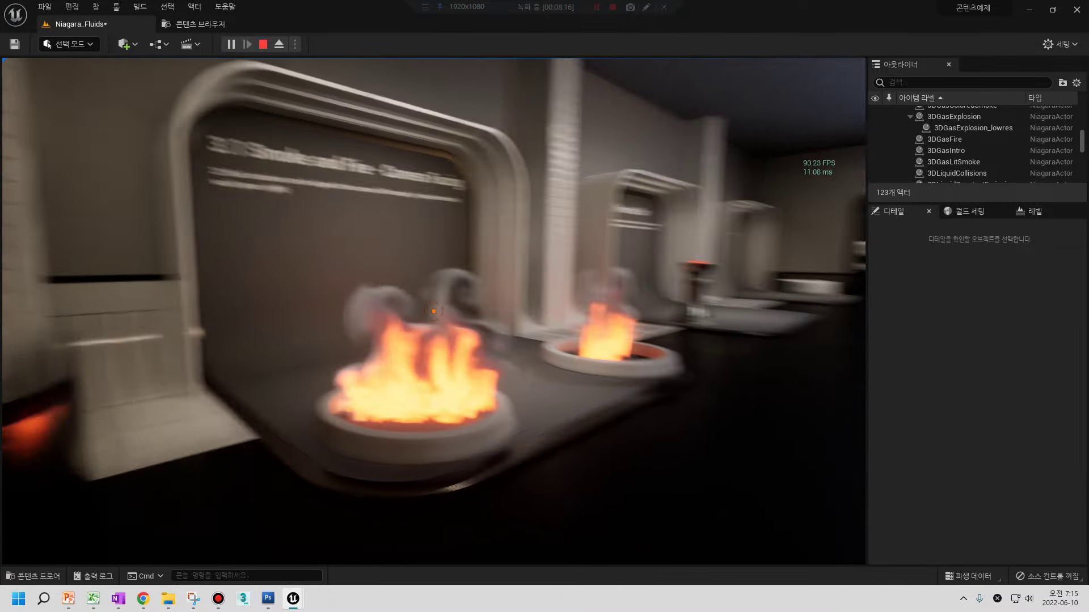
key("s")
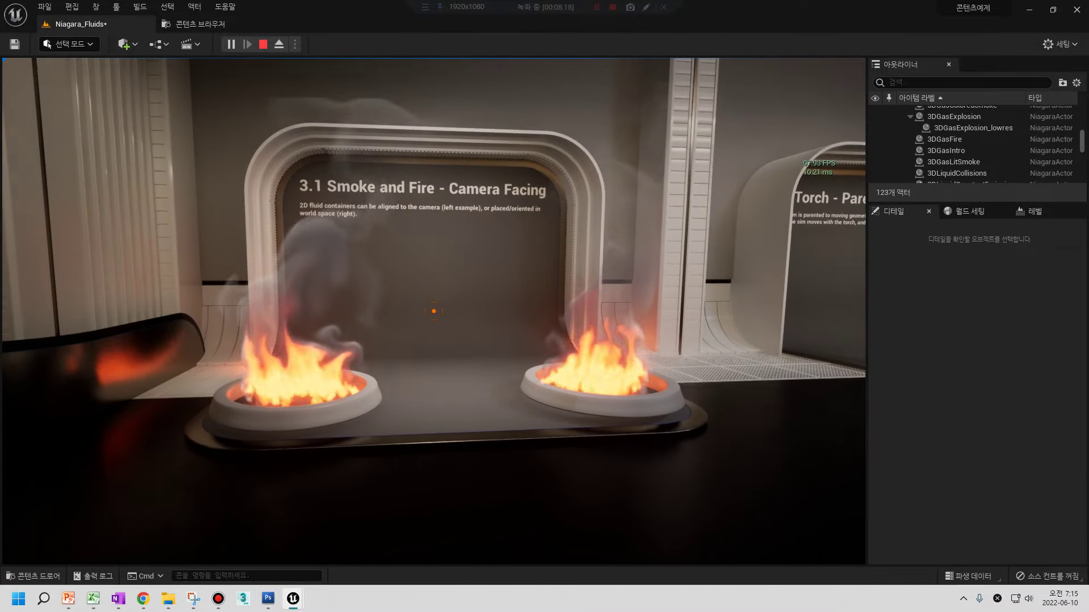
key("Escape")
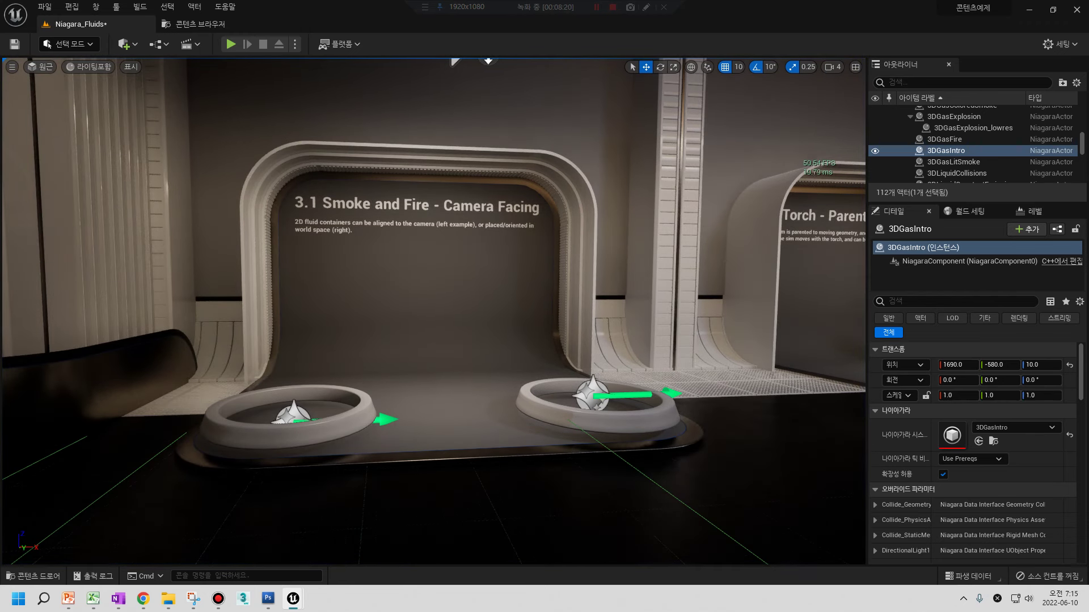
key("alt+Tab")
- Highlight and read the explanation of why the GPU driver times out and crashes
left_click_drag(227, 217, 292, 227)
left_click(317, 232)
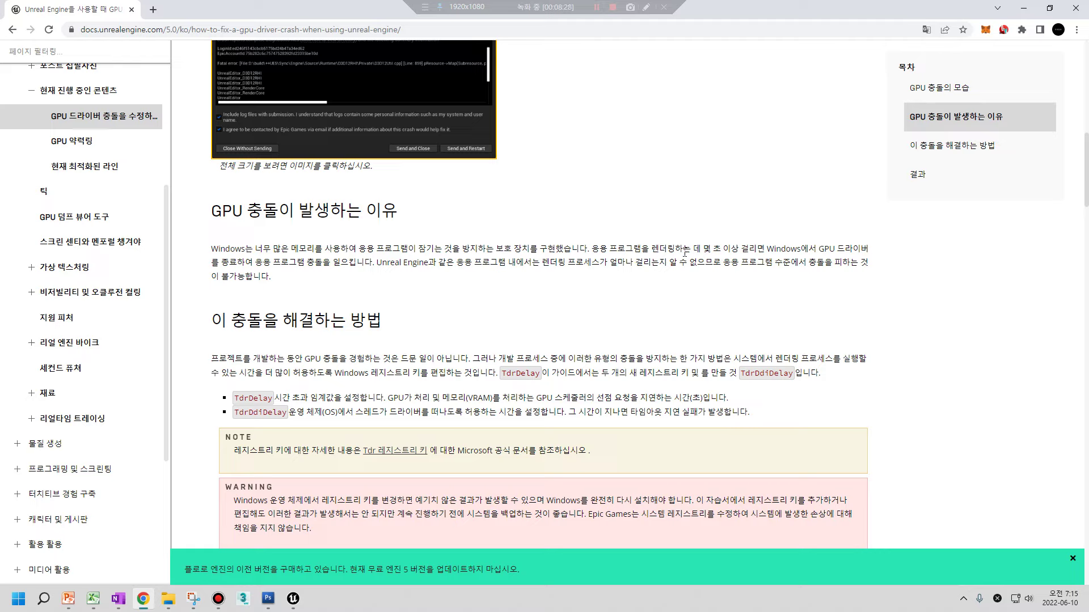
left_click_drag(702, 250, 837, 261)
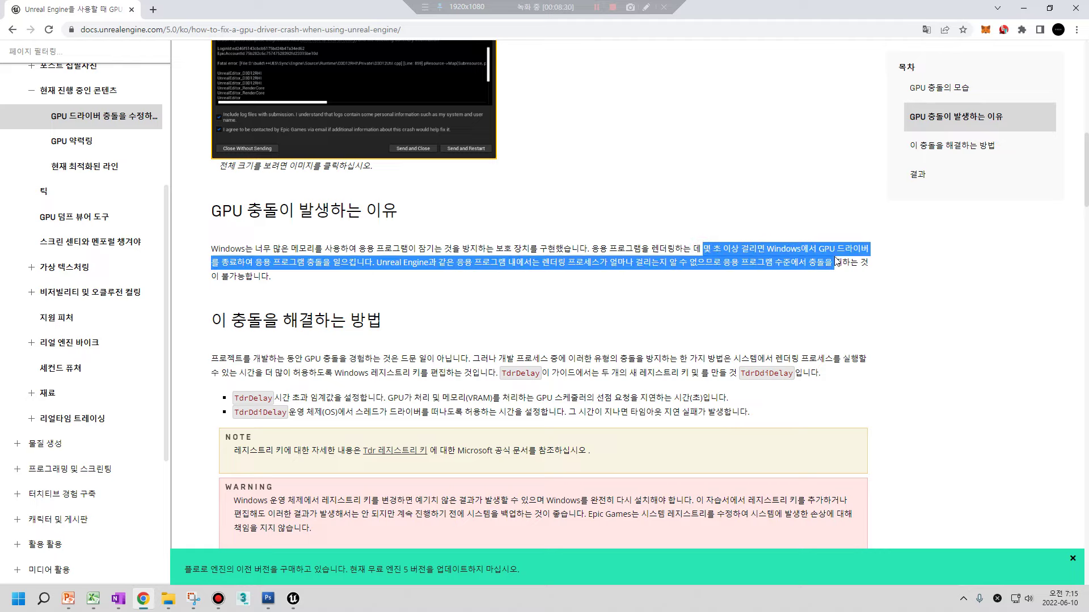
left_click(255, 262)
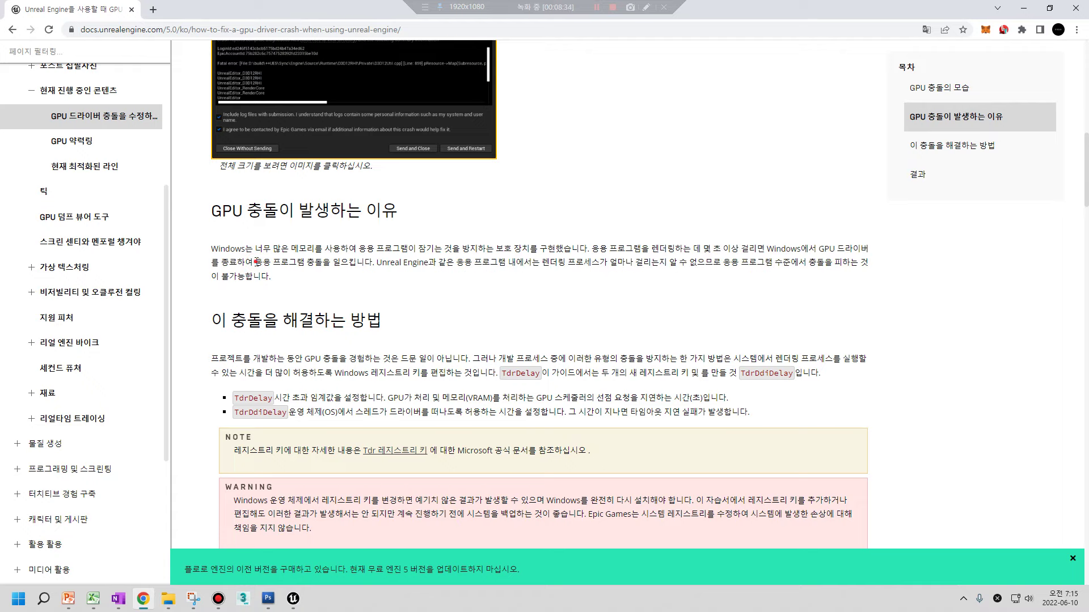
left_click_drag(254, 262, 348, 277)
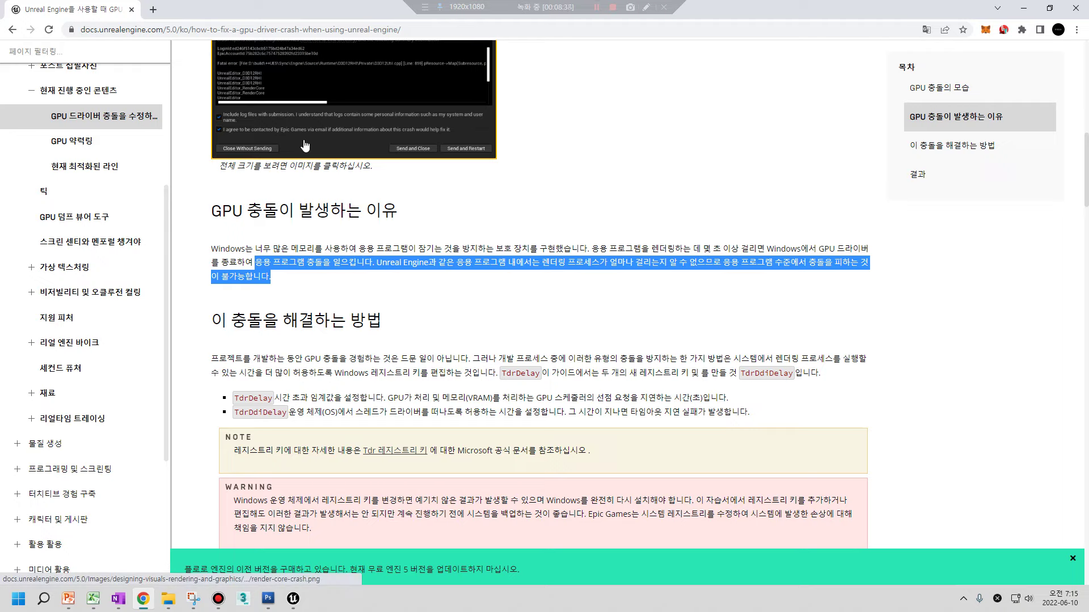
left_click(621, 247)
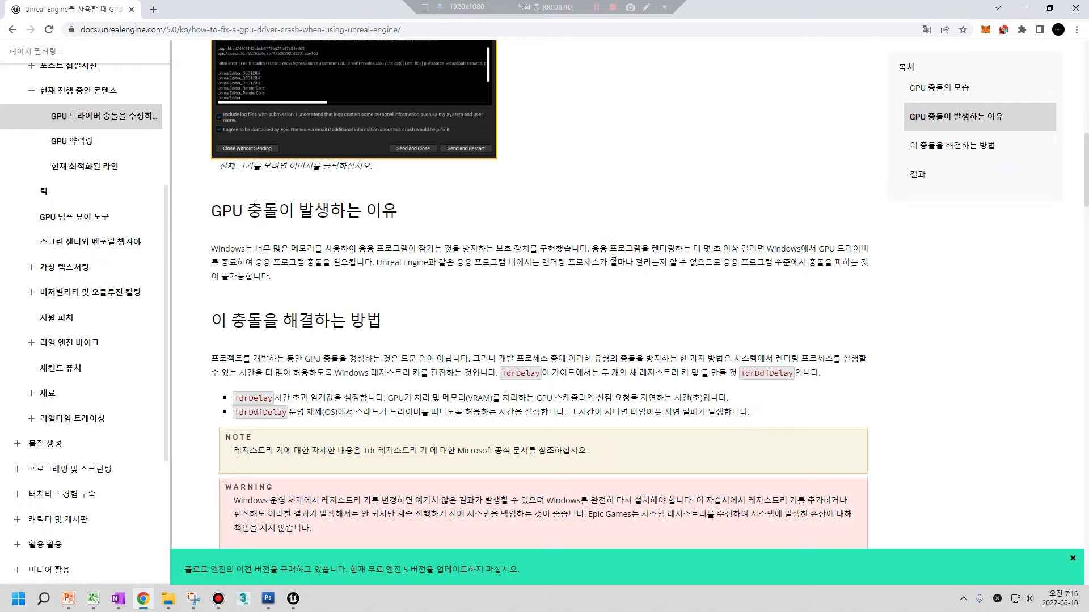
- Scroll down to the '이 충돌을 해결하는 방법' fix section
scroll(509, 309, "down", 1)
left_click_drag(227, 264, 391, 265)
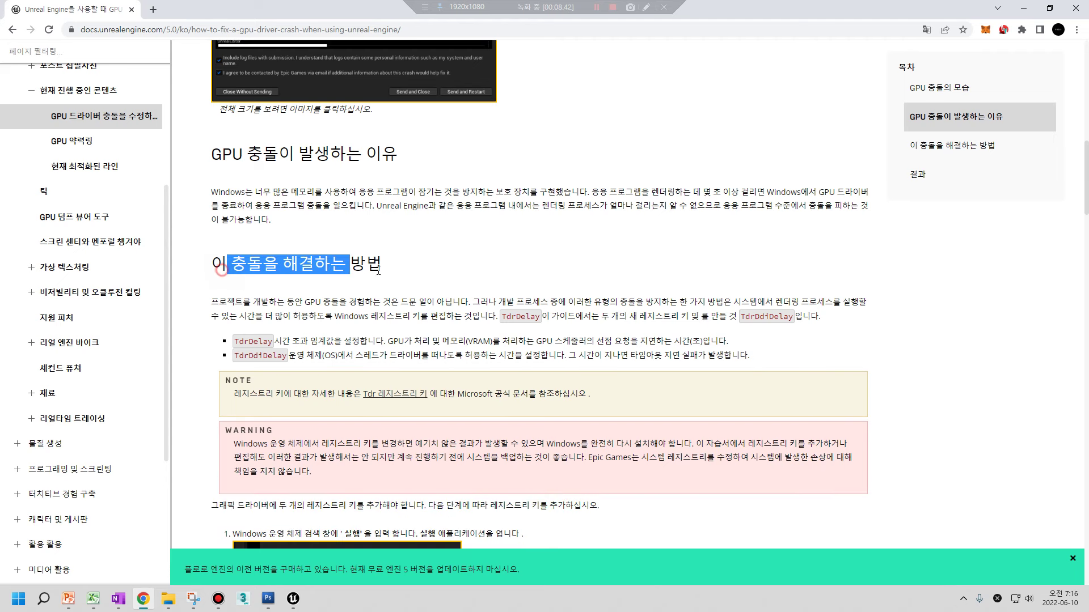
left_click(458, 310)
scroll(459, 311, "down", 3)
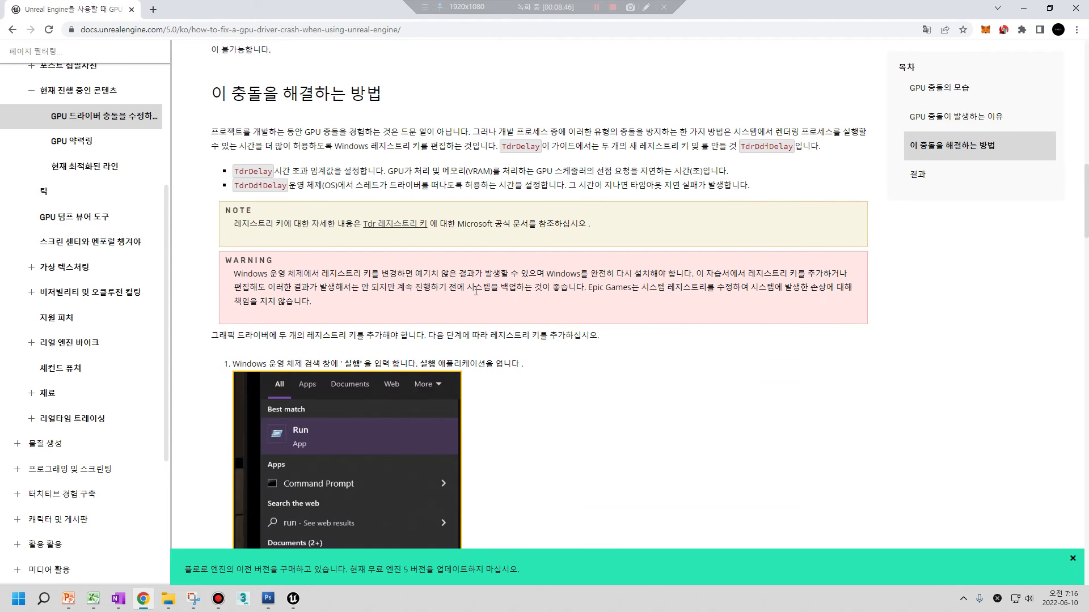
scroll(475, 291, "up", 3)
scroll(478, 293, "down", 5)
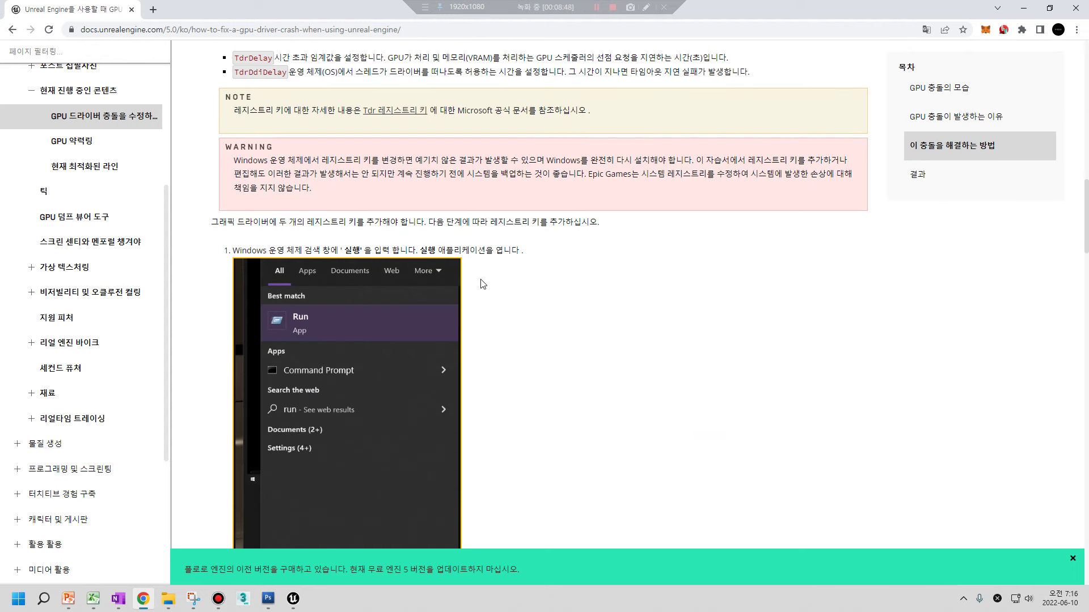
key("super")
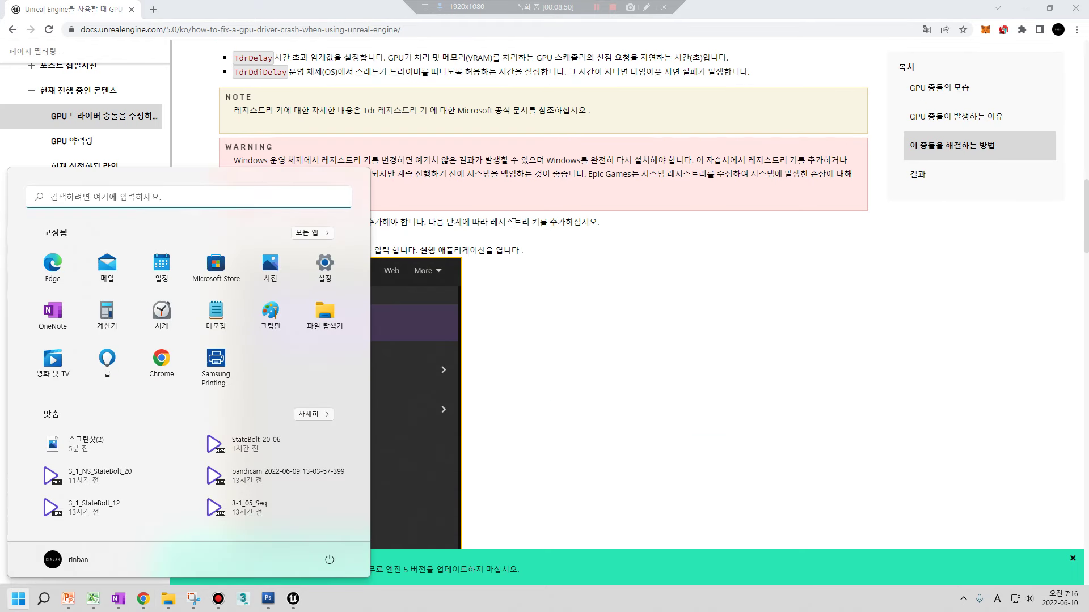
- Search Windows for 'CMD', then dismiss the search panel
key("super+s")
type("CM")
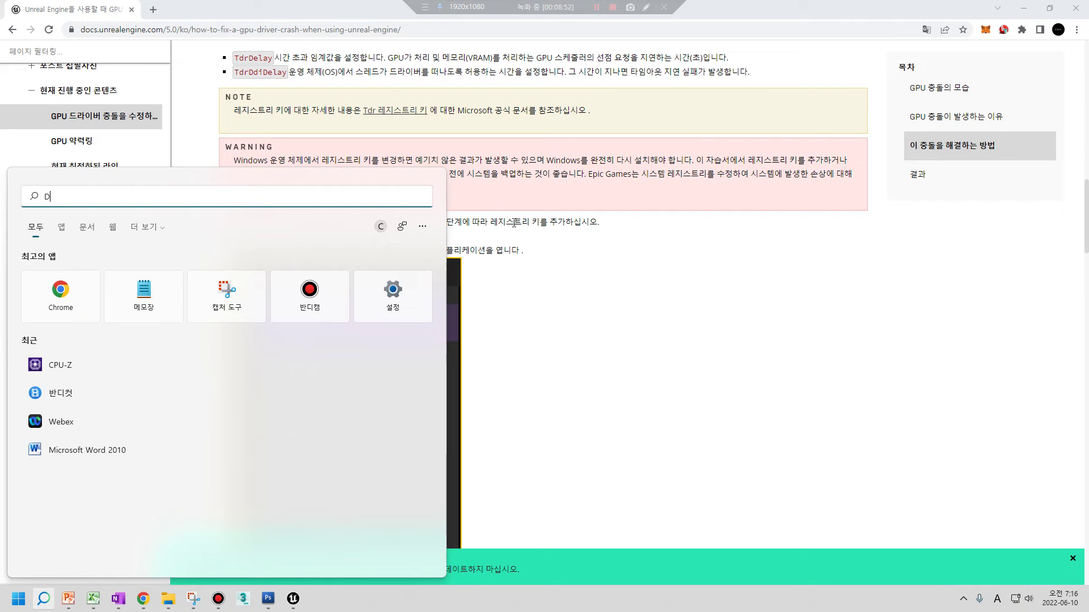
type("D")
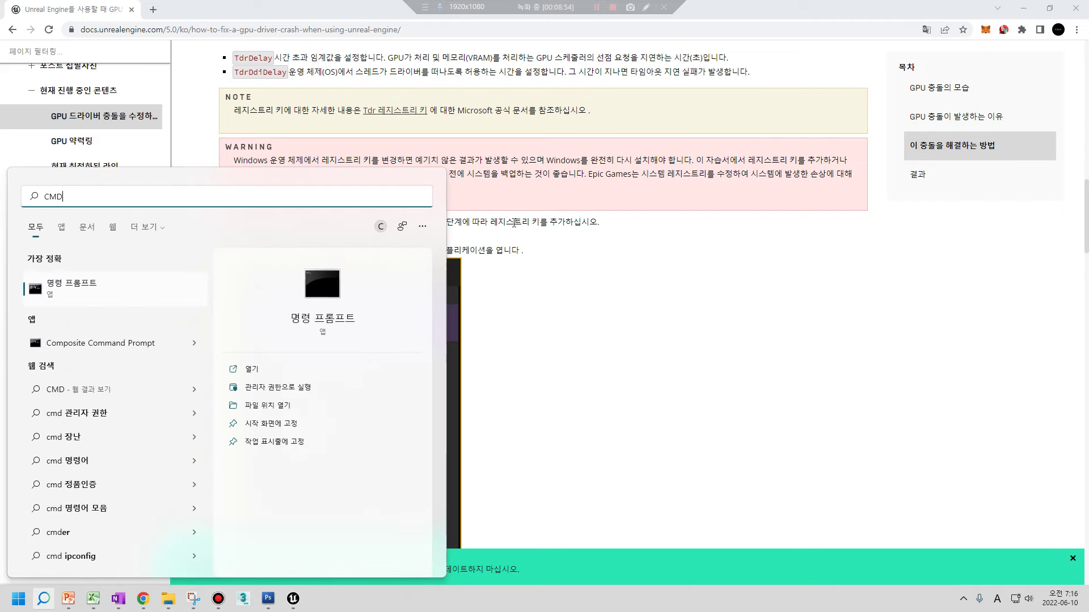
left_click(753, 272)
scroll(688, 283, "down", 4)
scroll(687, 284, "down", 3)
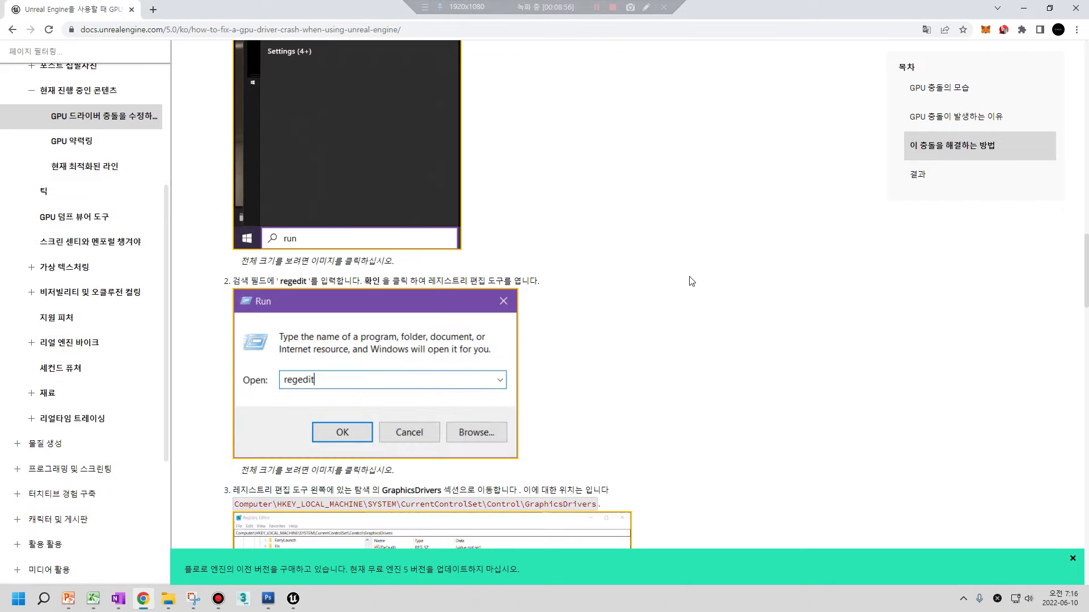
scroll(688, 277, "up", 5)
scroll(688, 276, "up", 4)
scroll(681, 270, "down", 1)
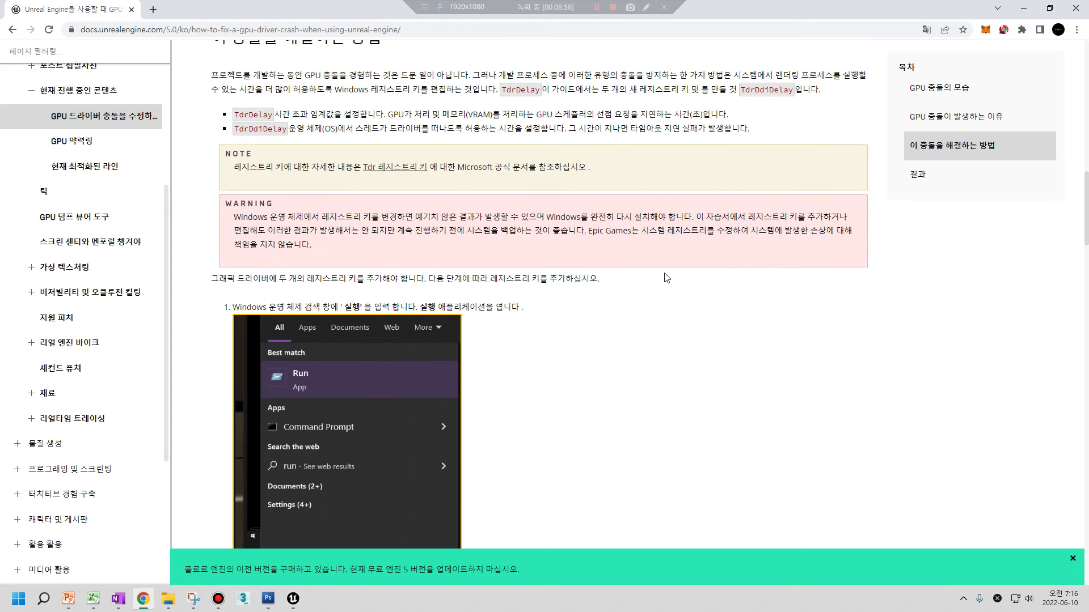
scroll(669, 275, "down", 2)
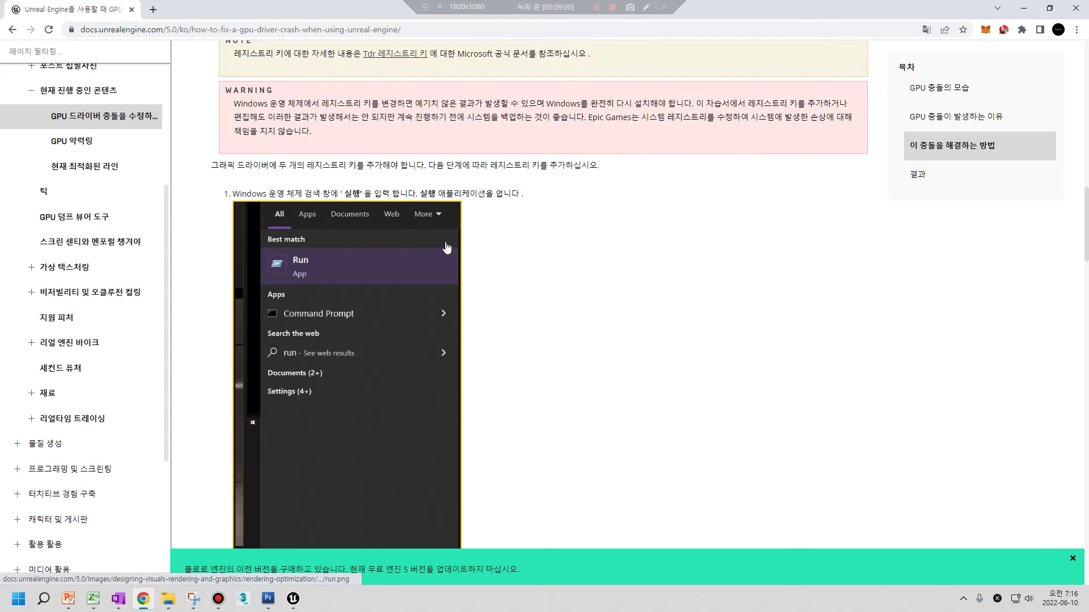
- Search 'RUN' and open the Run dialog
key("super")
type("RUN")
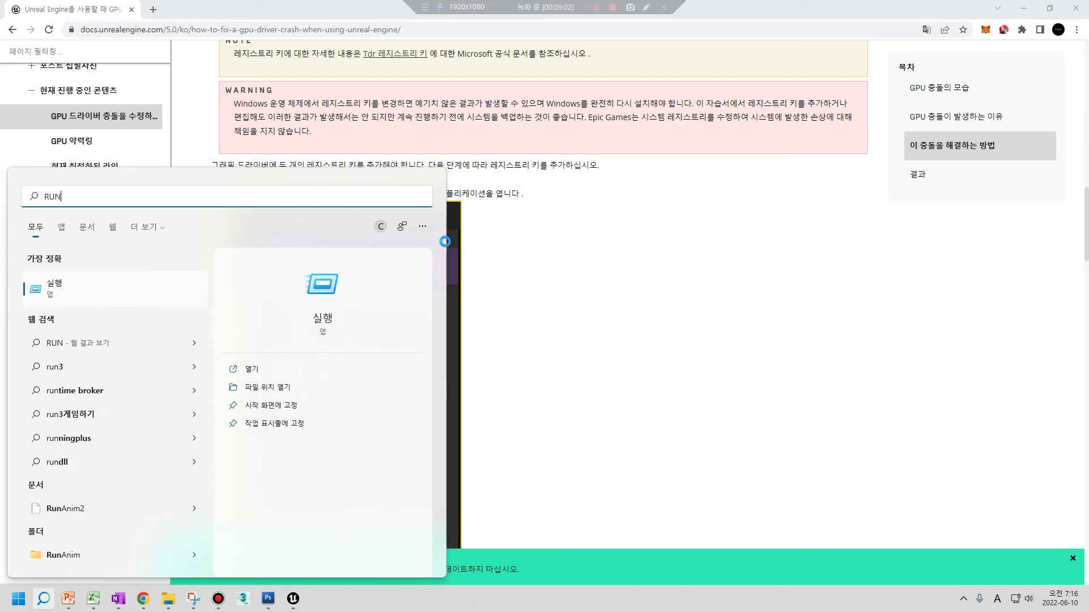
left_click(67, 296)
scroll(544, 386, "down", 5)
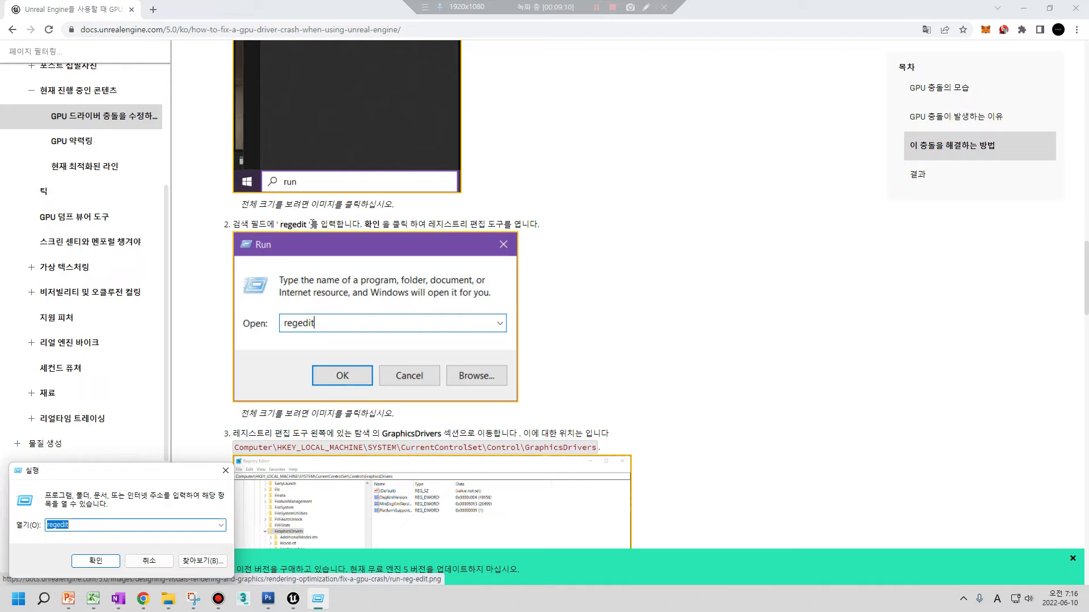
- Launch Registry Editor from Run and position it at the GraphicsDrivers key
left_click(118, 562)
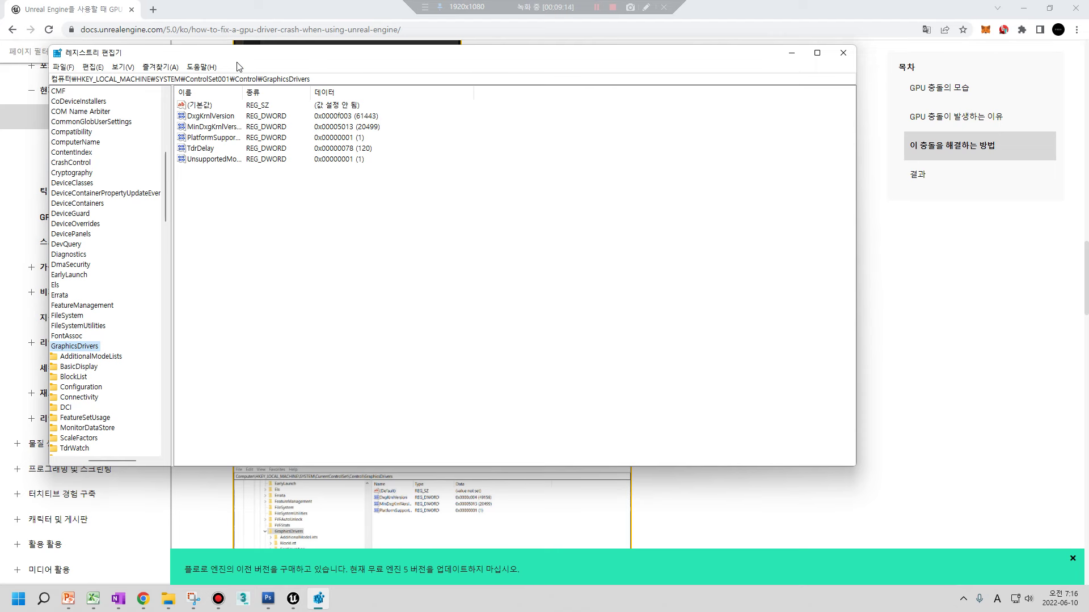
left_click_drag(118, 57, 656, 184)
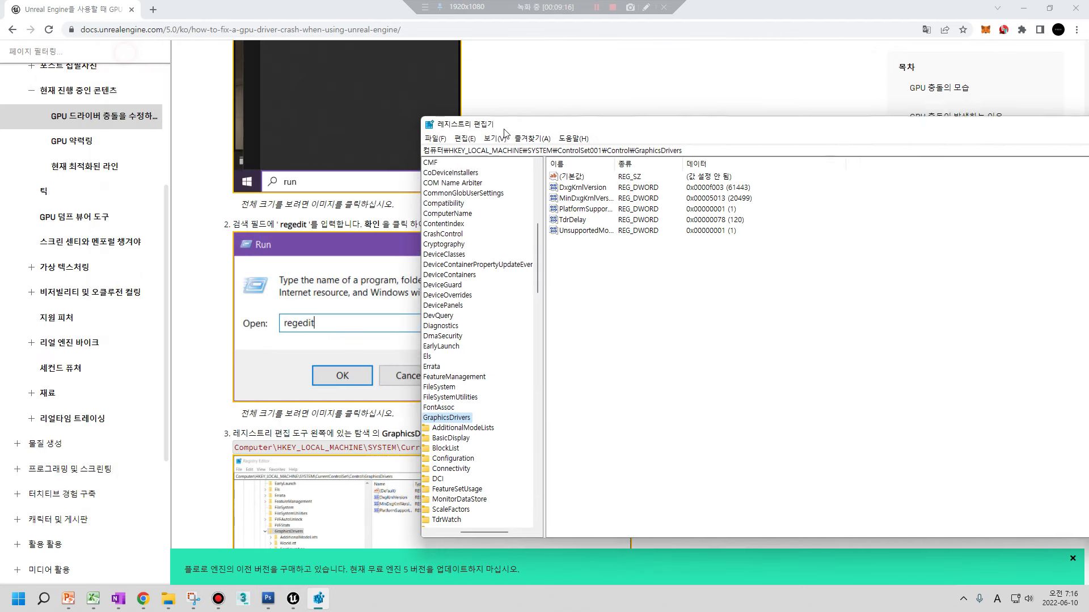
scroll(315, 314, "down", 3)
scroll(315, 315, "down", 1)
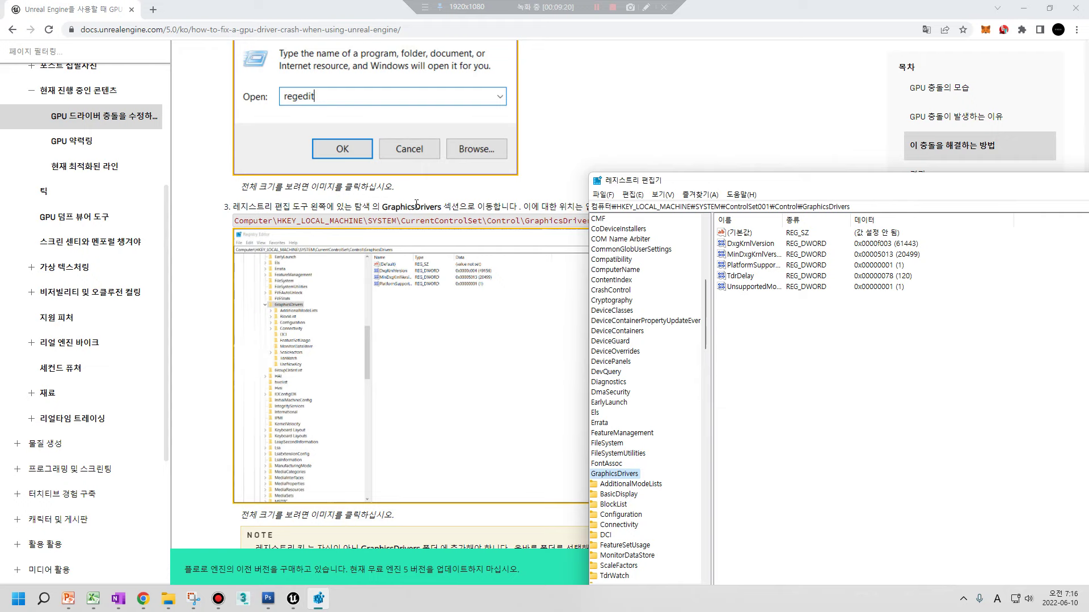
mouse_move(748, 191)
left_mouse_down()
mouse_move(620, 237)
mouse_move(232, 225)
left_mouse_up()
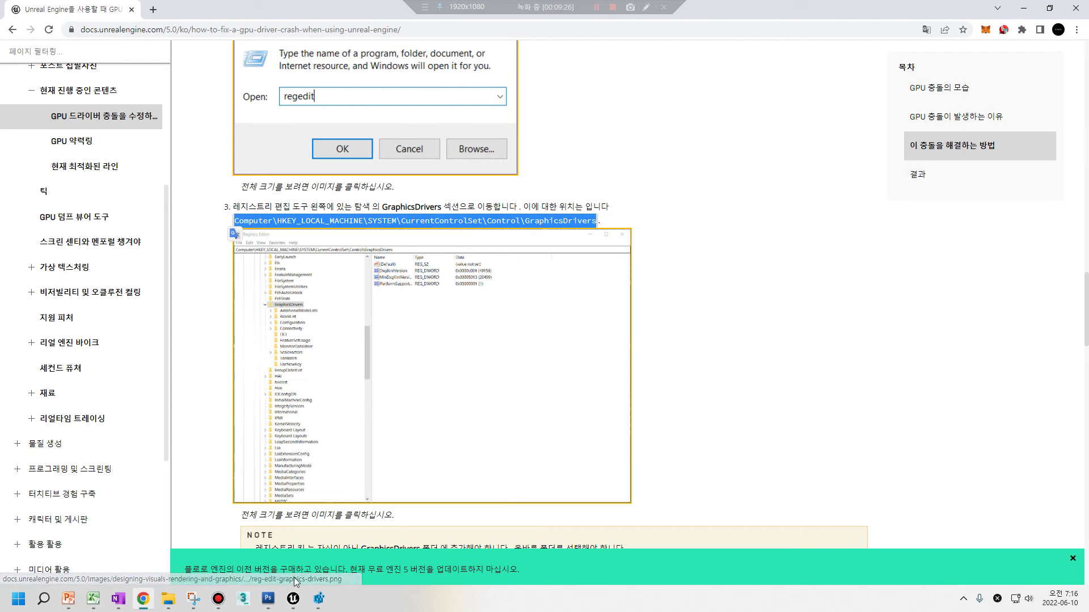
left_click(318, 598)
left_click_drag(727, 278, 647, 260)
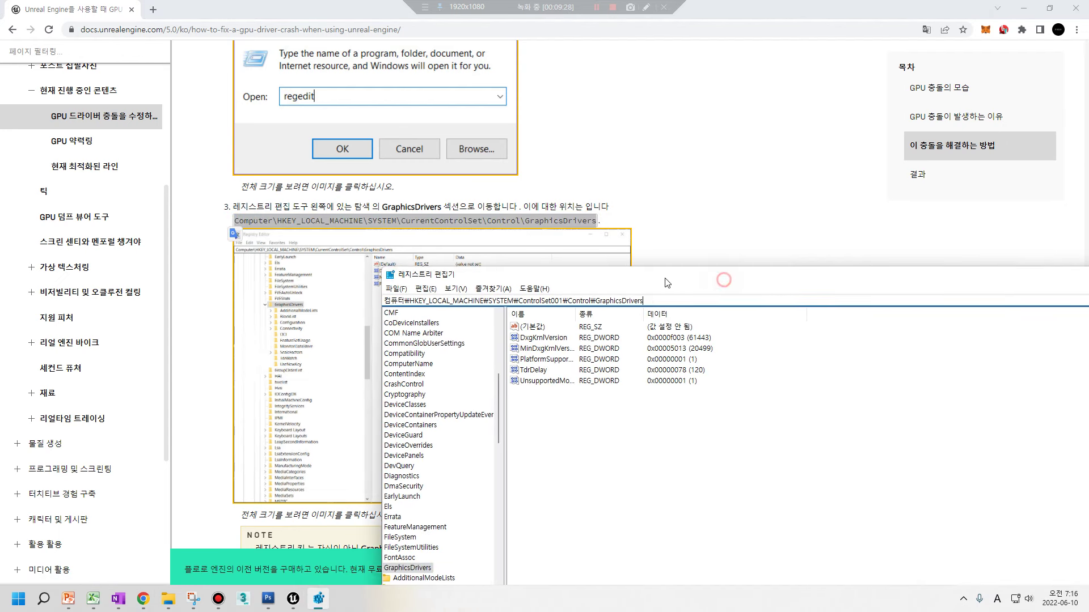
left_click(637, 282)
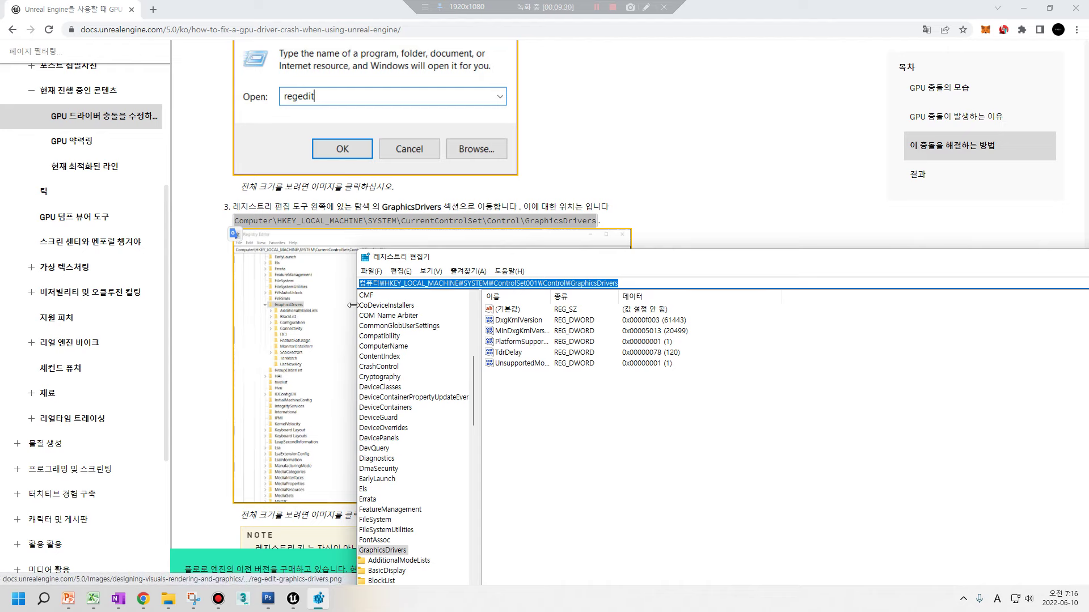
key("Home")
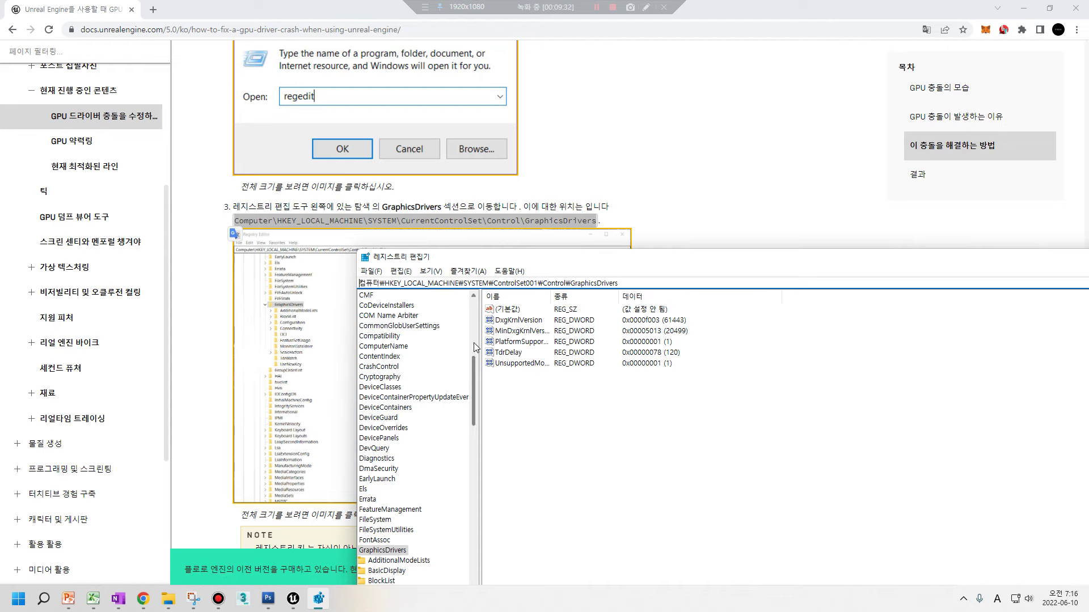
- Place Registry Editor beside the guide's step 4 and open the New value menu by TdrDelay
scroll(379, 522, "down", 2)
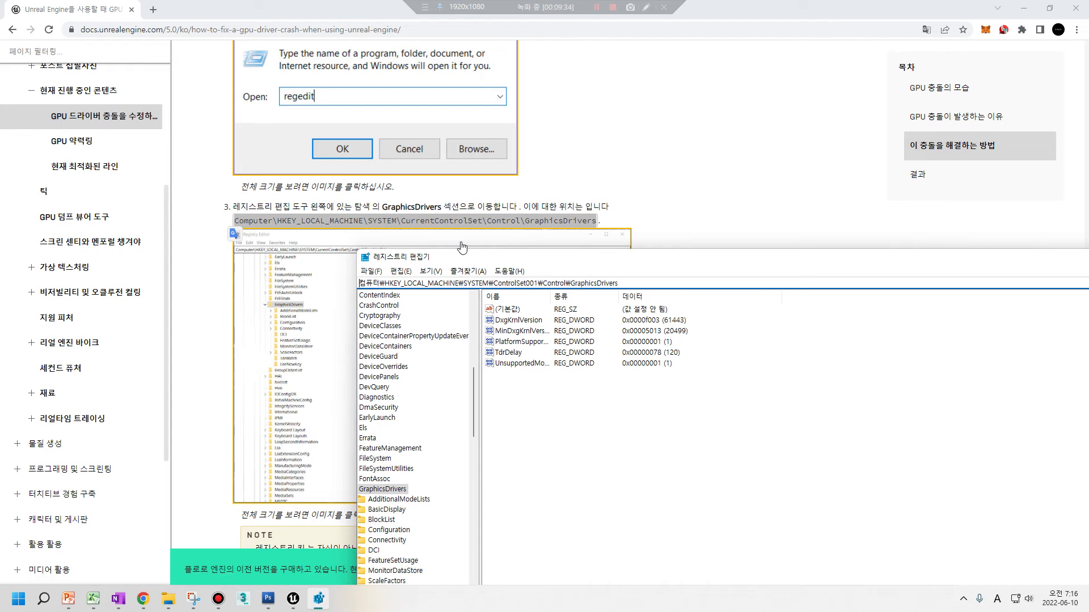
left_click_drag(437, 542, 409, 474)
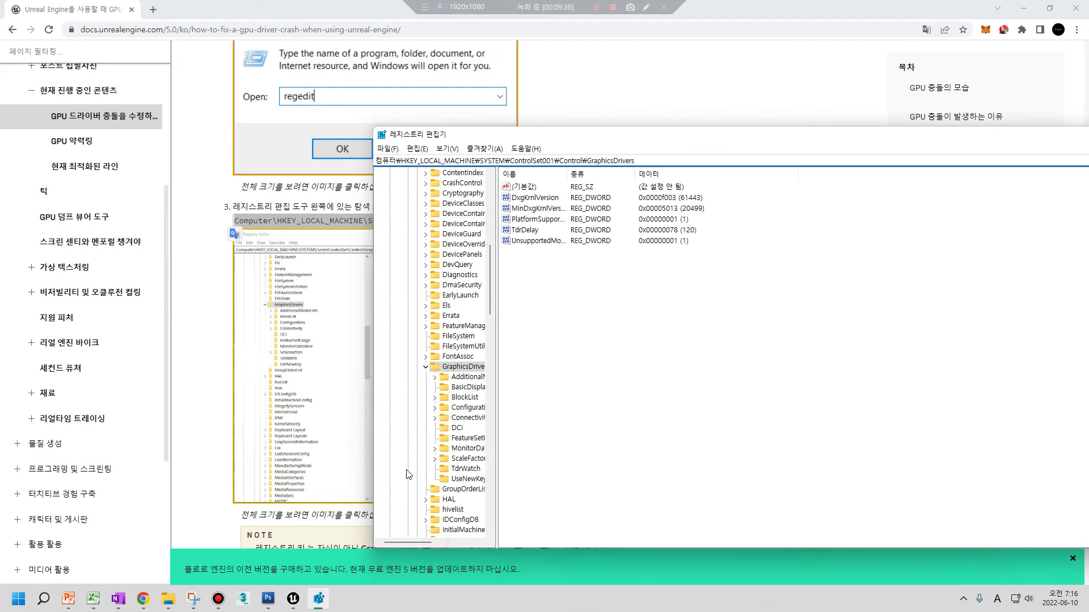
left_click_drag(660, 144, 802, 248)
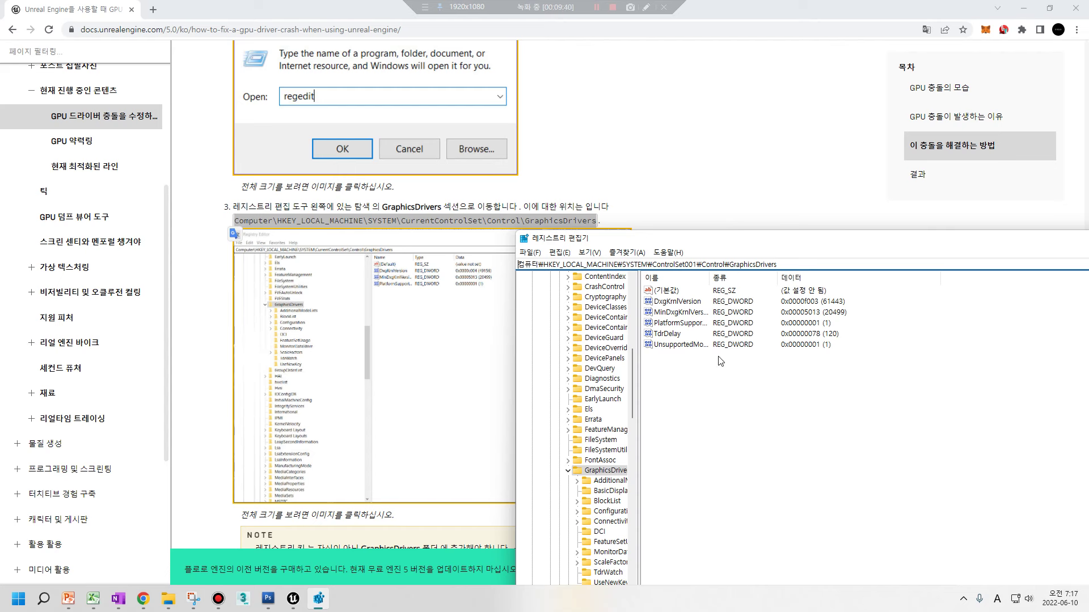
scroll(414, 358, "down", 5)
scroll(402, 315, "down", 2)
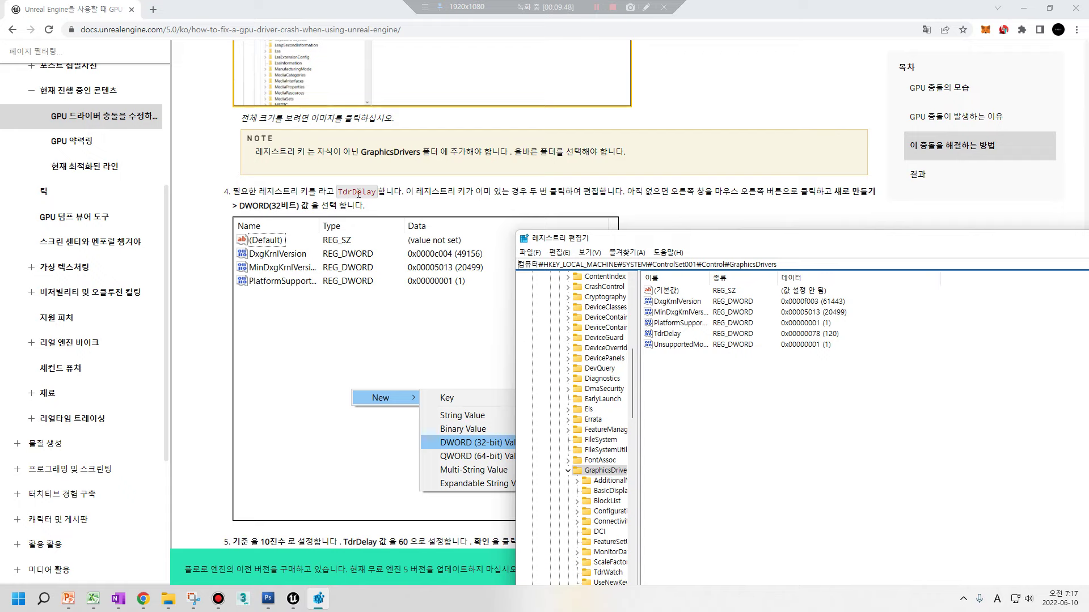
left_click_drag(733, 240, 822, 241)
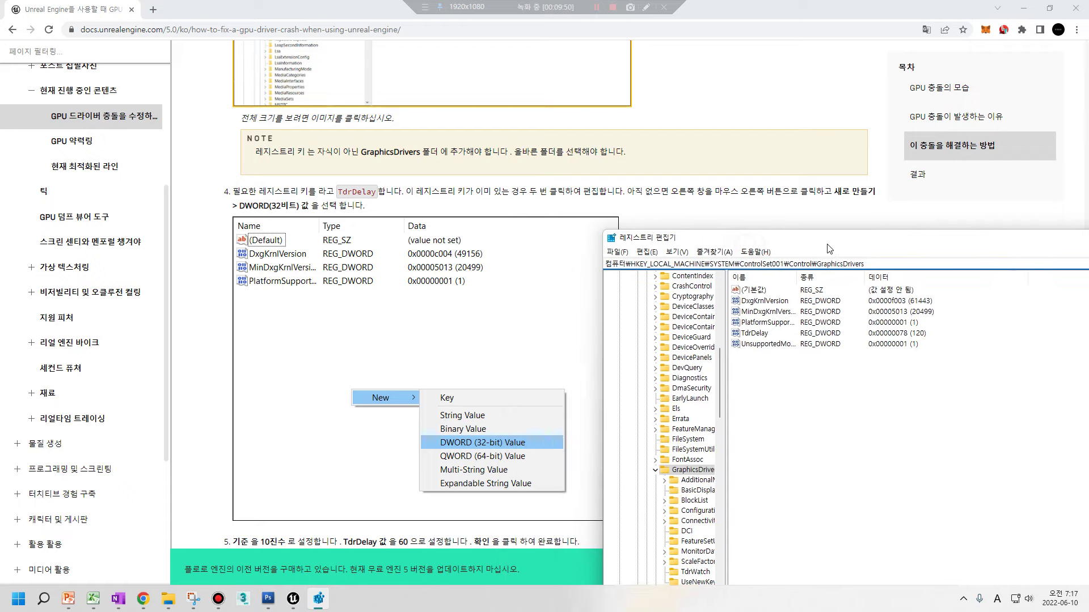
left_click(761, 345)
left_click(756, 336)
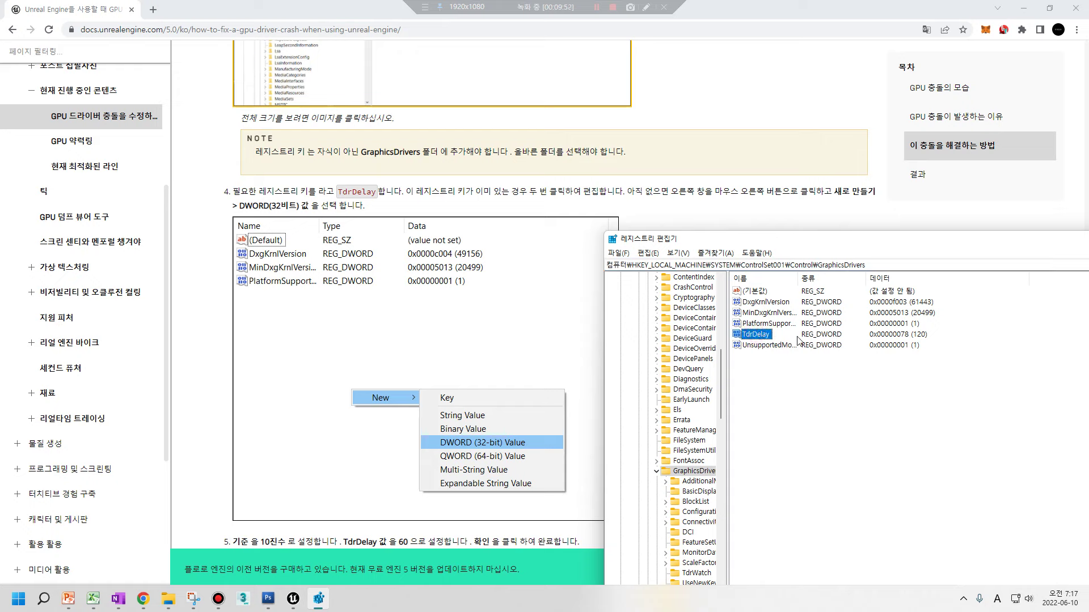
right_click(772, 387)
mouse_move(817, 392)
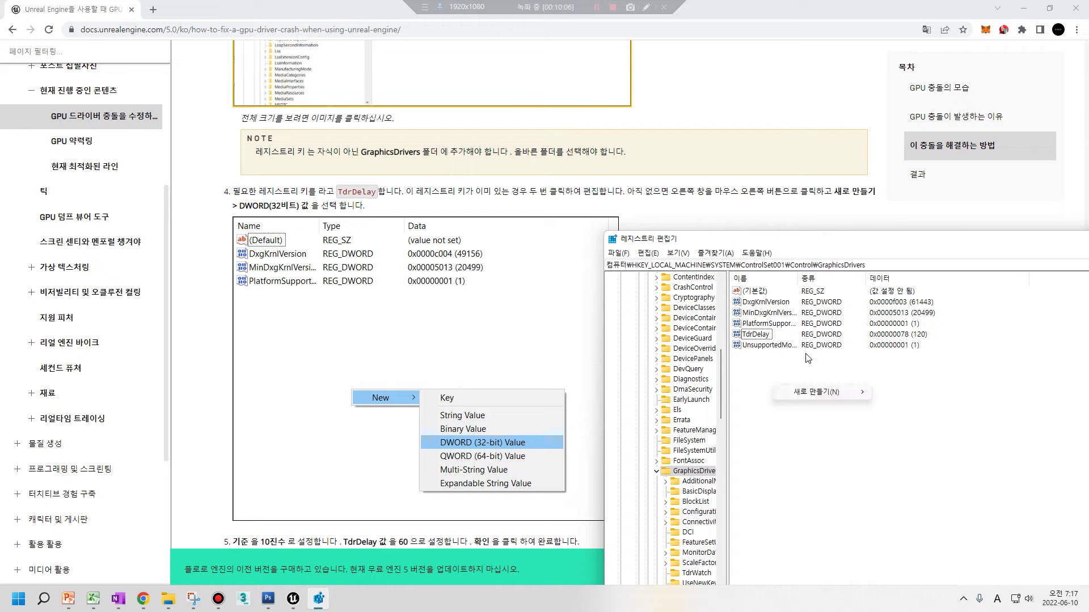
left_click(758, 334)
right_click(797, 373)
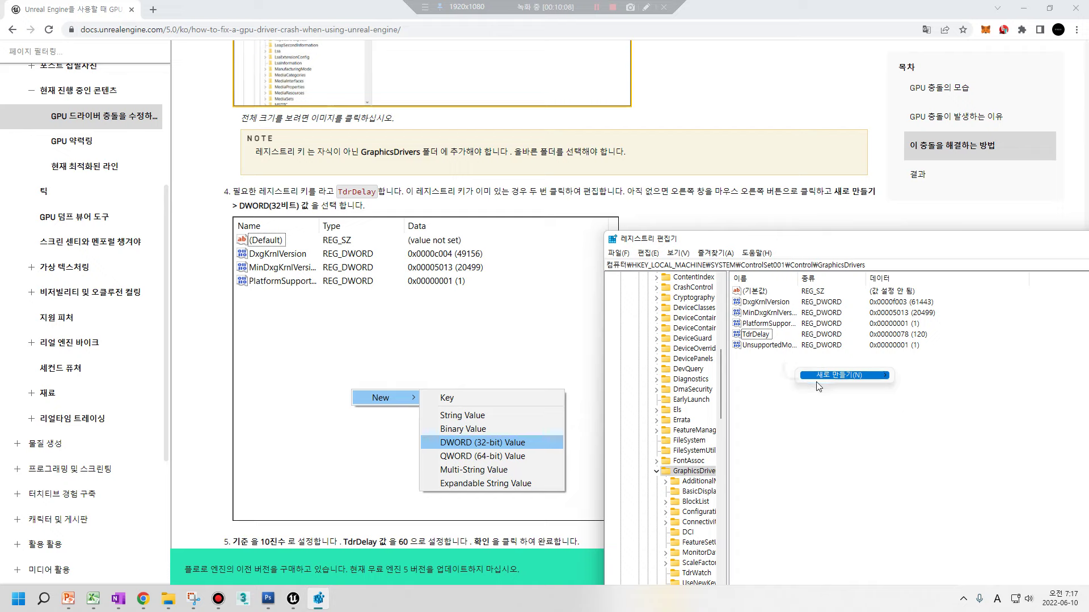
mouse_move(831, 379)
left_click(935, 419)
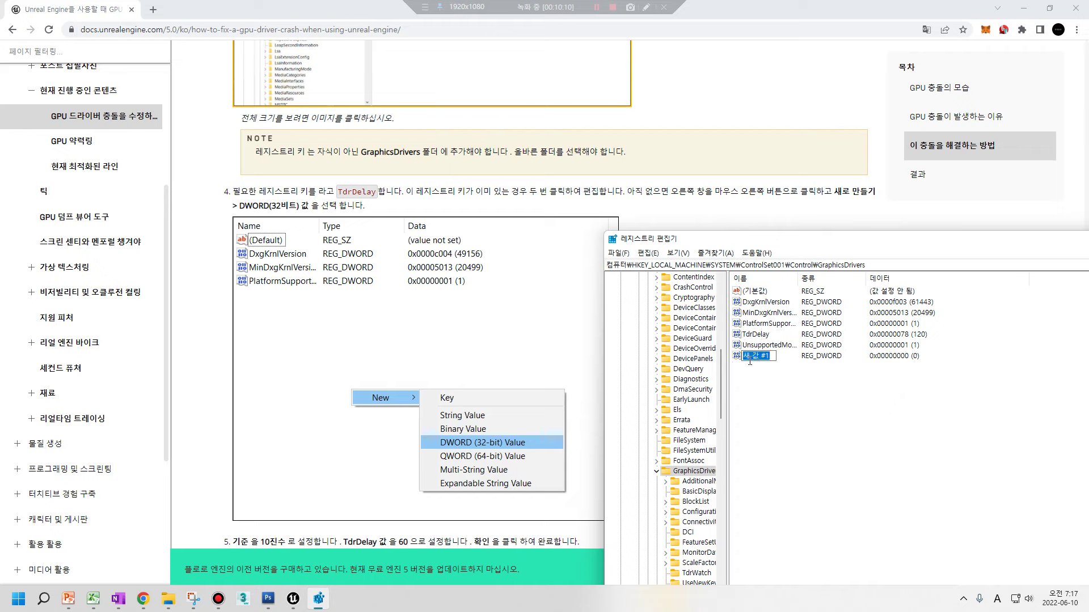
type("t")
type("t")
type("Tdr")
type("Delay")
key("Escape")
left_click(747, 385)
left_click(746, 360)
key("Delete")
left_click(617, 300)
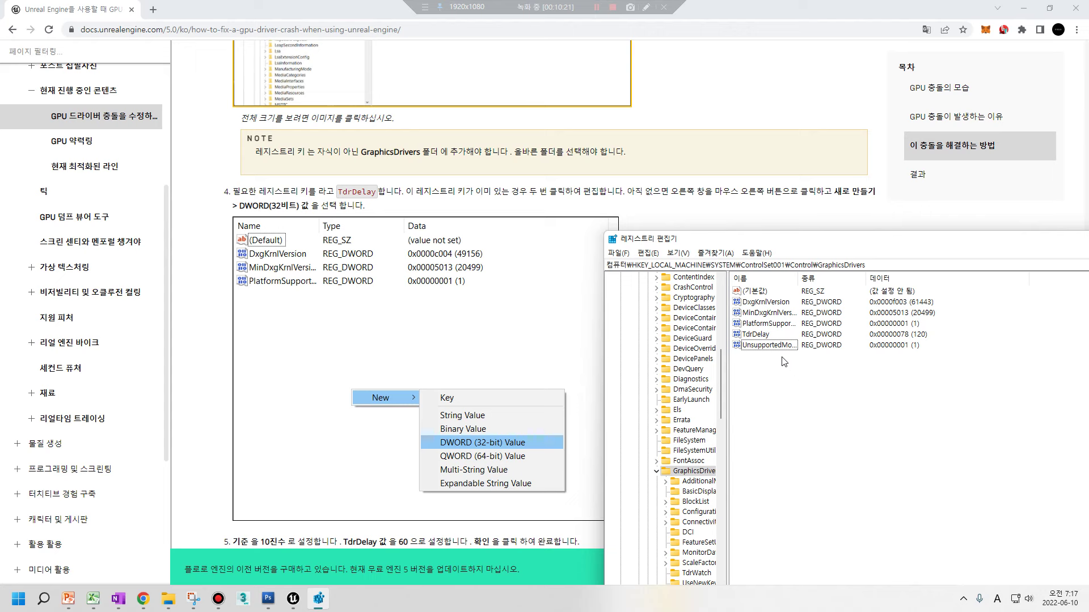
left_click(757, 338)
scroll(302, 389, "down", 3)
scroll(304, 357, "down", 2)
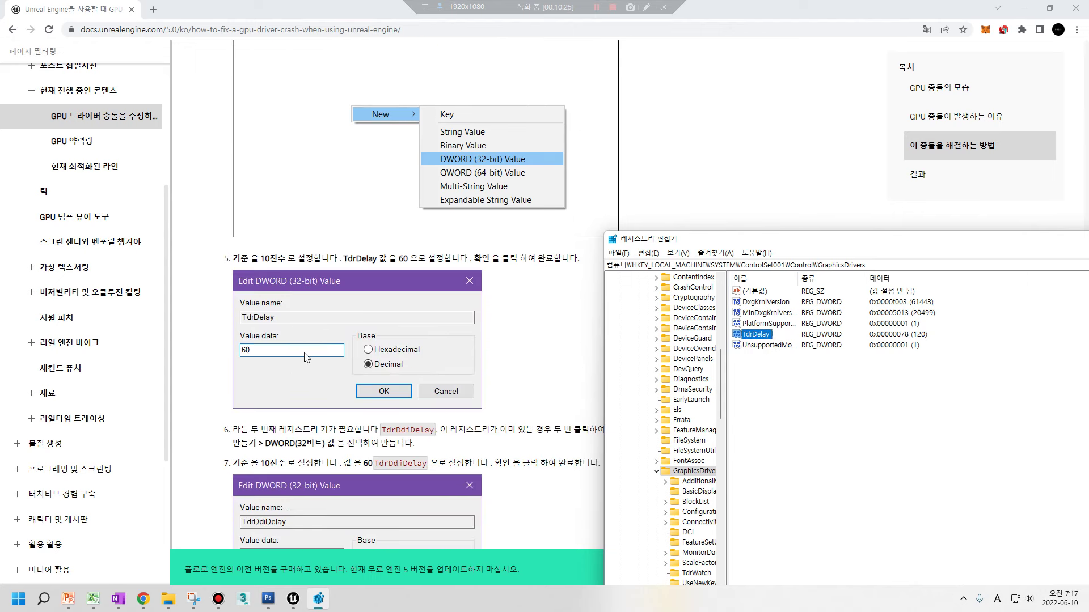
- Change TdrDelay from 120 to 60 with Decimal base and confirm
double_click(760, 335)
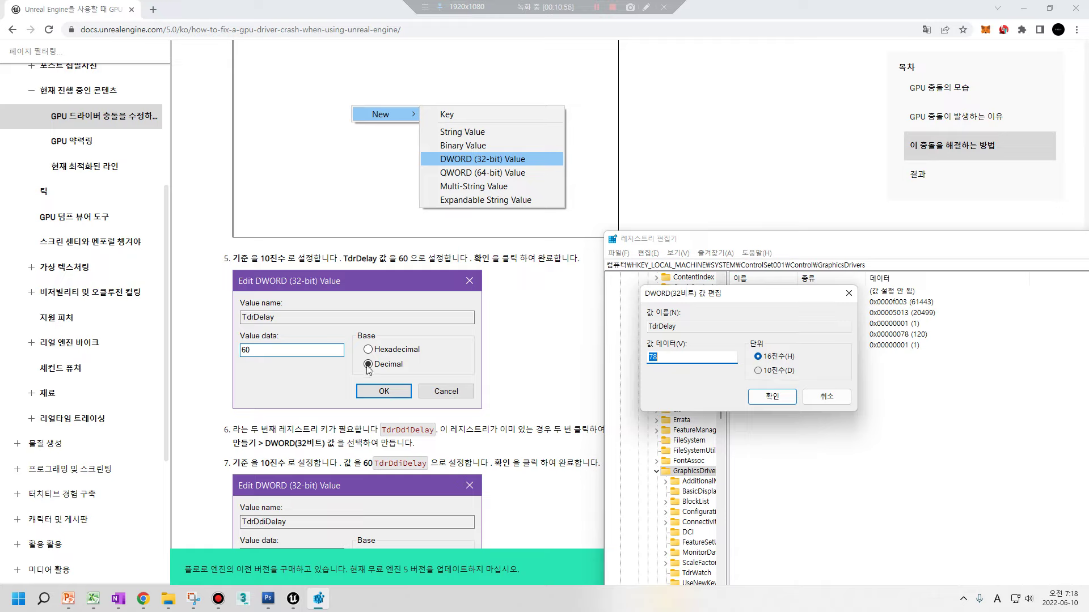
left_click(772, 372)
double_click(678, 358)
left_click(759, 356)
left_click(758, 370)
double_click(689, 356)
type("60")
scroll(547, 363, "down", 1)
scroll(545, 362, "down", 1)
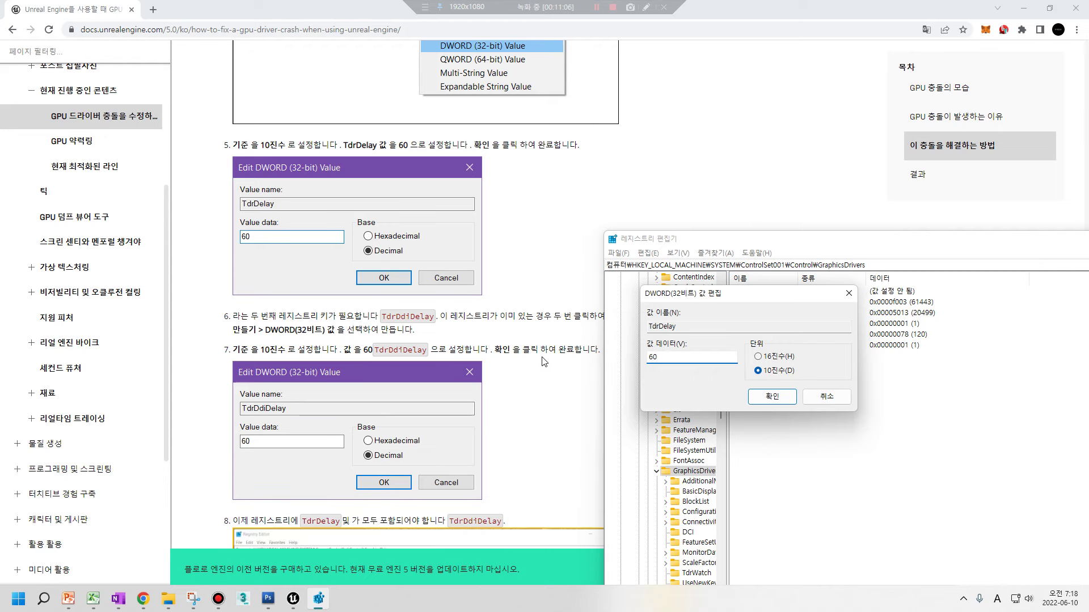
scroll(542, 360, "down", 1)
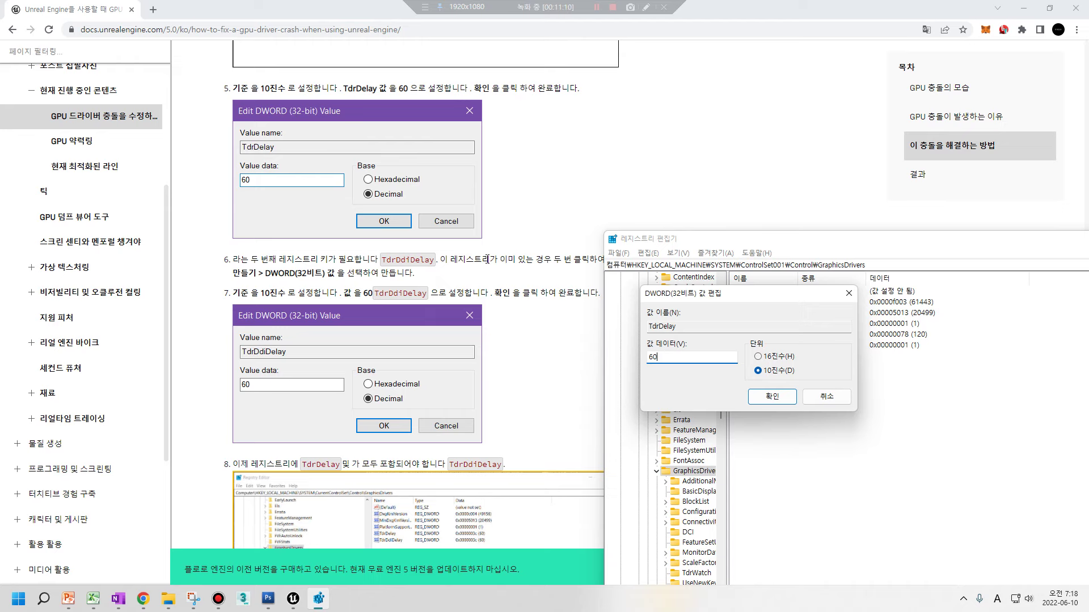
left_click(772, 395)
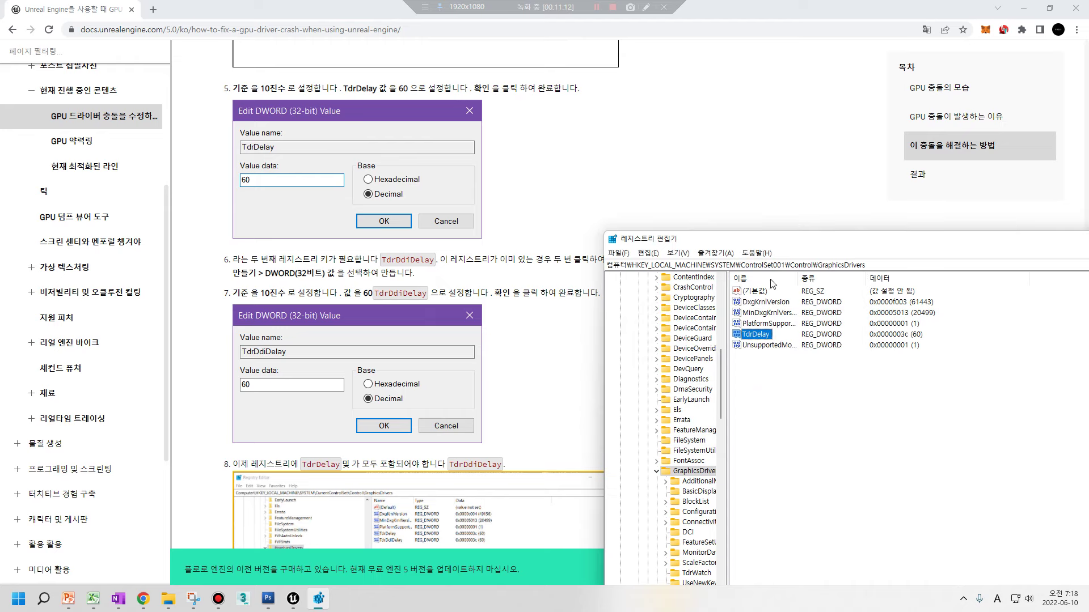
mouse_move(724, 241)
left_mouse_down()
mouse_move(805, 236)
mouse_move(754, 178)
left_mouse_up()
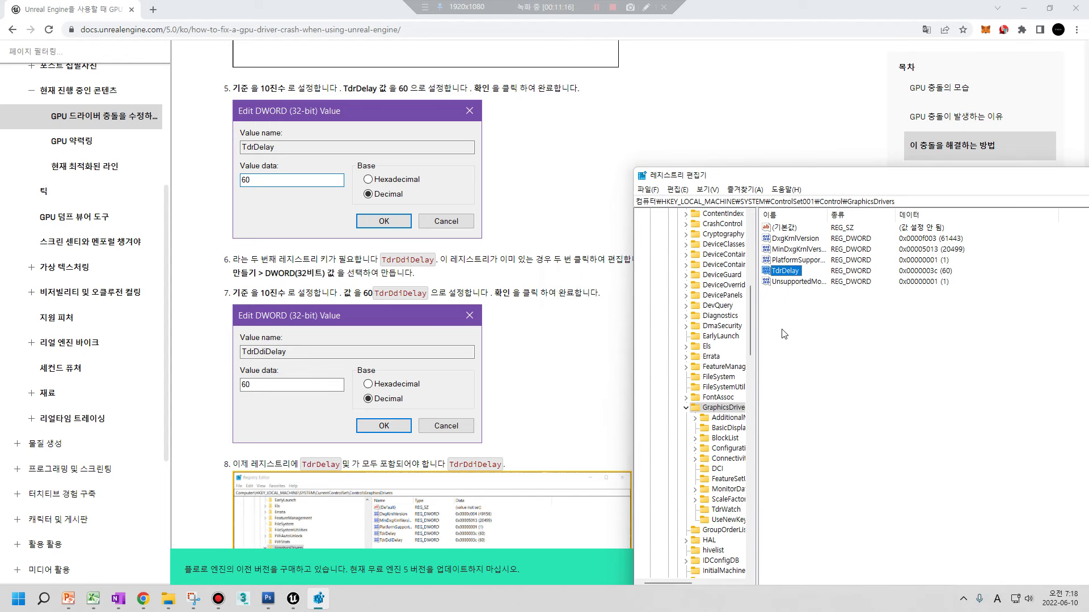
- Create a new DWORD (32-bit) value under GraphicsDrivers, naming it TdrDbiDelay
left_click_drag(741, 181, 640, 180)
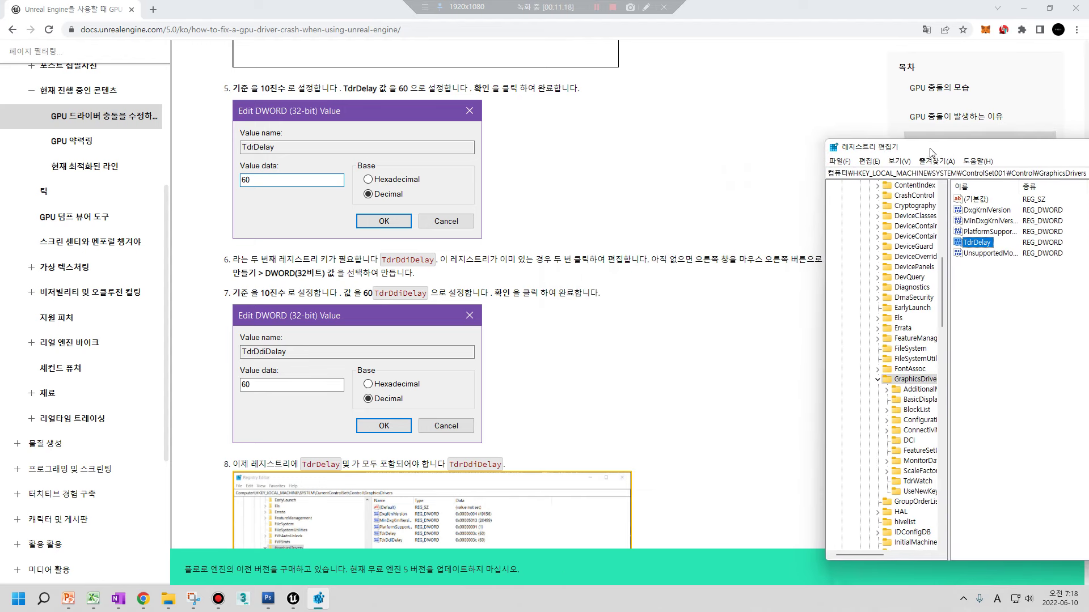
right_click(676, 332)
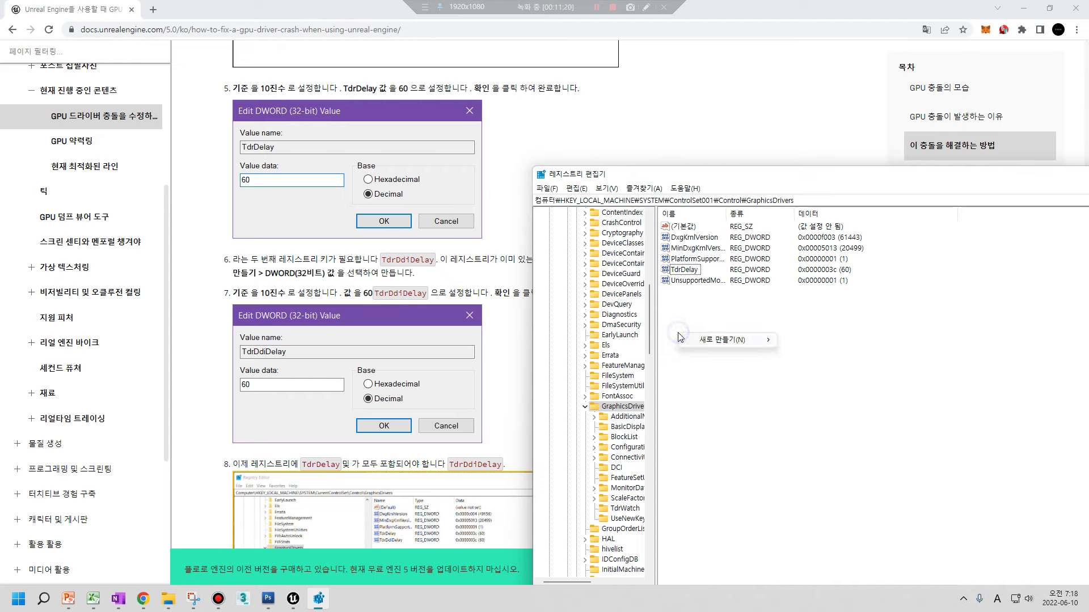
mouse_move(699, 343)
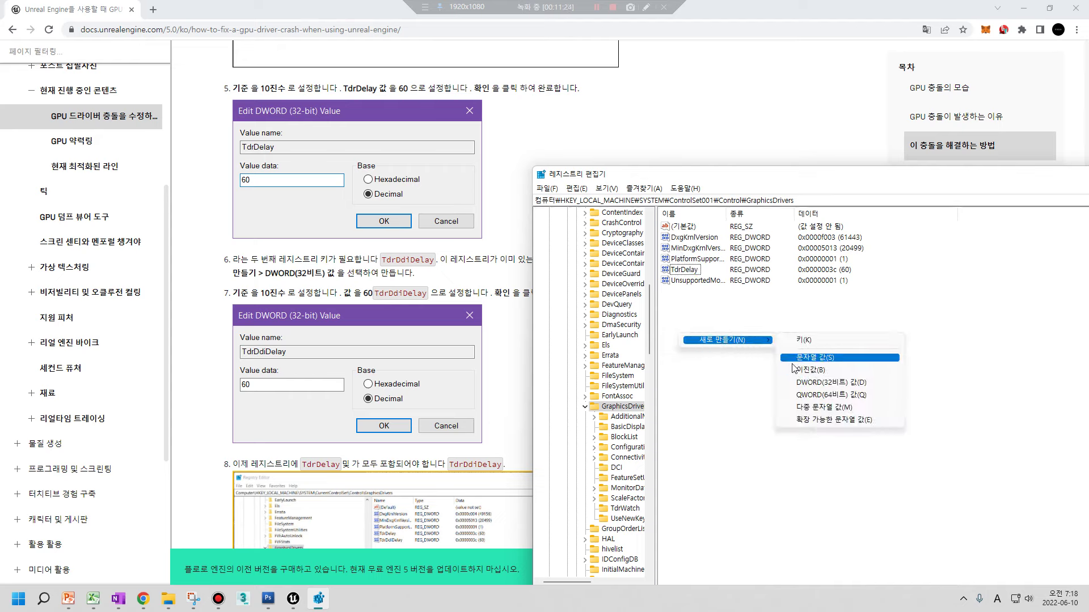
left_click(821, 389)
type("T")
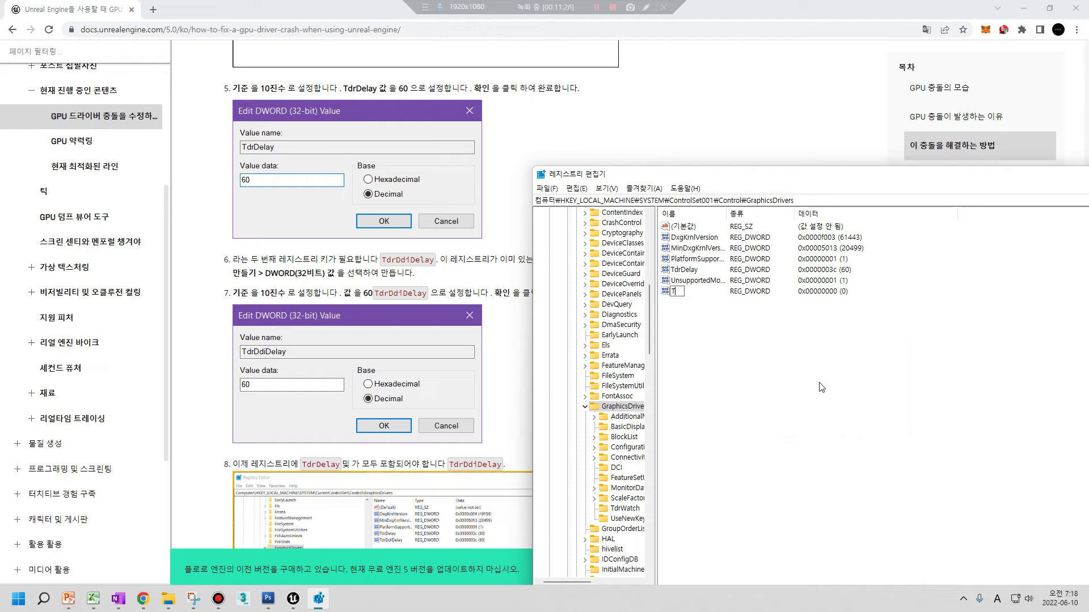
type("drD")
type("bi")
type("Delay")
- Correct the value name to TdrDdiDelay, pasted from the guide
left_click_drag(381, 260, 435, 261)
key("ctrl+c")
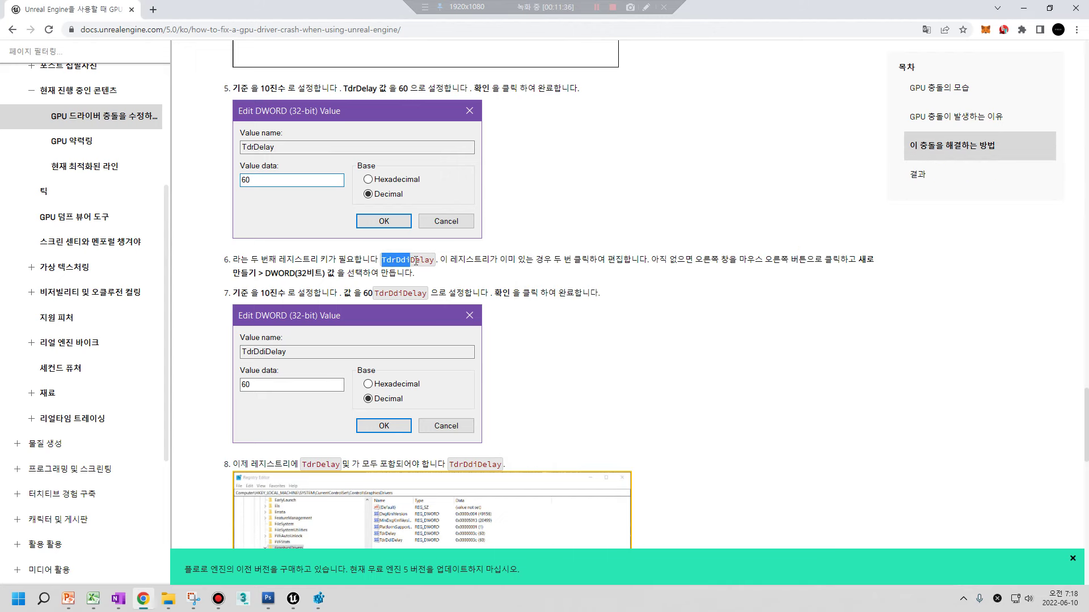
left_click(318, 599)
left_click(686, 292)
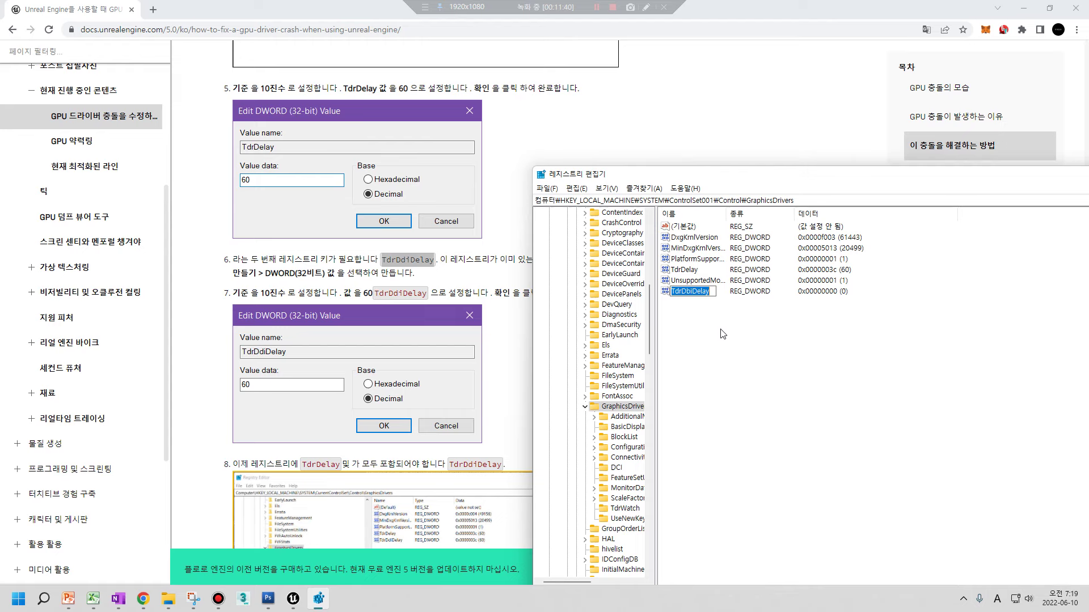
key("ctrl+v")
key("Return")
- Set TdrDdiDelay to 60 with Decimal base
left_click_drag(694, 178, 806, 181)
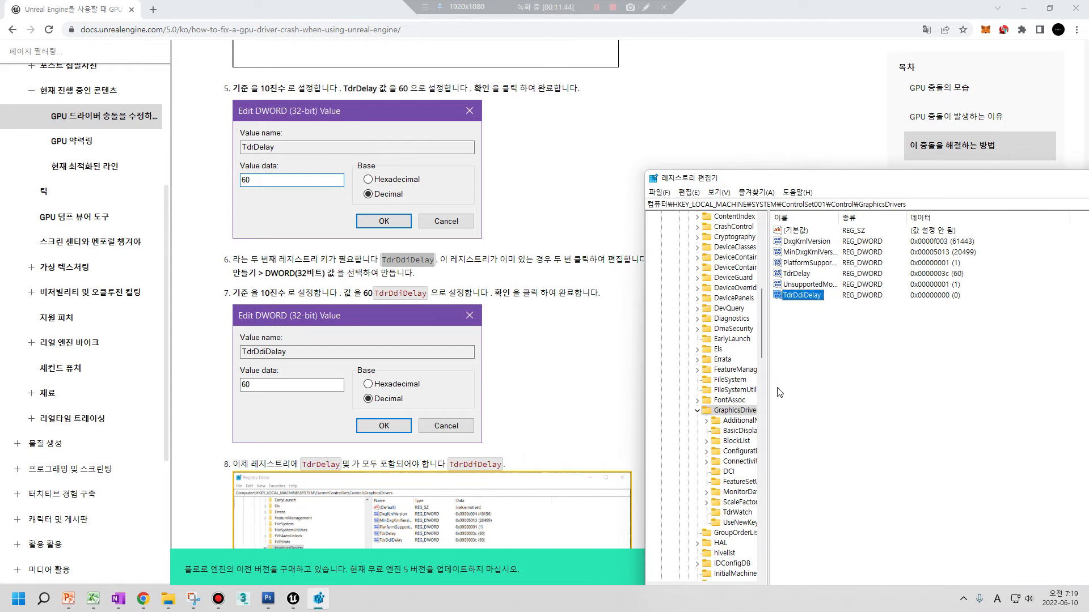
double_click(805, 295)
left_click(798, 310)
left_click(741, 298)
double_click(741, 298)
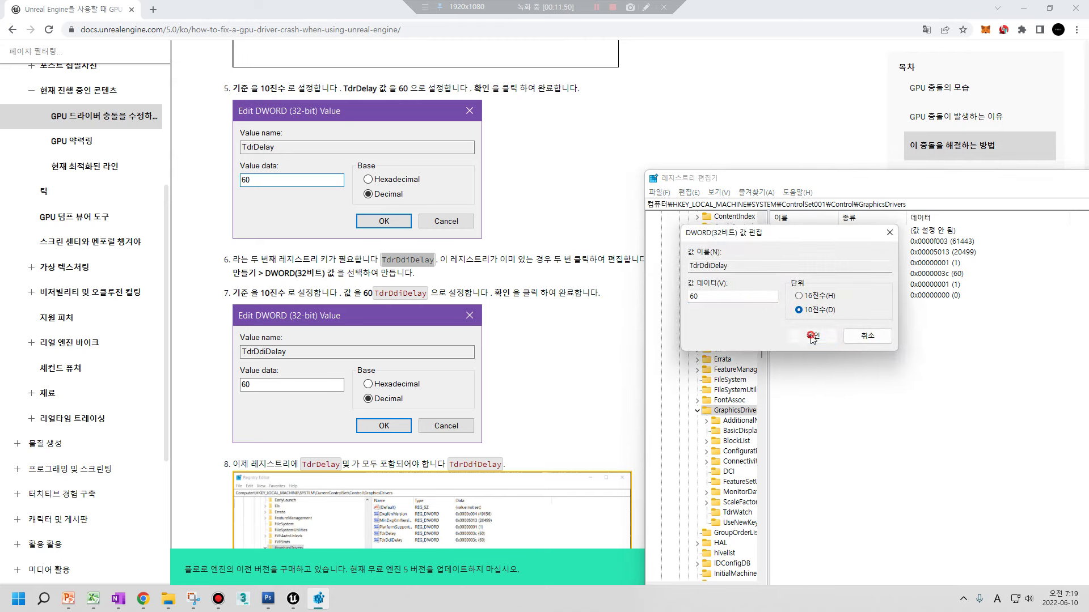
key("Return")
scroll(507, 363, "down", 4)
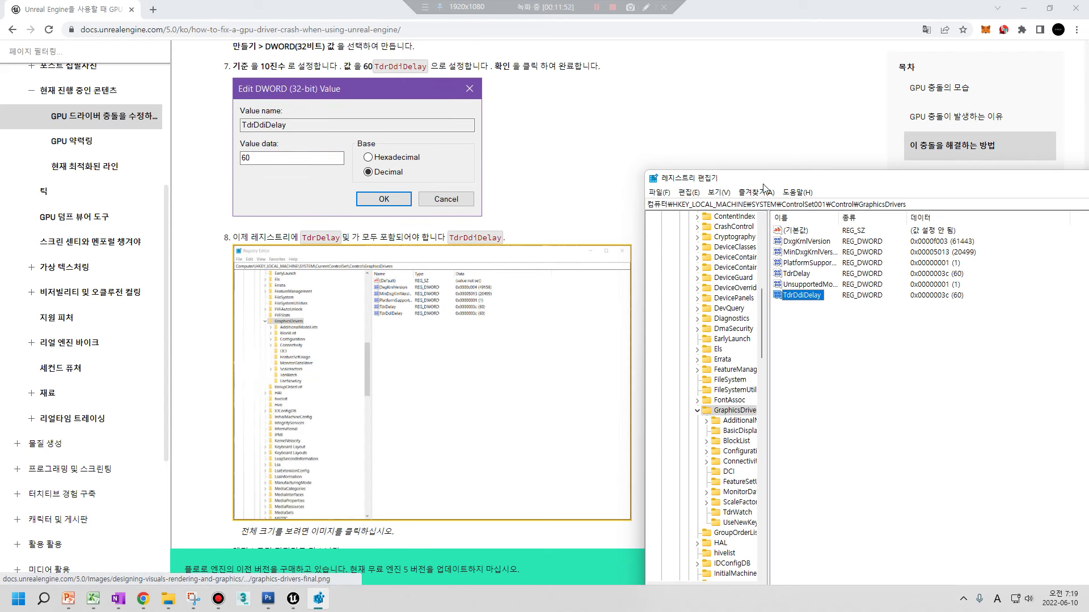
- Compare TdrDelay and TdrDdiDelay, both reading 0x0000003c (60)
left_click(807, 274)
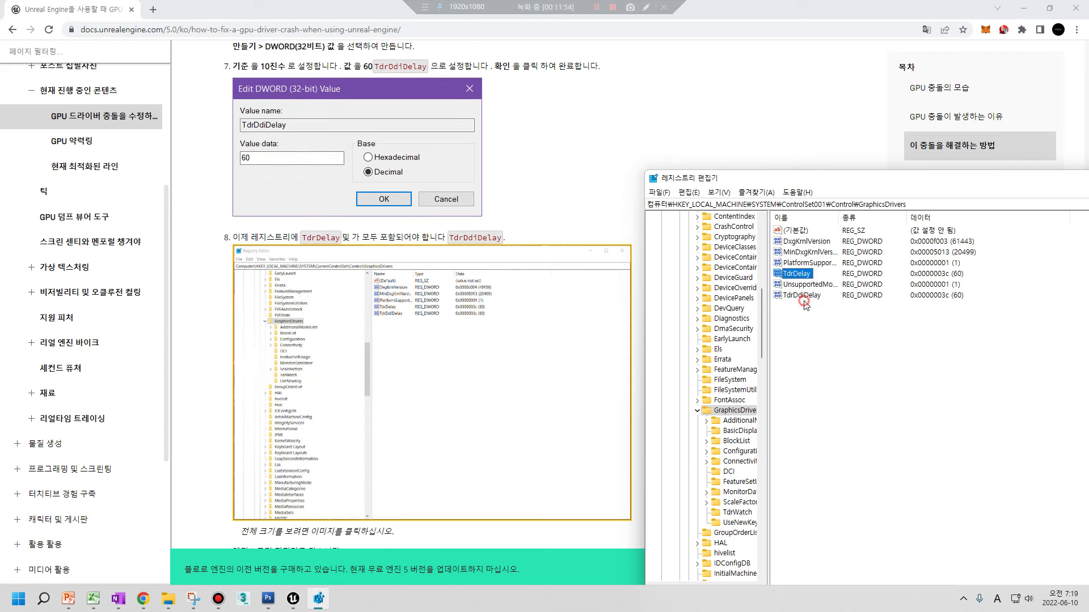
left_click(800, 279)
left_click(810, 295)
left_click(806, 276)
left_click(810, 297)
- Check the guide's enlarged step-8 screenshot, then move Registry Editor to the lower left
left_click(567, 321)
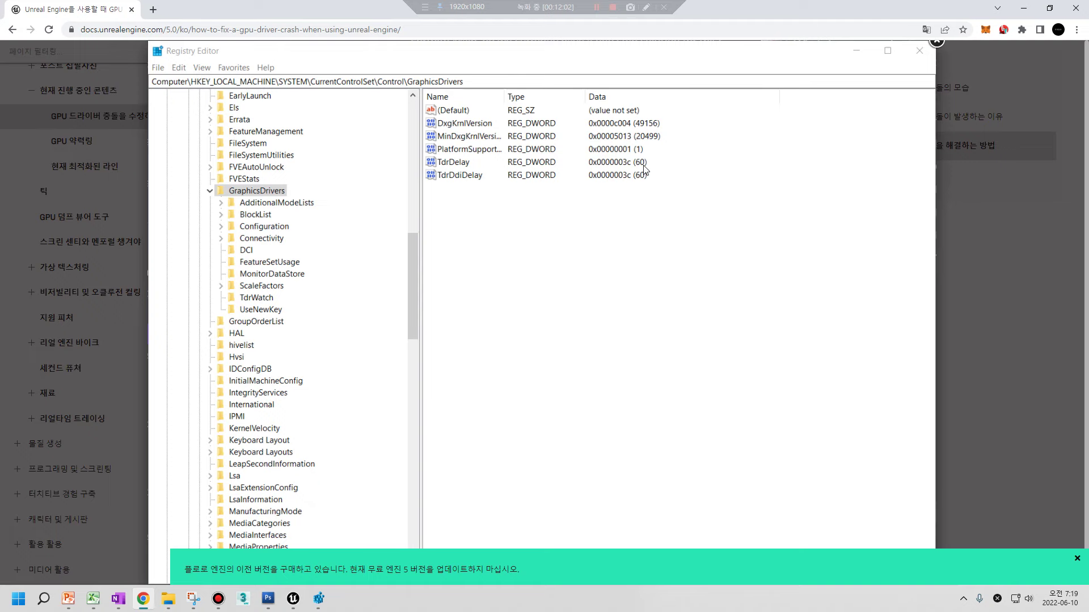
left_click(932, 49)
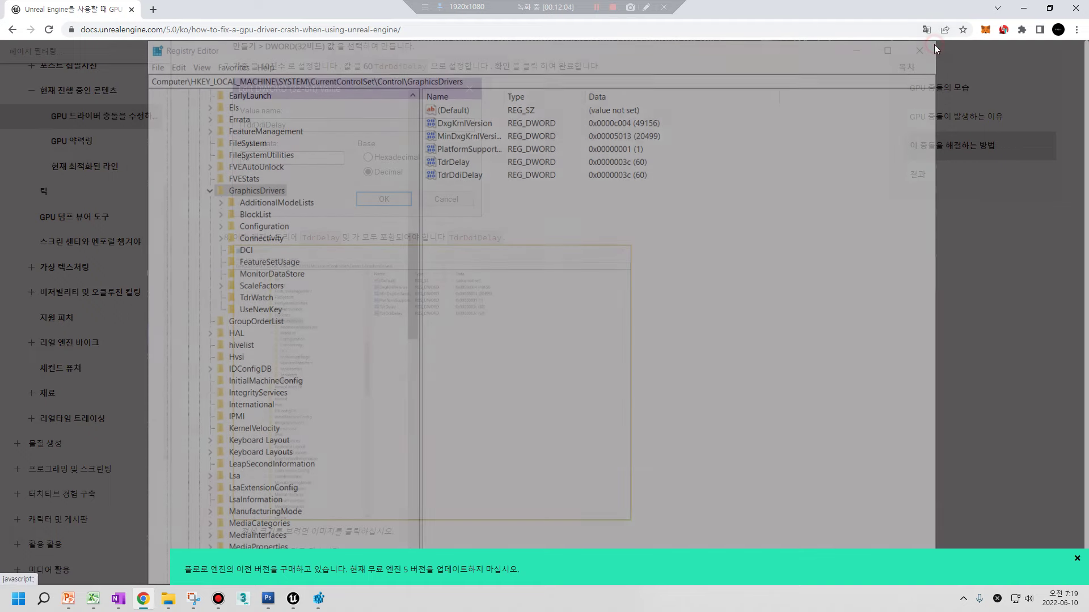
left_click(319, 598)
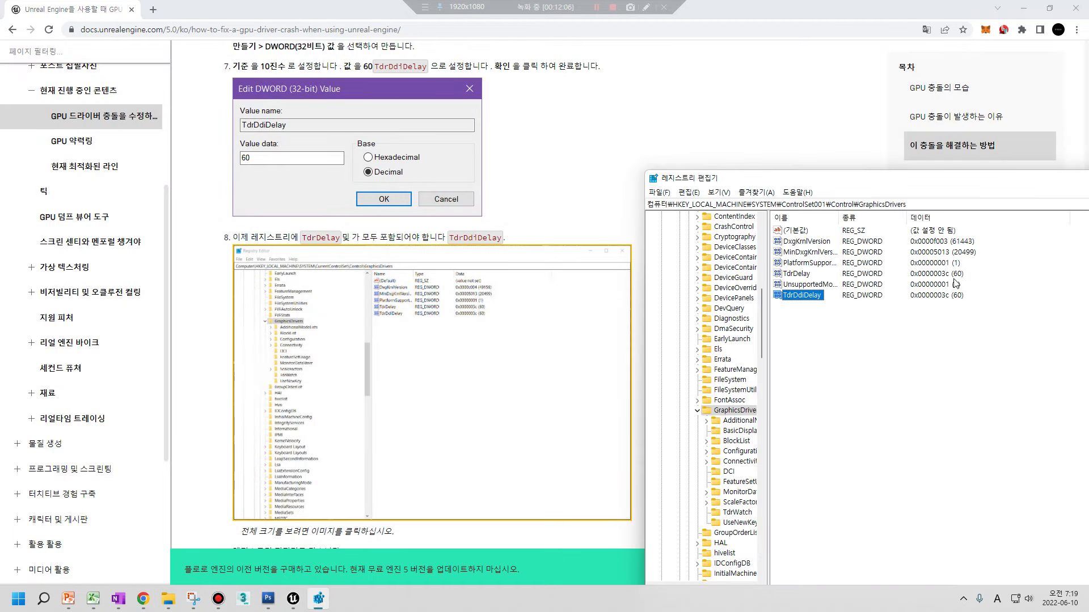
left_click(800, 298)
scroll(487, 357, "down", 5)
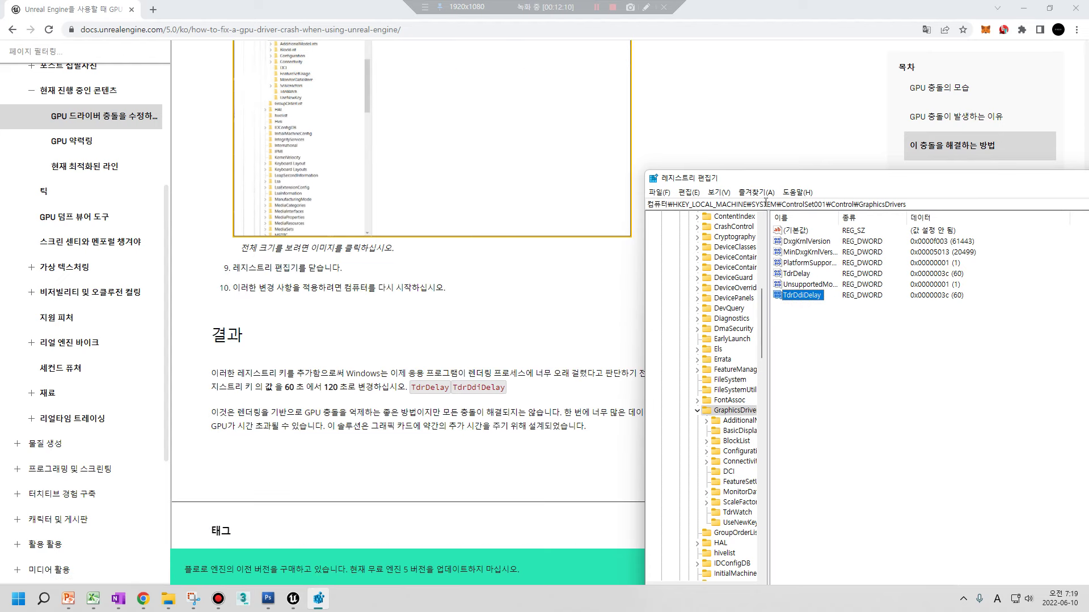
left_click_drag(775, 177, 210, 347)
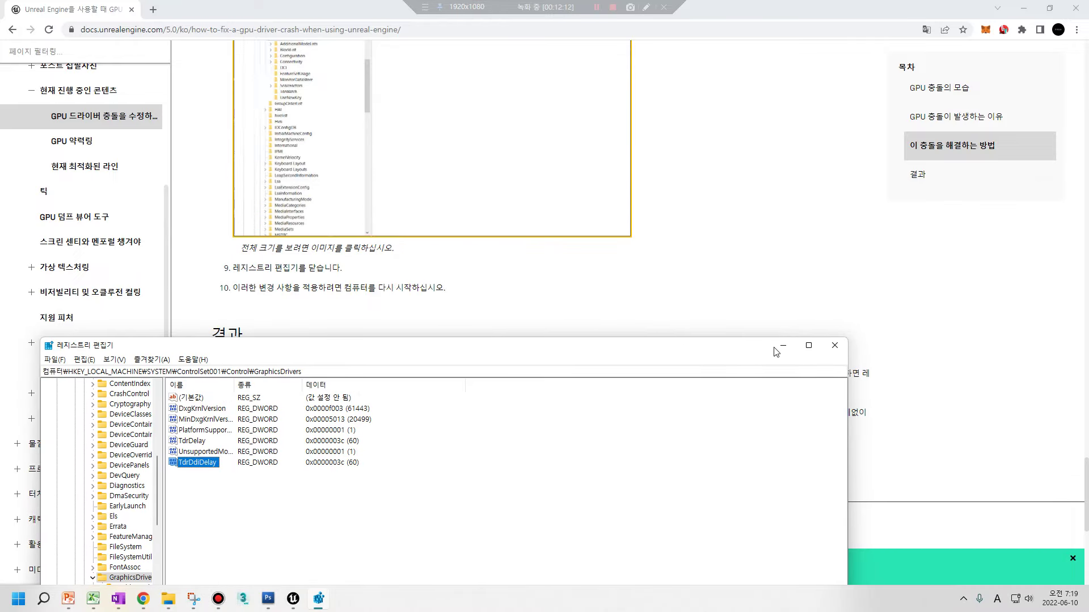
- Close Registry Editor and read the 결과 advice to raise both delays from 60 to 120
left_click(834, 346)
left_click_drag(267, 287, 491, 290)
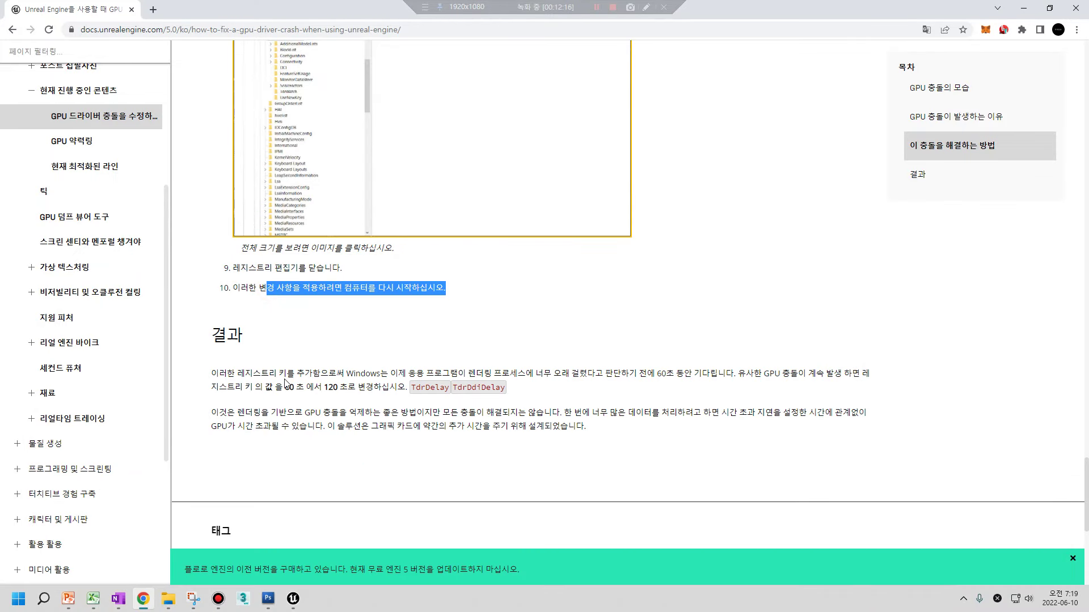
left_click_drag(253, 374, 360, 375)
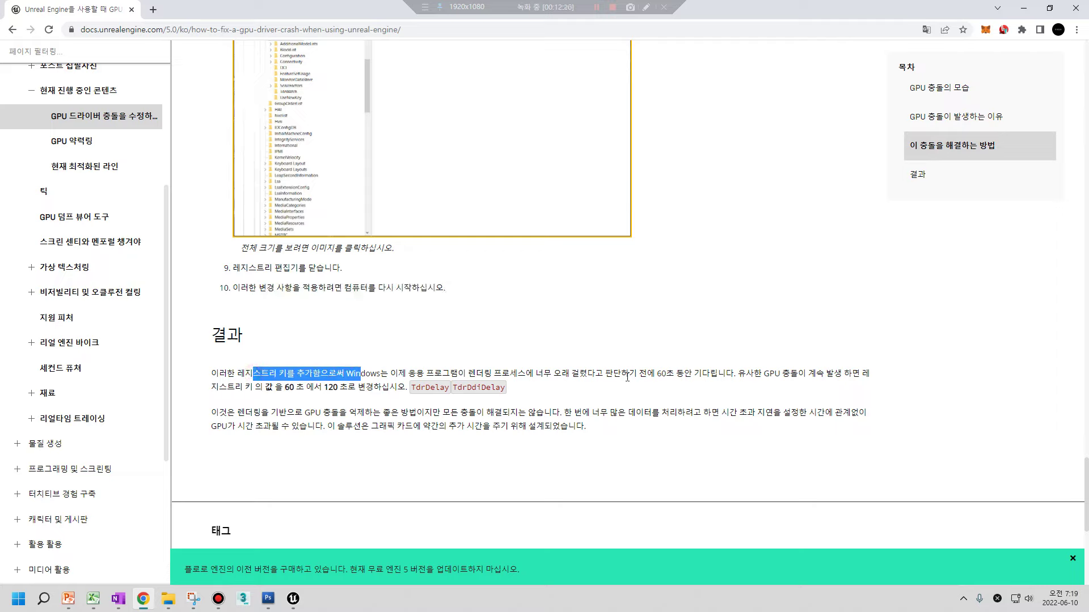
left_click_drag(424, 374, 693, 373)
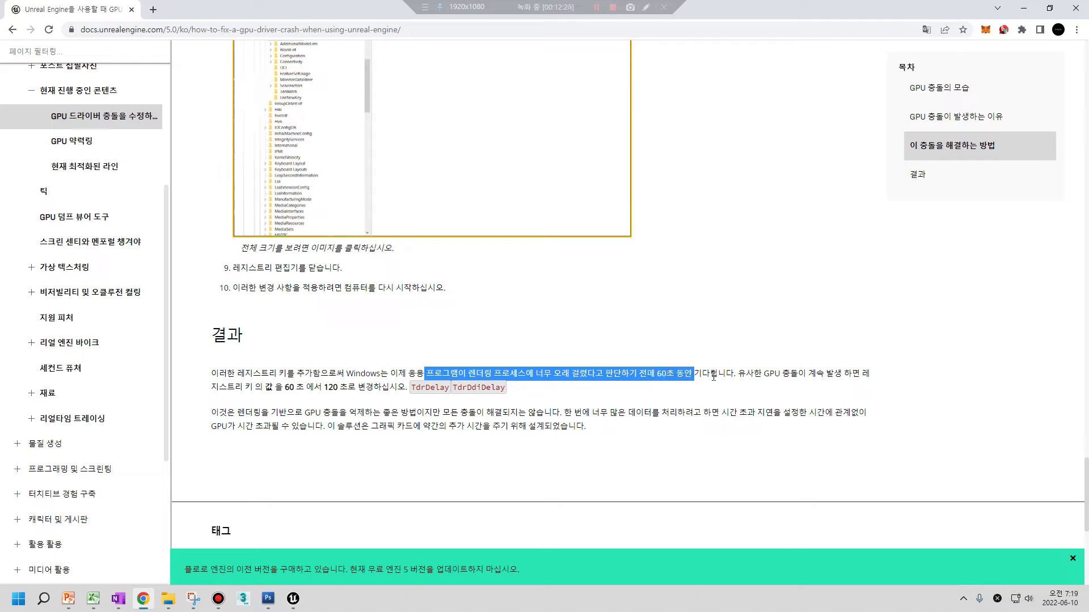
left_click_drag(745, 374, 838, 392)
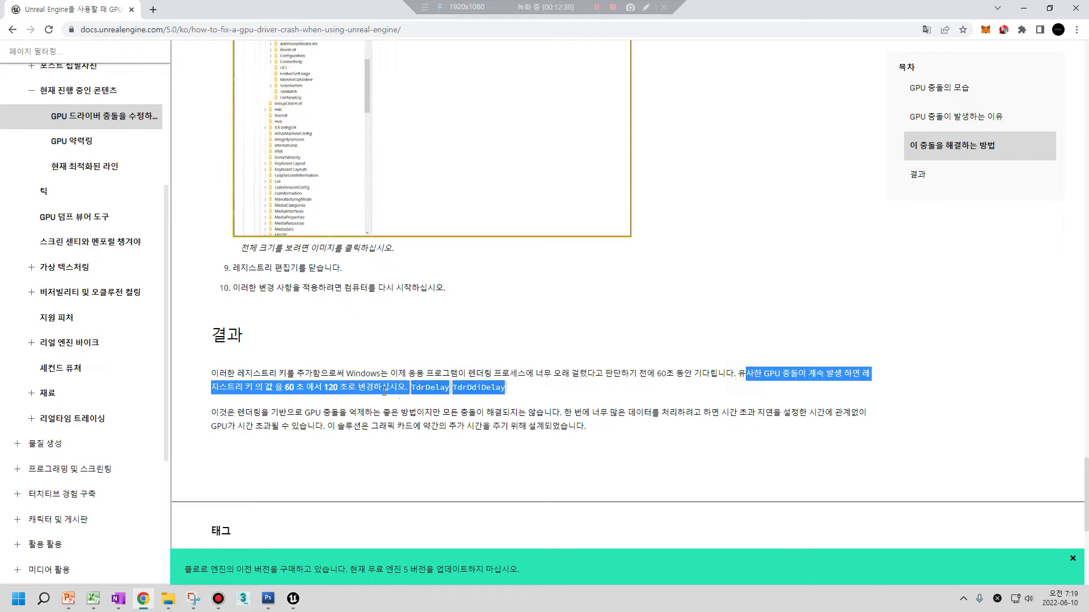
left_click_drag(322, 388, 557, 395)
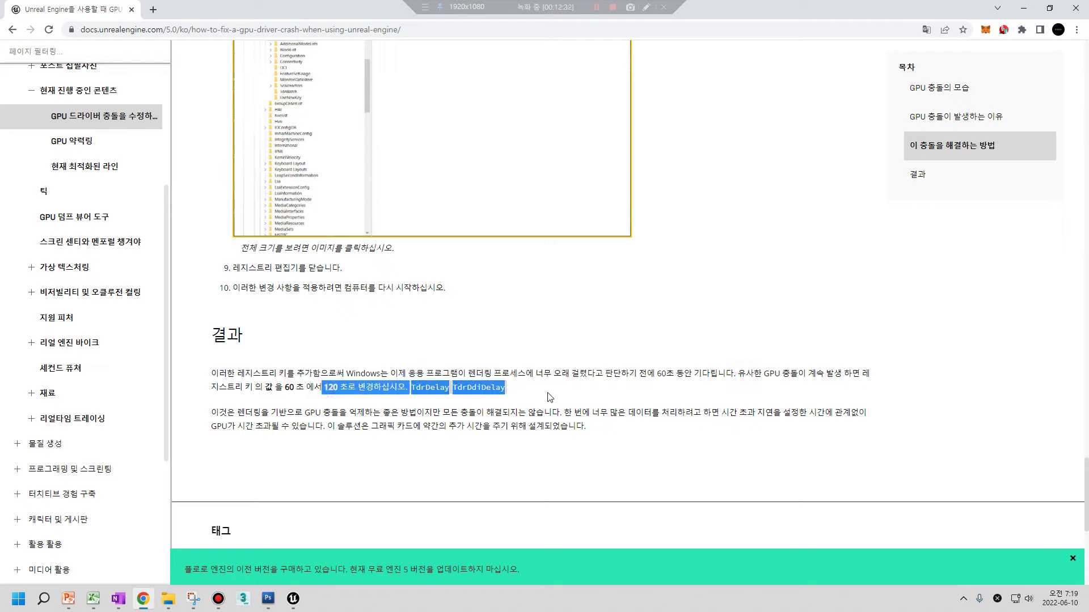
left_click_drag(259, 413, 519, 415)
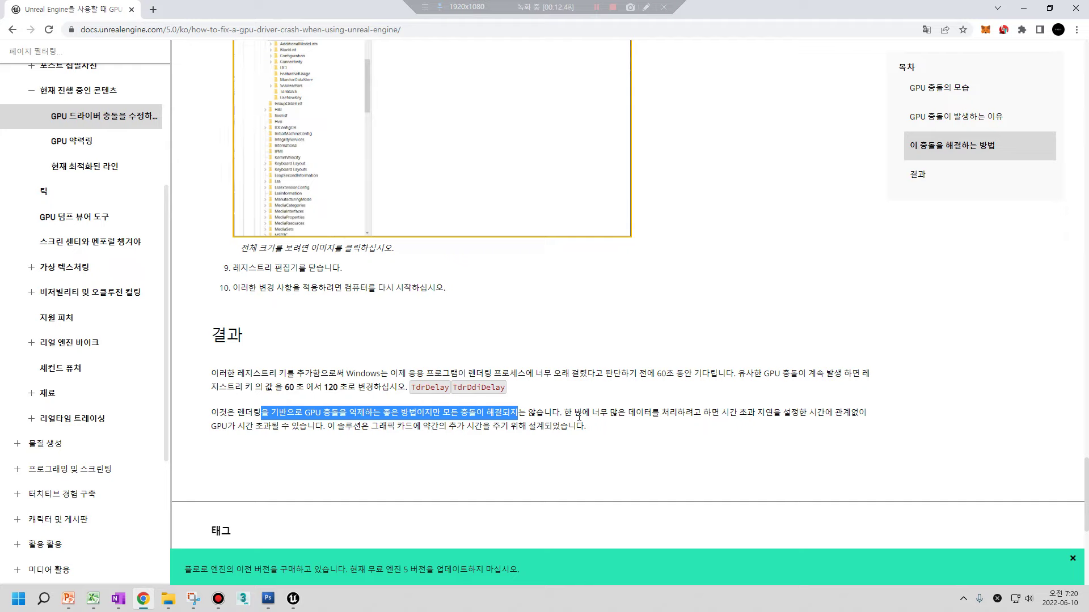
- Highlight the lines on heavy data timing out, the graphics card, and the 120 value
left_click_drag(600, 412, 550, 442)
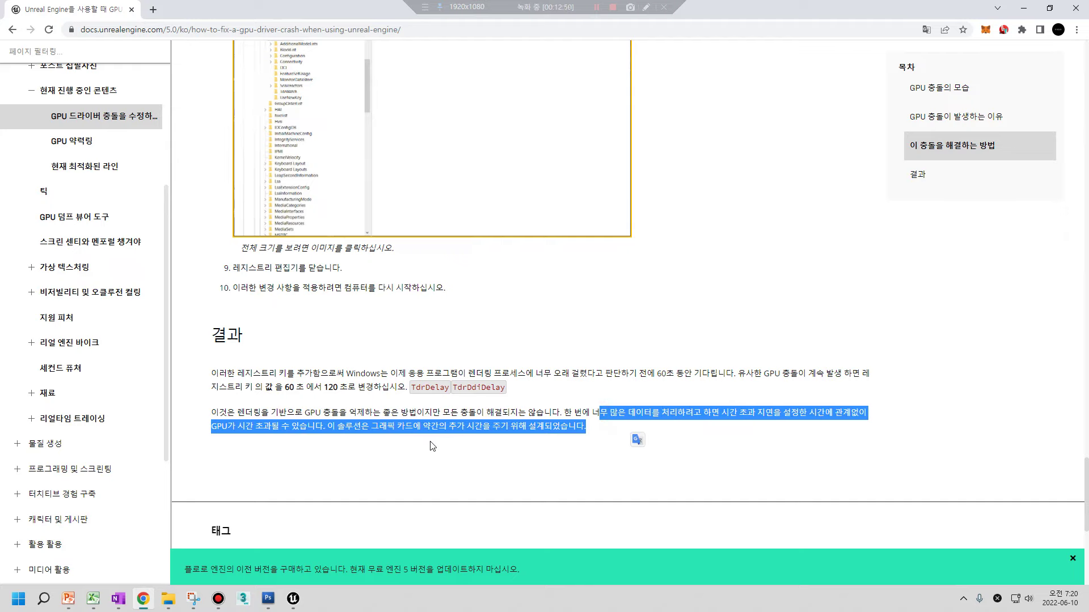
left_click(401, 444)
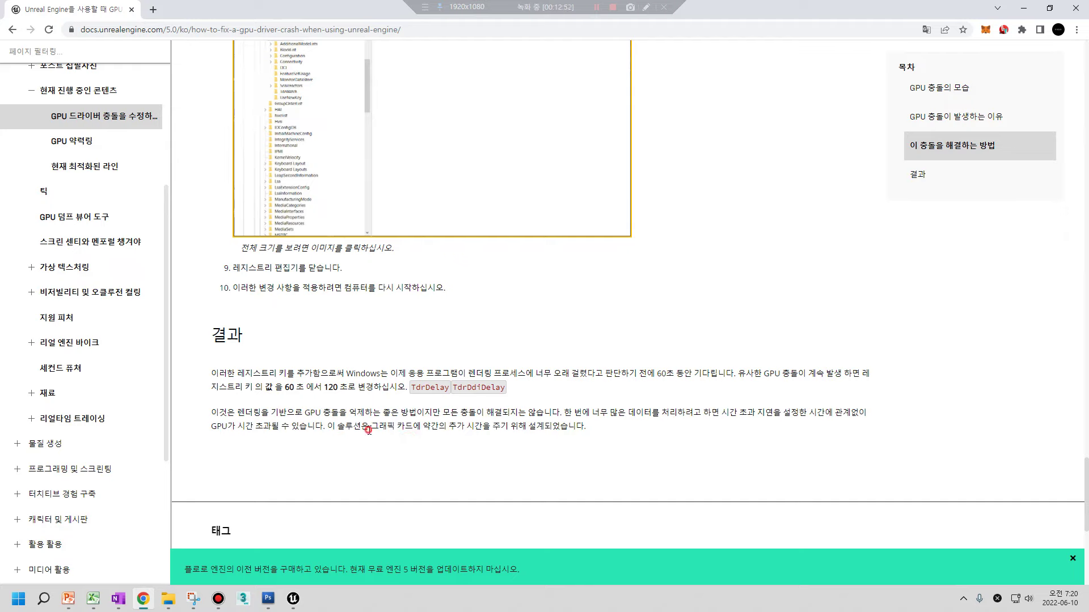
left_click_drag(369, 427, 403, 428)
left_click(290, 385)
left_click_drag(324, 388, 339, 391)
key("super")
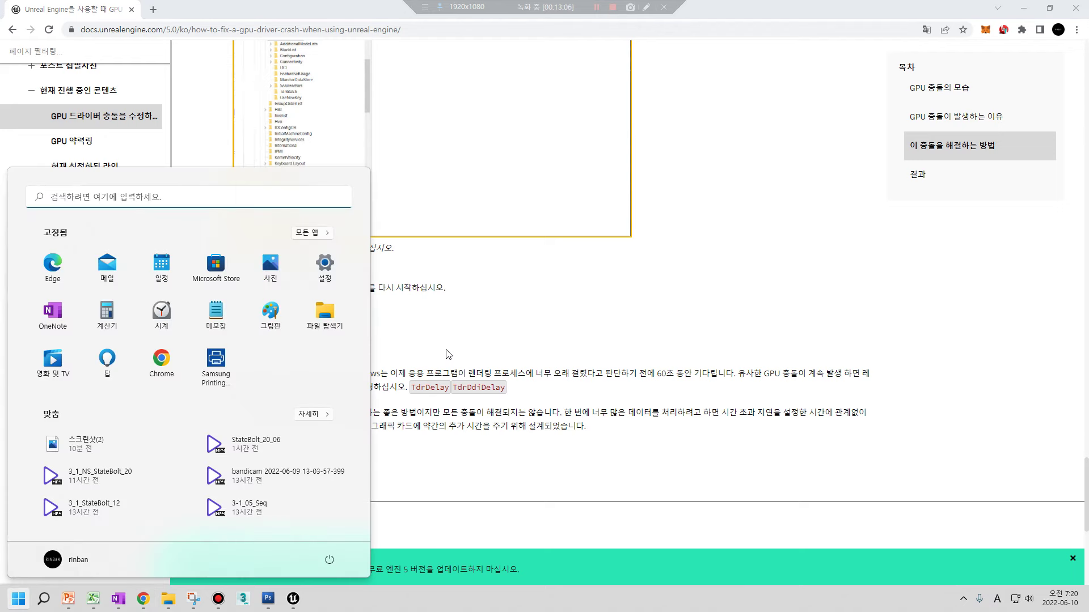
- Dismiss the Start menu and select the values 60 and 120 in the 결과 paragraph
key("super")
double_click(290, 388)
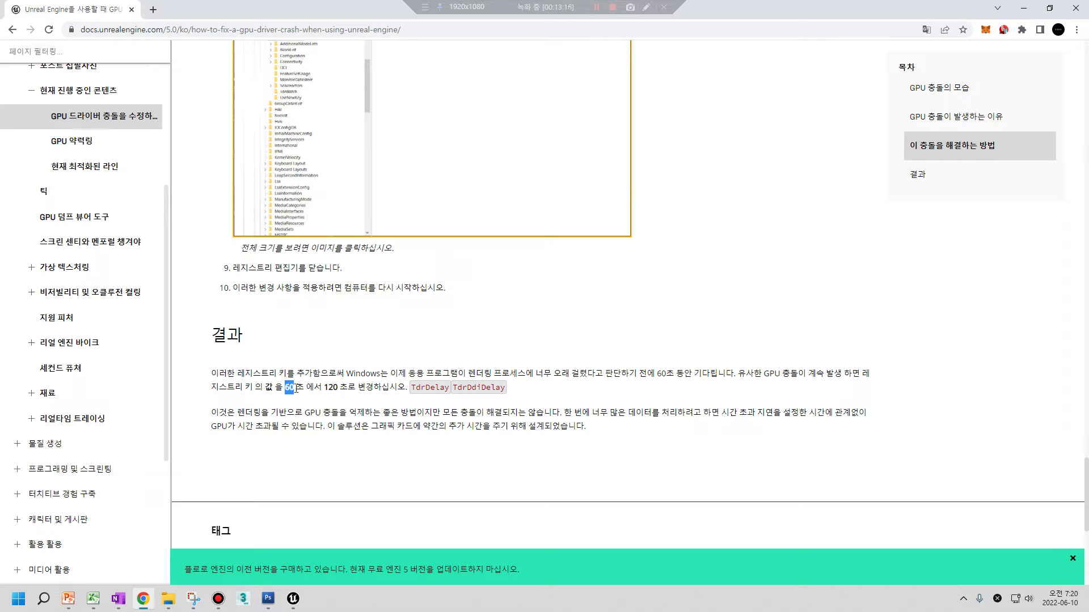
double_click(331, 388)
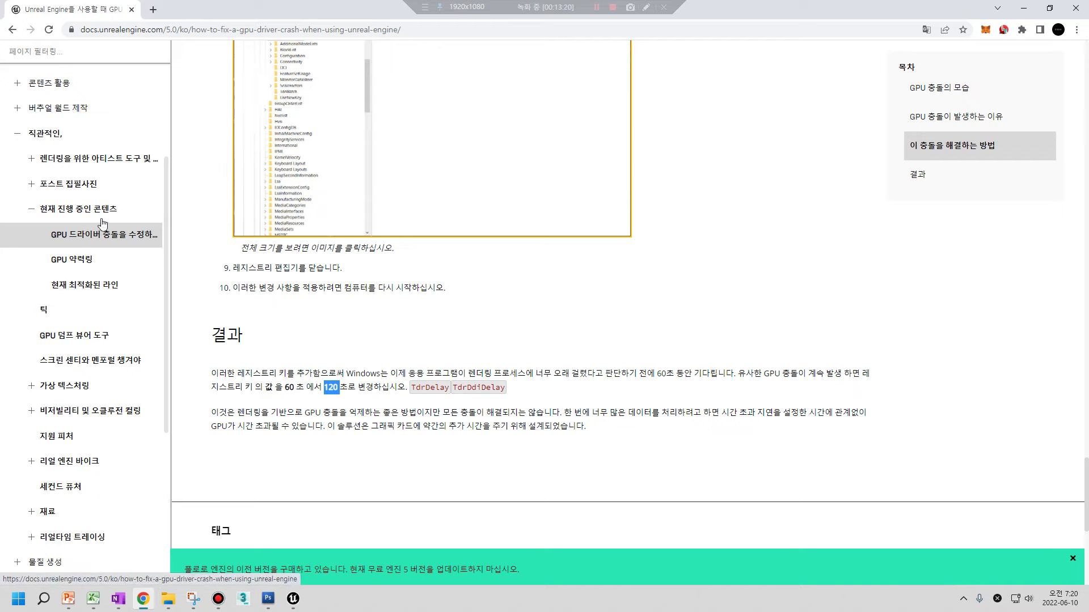
- Go back to the GPU crash article and scroll to its example crash dialog and Crash Reporter images
left_click(90, 211)
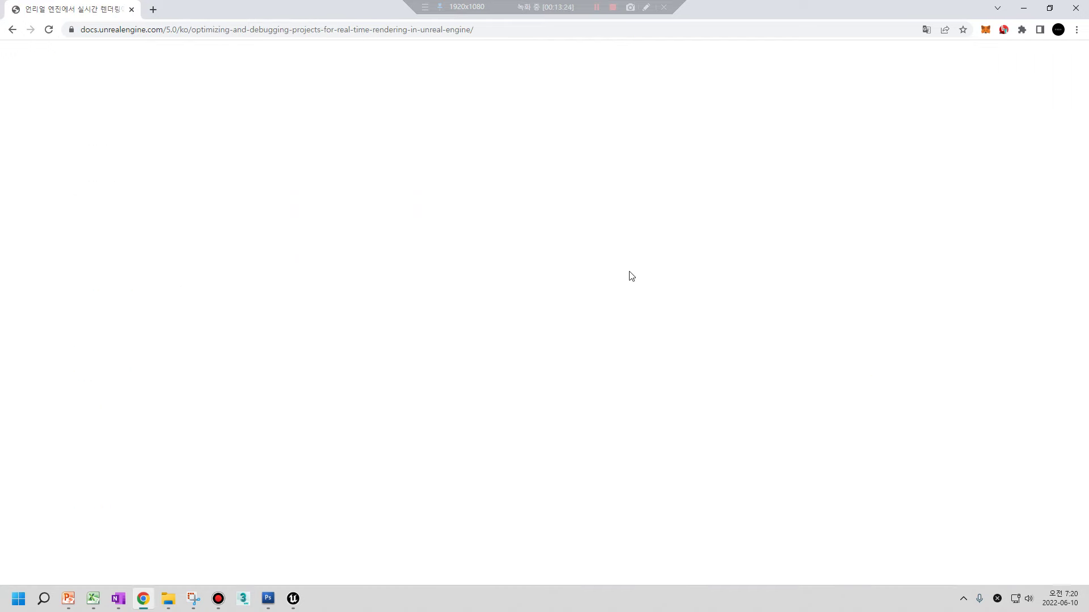
key("alt+Left")
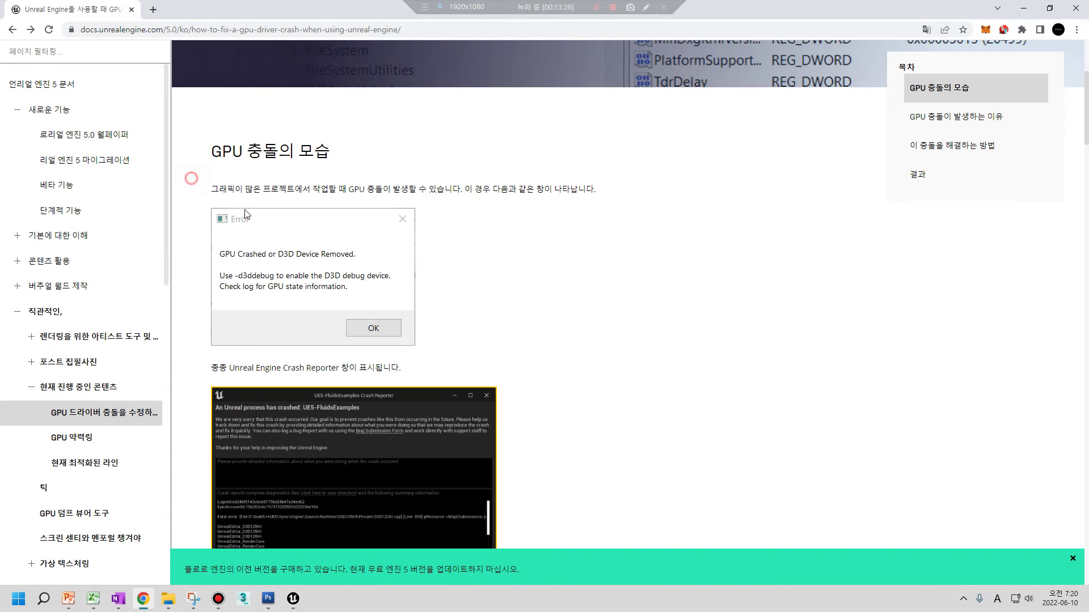
left_click_drag(201, 185, 523, 367)
left_click(527, 352)
scroll(582, 264, "down", 2)
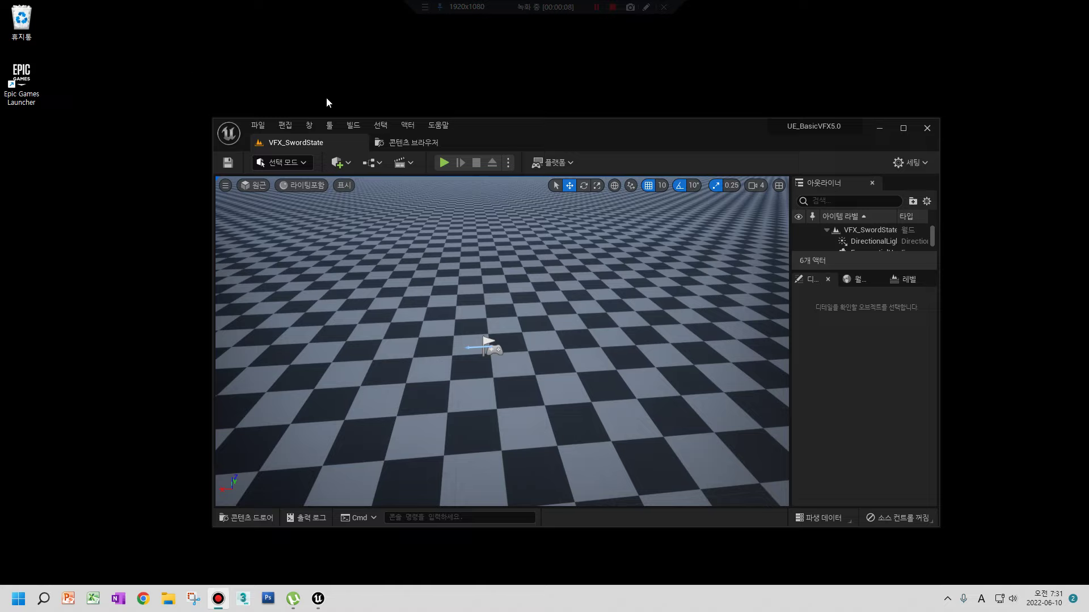
- Maximize the editor and reload the VFX_SwordState level from Recent Levels
left_click_drag(530, 134, 423, 98)
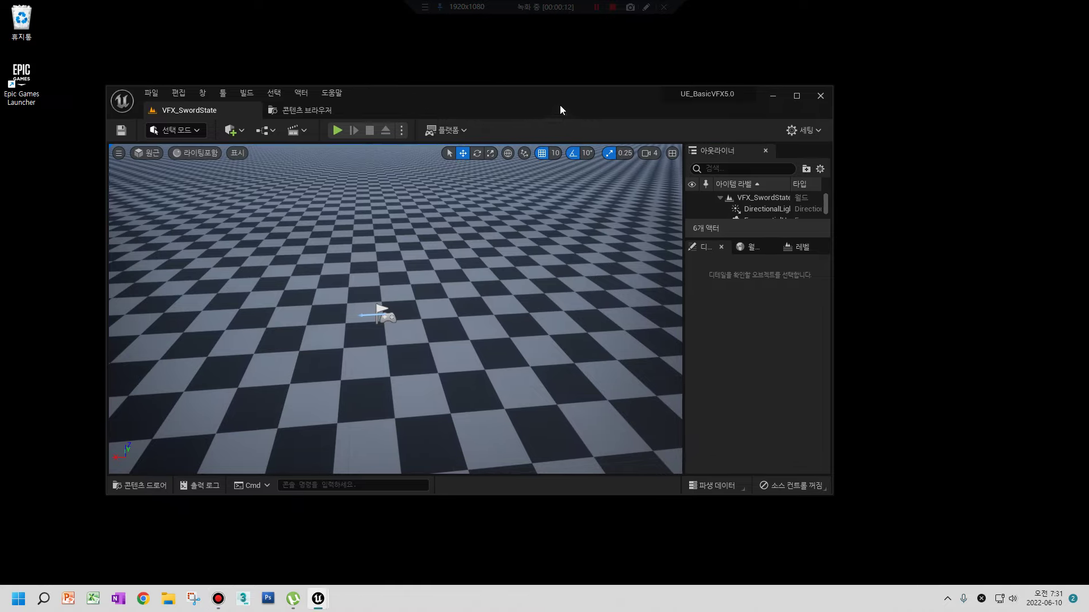
left_click_drag(560, 106, 584, 106)
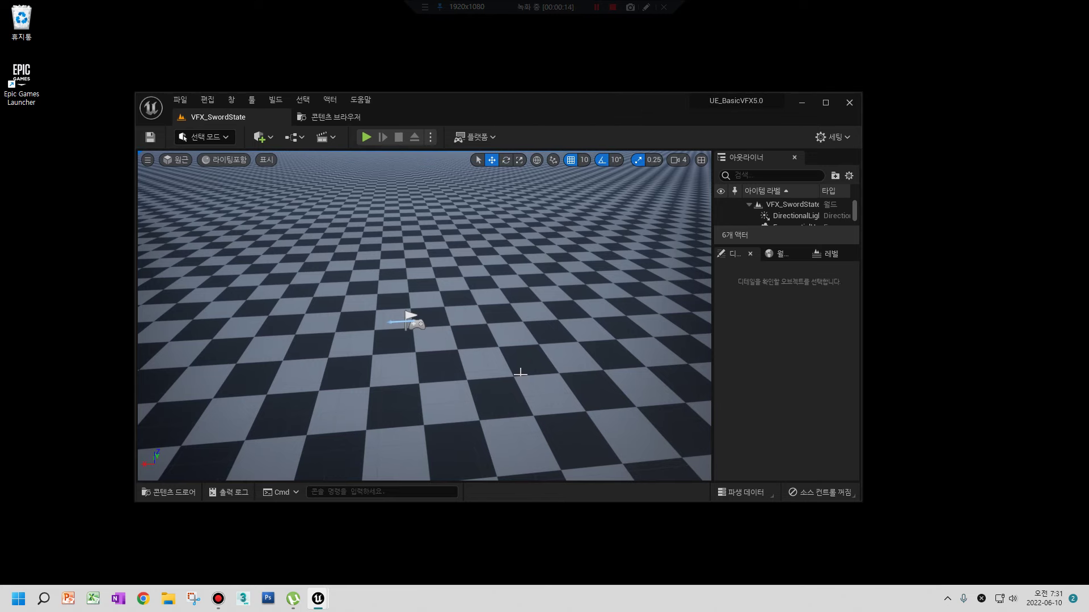
left_click(826, 102)
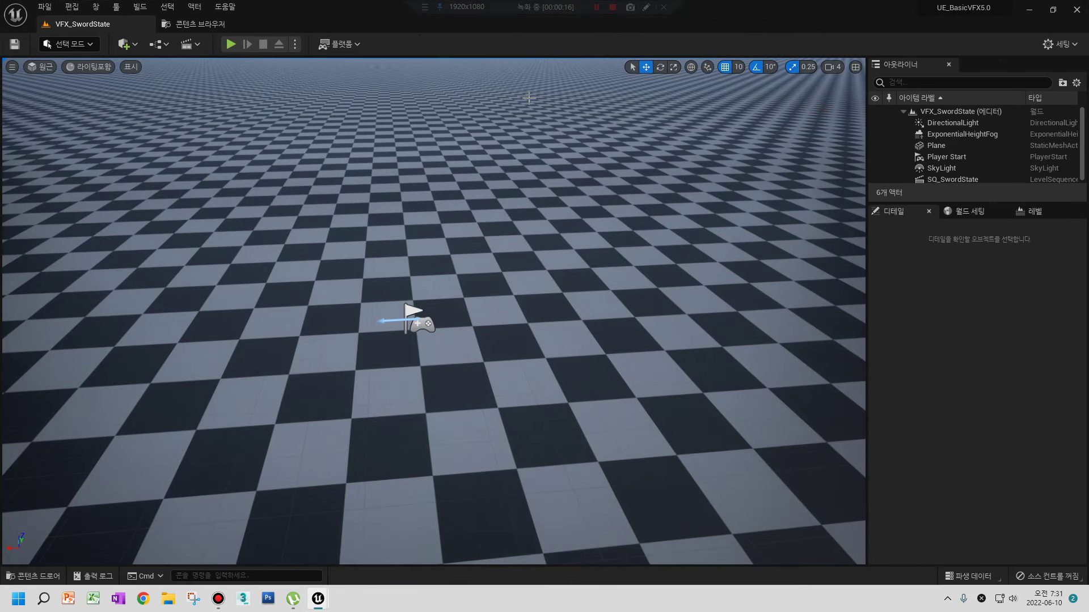
left_click(44, 7)
mouse_move(68, 85)
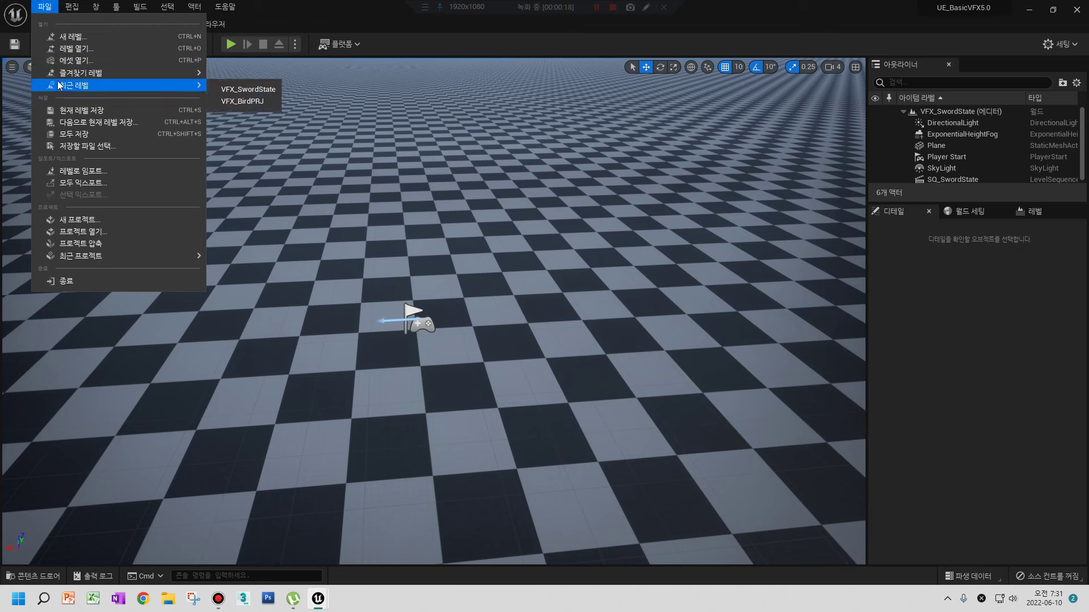
left_click(245, 93)
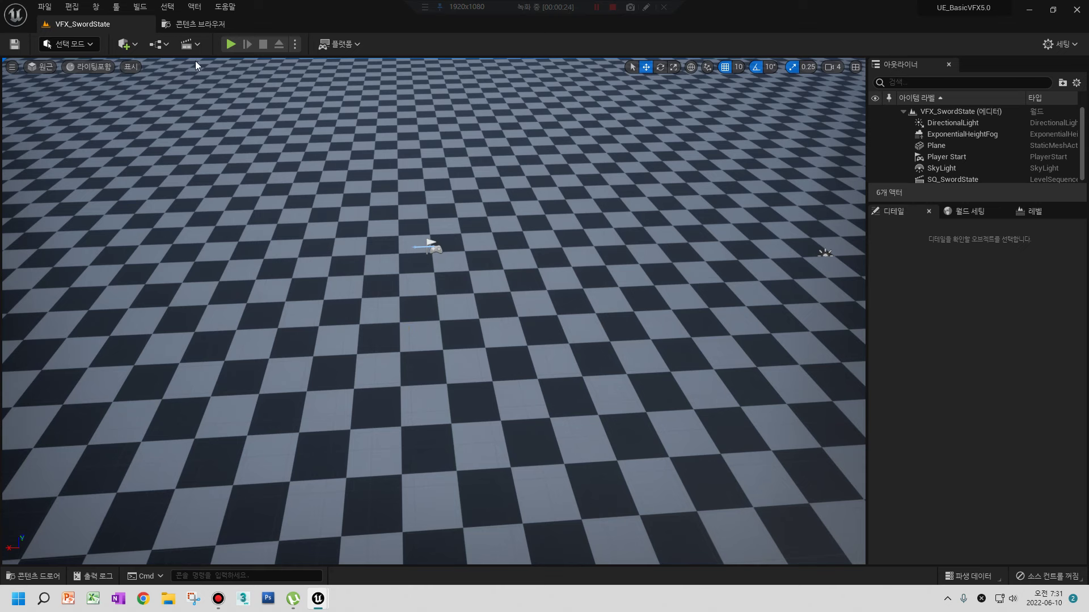
- Preview the SQ_SwordState sequence, close Sequencer, and tilt the view toward Player Start
left_click(190, 43)
left_click(211, 143)
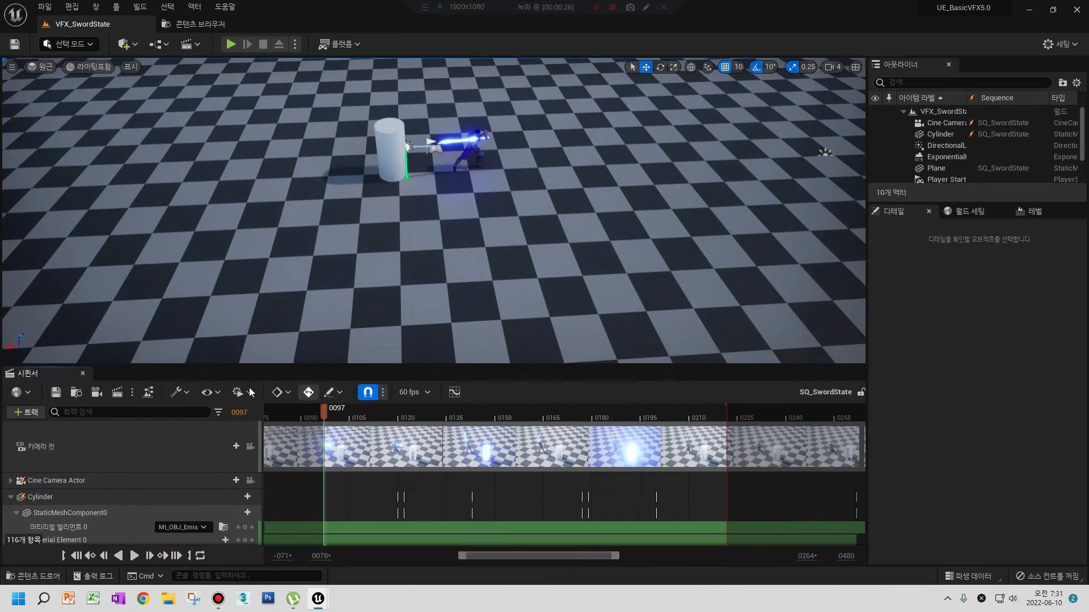
left_click(83, 374)
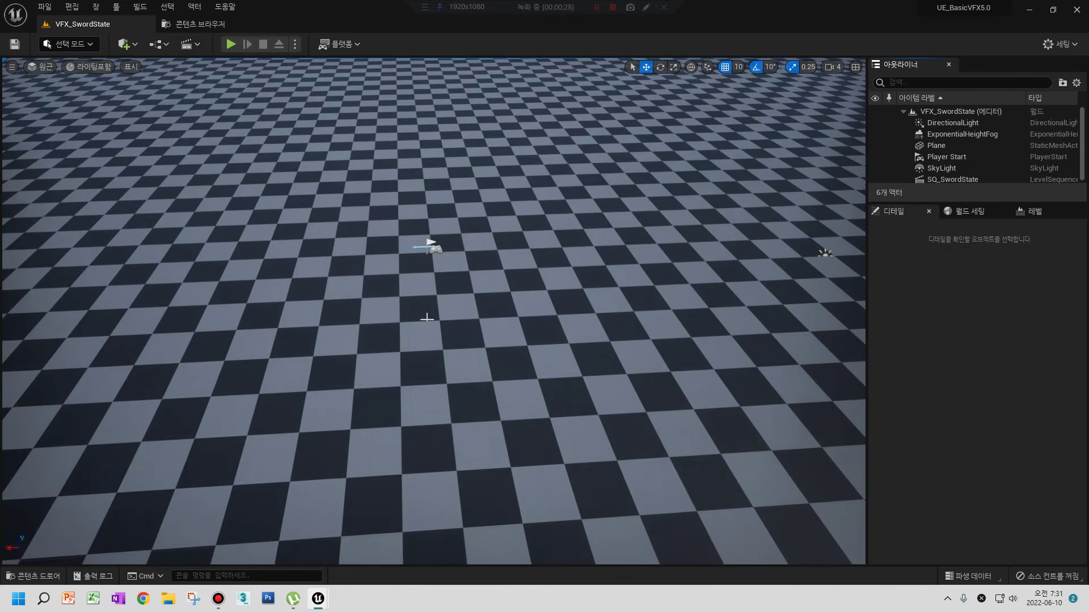
right_click_drag(341, 206, 341, 170)
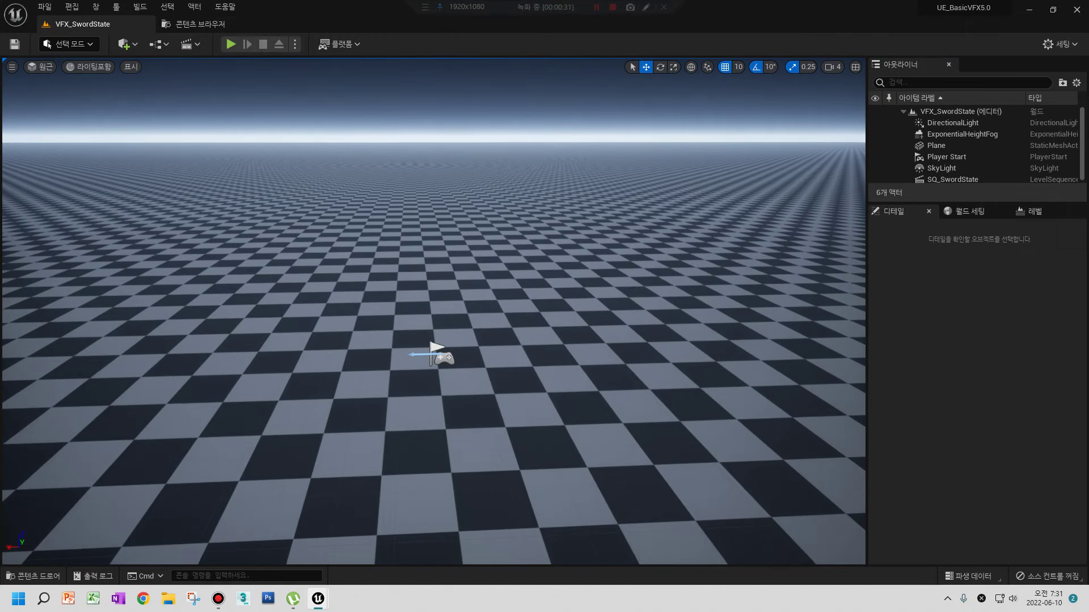
right_click_drag(421, 151, 420, 133)
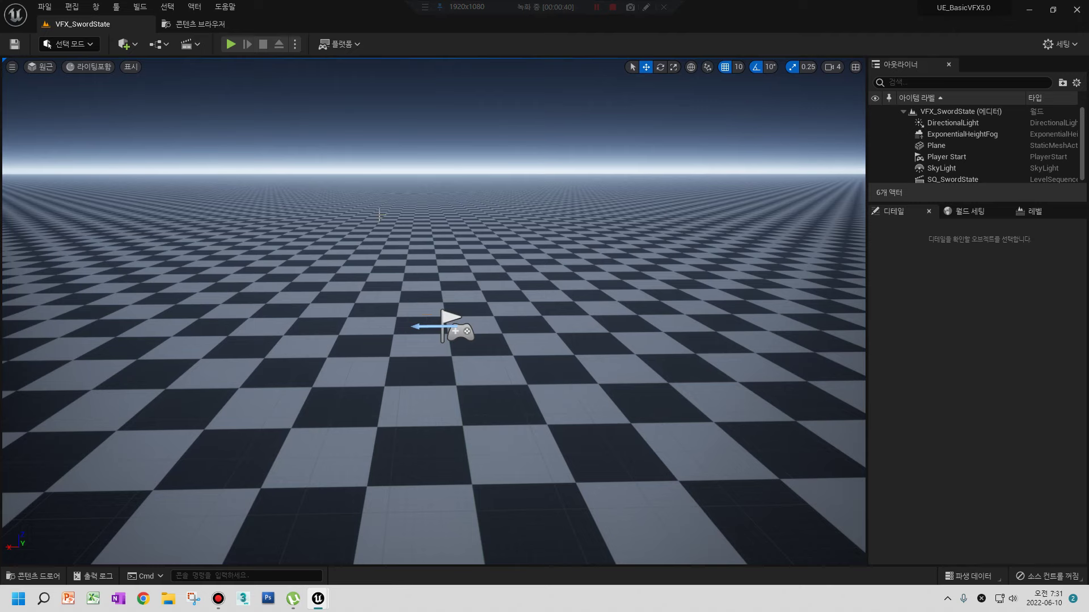
- Open the Plugins manager from the Edit menu and search for 'fluid'
left_click(48, 7)
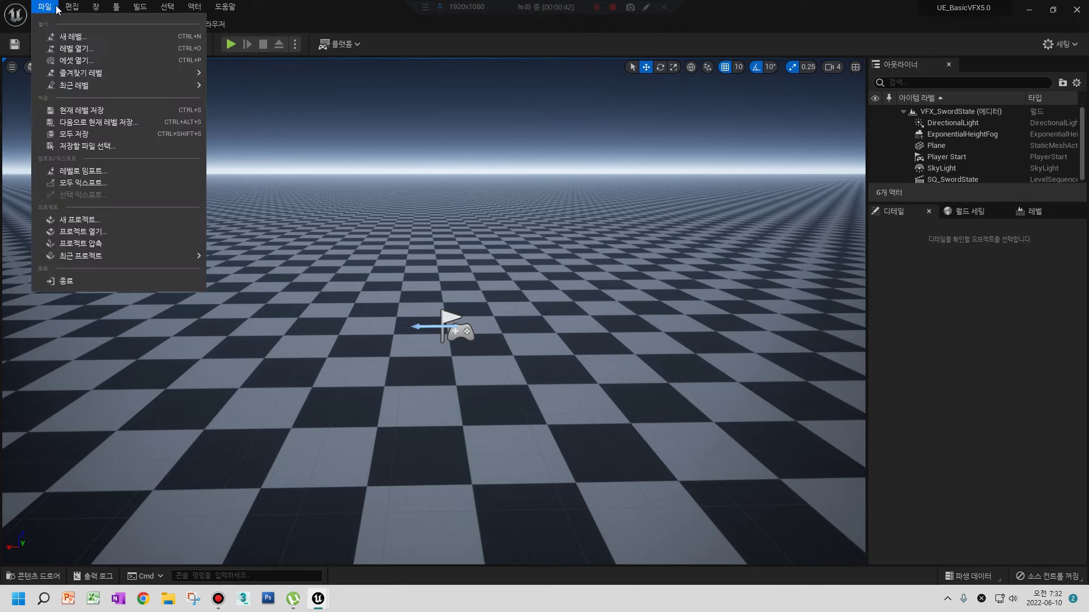
mouse_move(55, 90)
mouse_move(71, 7)
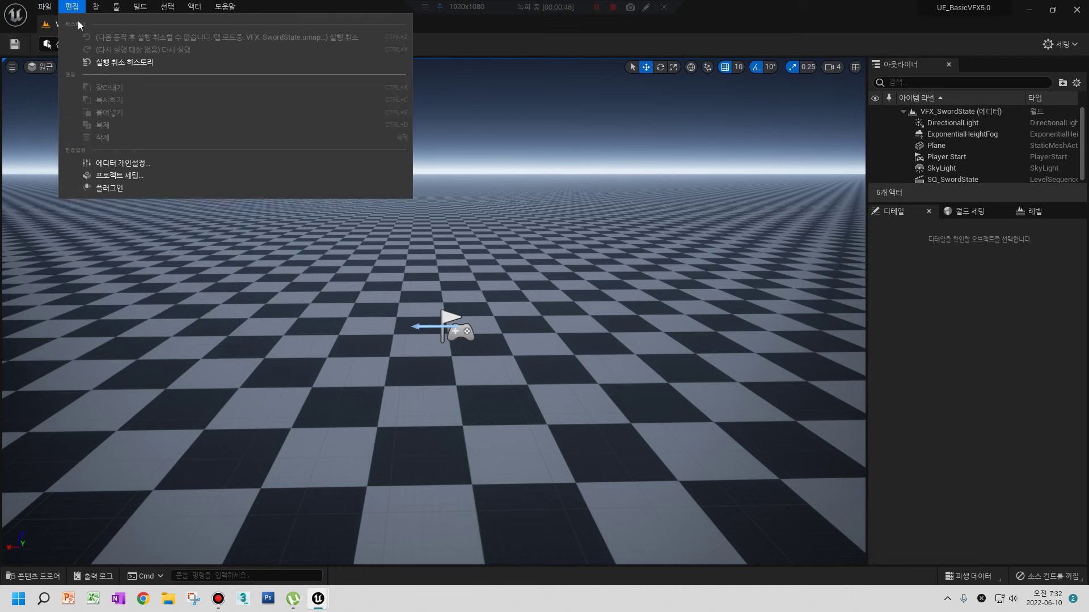
left_click(118, 188)
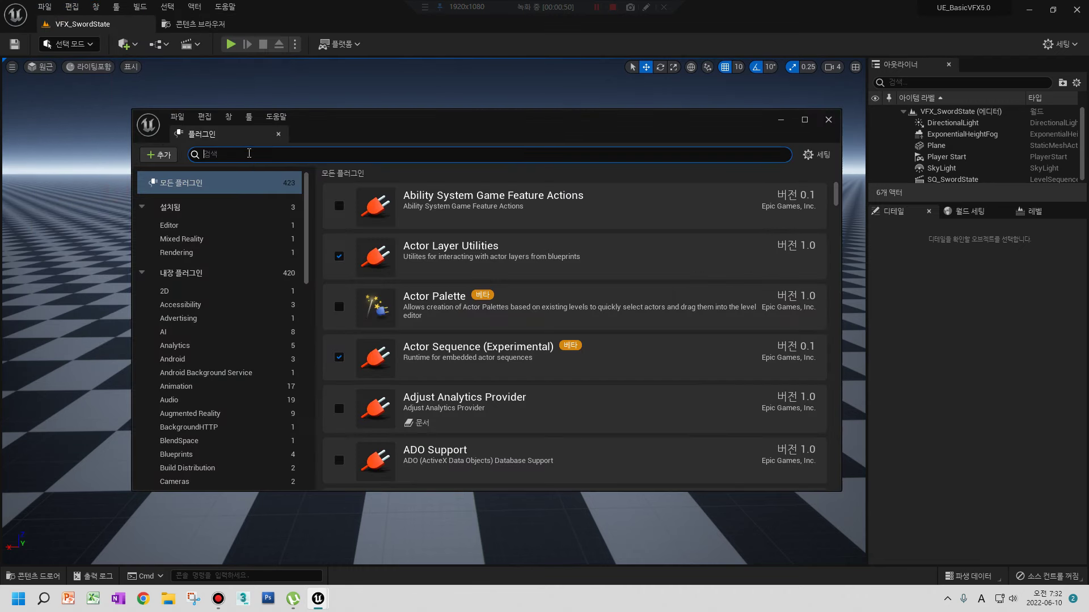
type("f")
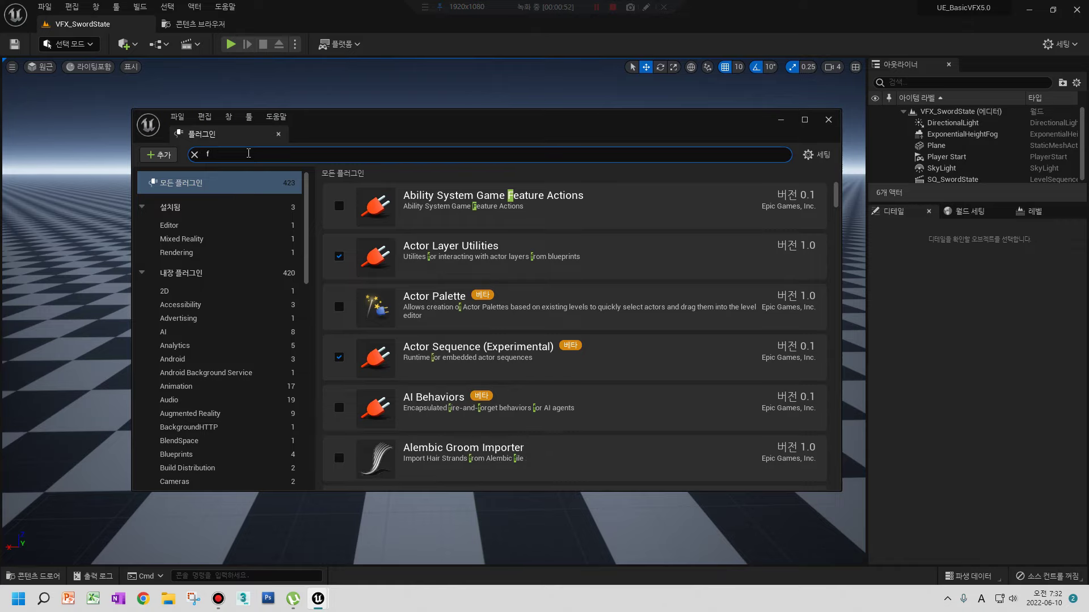
type("u")
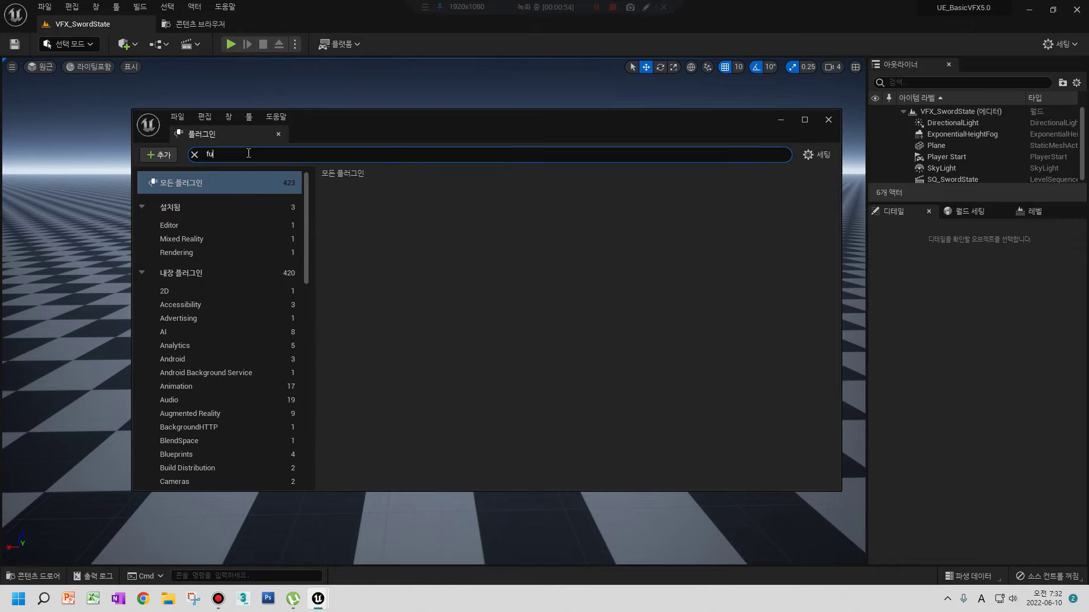
key("BackSpace")
type("luid")
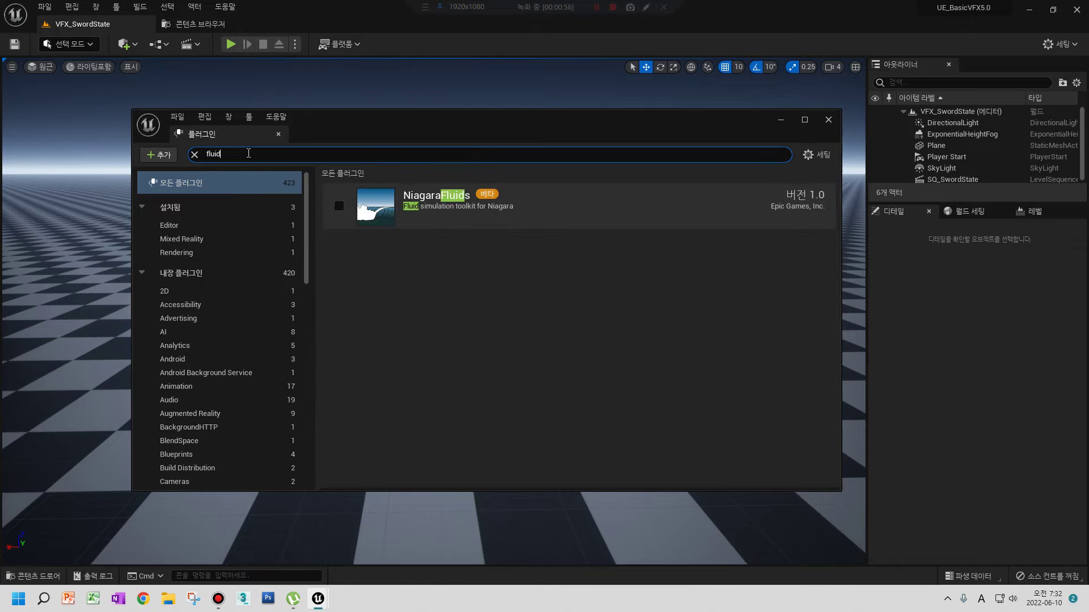
- Enable the beta NiagaraFluids plugin, restart the editor, recheck it, and return to the Content Browser
left_click(340, 208)
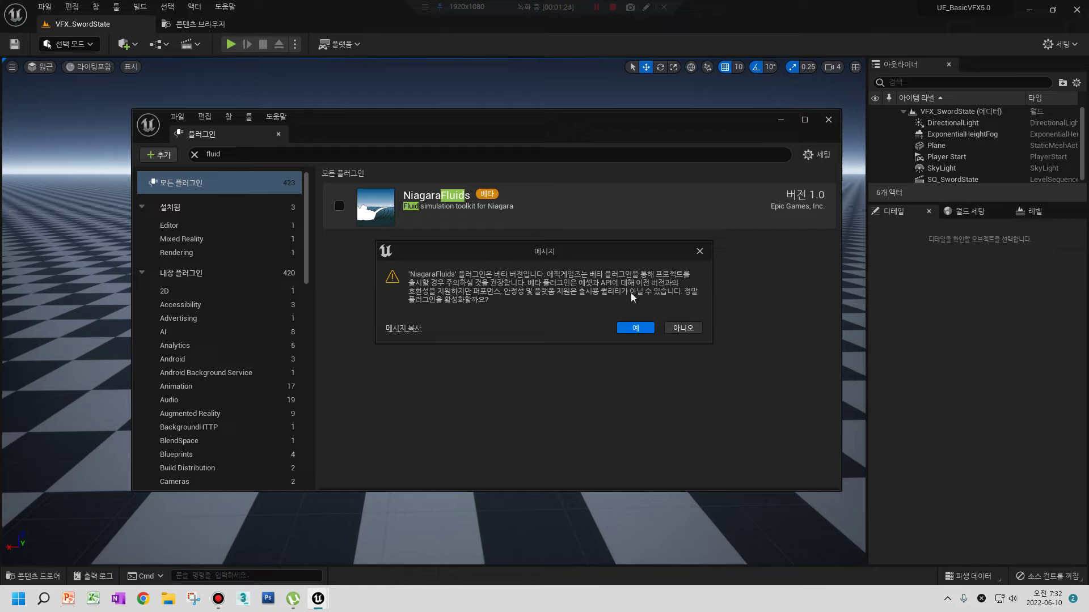
left_click(639, 329)
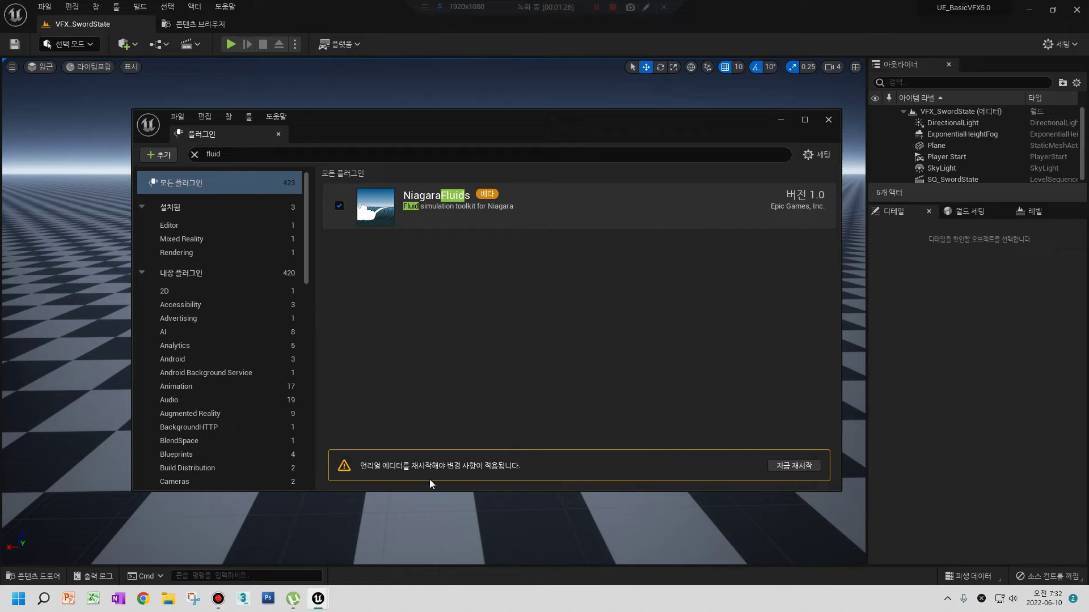
left_click(794, 465)
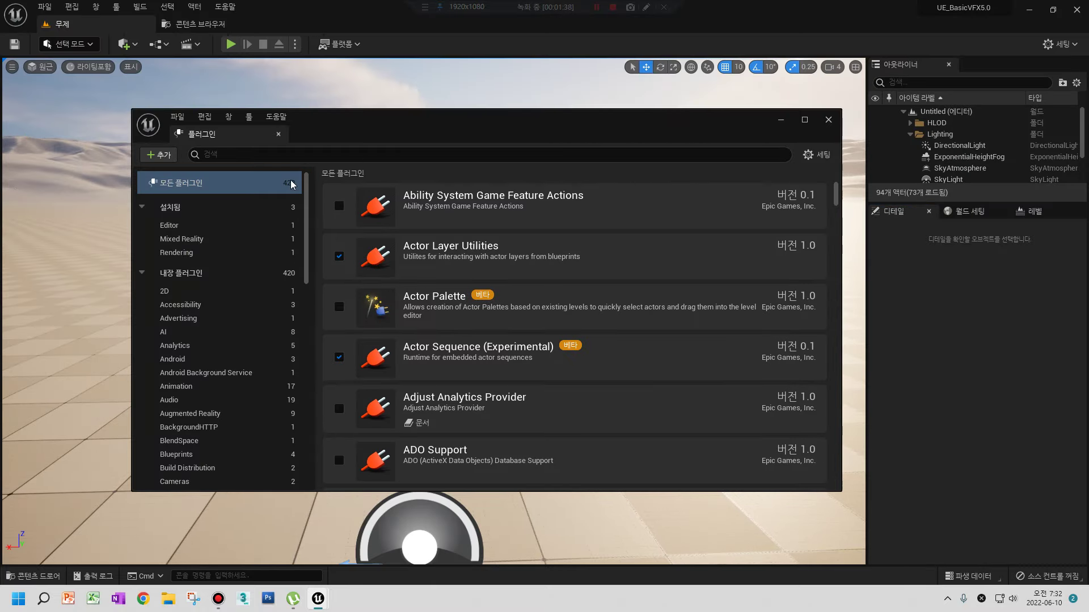
left_click(269, 156)
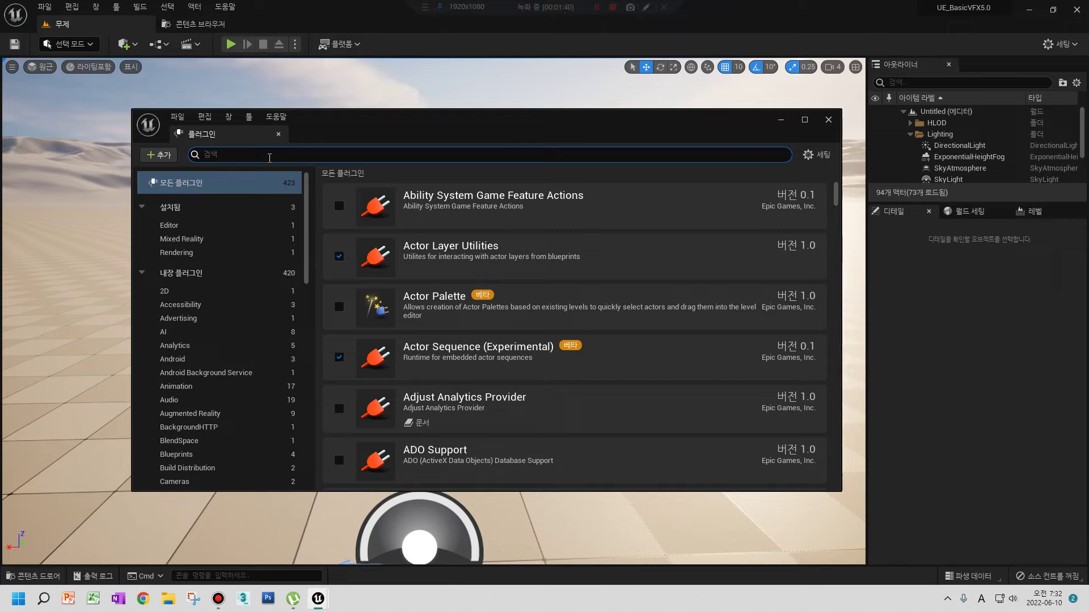
type("fluid")
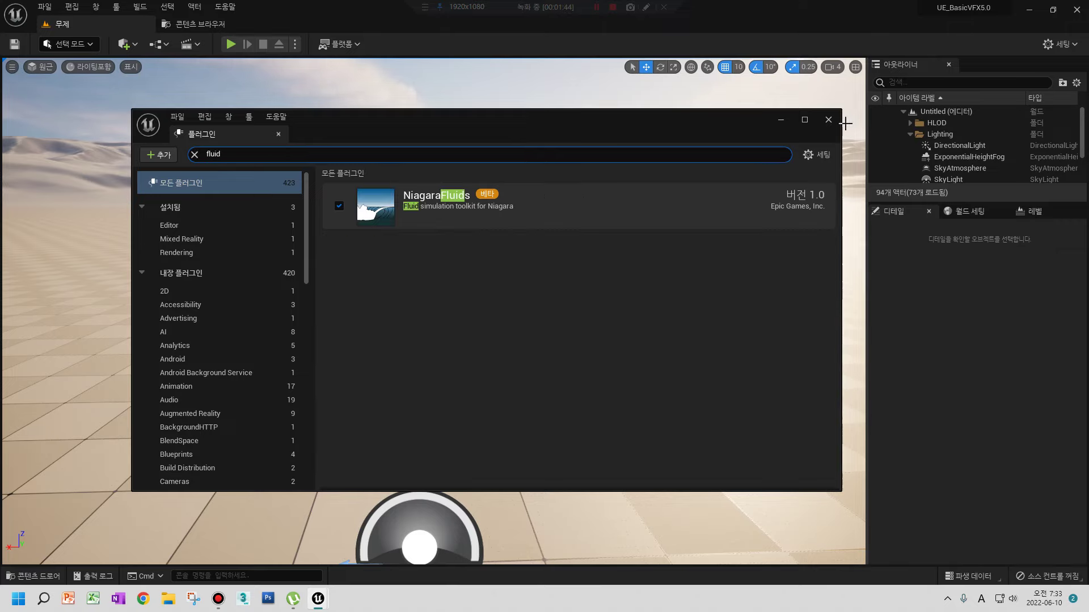
left_click(828, 119)
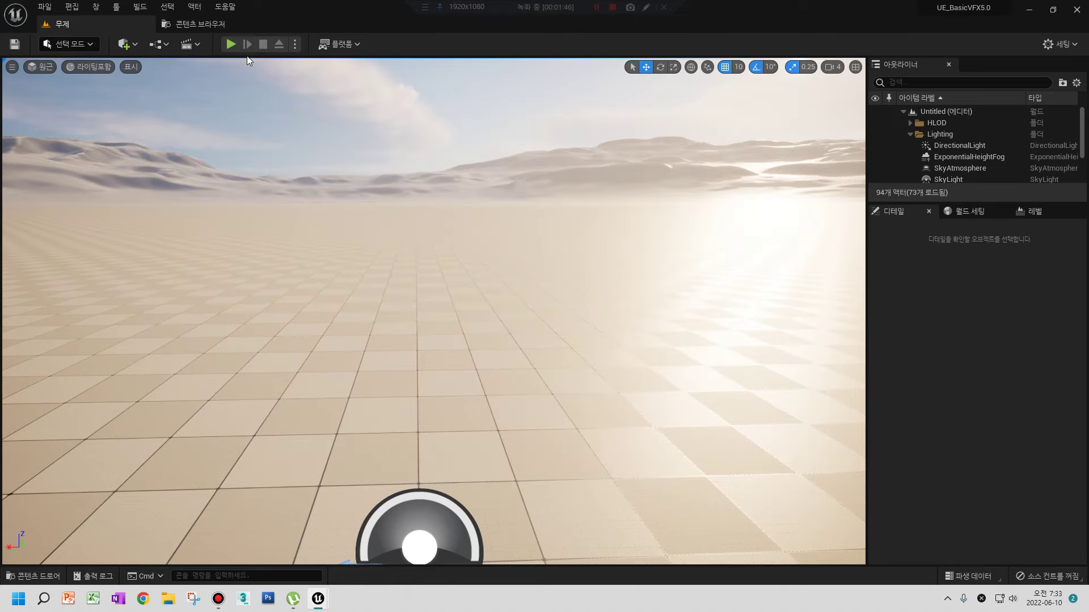
left_click(195, 26)
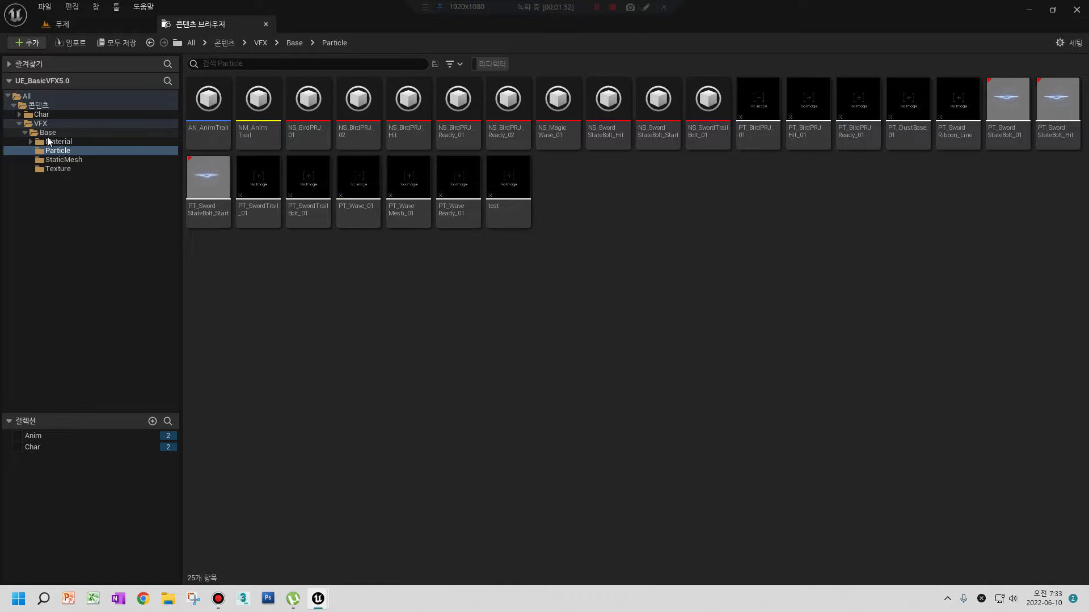
- Create a Niagara System in the Particle folder from a template or behavior example
left_click(350, 295)
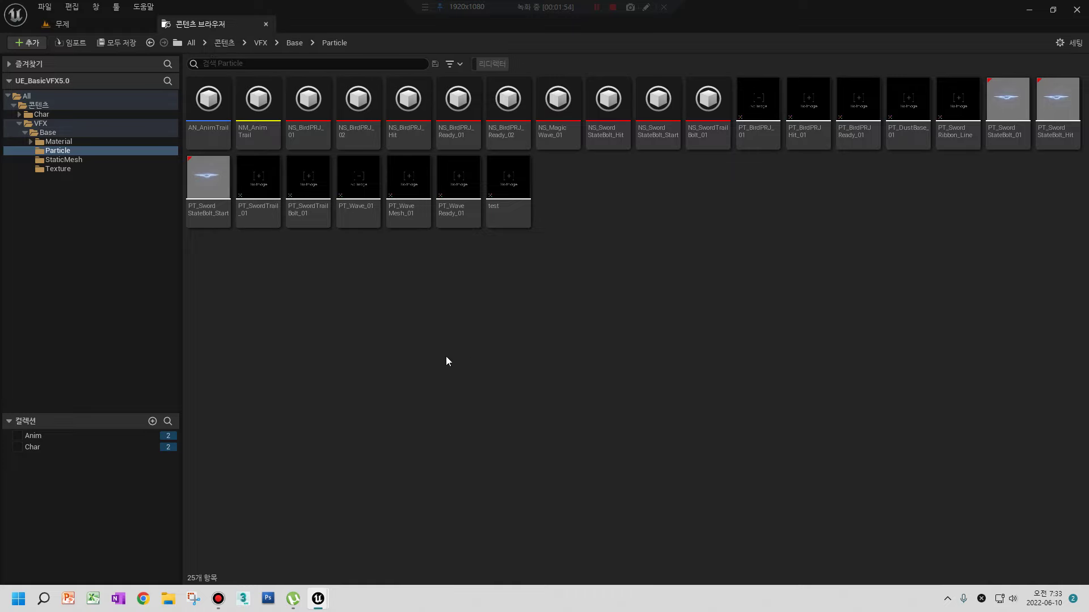
right_click(446, 357)
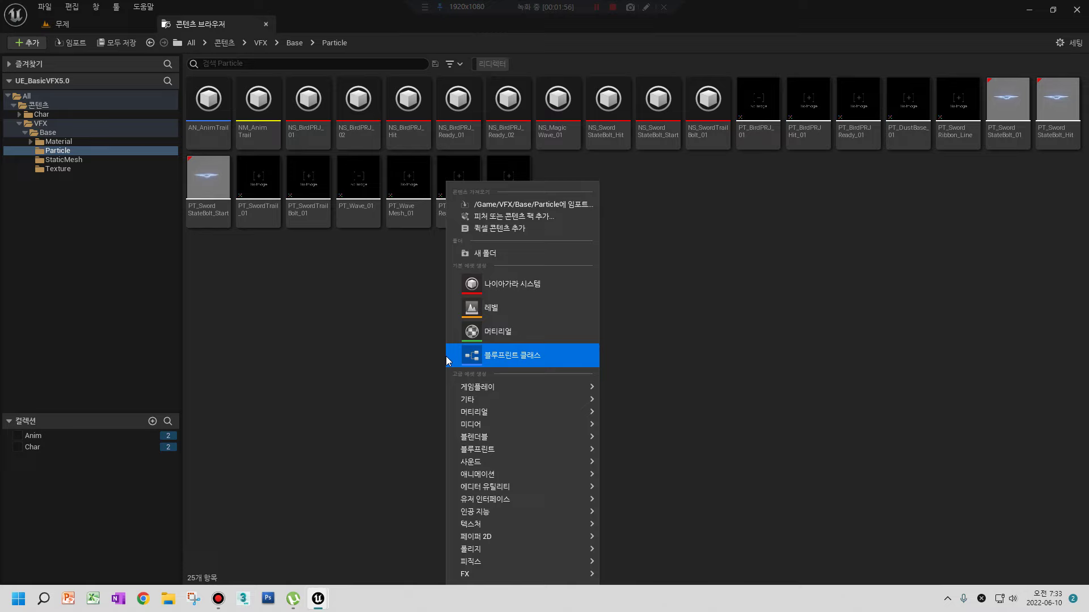
left_click(517, 289)
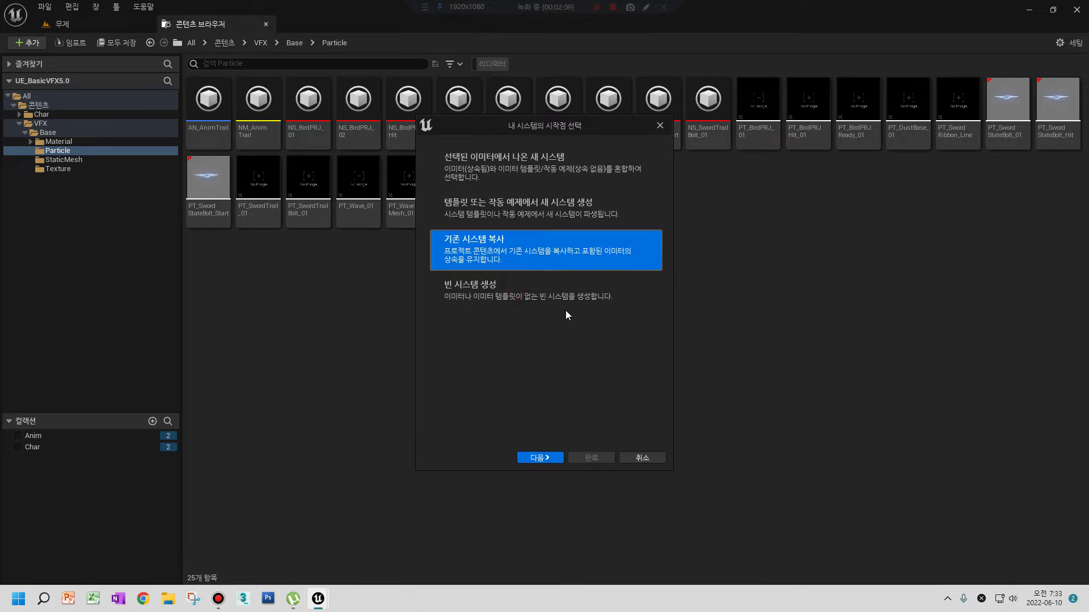
left_click(549, 210)
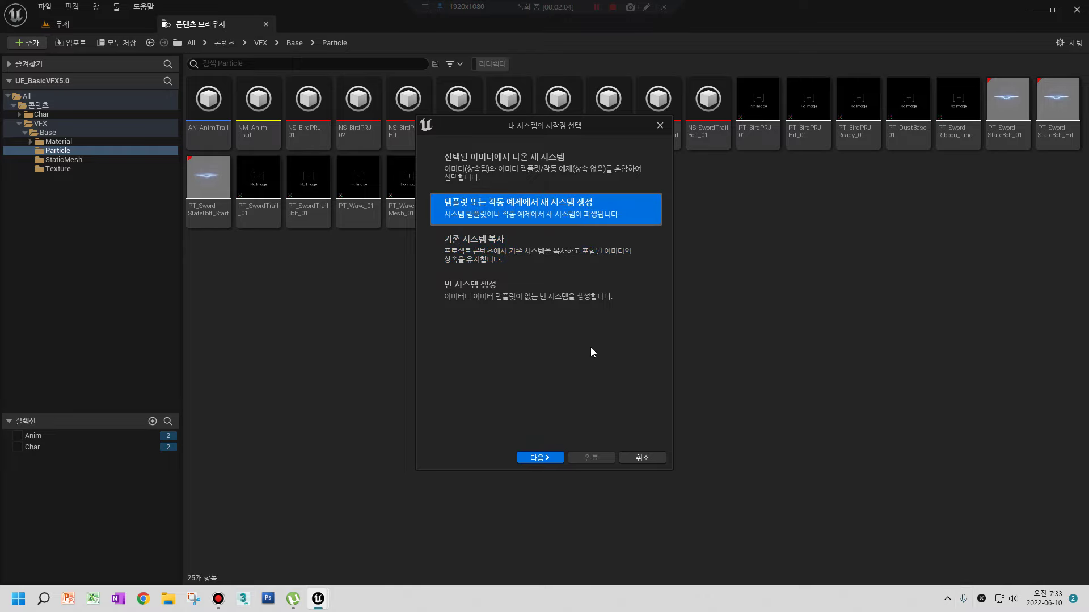
left_click(533, 456)
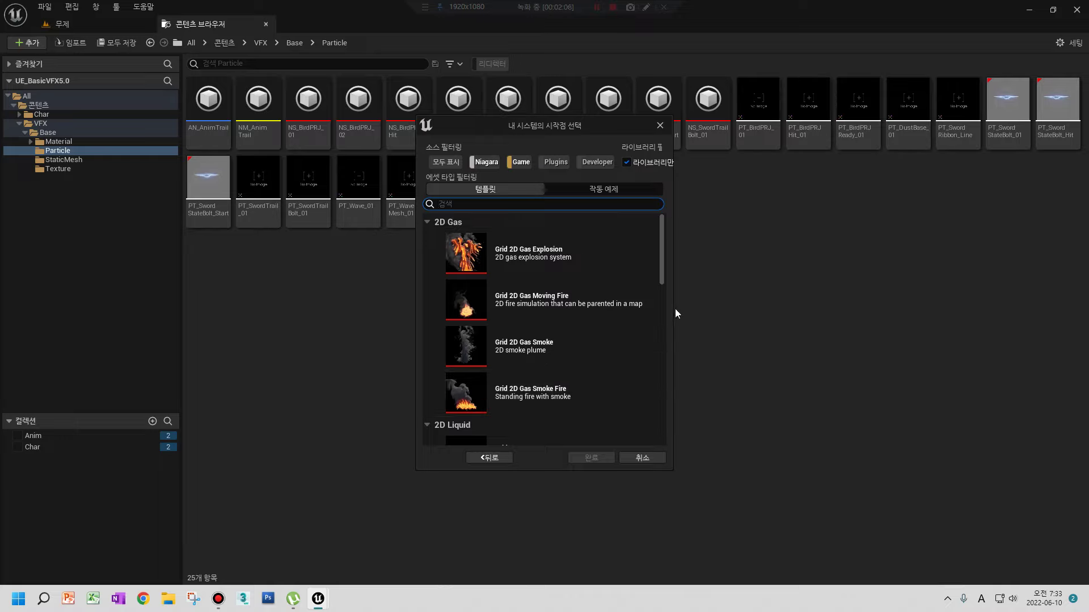
left_click_drag(663, 255, 641, 216)
left_click(441, 162)
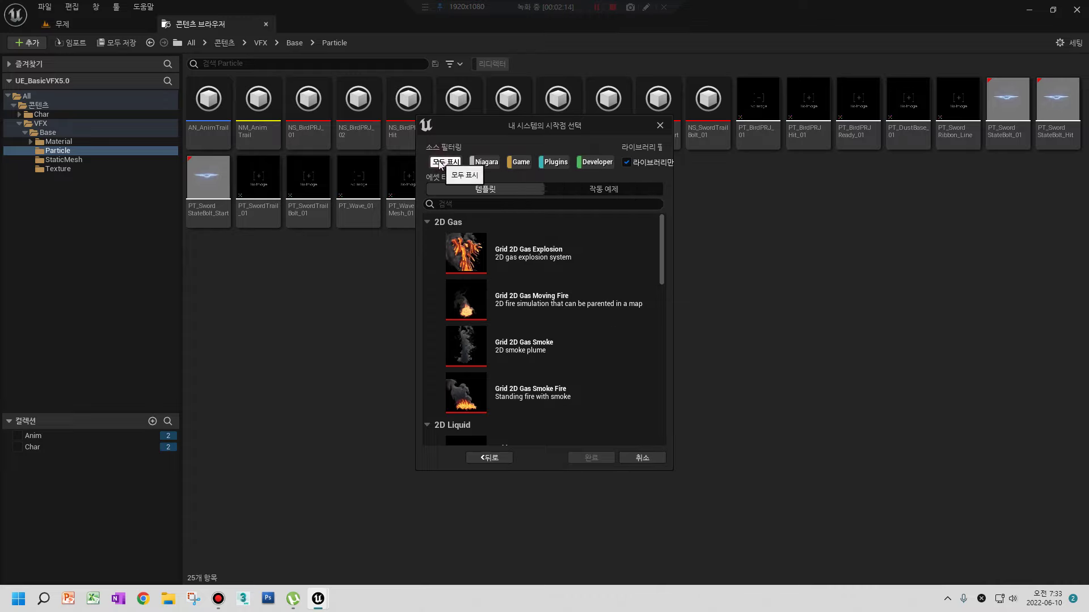
left_click(521, 162)
left_click(554, 163)
left_click(596, 162)
left_click(491, 164)
left_click(486, 162)
left_click(521, 163)
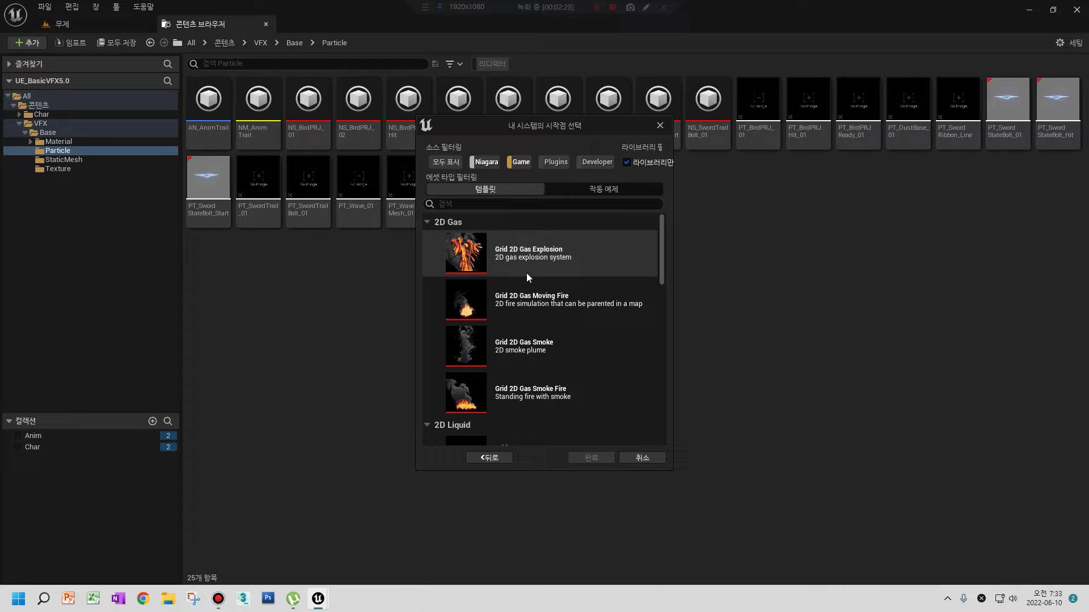
scroll(533, 282, "down", 3)
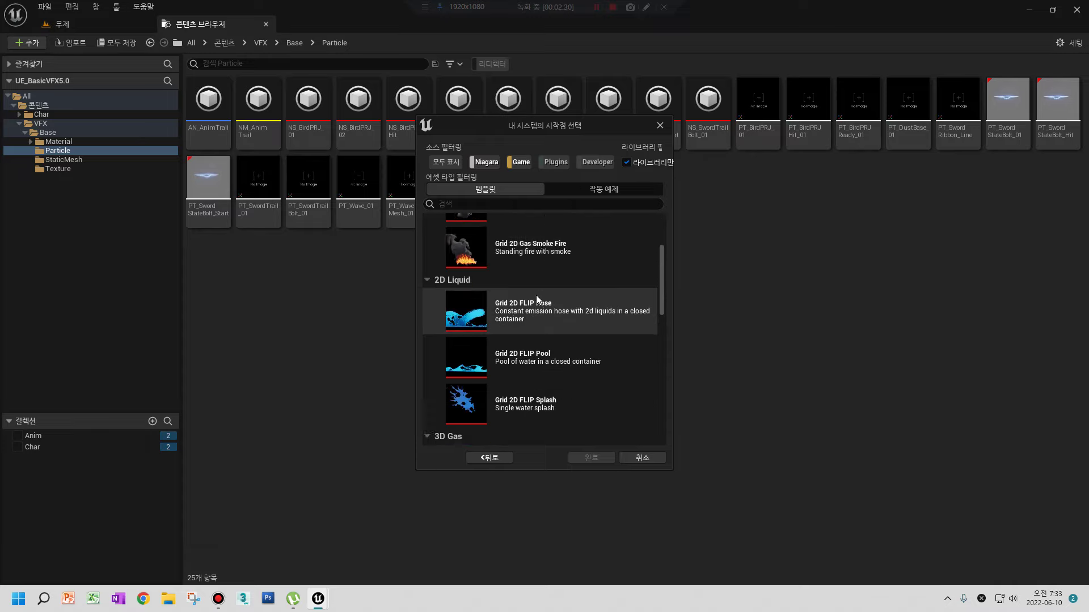
scroll(536, 295, "down", 3)
scroll(541, 291, "down", 3)
scroll(543, 292, "down", 3)
scroll(550, 305, "down", 3)
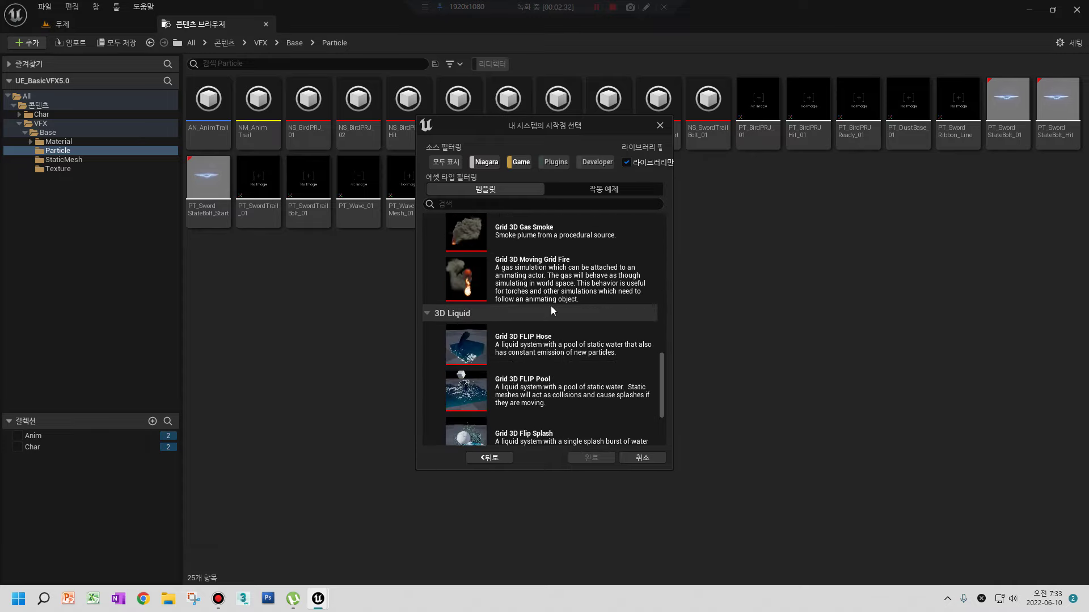
scroll(553, 307, "down", 3)
scroll(554, 308, "up", 2)
scroll(557, 373, "up", 3)
scroll(559, 370, "up", 3)
scroll(559, 368, "up", 1)
scroll(558, 363, "up", 1)
scroll(550, 360, "up", 2)
scroll(542, 356, "up", 2)
scroll(536, 352, "up", 3)
scroll(536, 350, "up", 2)
scroll(535, 347, "up", 2)
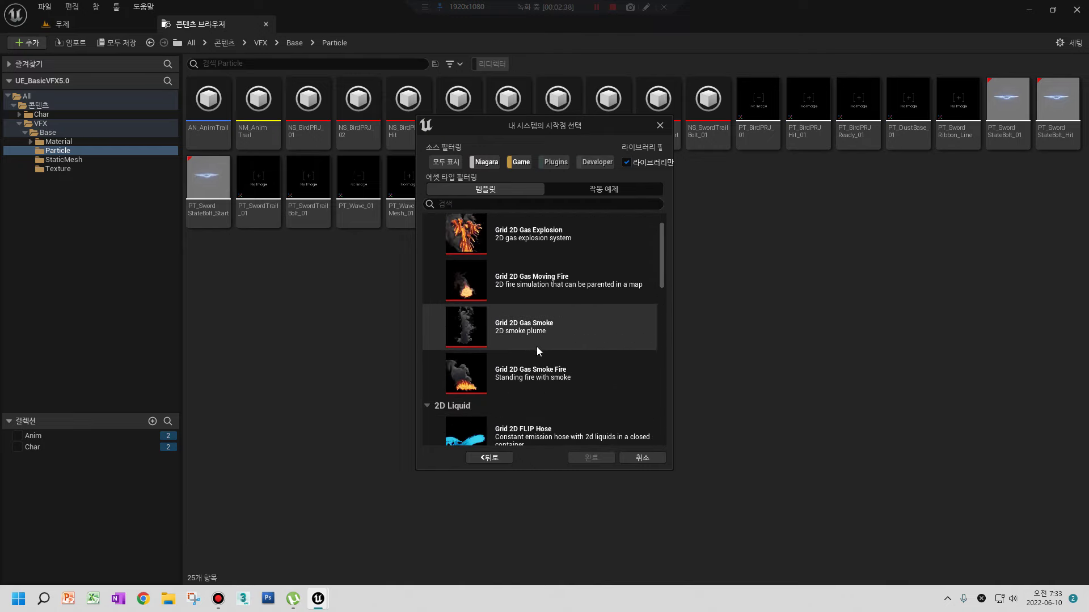
scroll(540, 349, "up", 1)
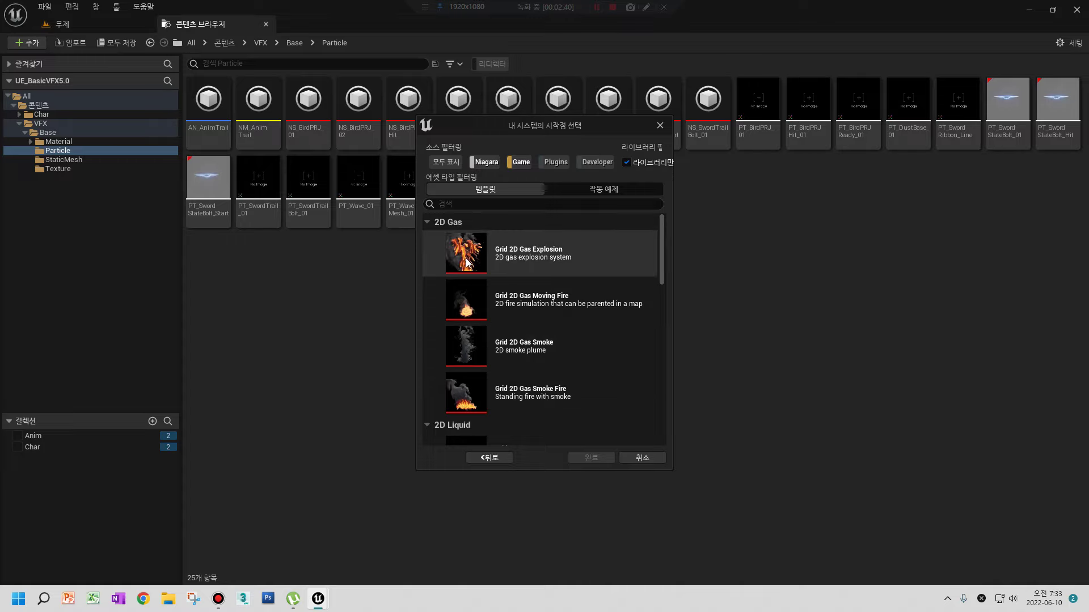
scroll(472, 367, "down", 4)
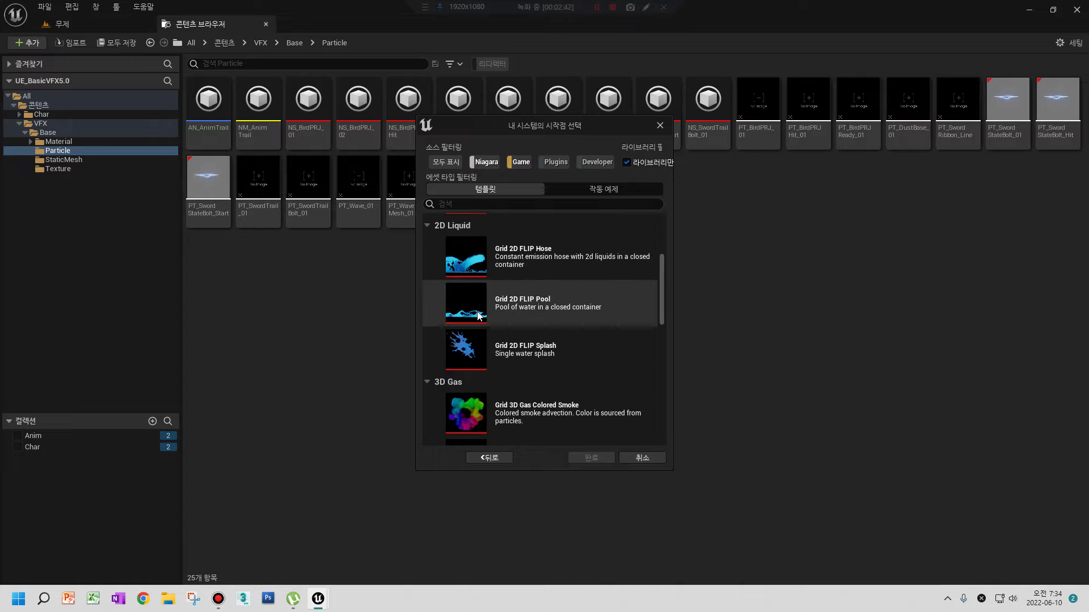
scroll(478, 312, "down", 2)
scroll(480, 329, "down", 1)
scroll(479, 306, "down", 3)
scroll(481, 335, "down", 1)
scroll(495, 385, "down", 3)
scroll(484, 413, "up", 3)
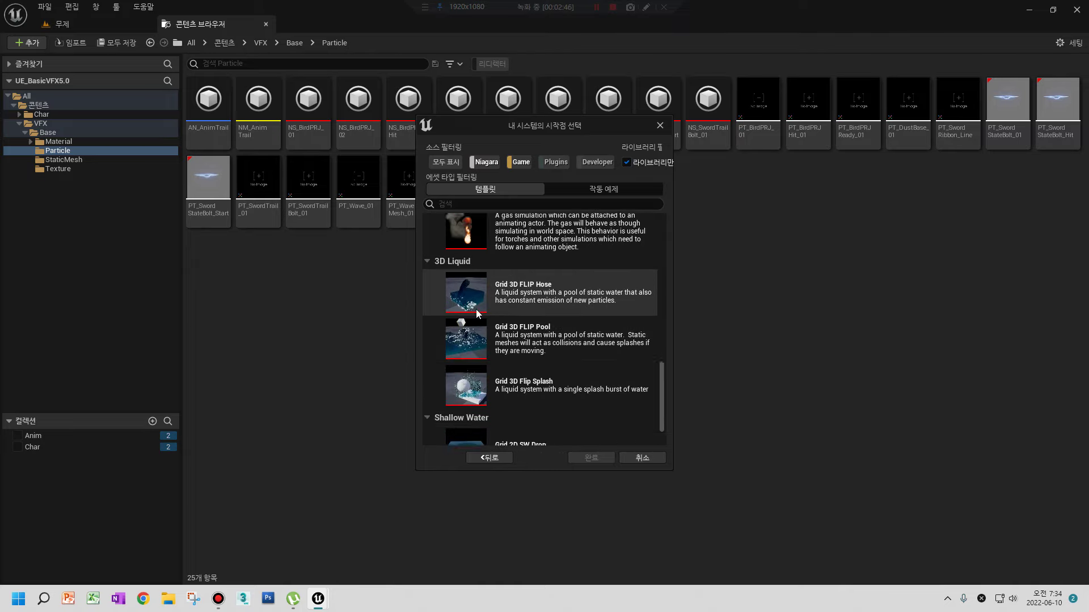
scroll(482, 368, "up", 3)
scroll(479, 328, "up", 2)
scroll(478, 326, "up", 2)
scroll(478, 326, "up", 1)
scroll(482, 326, "up", 2)
scroll(480, 328, "up", 1)
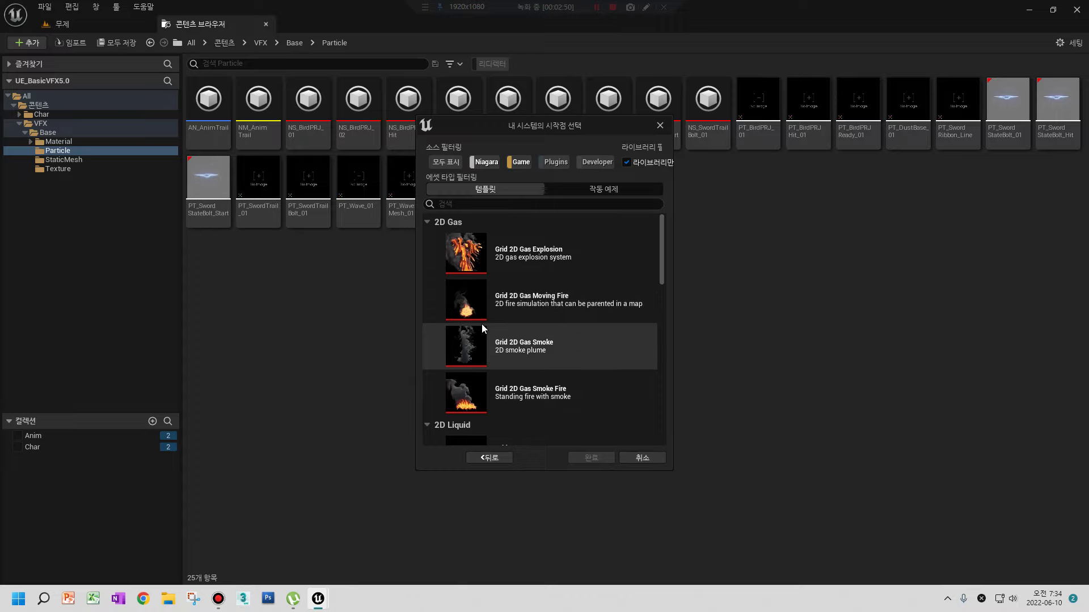
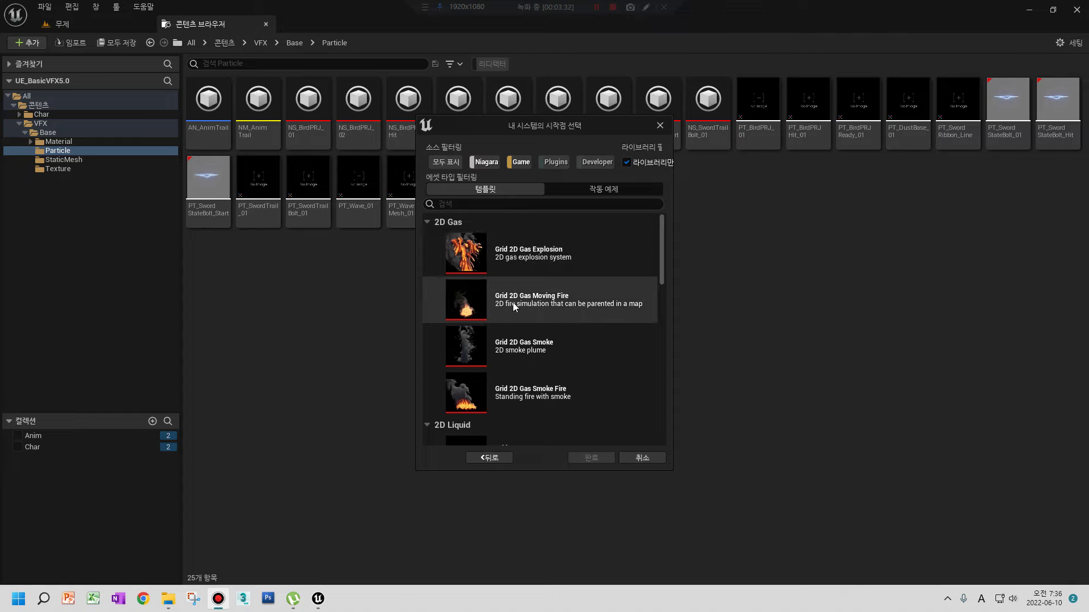
- Pick the Grid 3D Gas Simple Particle Source template from the template list and finish creating the Niagara system
scroll(512, 301, "down", 2)
scroll(518, 296, "down", 2)
scroll(522, 293, "down", 2)
scroll(522, 291, "down", 2)
scroll(516, 272, "down", 1)
scroll(510, 267, "down", 1)
scroll(502, 262, "up", 1)
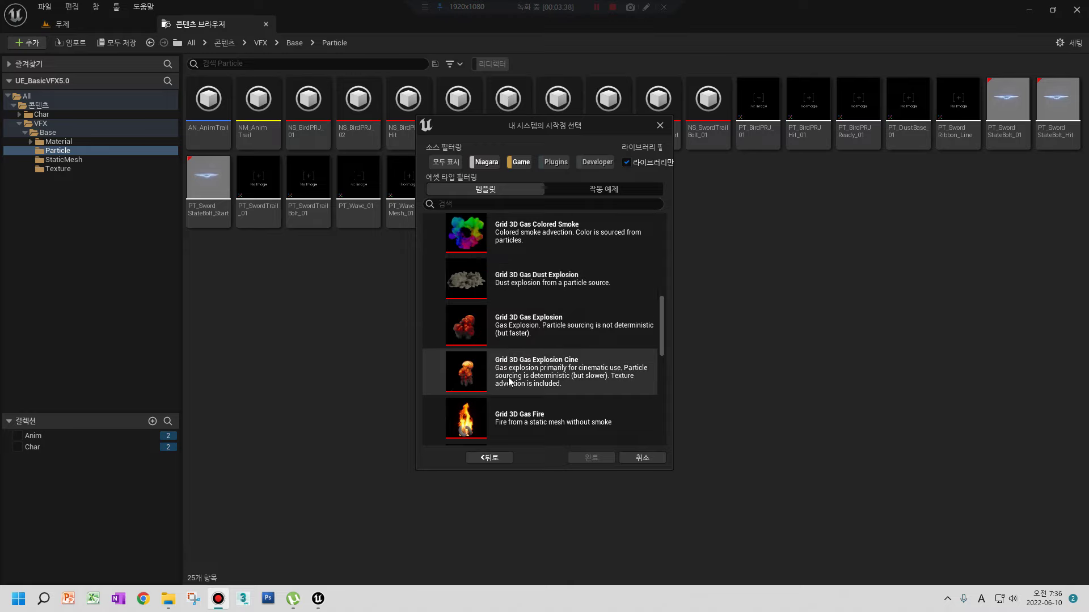
scroll(525, 359, "down", 1)
scroll(525, 358, "down", 1)
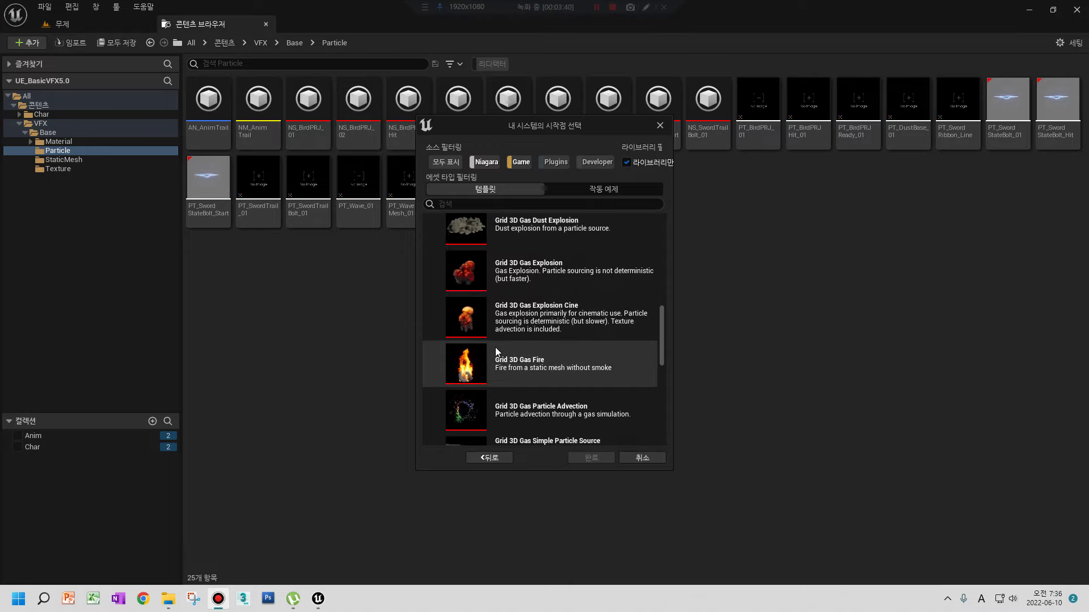
scroll(495, 347, "down", 1)
scroll(504, 346, "down", 1)
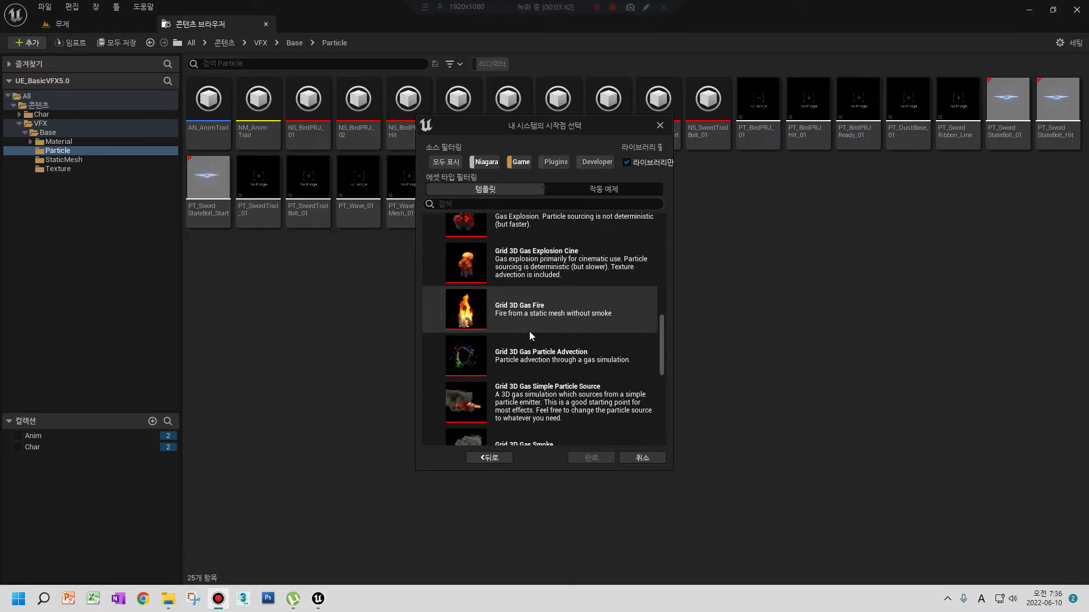
scroll(506, 347, "down", 3)
scroll(506, 347, "down", 4)
scroll(509, 348, "down", 3)
scroll(510, 353, "down", 2)
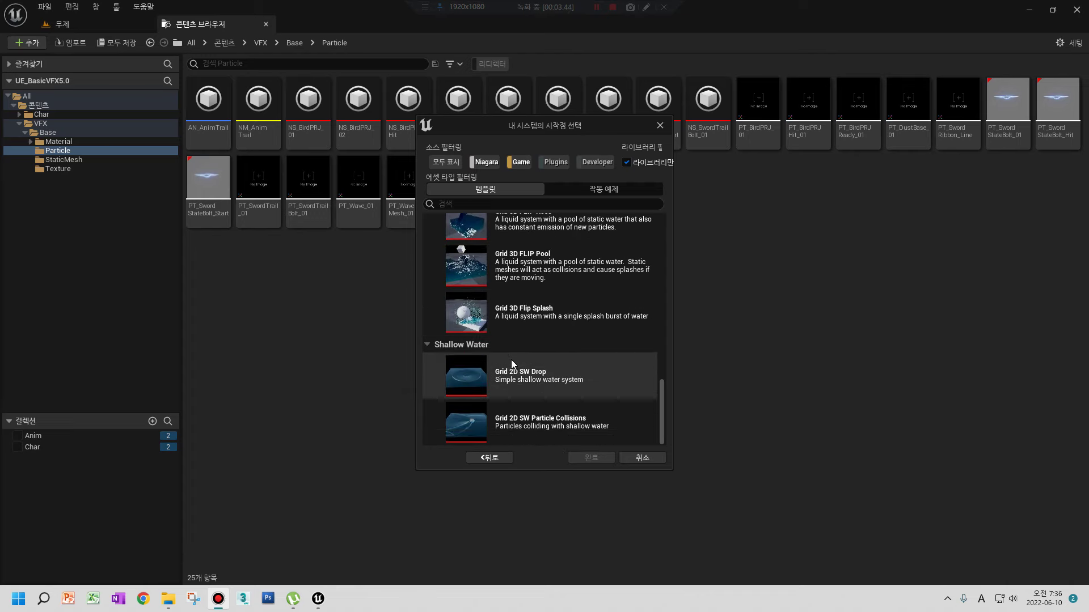
scroll(516, 352, "up", 4)
scroll(531, 343, "up", 1)
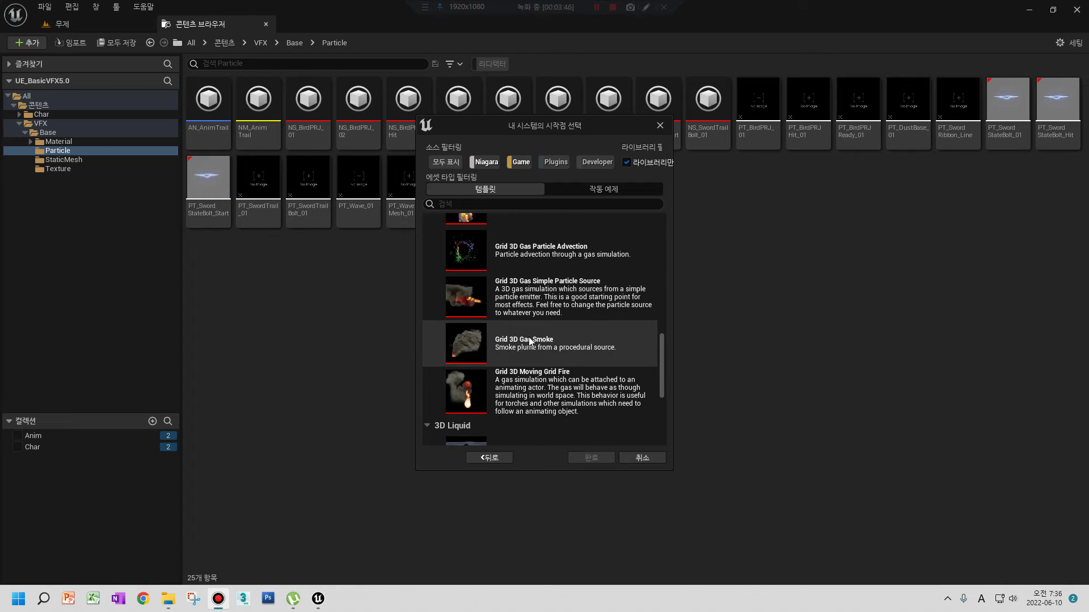
scroll(529, 337, "up", 1)
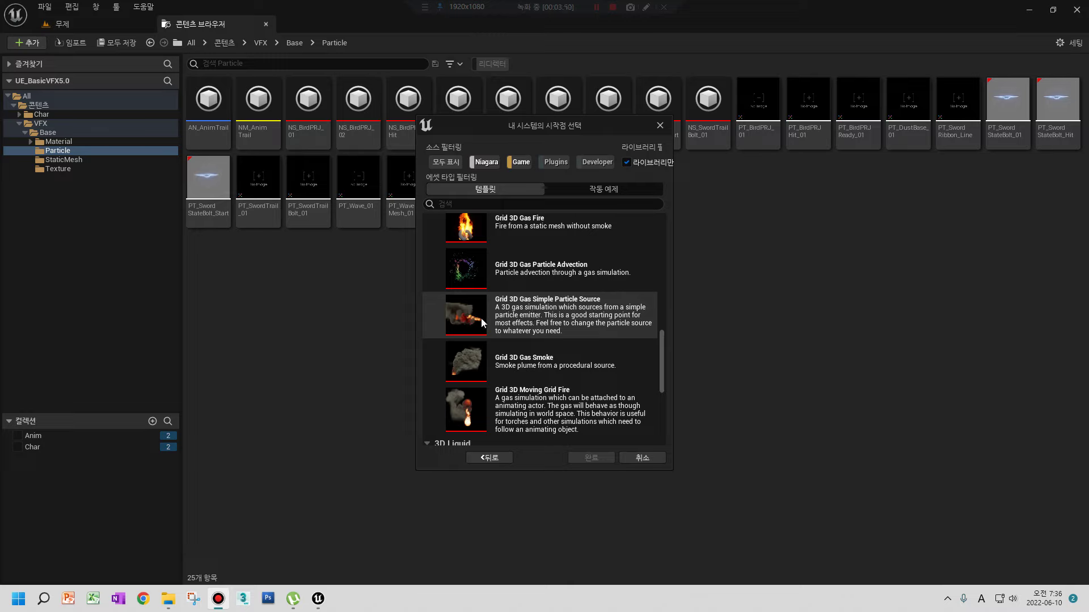
left_click(501, 326)
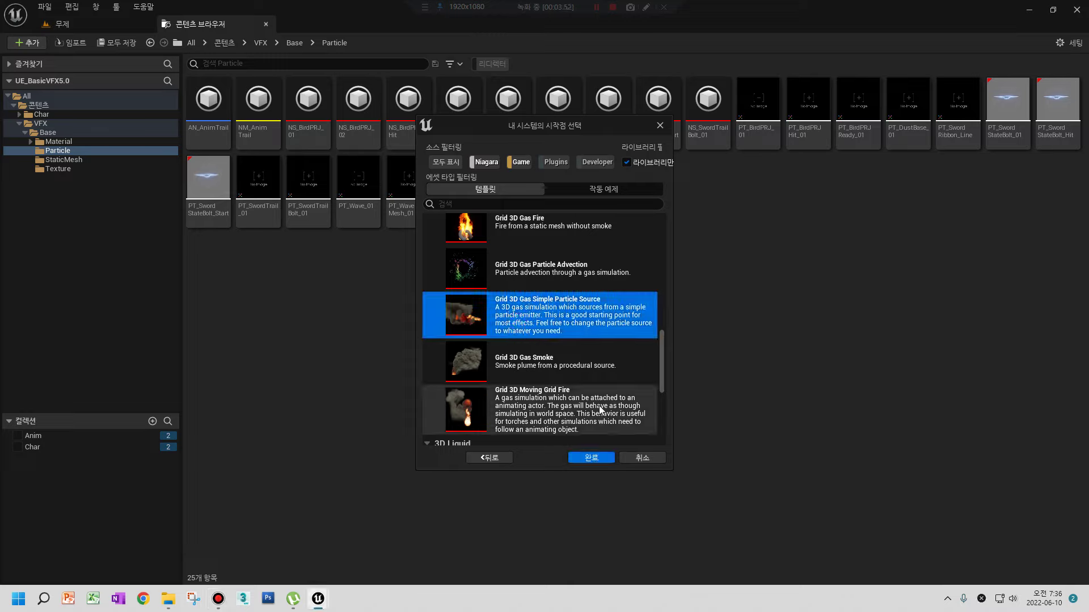
left_click(593, 462)
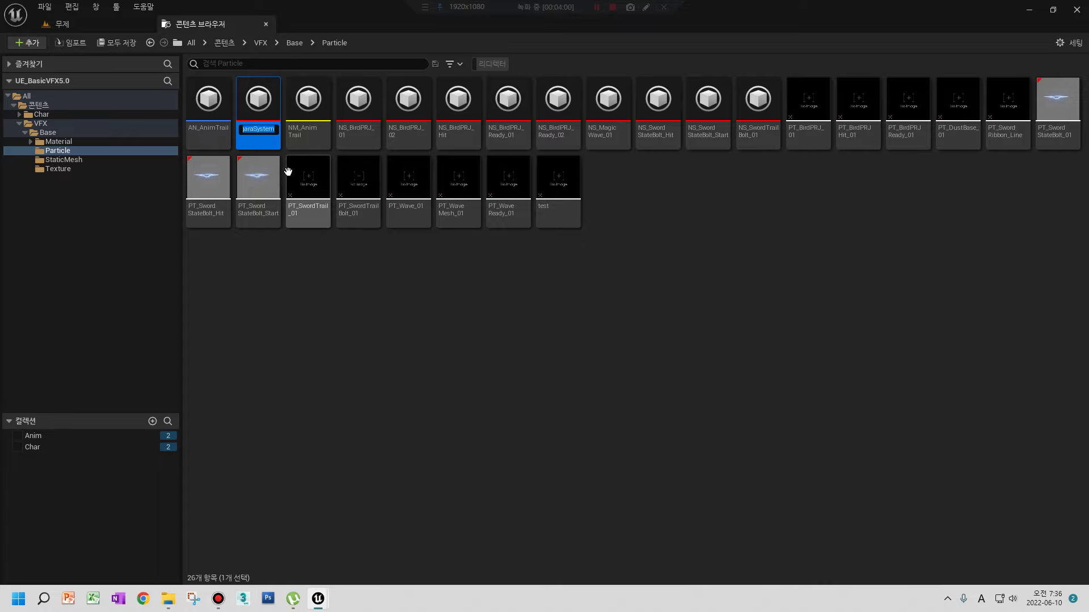
- Name the new Niagara system NS_TESTfire and return to the untitled level
type("STfr")
key("Return")
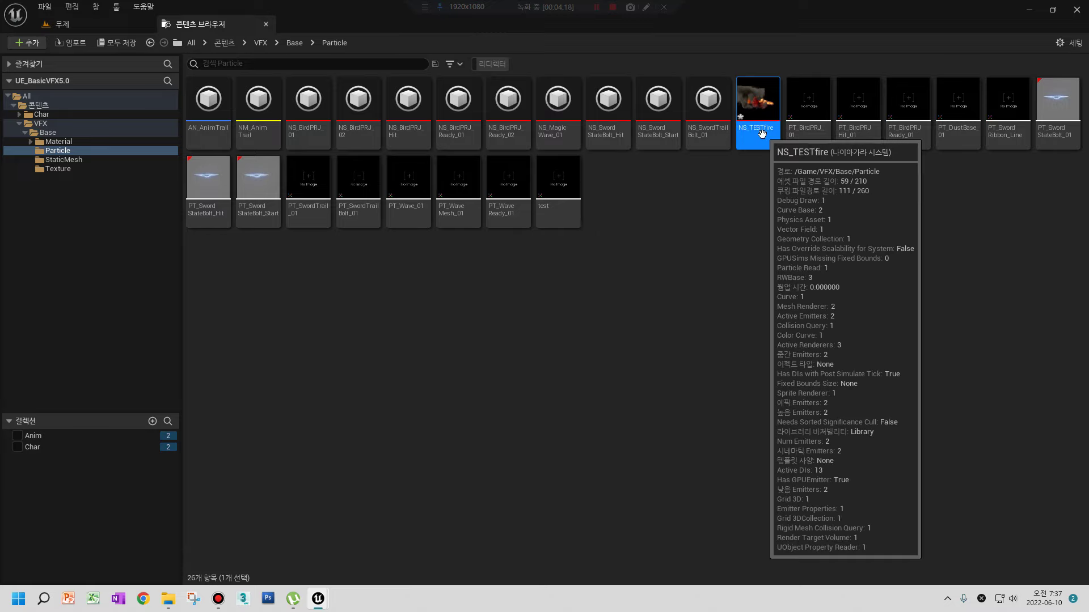
left_click(104, 23)
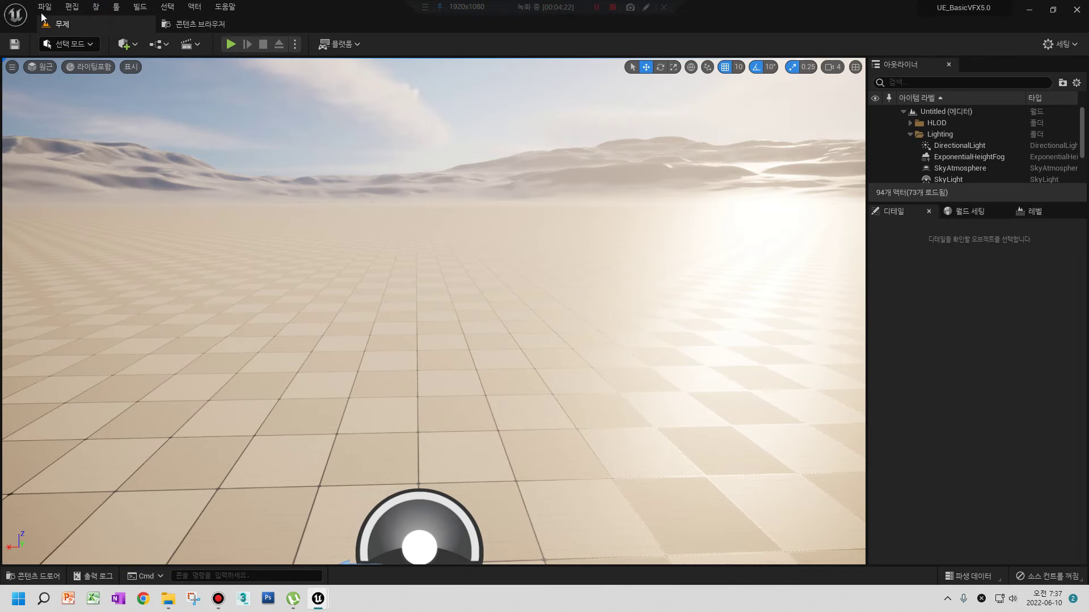
- Open the VFX_SwordState level from File > Recent Levels
left_click(45, 6)
mouse_move(112, 85)
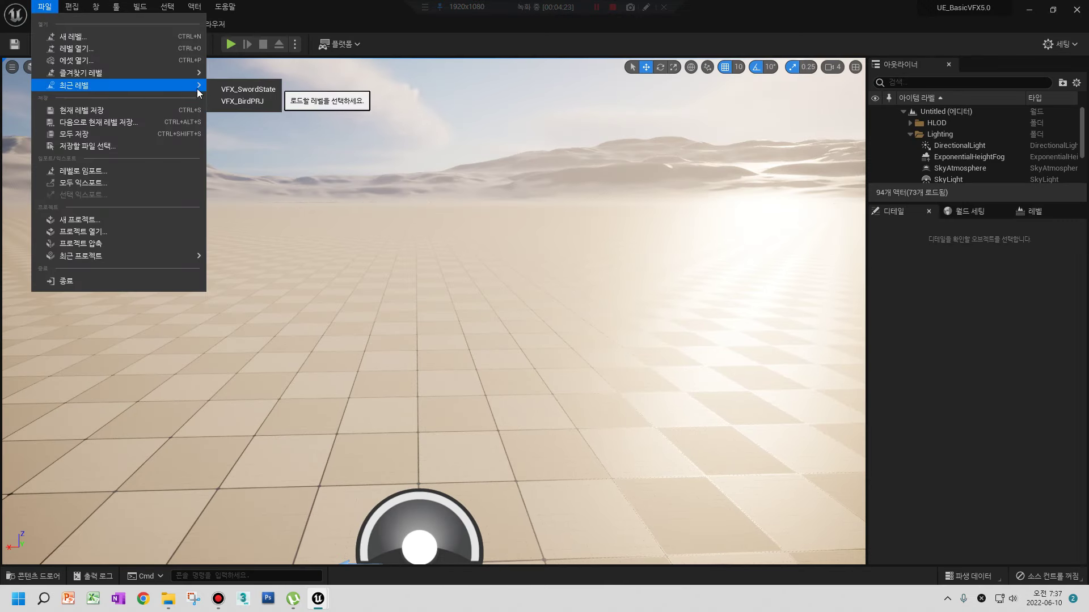
left_click(254, 93)
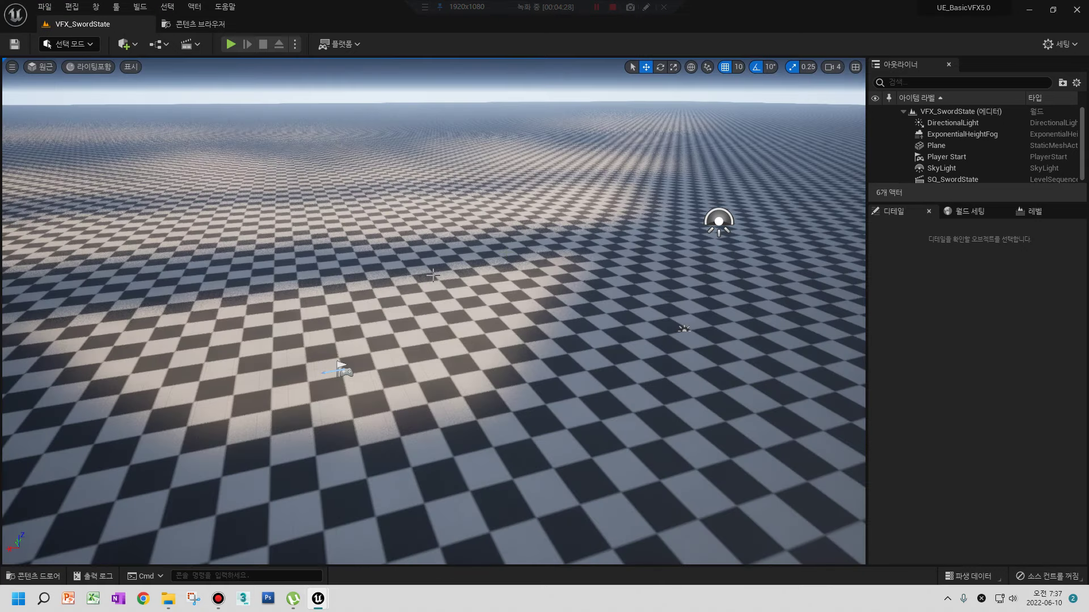
- Drag NS_TESTfire from the Particle folder onto the level's checkered floor
left_click(193, 23)
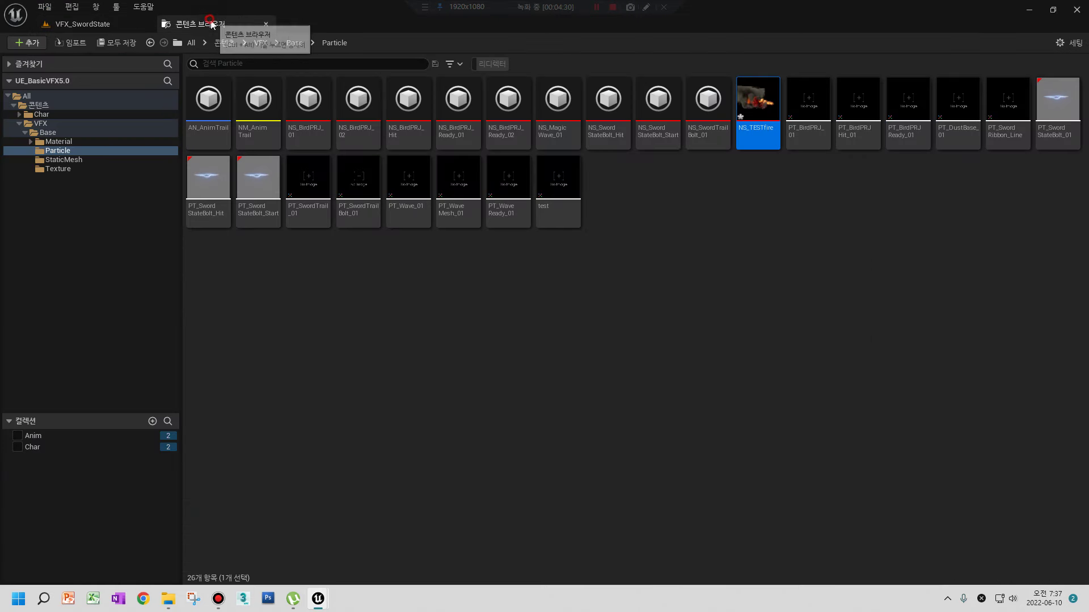
mouse_move(757, 127)
left_mouse_down()
mouse_move(398, 109)
mouse_move(85, 25)
left_mouse_up()
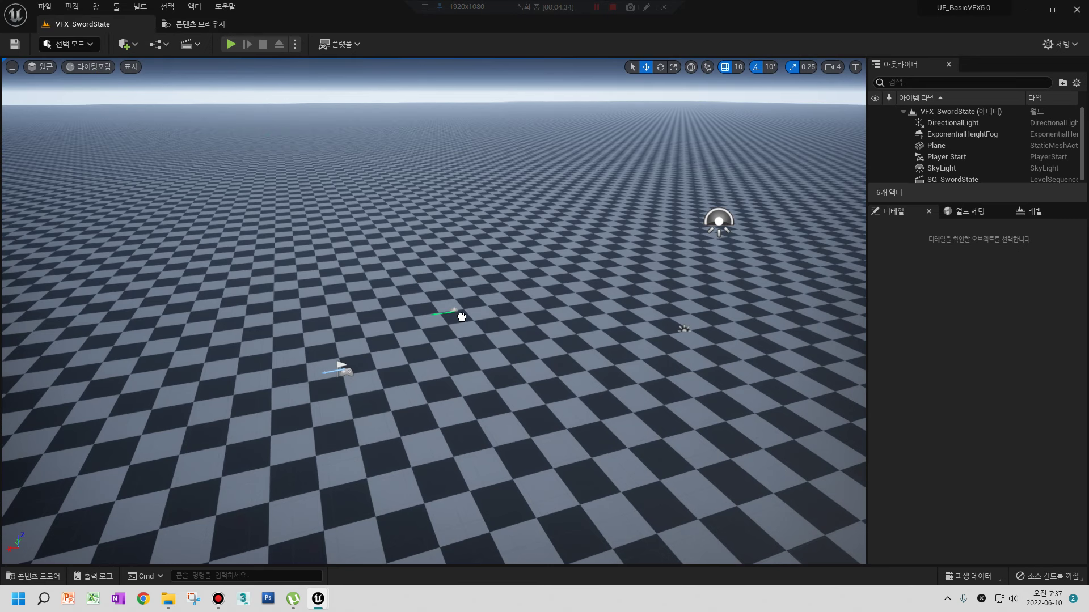
mouse_move(85, 25)
left_mouse_down()
mouse_move(527, 387)
mouse_move(495, 406)
left_mouse_up()
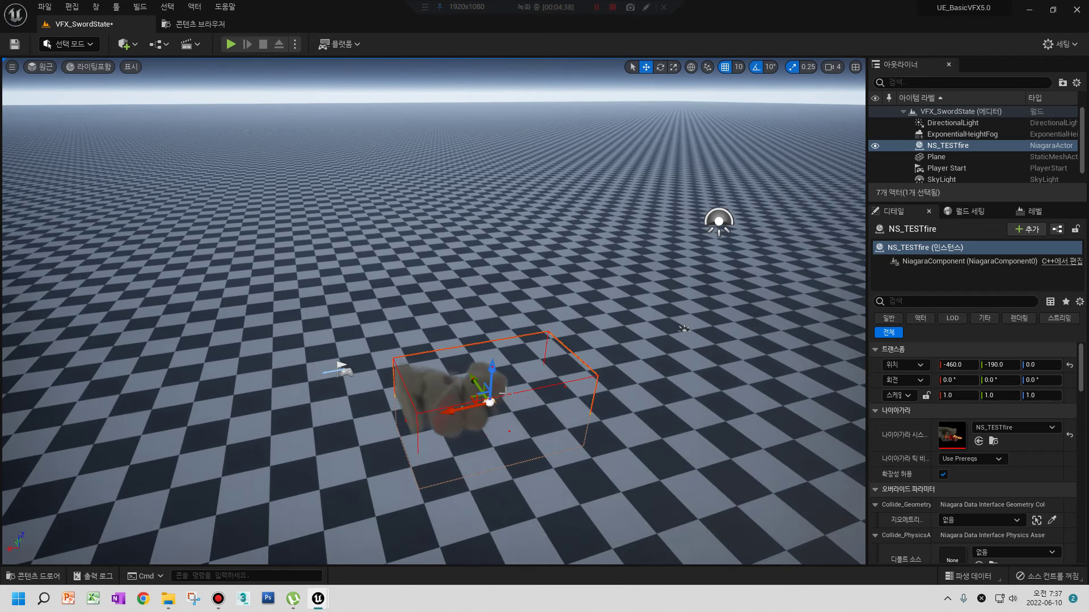
- Raise NS_TESTfire to Location Z 140 and frame the burning fire up close
left_click_drag(494, 378, 503, 339)
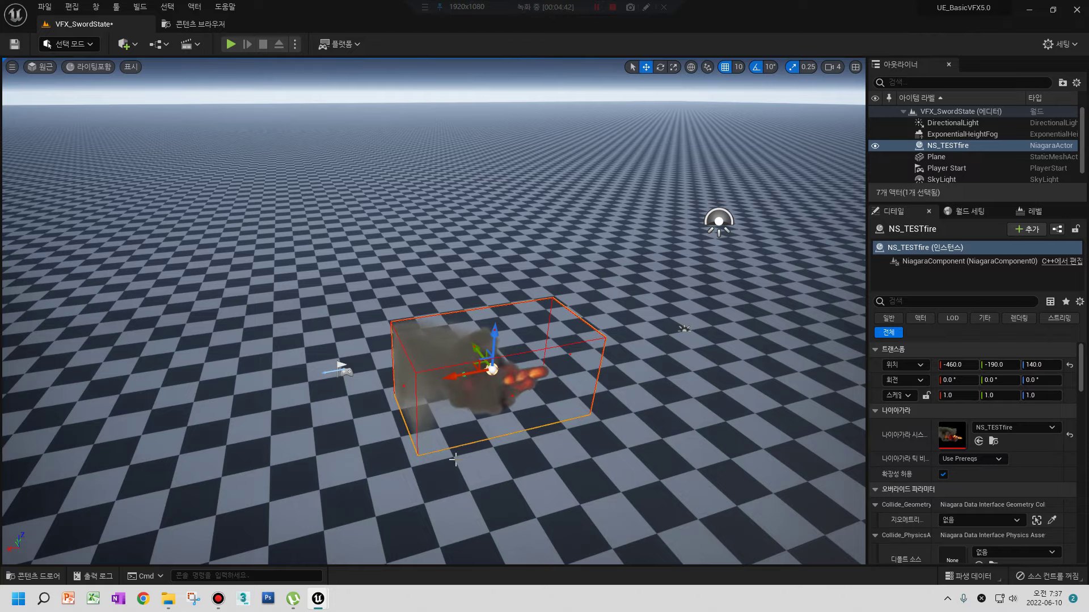
middle_click_drag(503, 339, 488, 334)
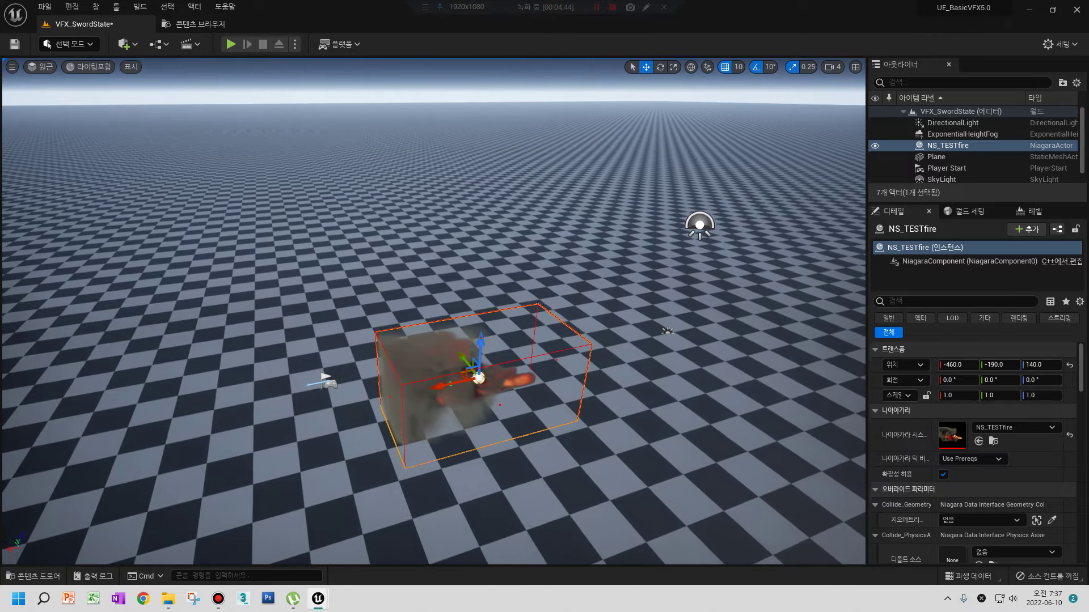
right_click_drag(487, 335, 488, 334)
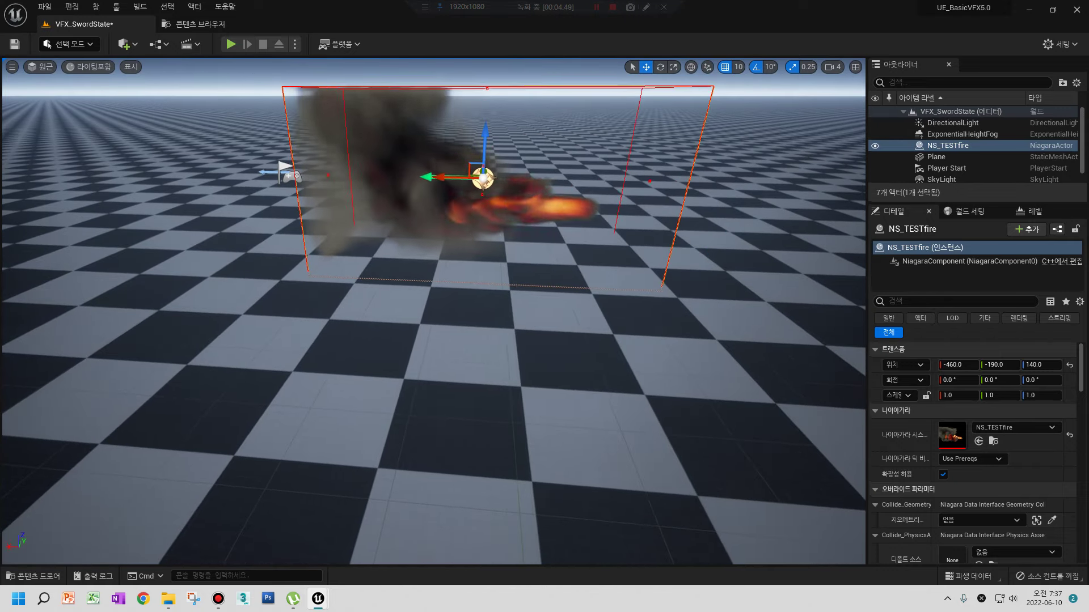
right_click_drag(512, 275, 512, 275)
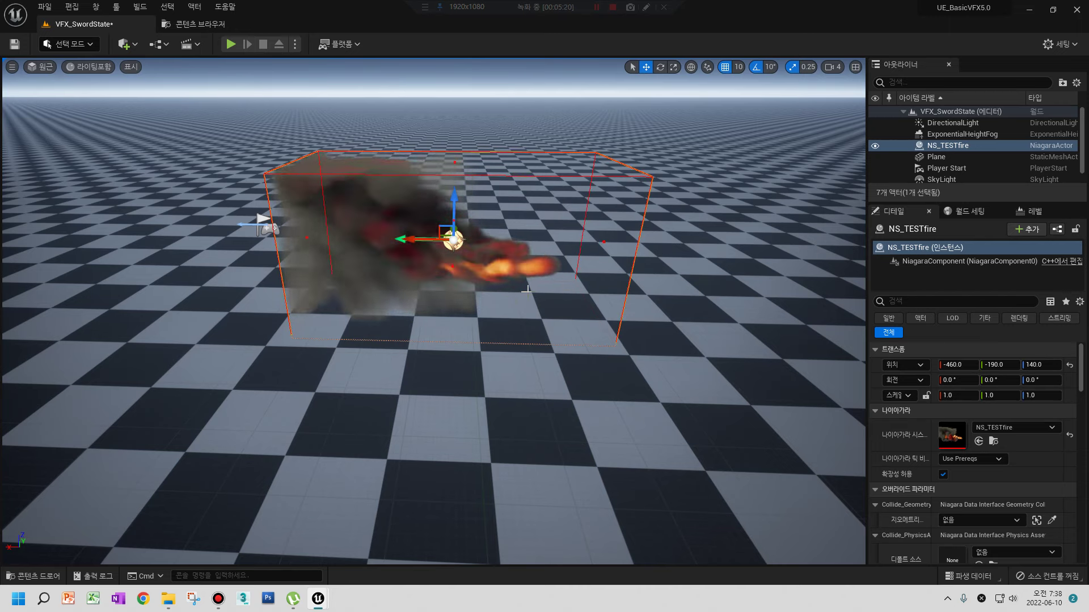
scroll(516, 291, "up", 2)
scroll(516, 290, "up", 2)
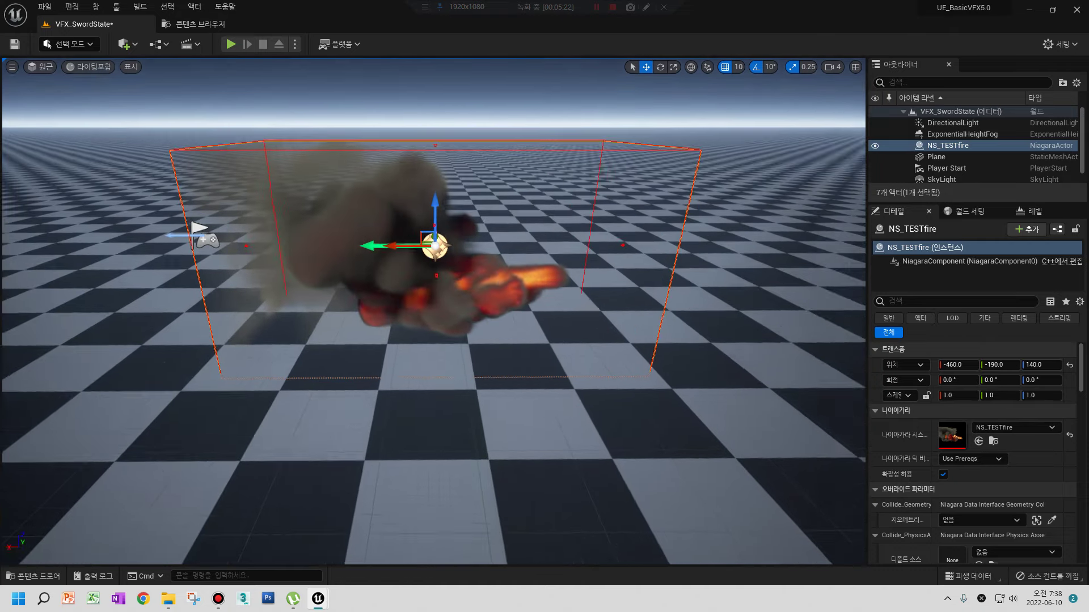
- Move NS_TESTfire along X and Y to Location -510, -280
right_click_drag(530, 340, 529, 321)
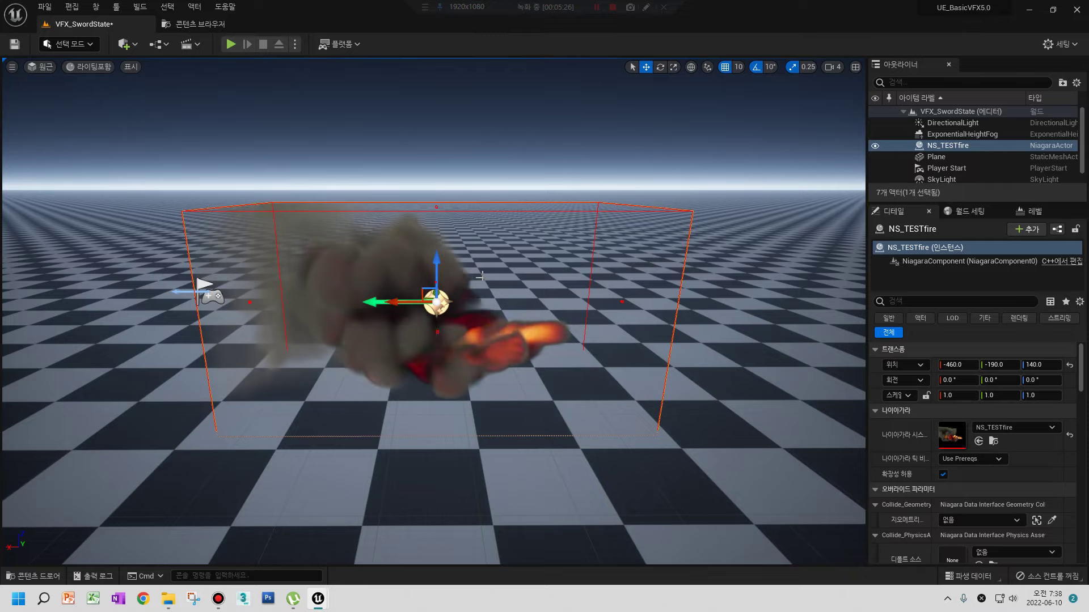
mouse_move(400, 304)
left_mouse_down()
mouse_move(92, 269)
mouse_move(850, 269)
mouse_move(492, 296)
left_mouse_up()
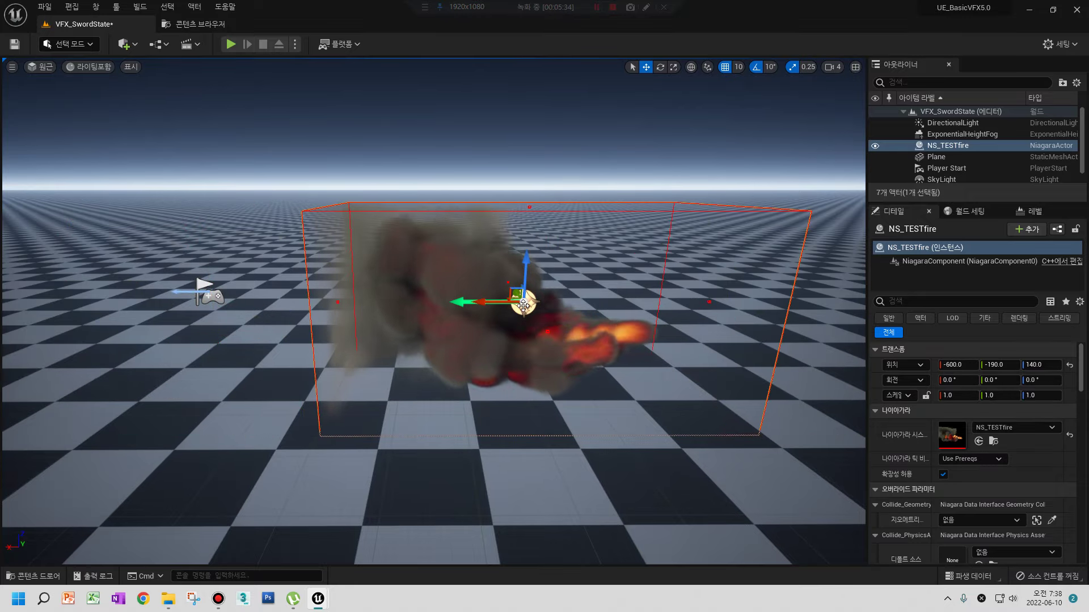
mouse_move(521, 296)
left_mouse_down()
mouse_move(553, 266)
mouse_move(540, 306)
left_mouse_up()
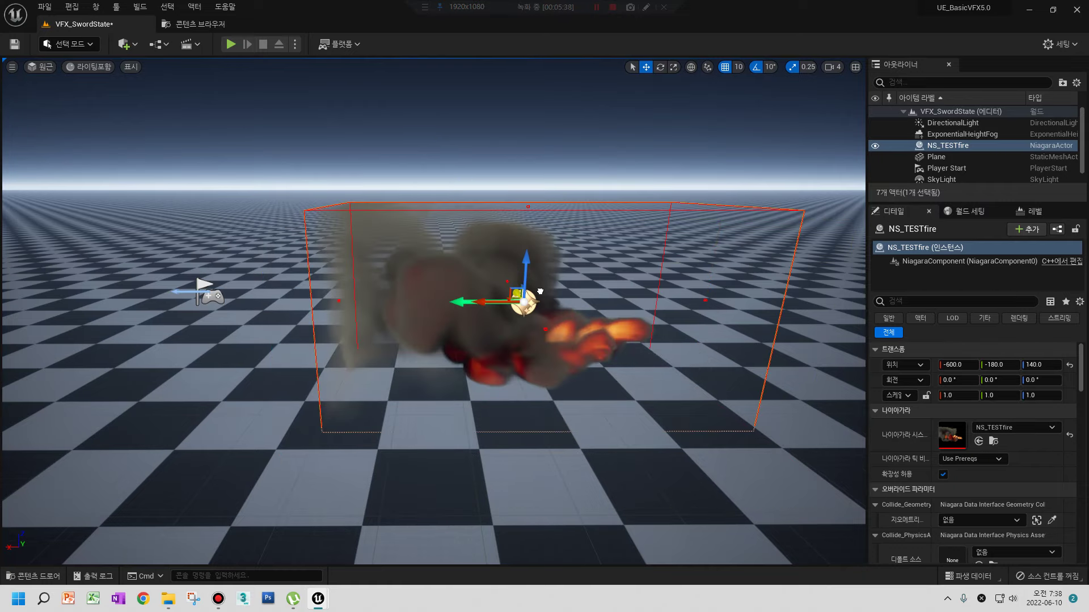
left_click_drag(541, 306, 339, 298)
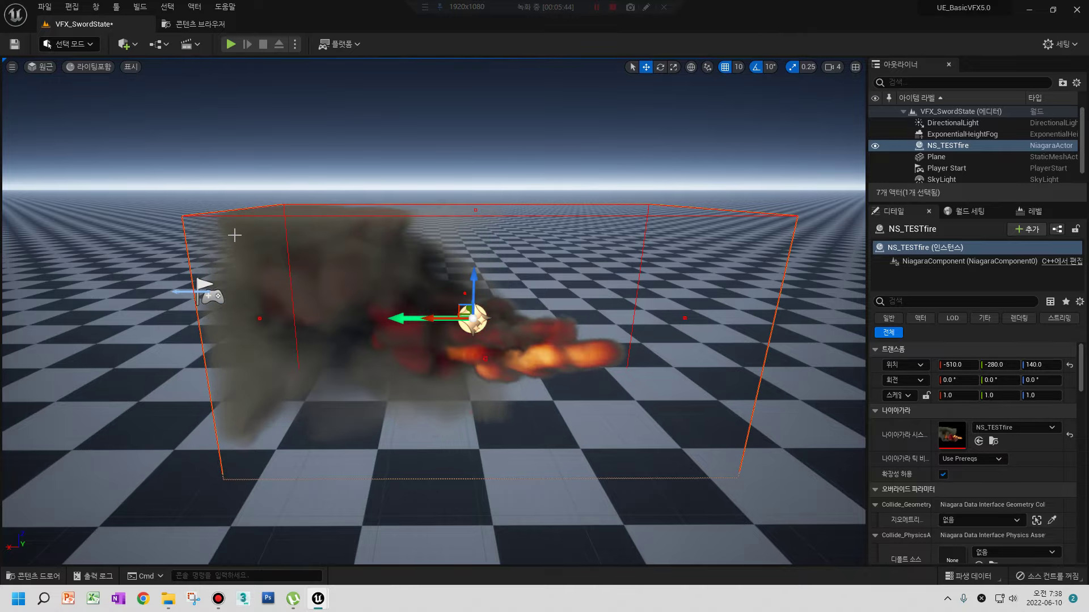
- Pull the view back from the fire and open NS_TESTfire in the Niagara editor
mouse_move(307, 409)
left_mouse_down()
mouse_move(363, 340)
mouse_move(363, 374)
left_mouse_up()
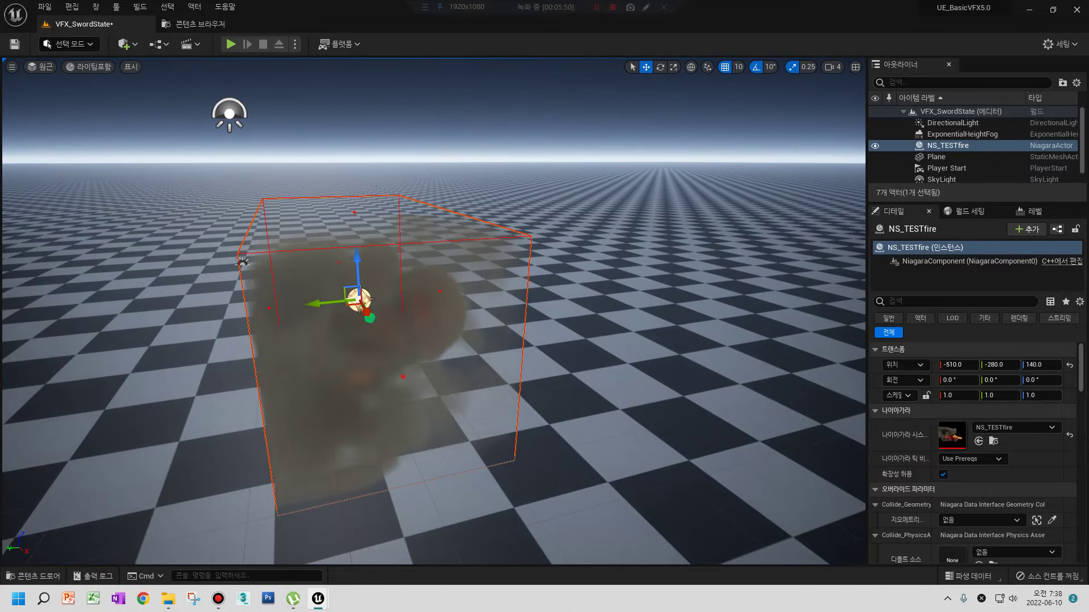
mouse_move(363, 375)
left_mouse_down()
mouse_move(397, 351)
mouse_move(409, 363)
mouse_move(417, 340)
left_mouse_up()
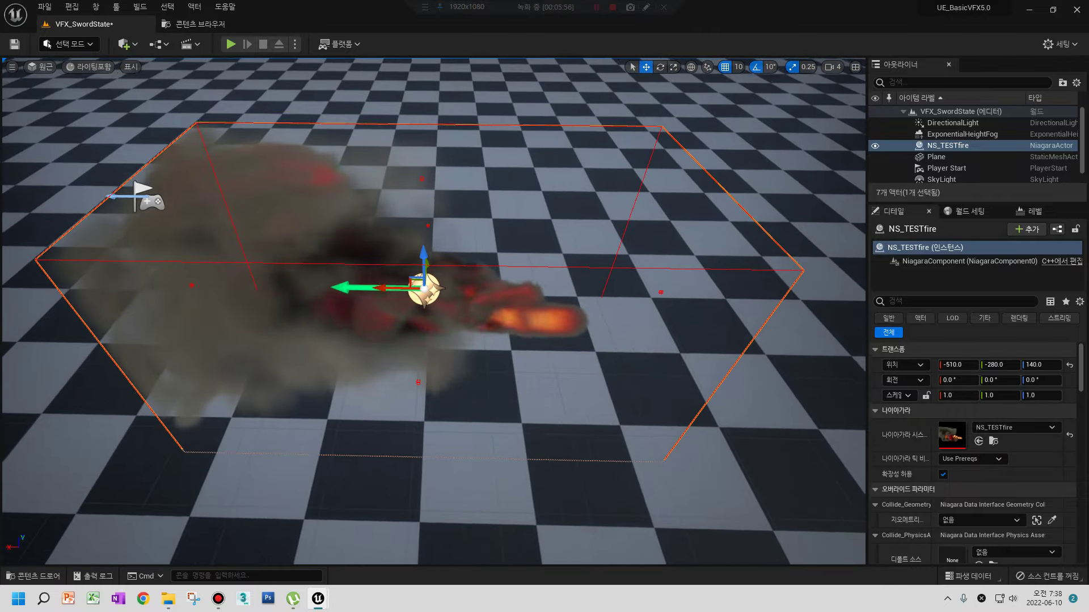
left_click_drag(417, 341, 297, 384)
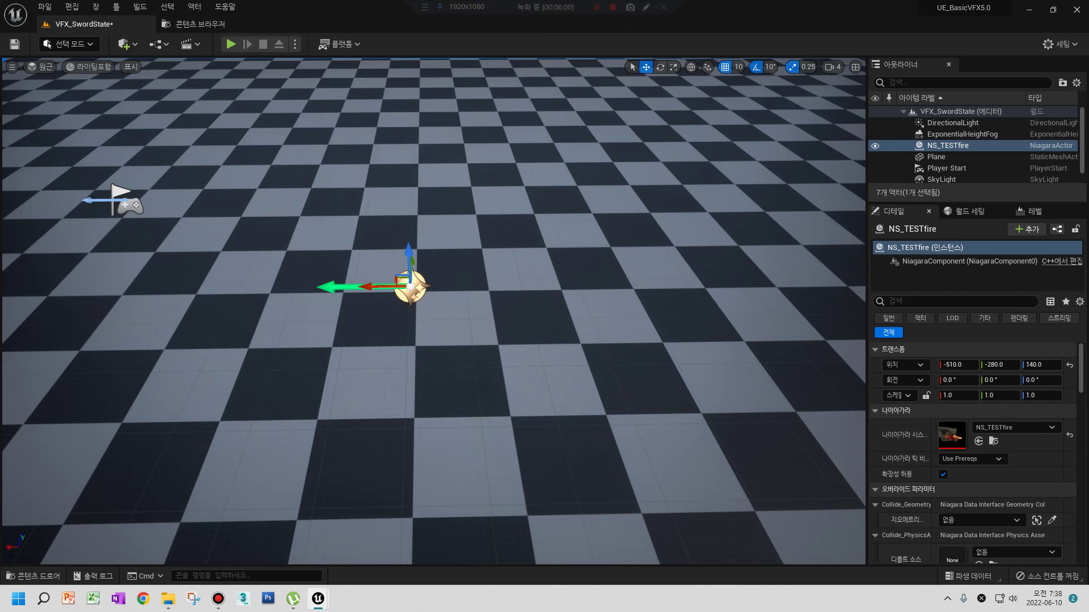
key("ctrl+e")
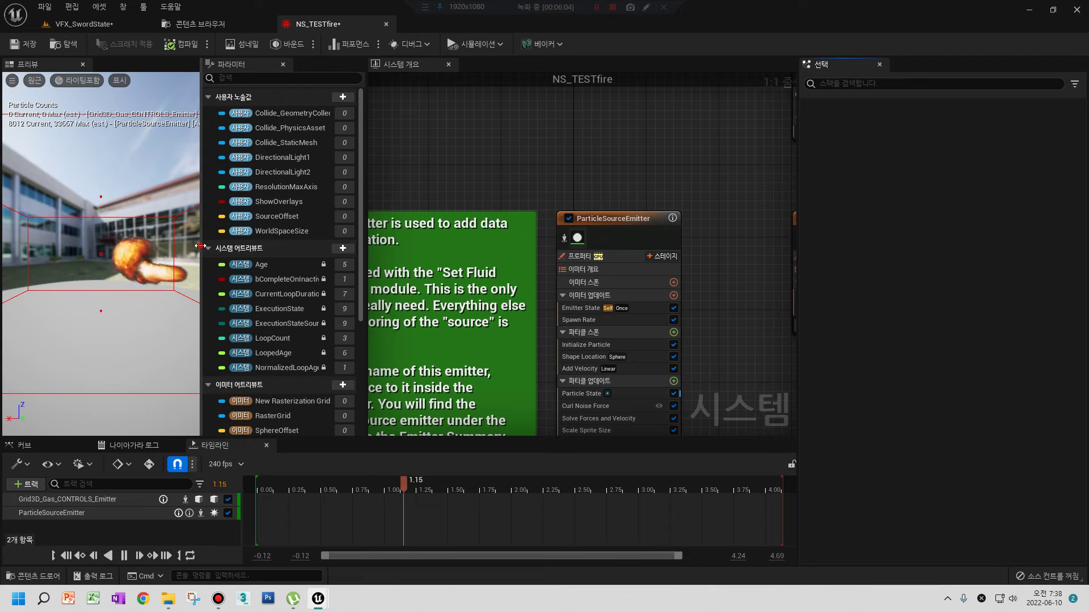
- Enlarge the preview panel and bring the NS_TESTfire editor tab to the front
left_click_drag(202, 252, 295, 248)
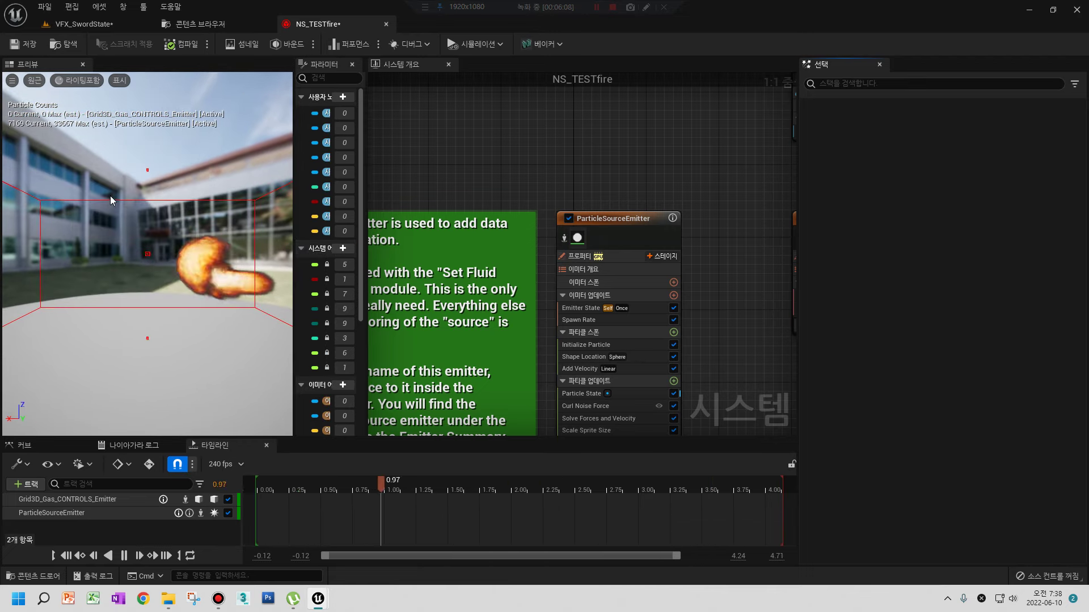
left_click(105, 23)
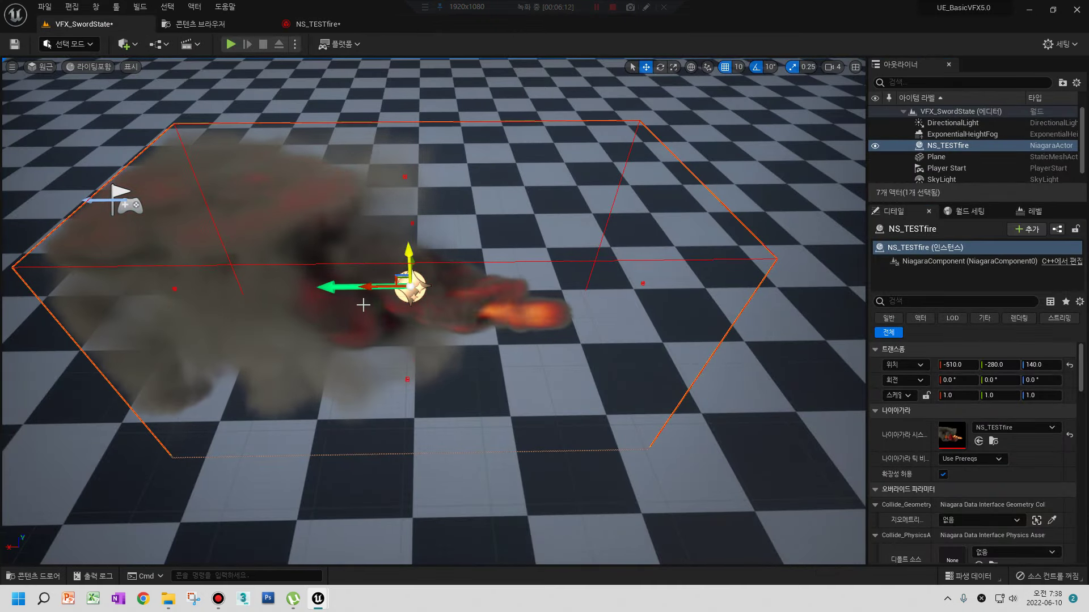
left_click(293, 27)
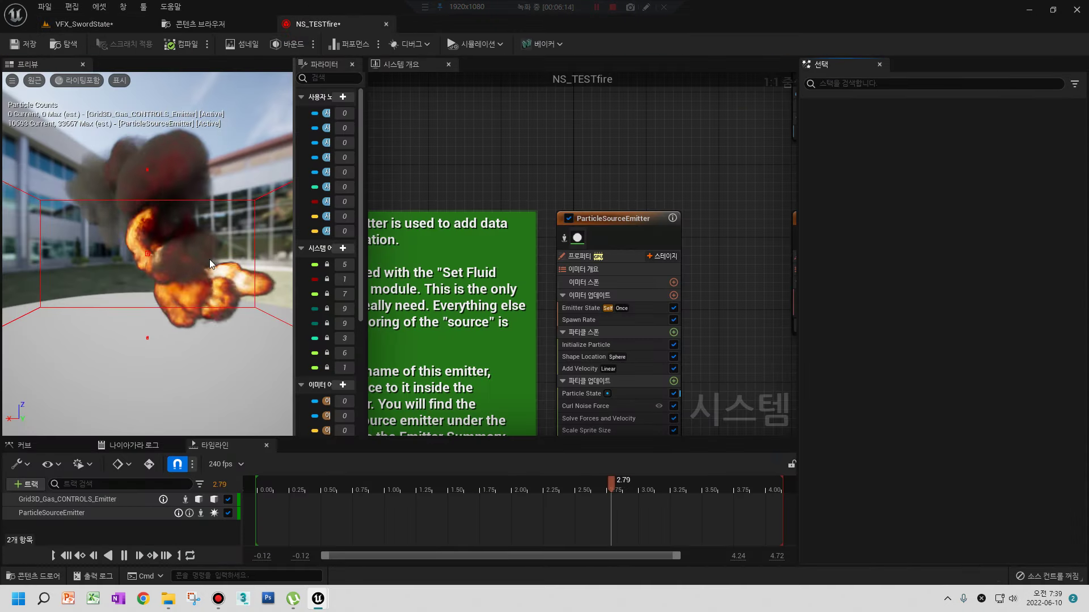
- Orbit the preview around the fire from low and wide angles, checking the particle counts
left_click_drag(179, 285, 182, 284)
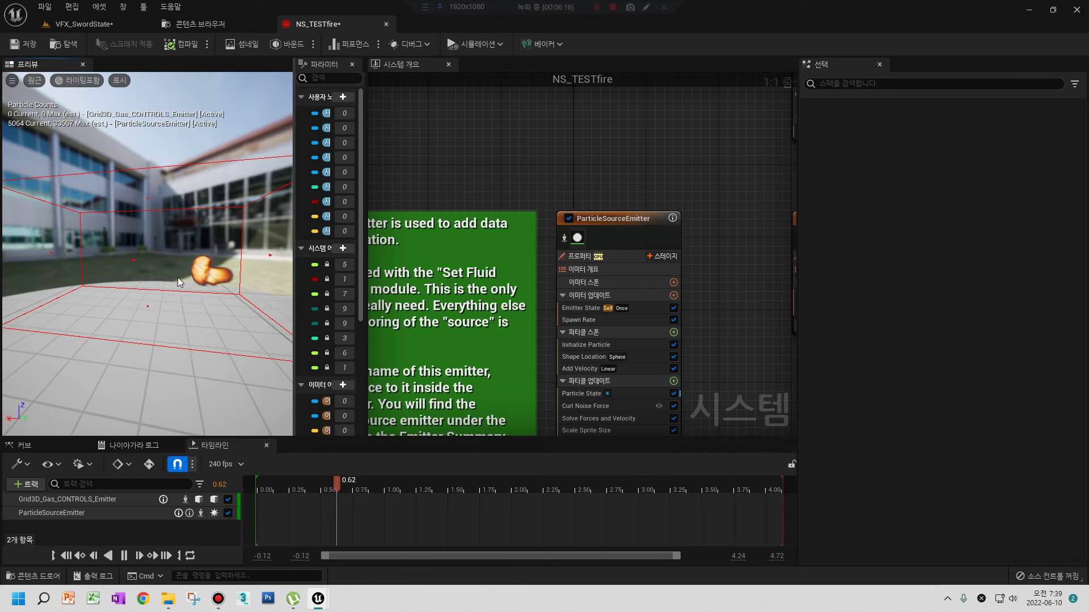
left_click(11, 81)
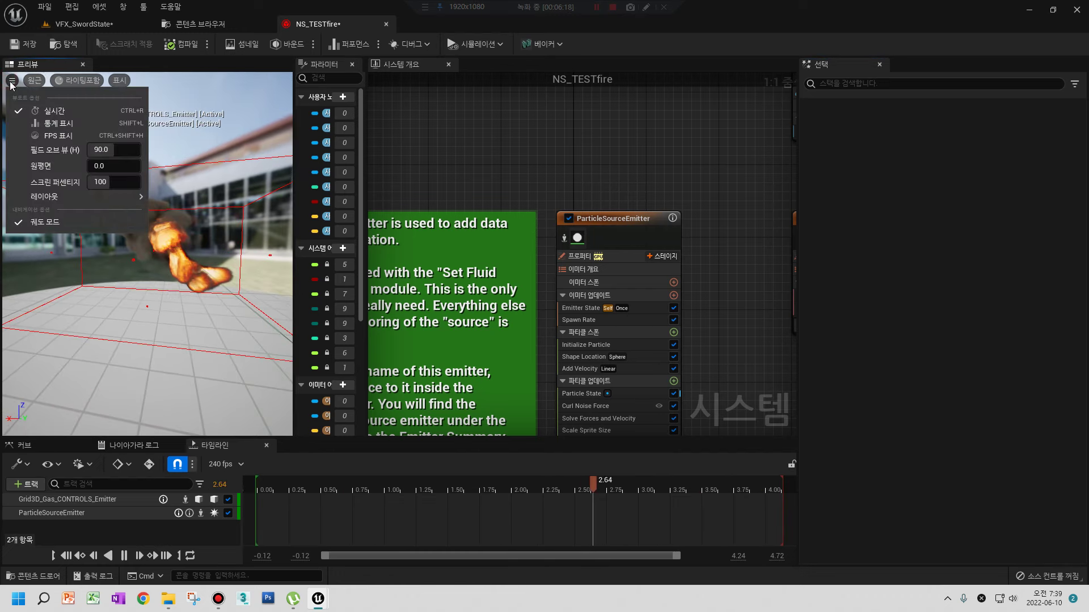
left_click_drag(79, 175, 113, 187)
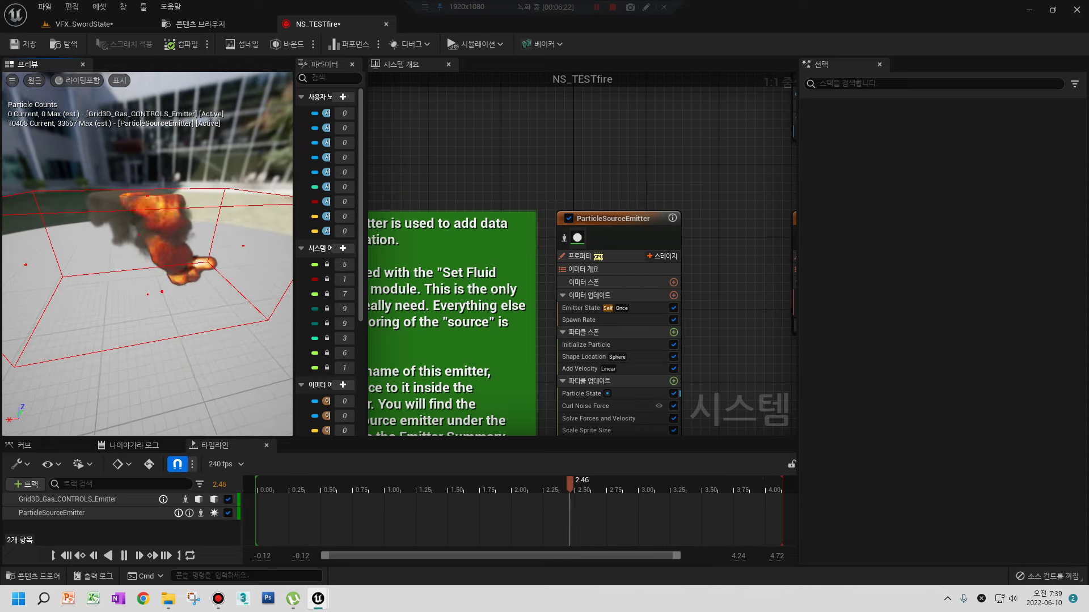
left_click(12, 81)
left_click(97, 183)
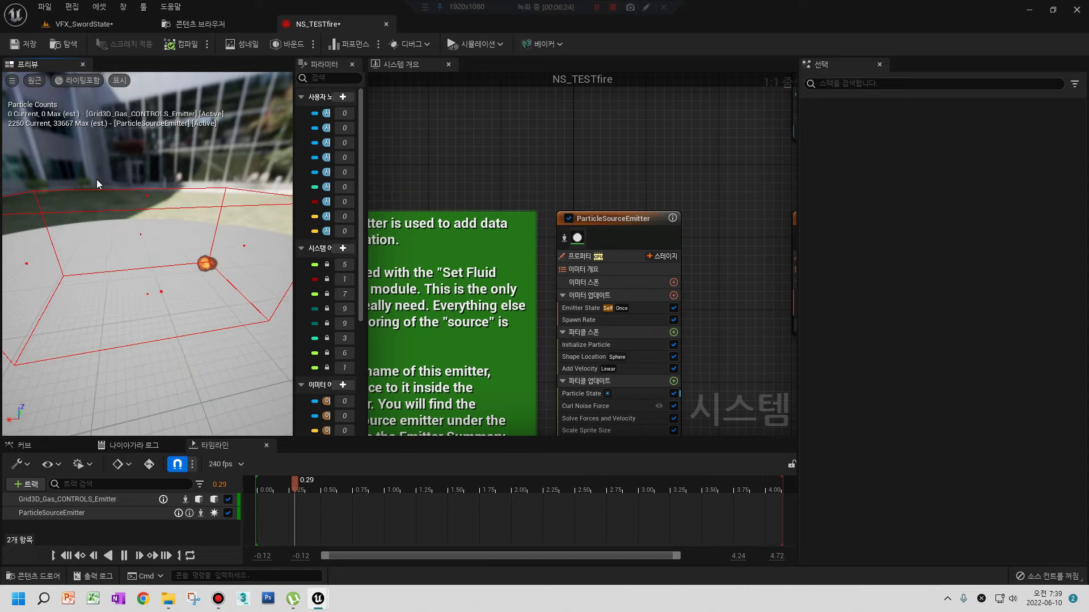
left_click_drag(193, 238, 192, 272)
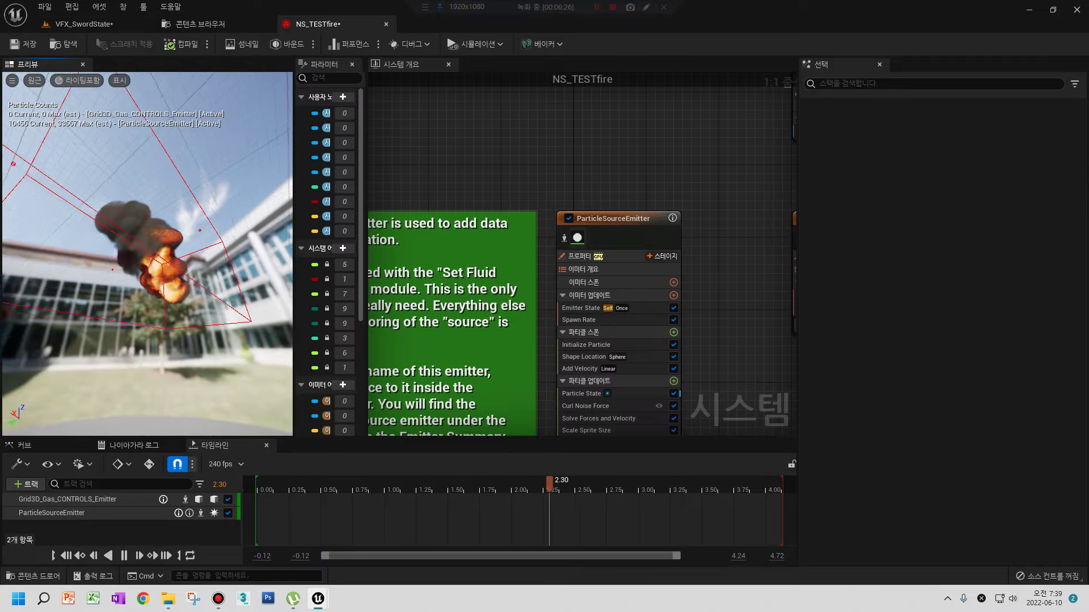
left_click_drag(193, 272, 193, 340)
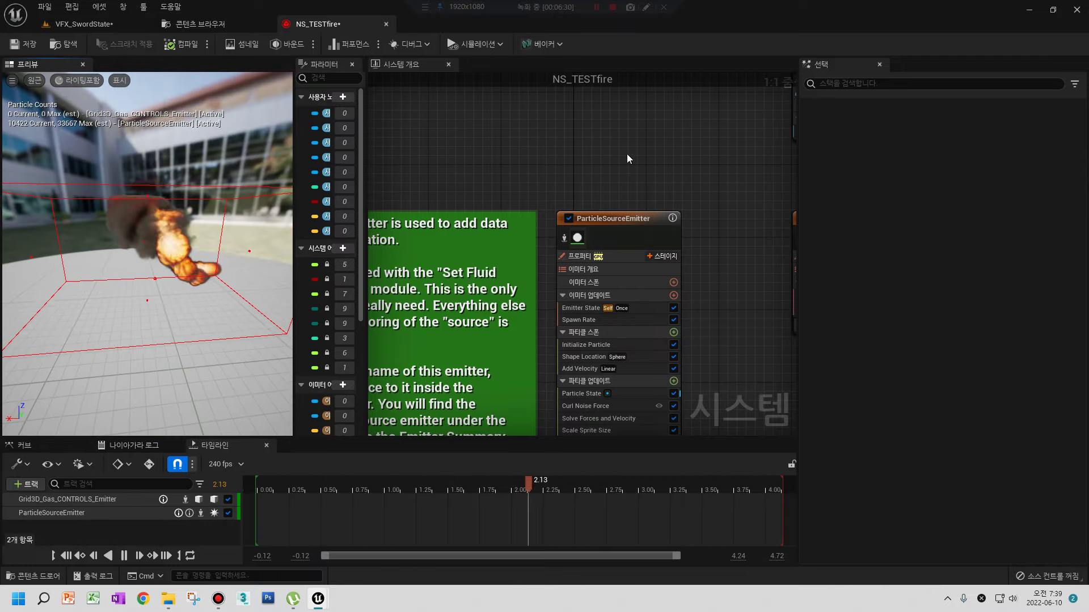
- Move the Grid3D_Gas_CONTROLS_Emitter node beside ParticleSourceEmitter and show the source emitter's settings
scroll(586, 145, "down", 4)
mouse_move(661, 160)
right_mouse_down()
mouse_move(538, 310)
mouse_move(479, 328)
right_mouse_up()
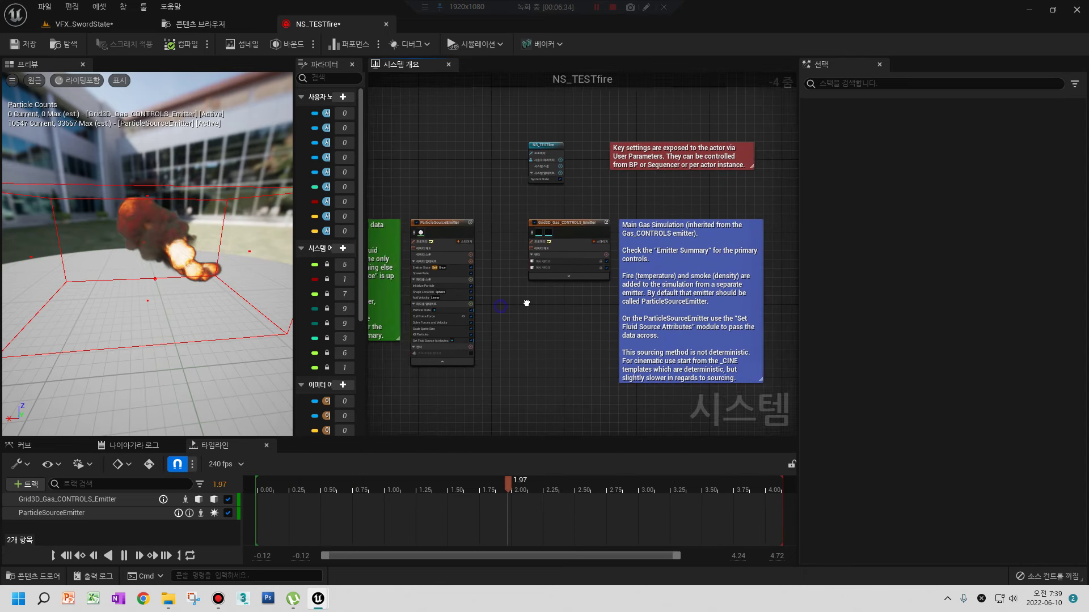
scroll(480, 327, "up", 3)
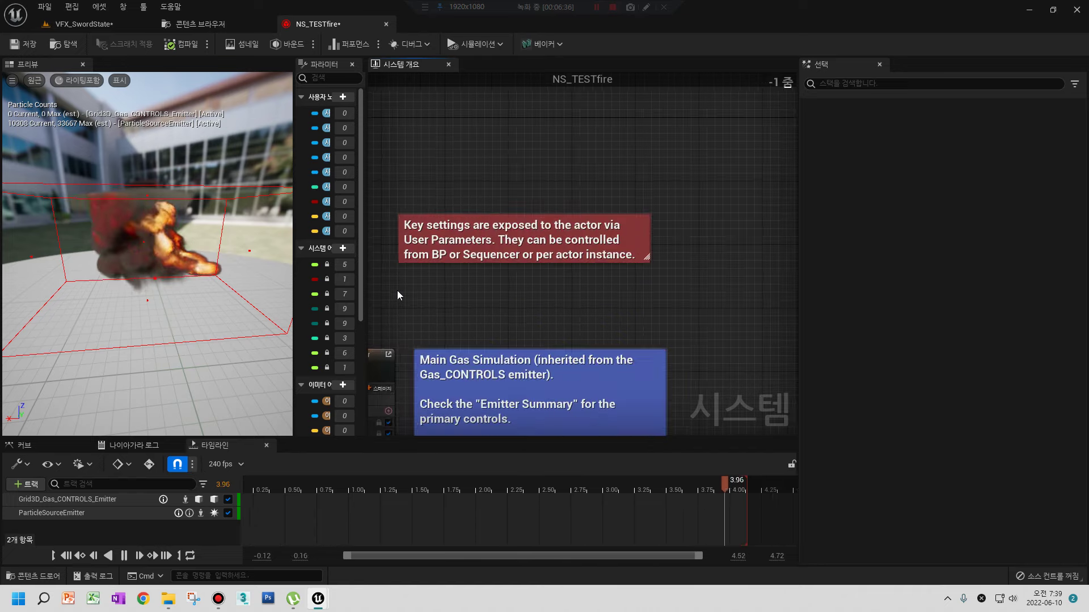
scroll(414, 308, "up", 1)
scroll(451, 319, "down", 3)
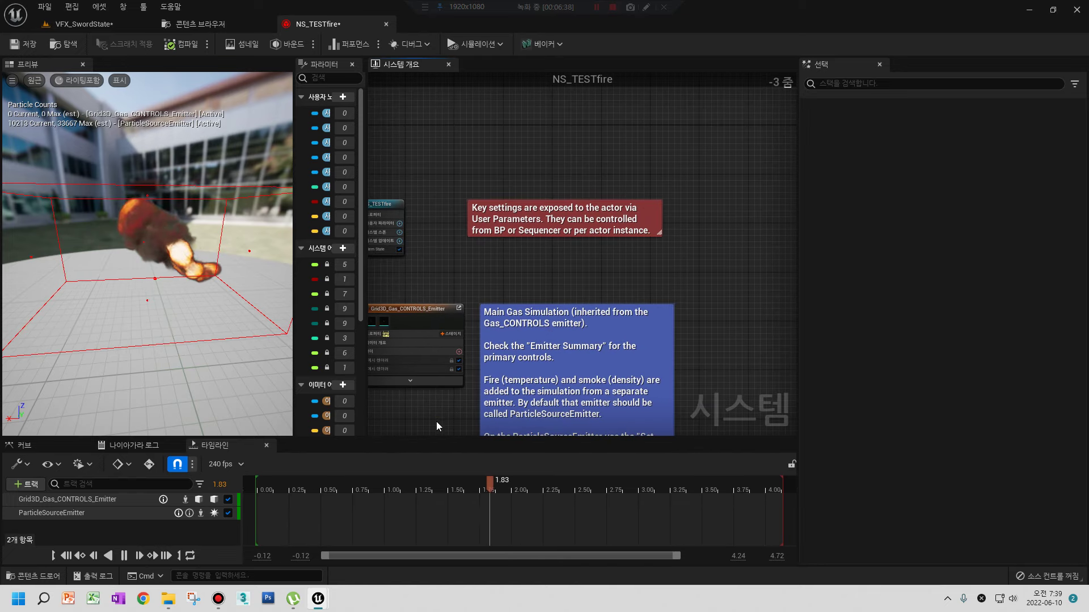
right_click_drag(437, 423, 548, 292)
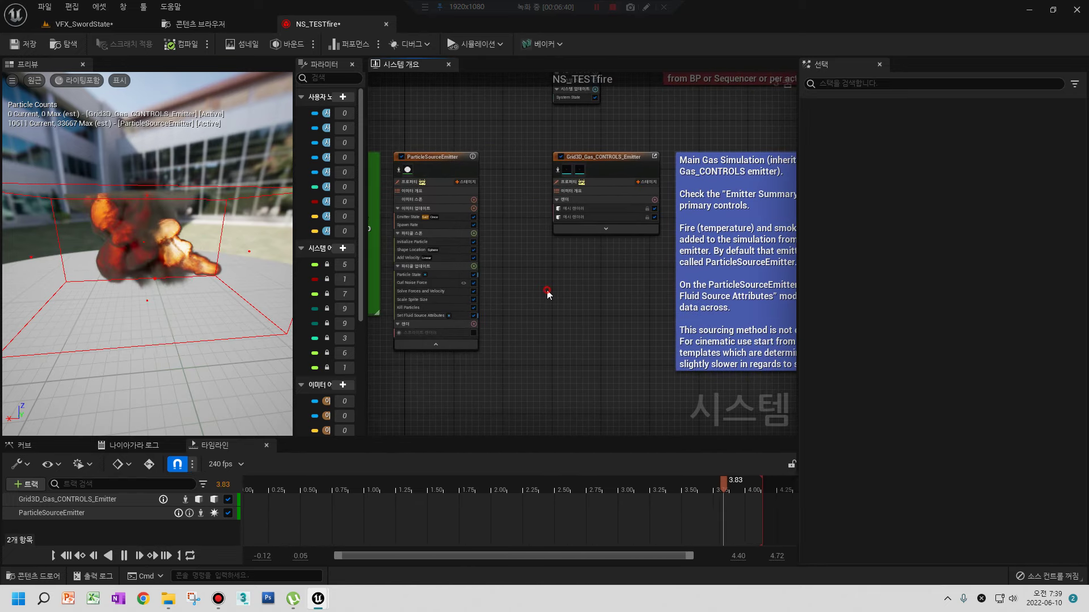
scroll(532, 266, "up", 2)
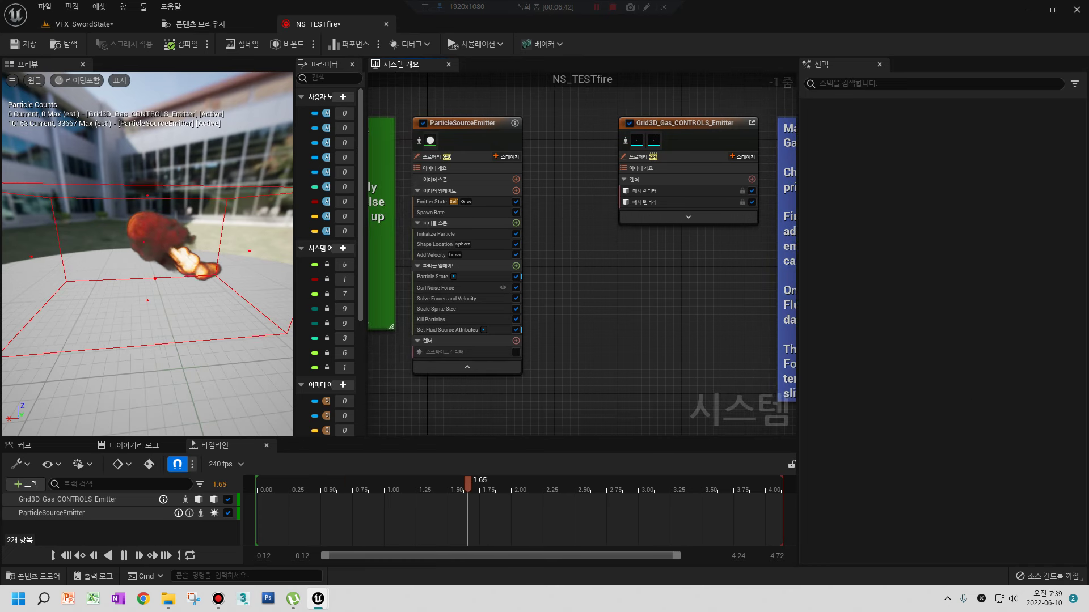
left_click(449, 329)
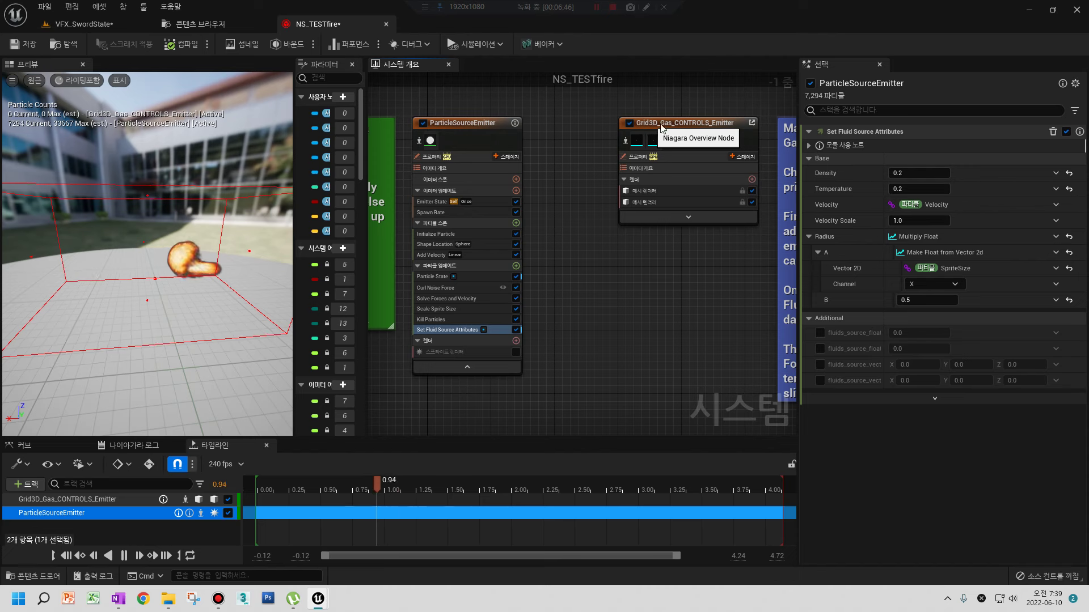
left_click_drag(706, 126, 644, 128)
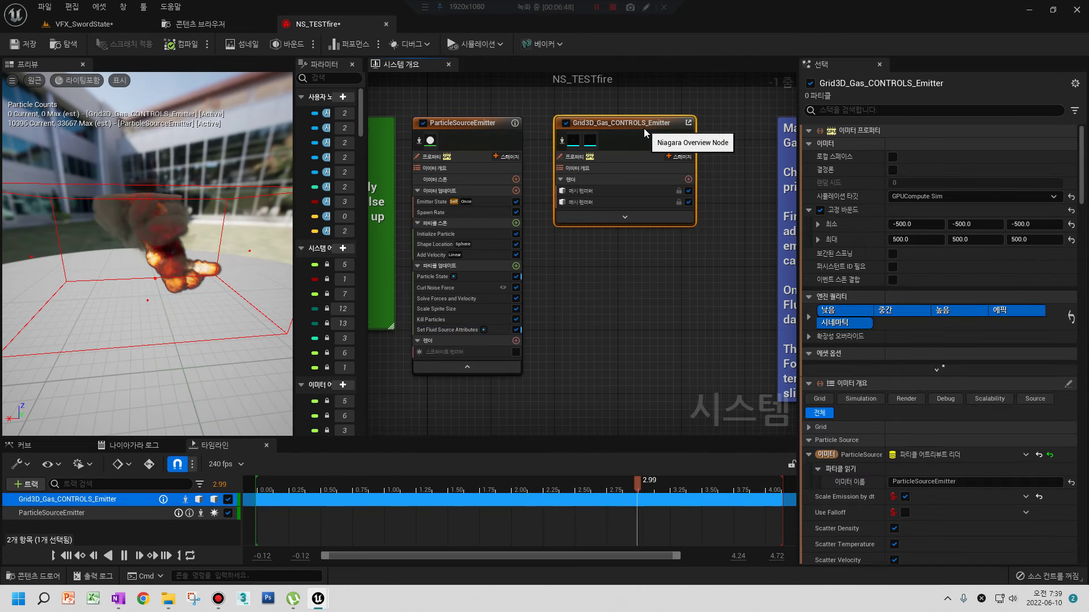
left_click(486, 126)
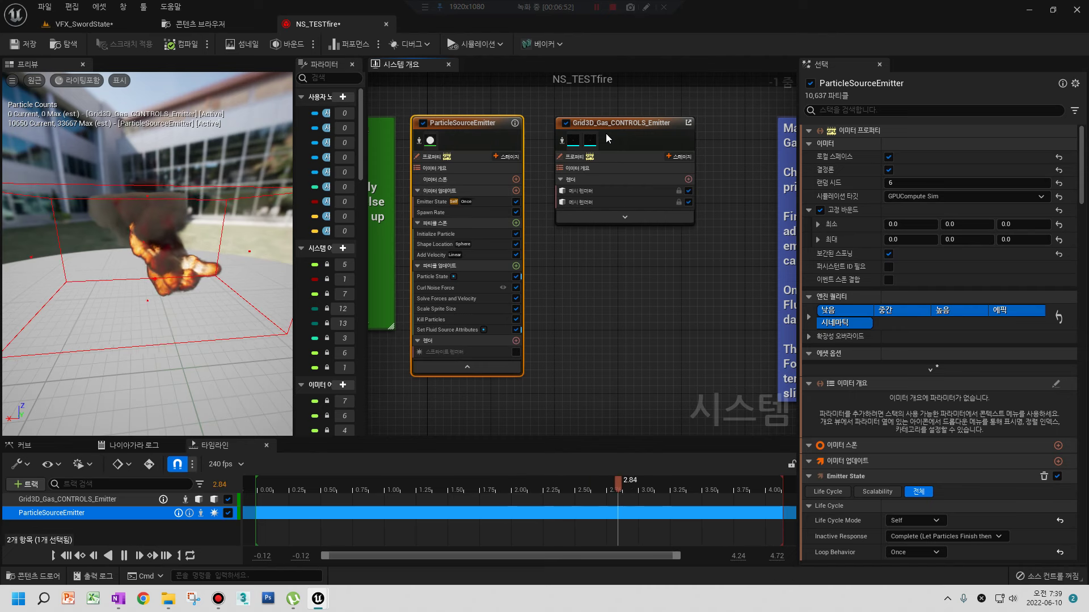
- Turn off Grid3D_Gas_CONTROLS_Emitter and orbit the preview to see only the white source particles
left_click(648, 129)
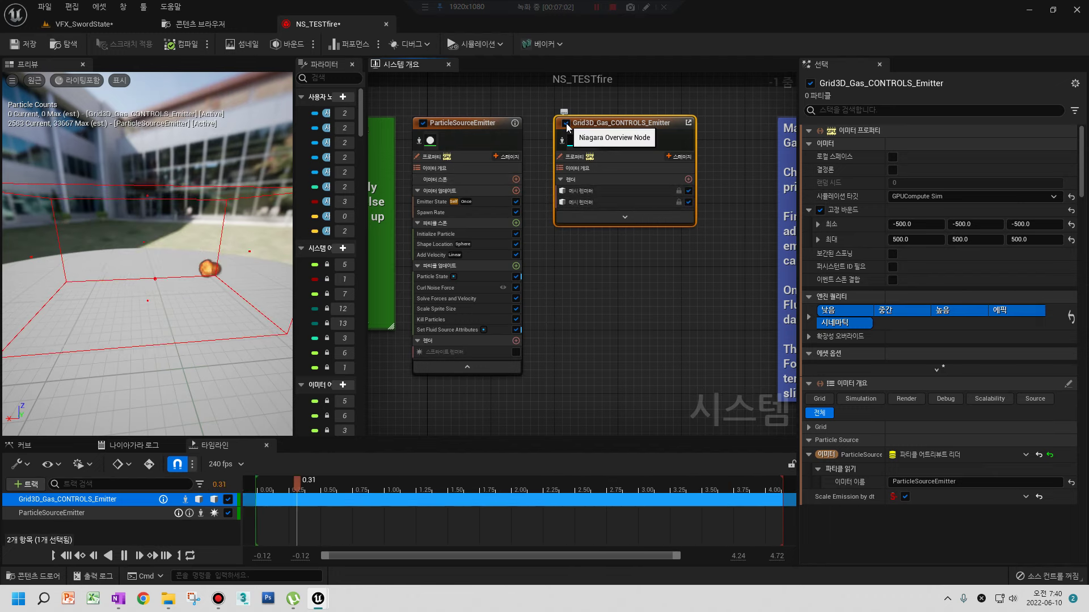
left_click(566, 124)
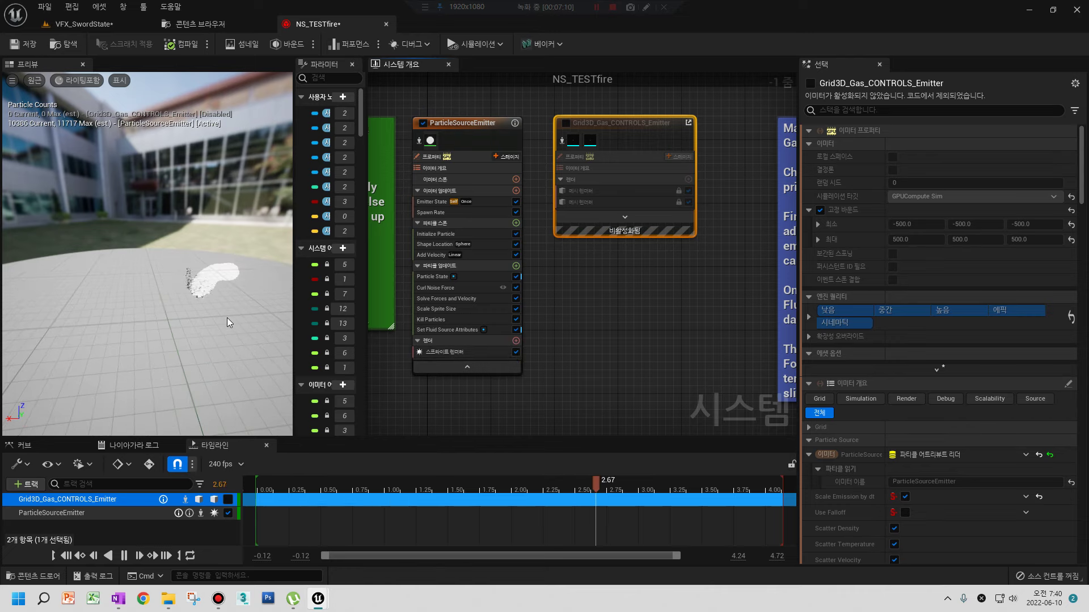
left_click_drag(269, 326, 261, 319)
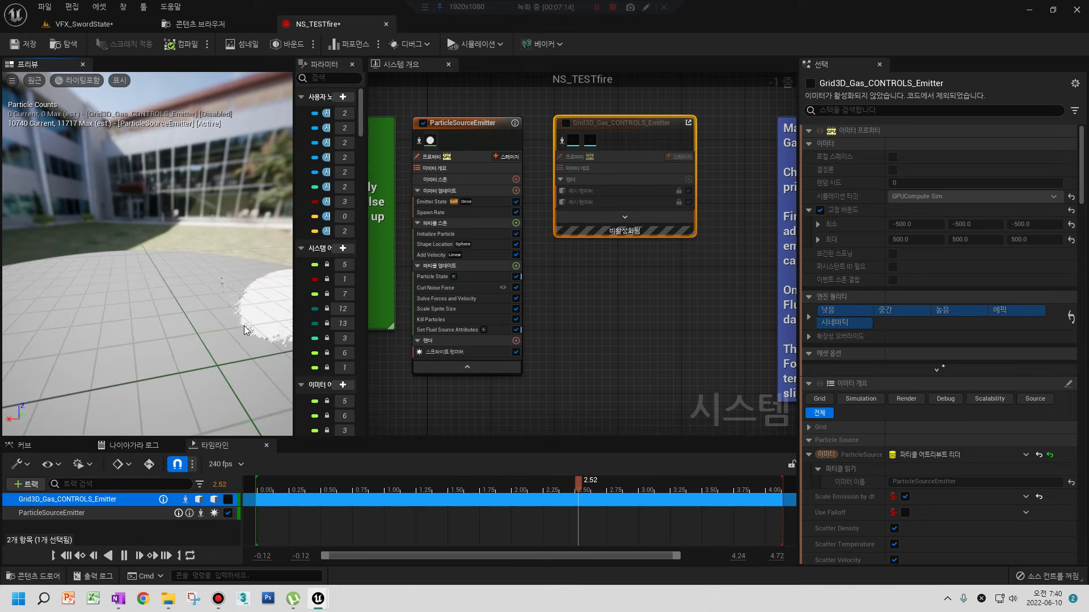
left_click_drag(256, 316, 253, 325)
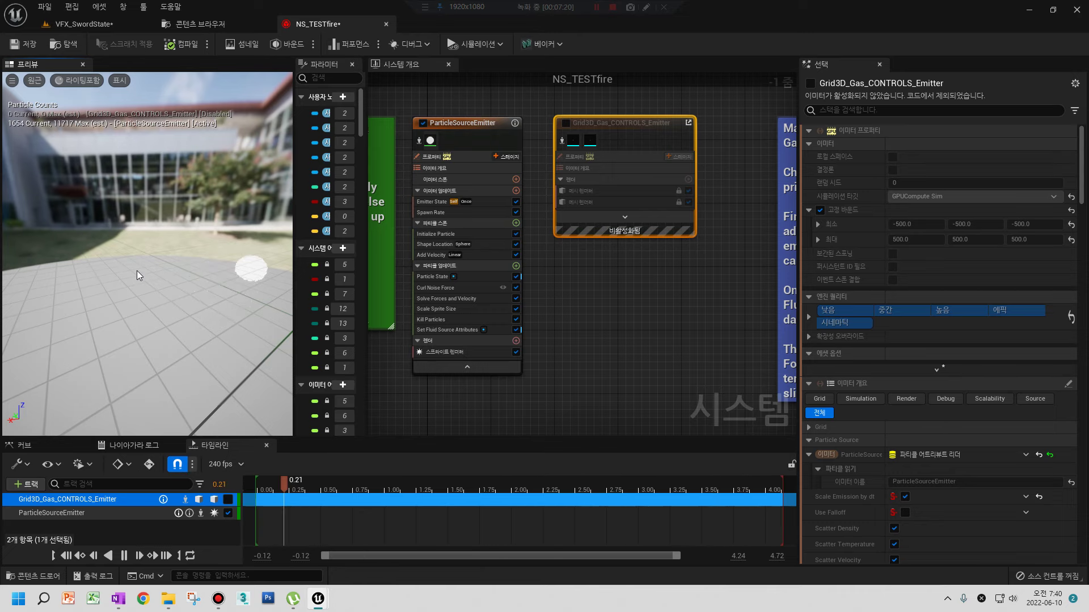
left_click_drag(165, 299, 238, 252)
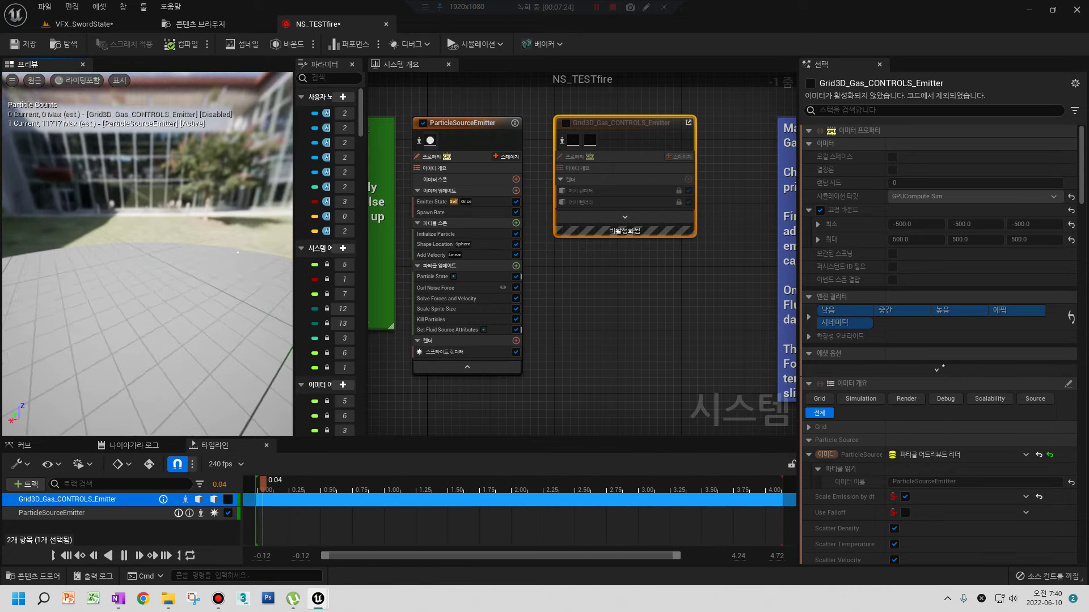
left_click(439, 163)
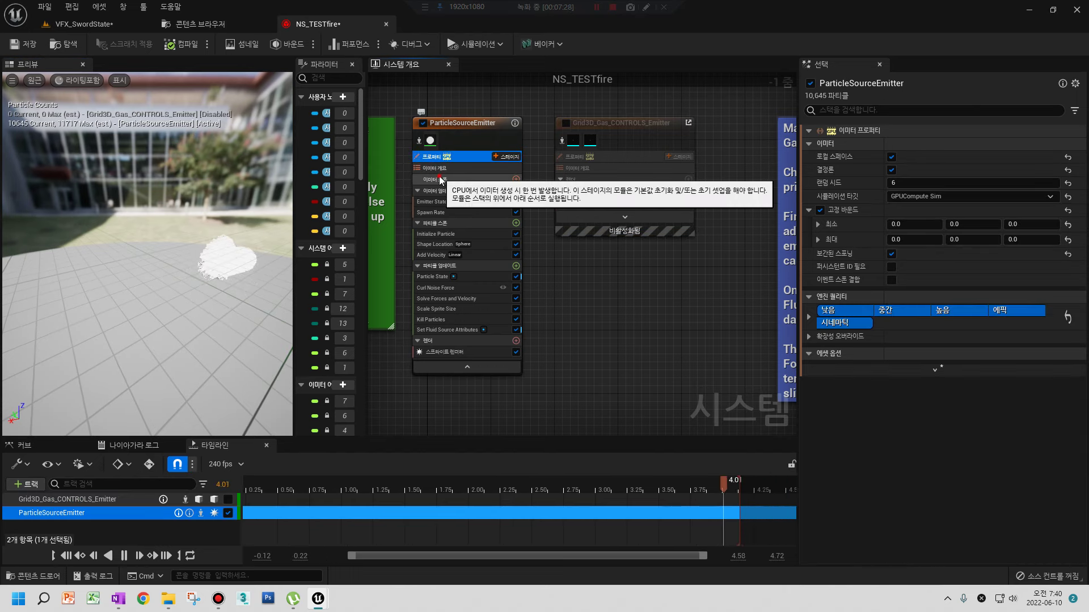
- Inspect Emitter Spawn, Properties, Particle State, Curl Noise Force, Scale Sprite Size and Set Fluid Source Attributes
left_click(440, 180)
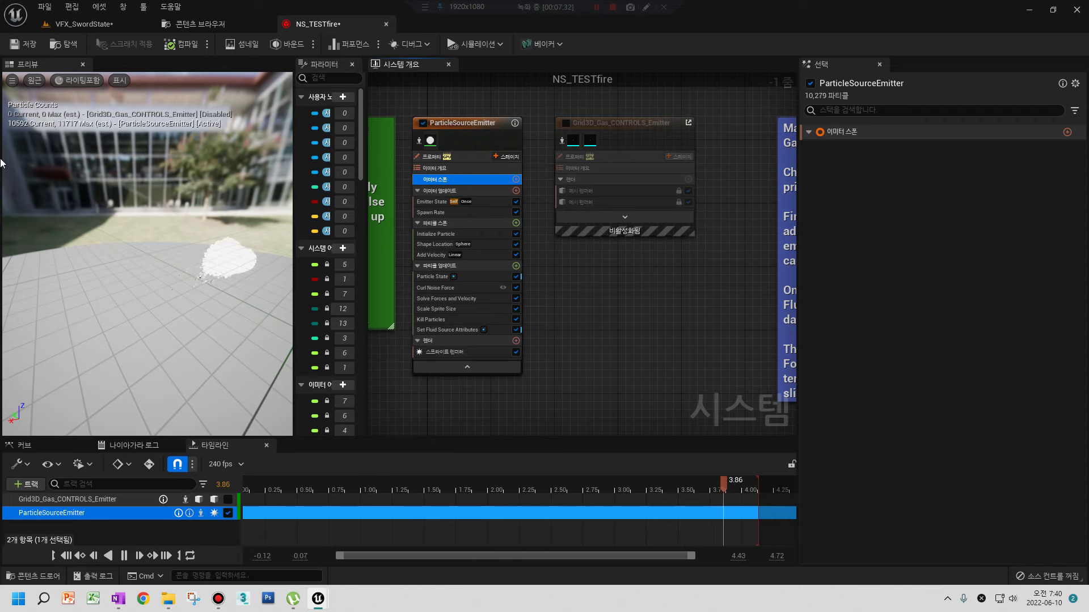
left_click(465, 154)
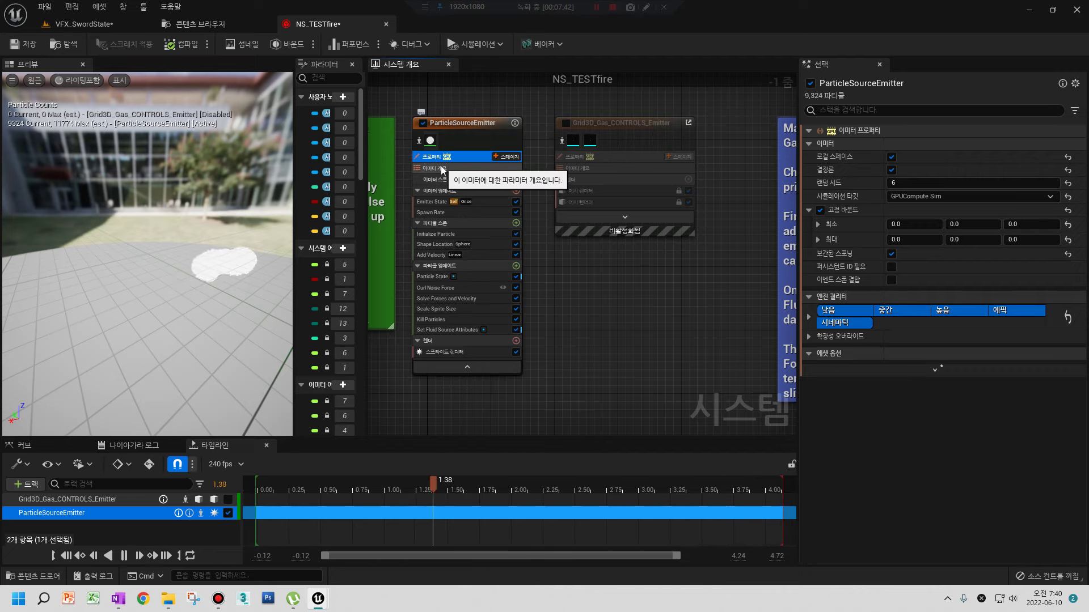
left_click(437, 278)
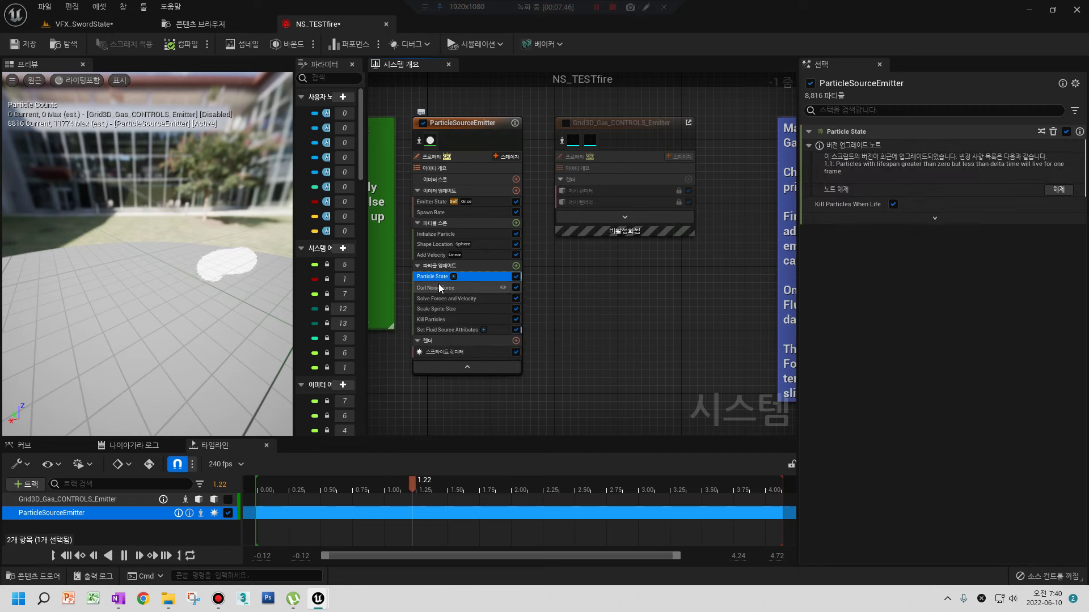
left_click(438, 286)
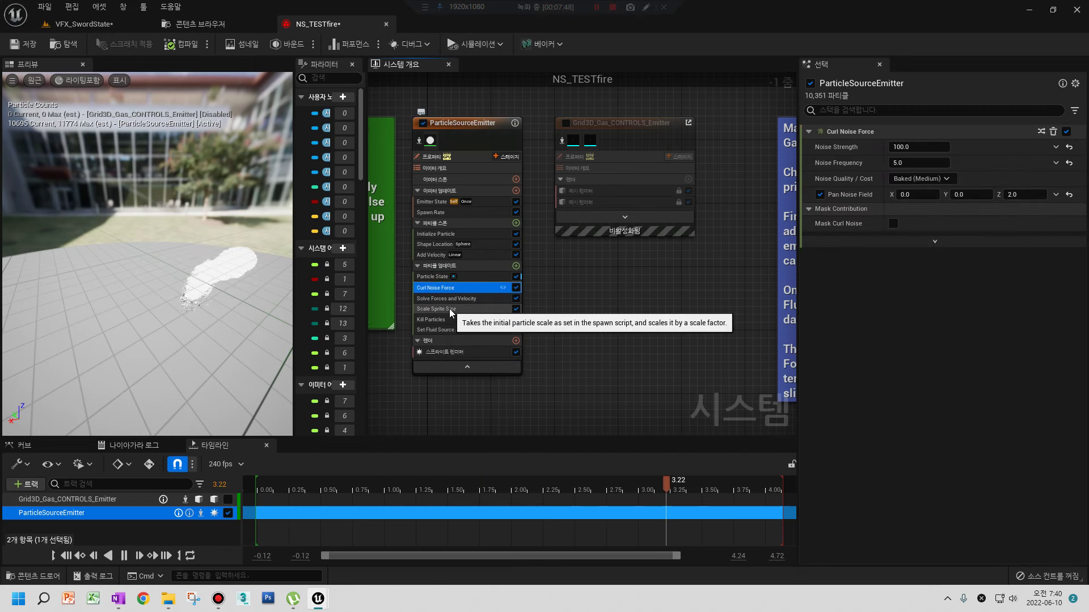
left_click(449, 308)
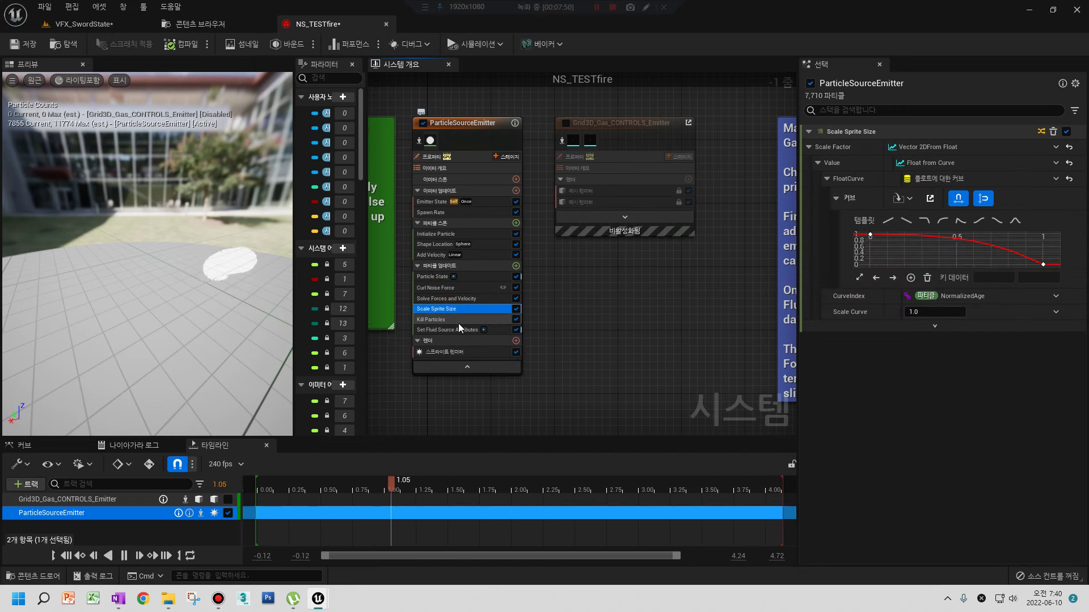
left_click(459, 329)
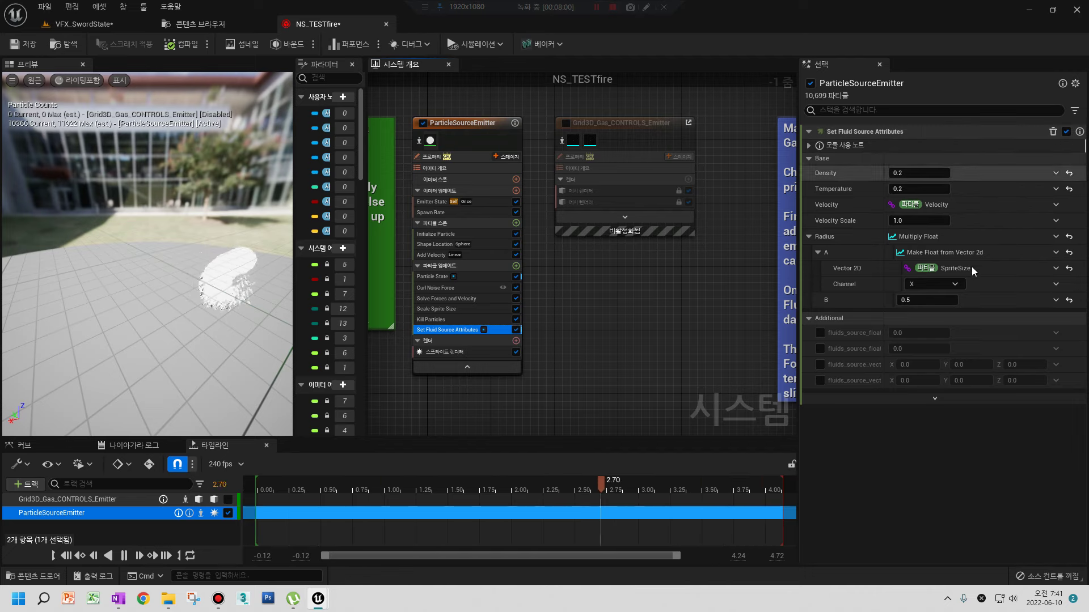
left_click(809, 148)
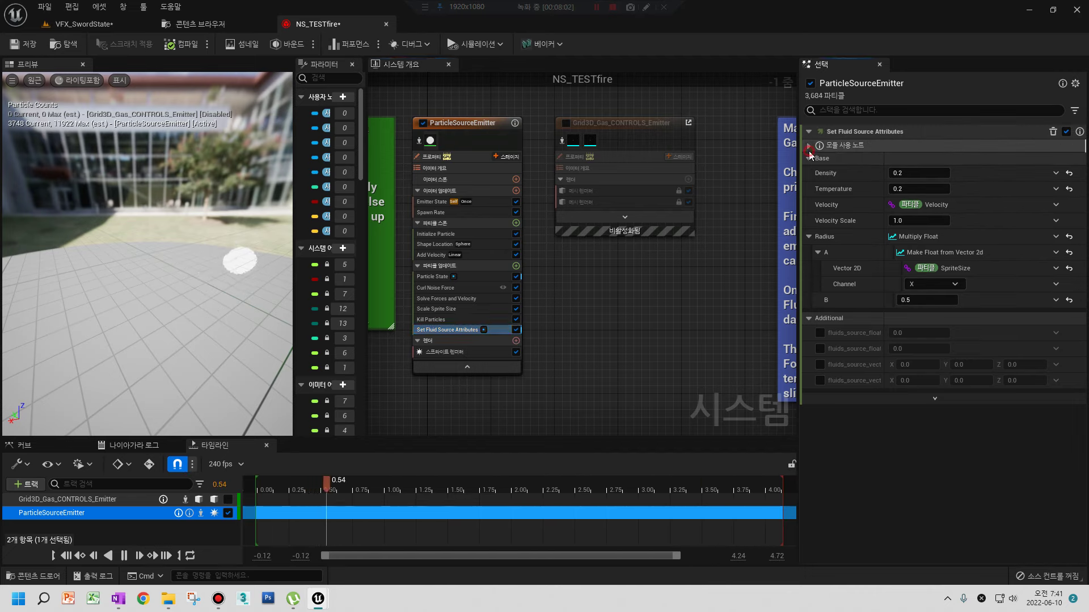
- Set the Set Fluid Source Attributes Density to 0.2
left_click(901, 209)
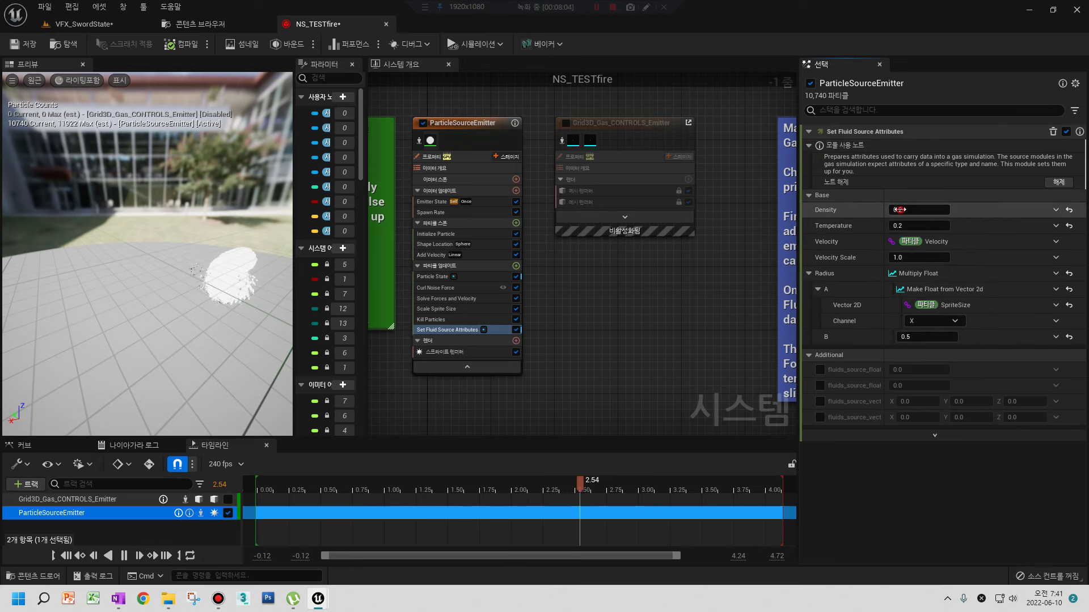
type("1")
key("Return")
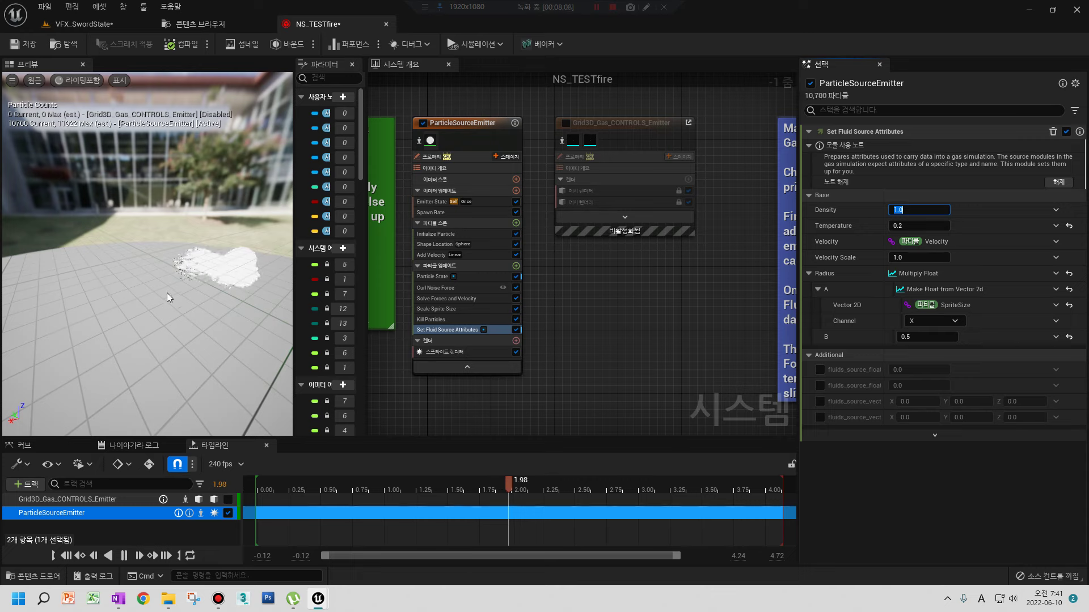
type("0.2")
key("Return")
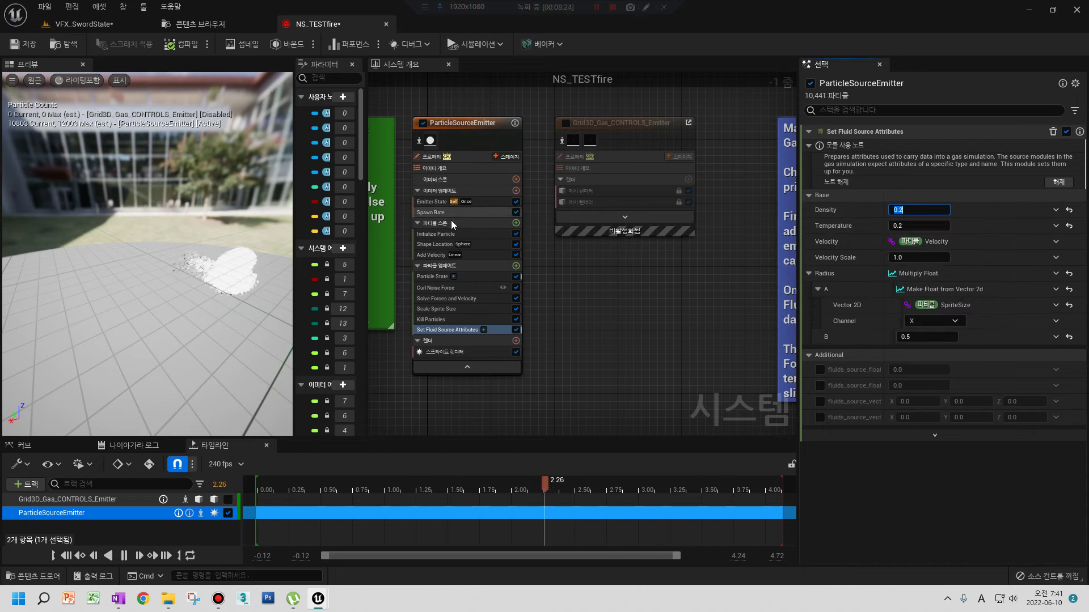
- Re-enable Grid3D_Gas_CONTROLS_Emitter and orbit the preview to watch the fire burn
left_click(565, 123)
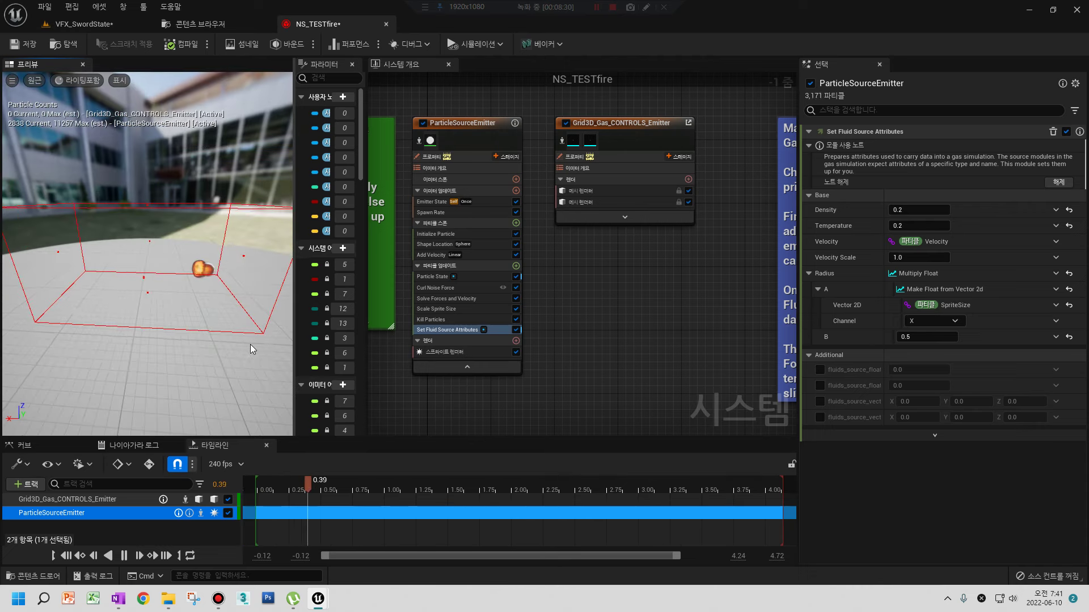
left_click_drag(282, 300, 184, 305)
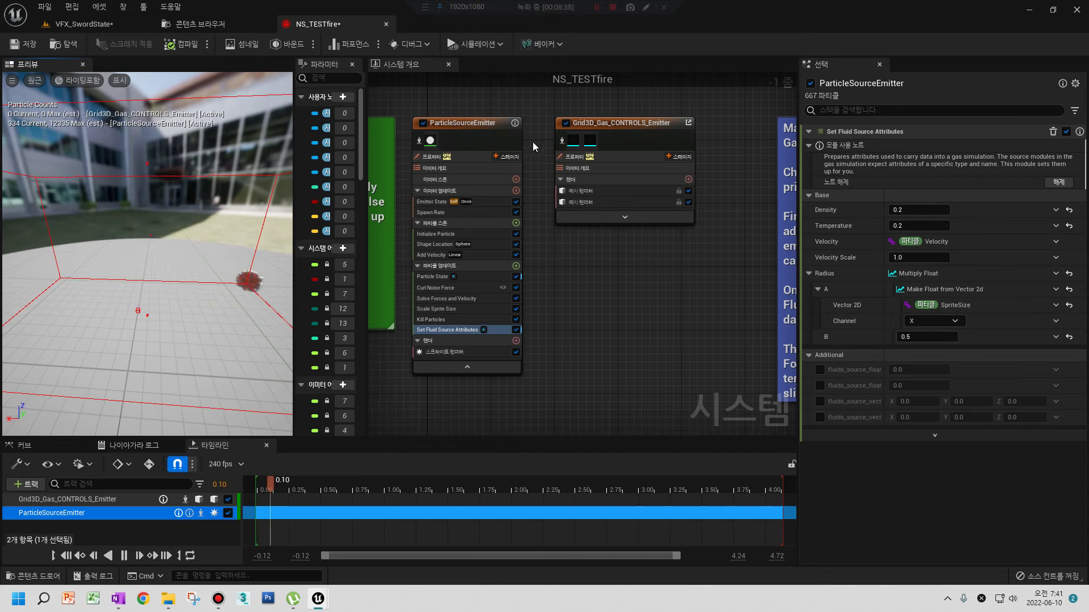
left_click(600, 123)
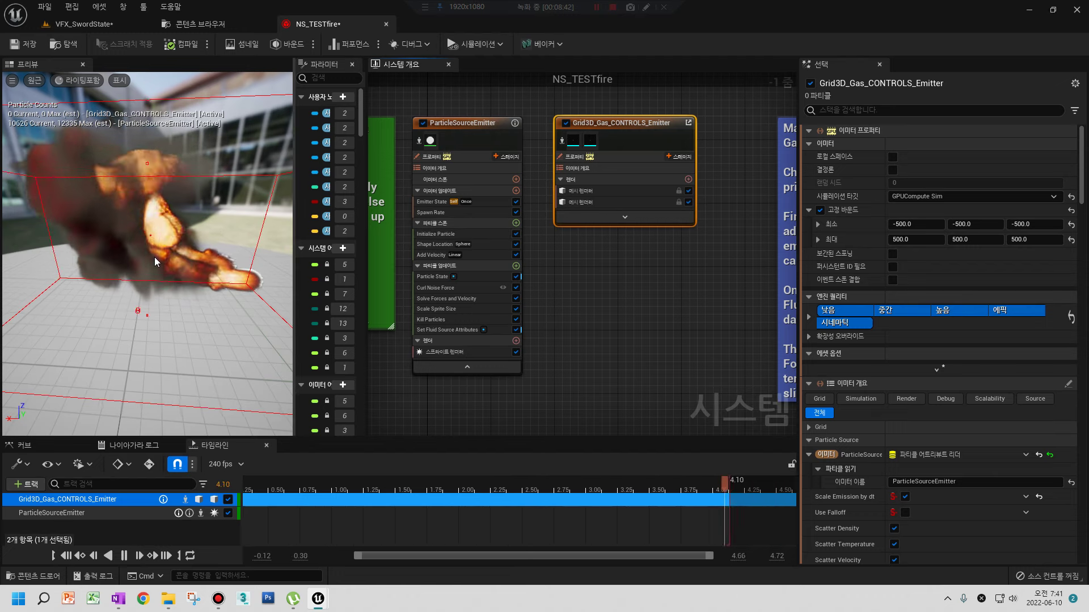
- Turn off the particle source's Sprite Renderer and set the fluid source Density to 1.0
left_click(515, 352)
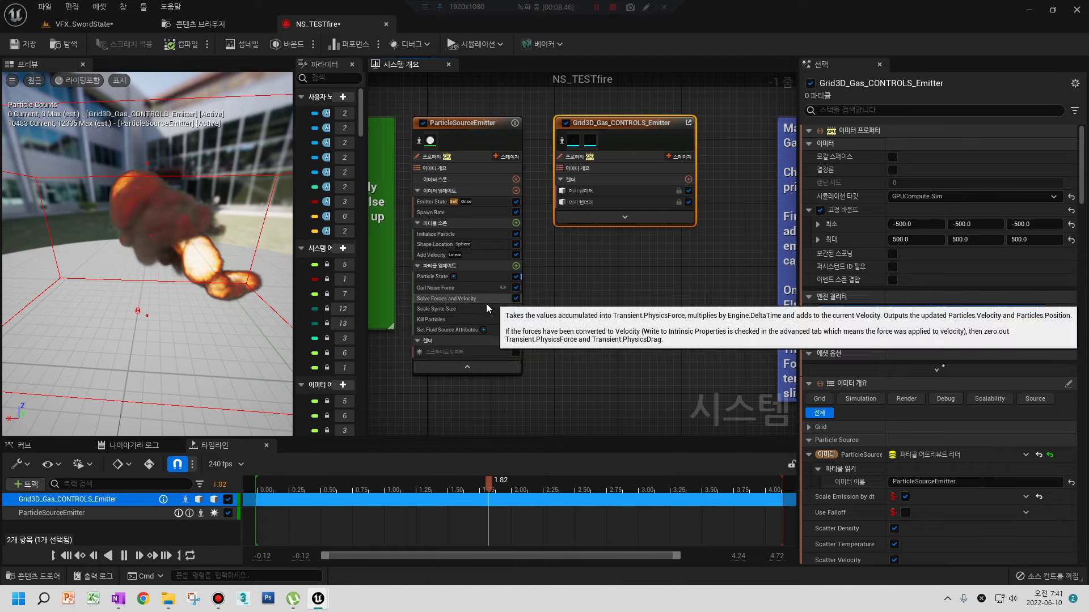
left_click(448, 329)
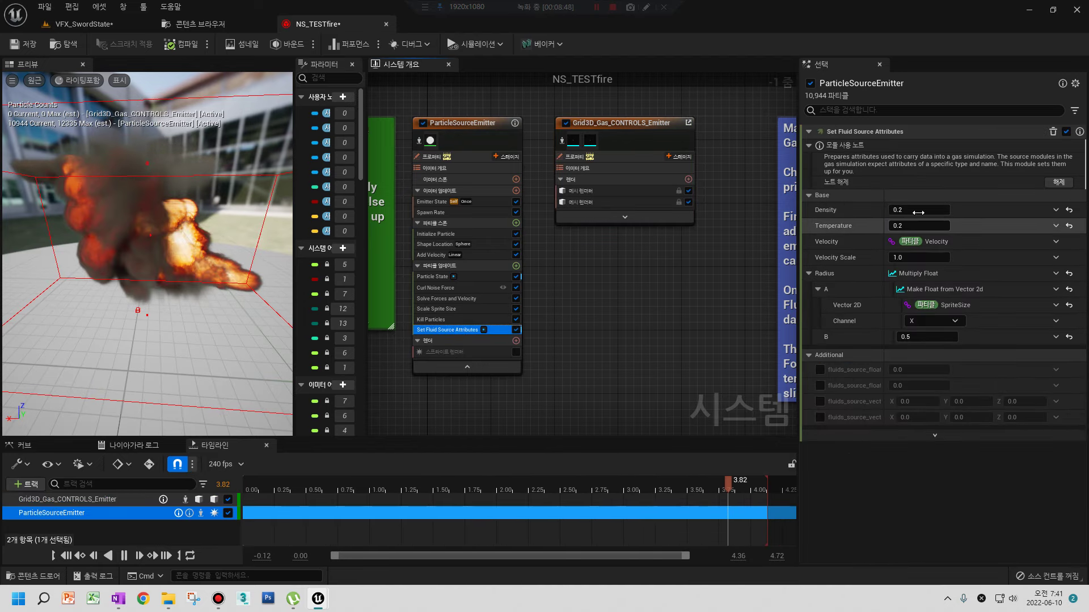
mouse_move(845, 235)
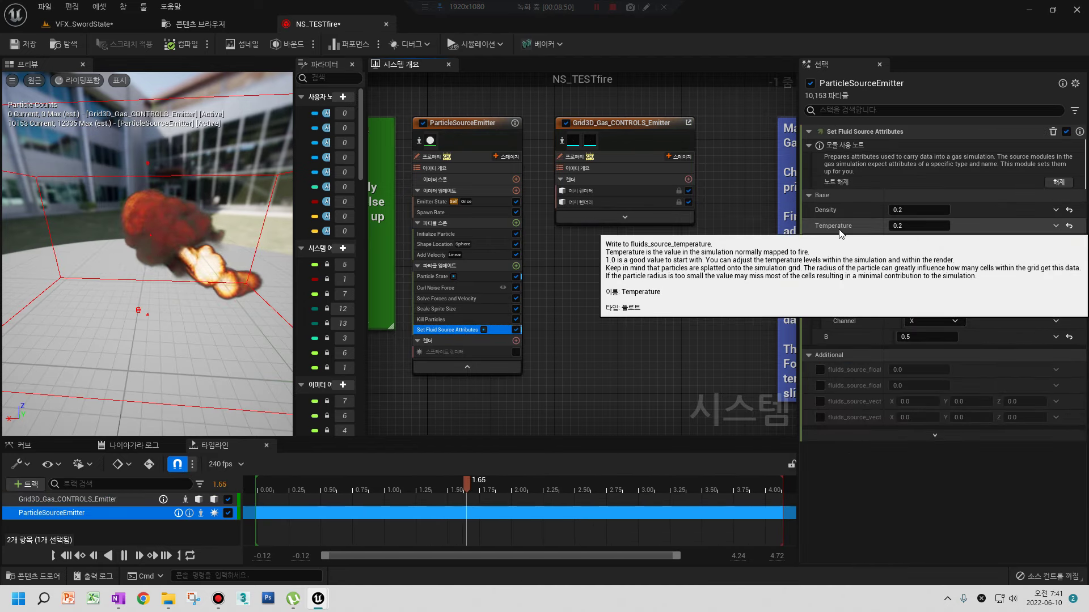
left_click(919, 210)
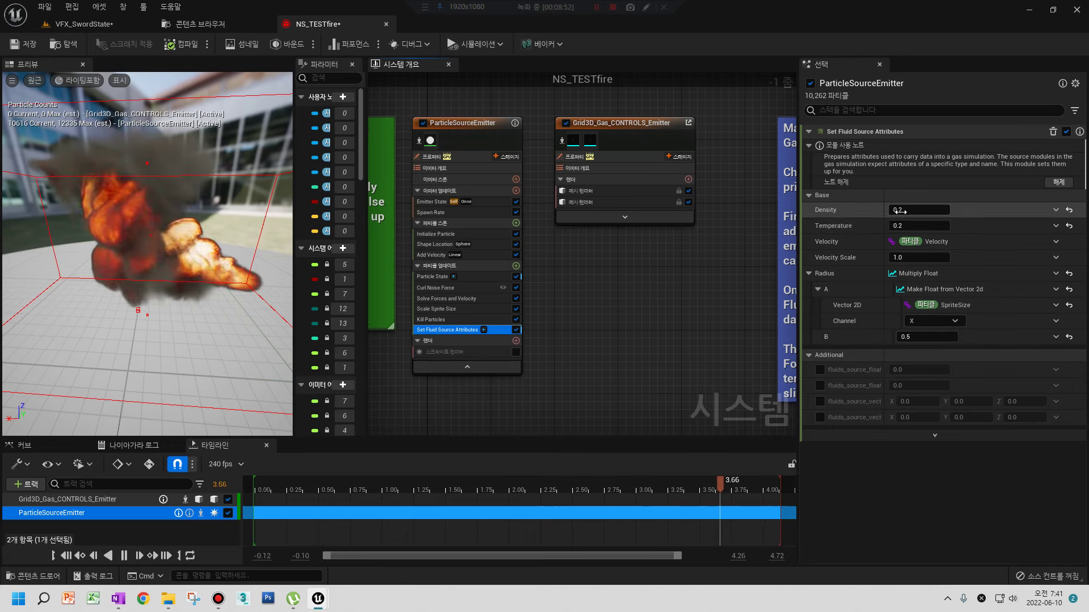
type("1.0")
key("Return")
- Try source Density values 0, 0.1 and 0.5, then return it to 1.0
type("0")
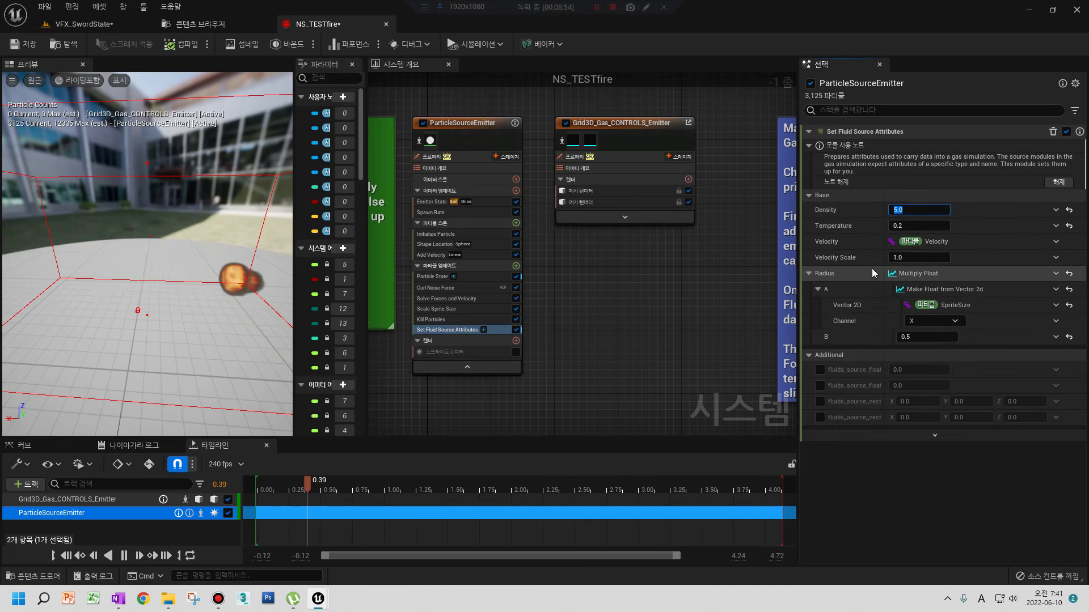
key("Return")
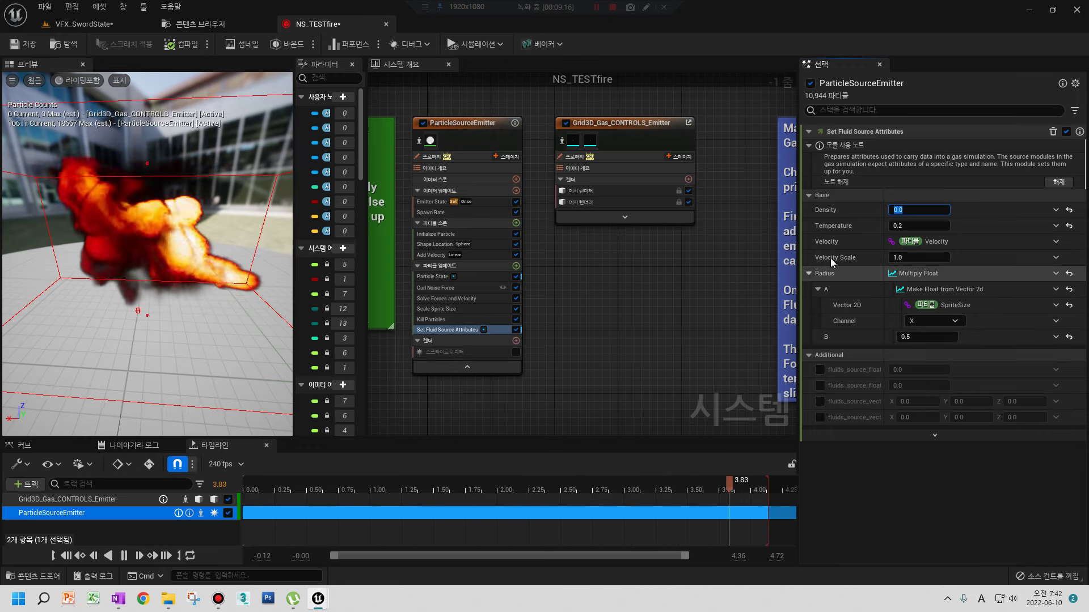
type("0.1")
key("Return")
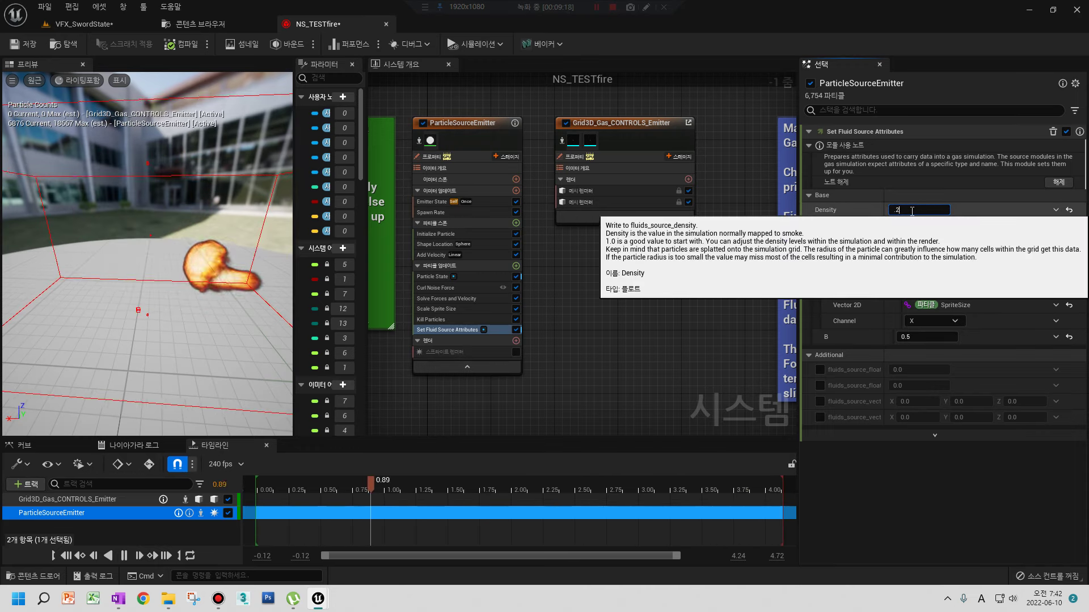
type("0.5")
key("Return")
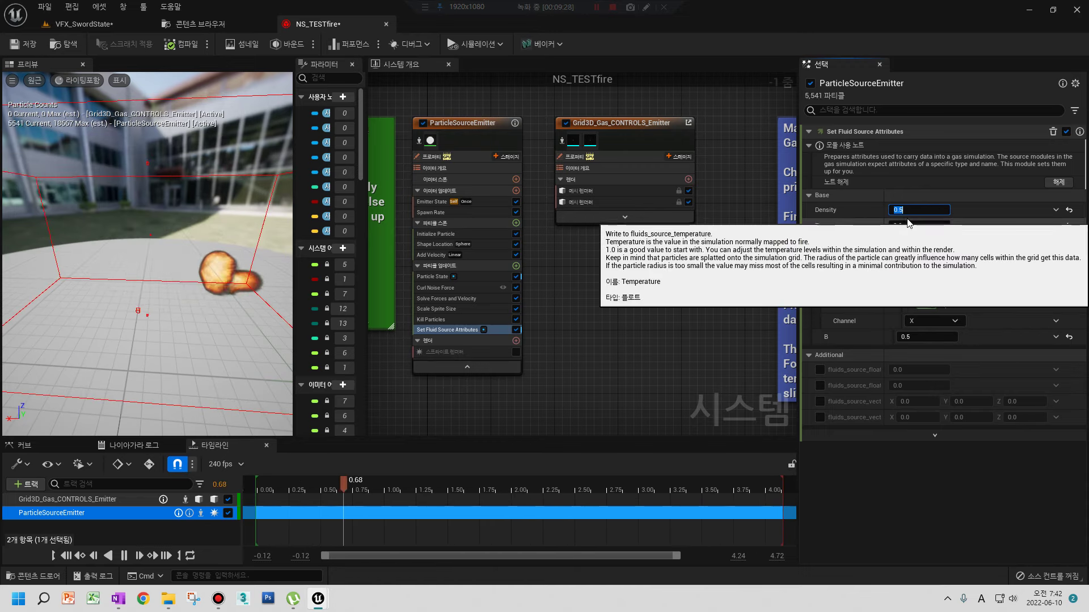
type("1")
key("Return")
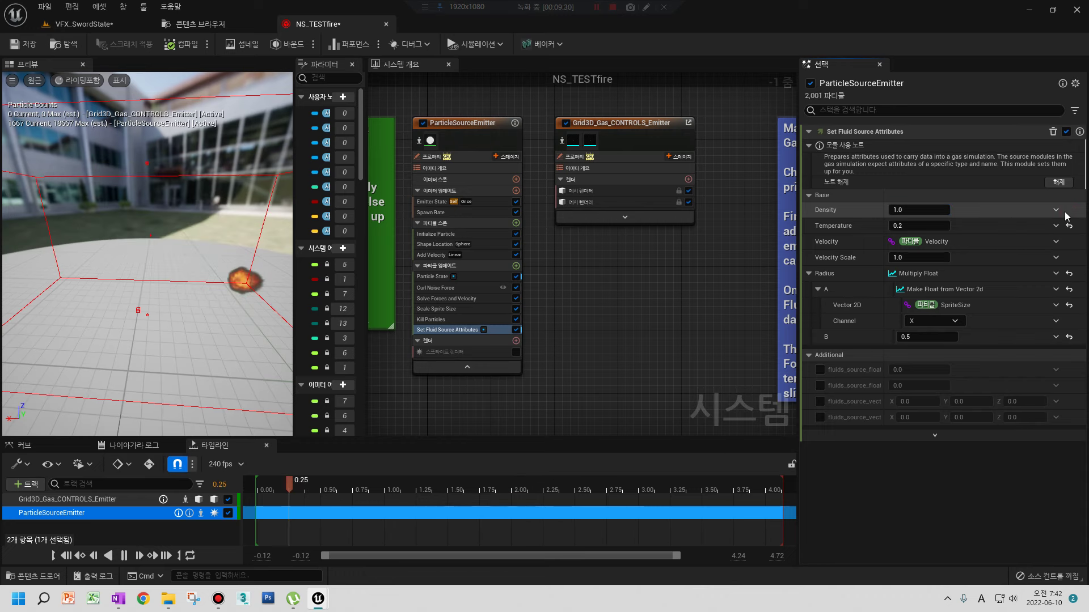
- Try fire source Temperature values 1.0, 0, 0.5, 0.1 and back to 1
left_click(896, 225)
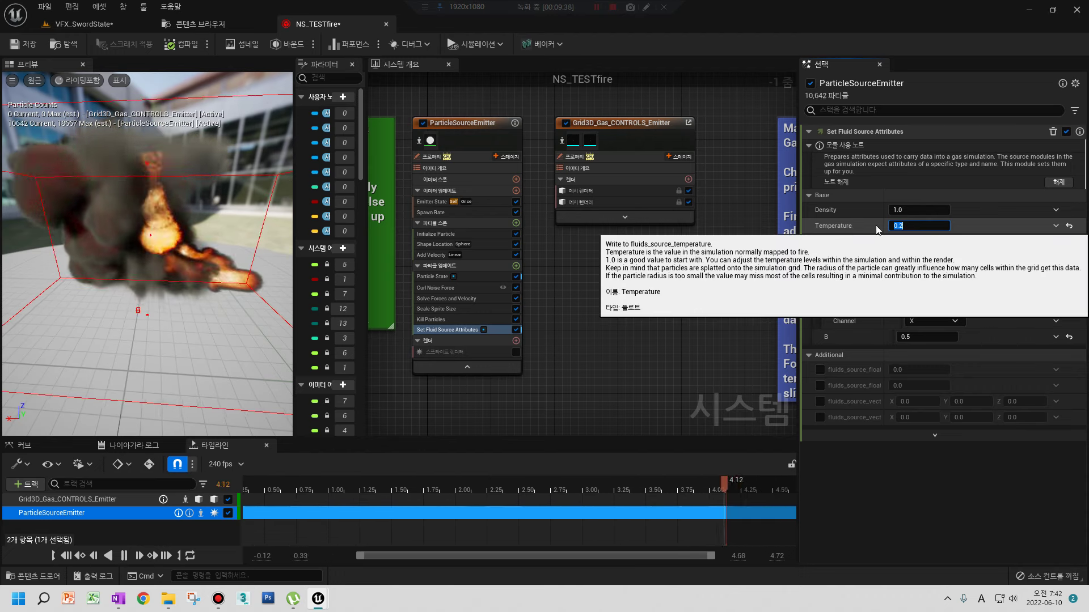
type("1.0")
key("Return")
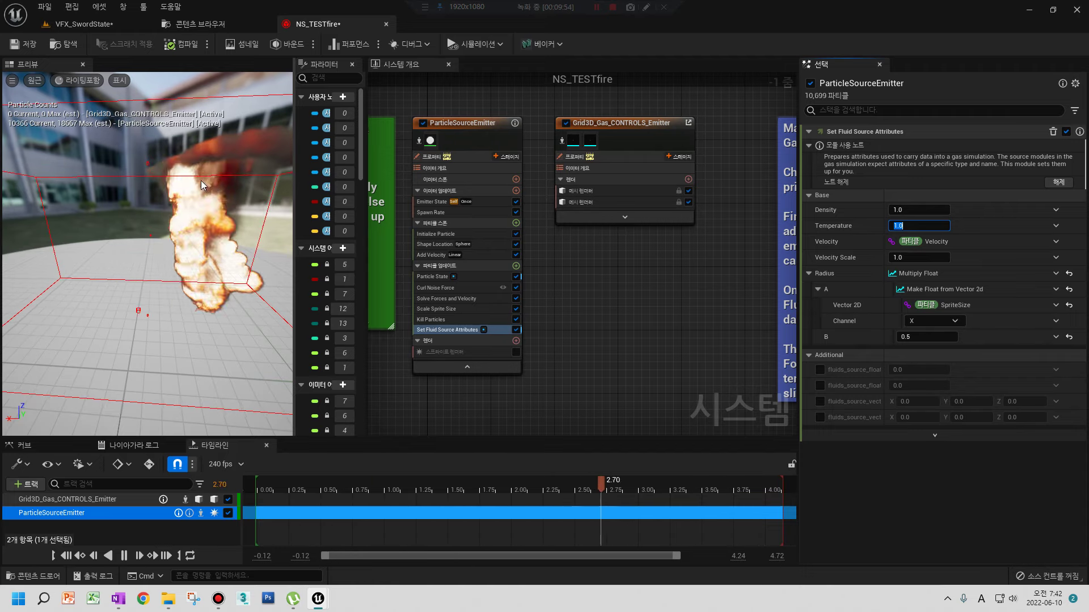
type("0")
key("Return")
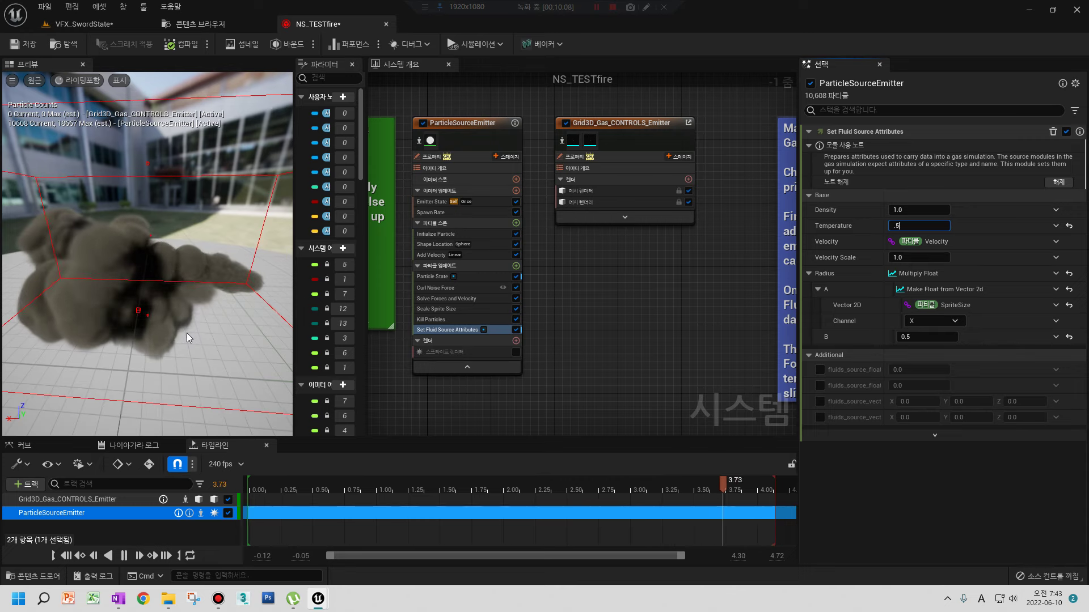
type("0.5")
key("Return")
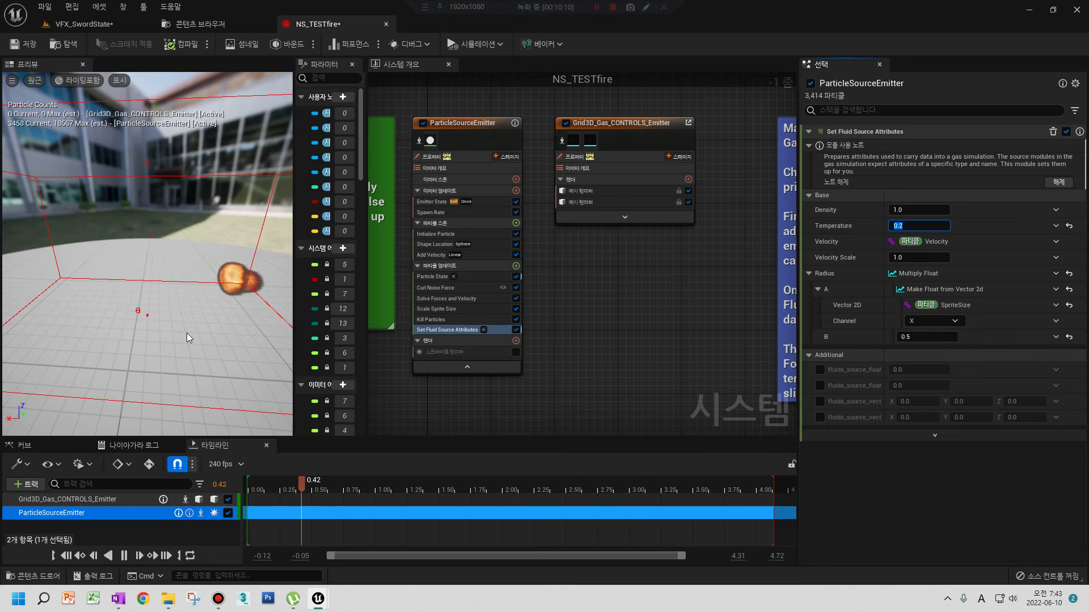
type(".1")
key("Return")
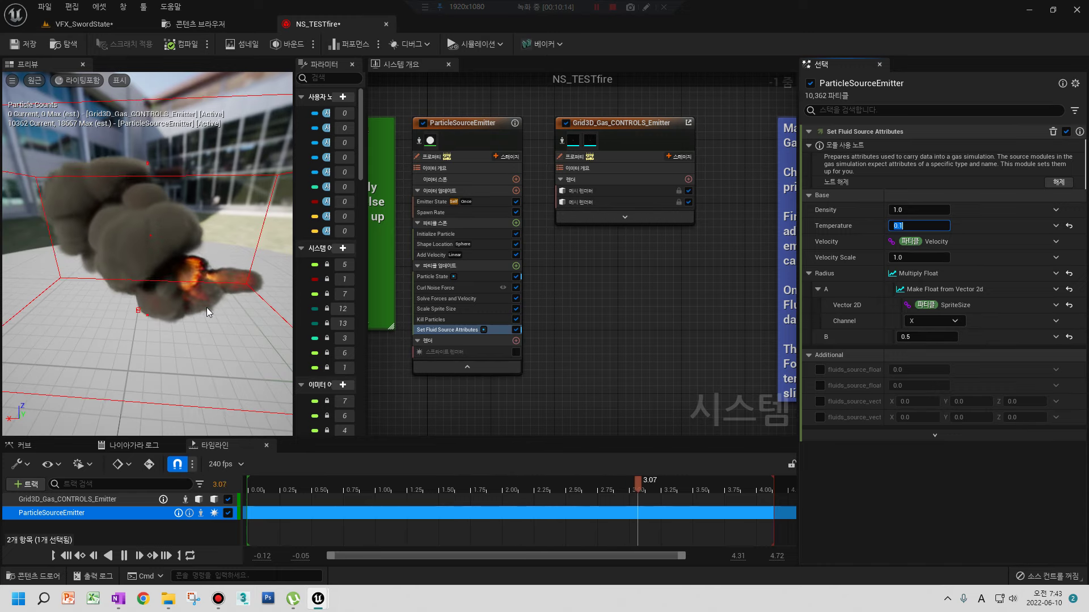
type("1")
key("Return")
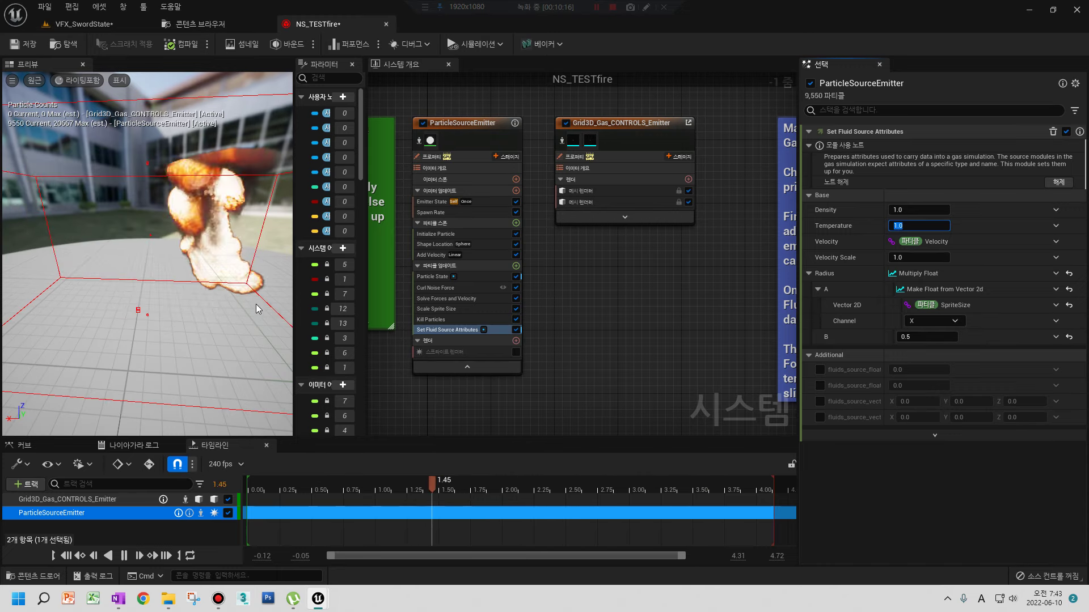
- Try source Temperature 5, 1, 0.5, 0.2, 0.1 and finally 0.0
type("5")
key("Return")
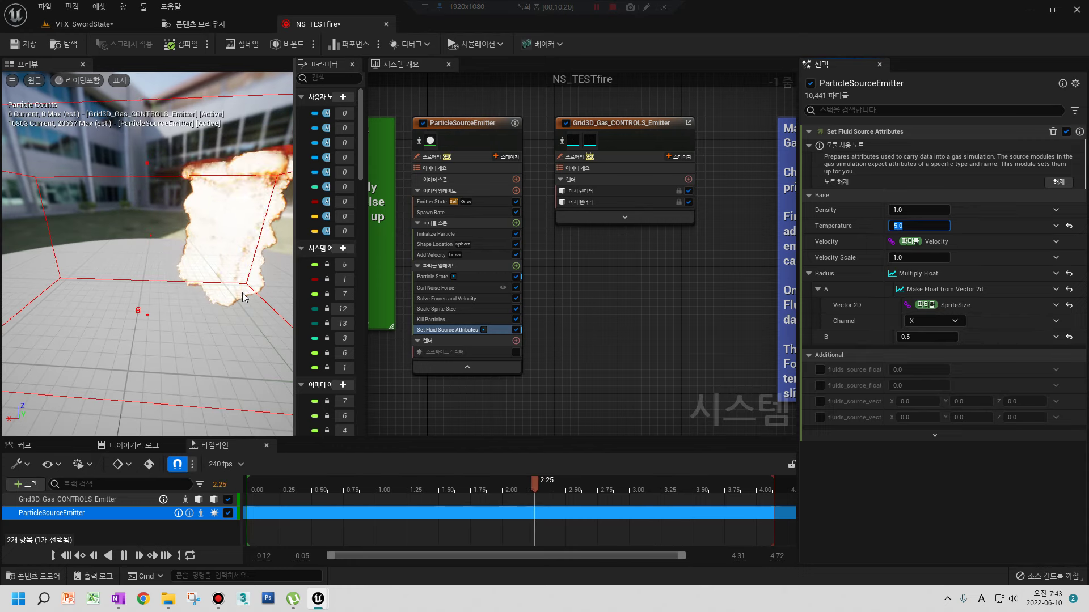
type("1")
key("Return")
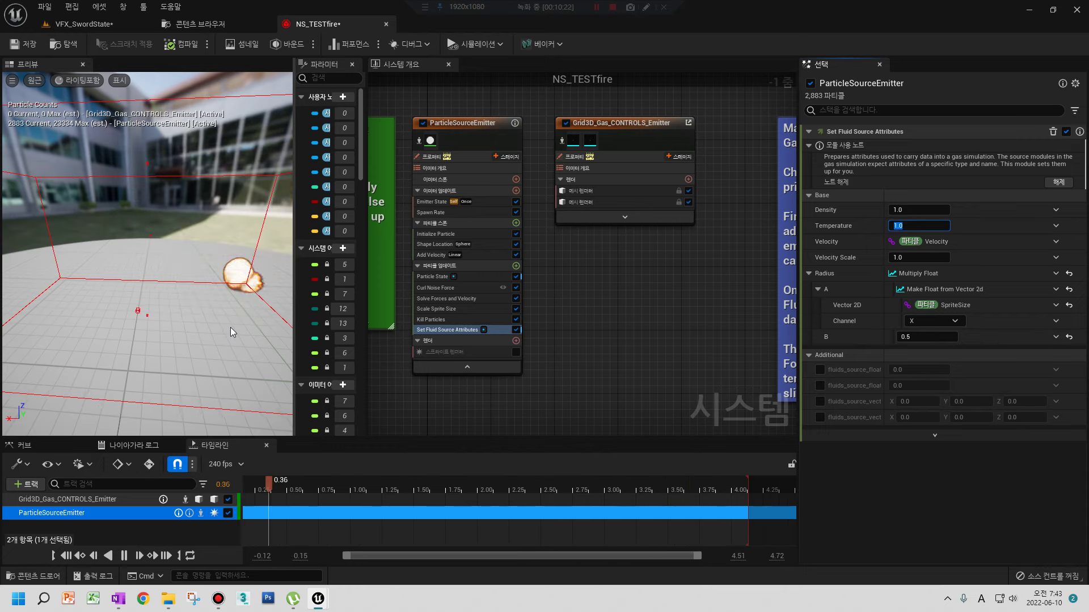
type("0.5")
key("Return")
type("0.2")
key("Return")
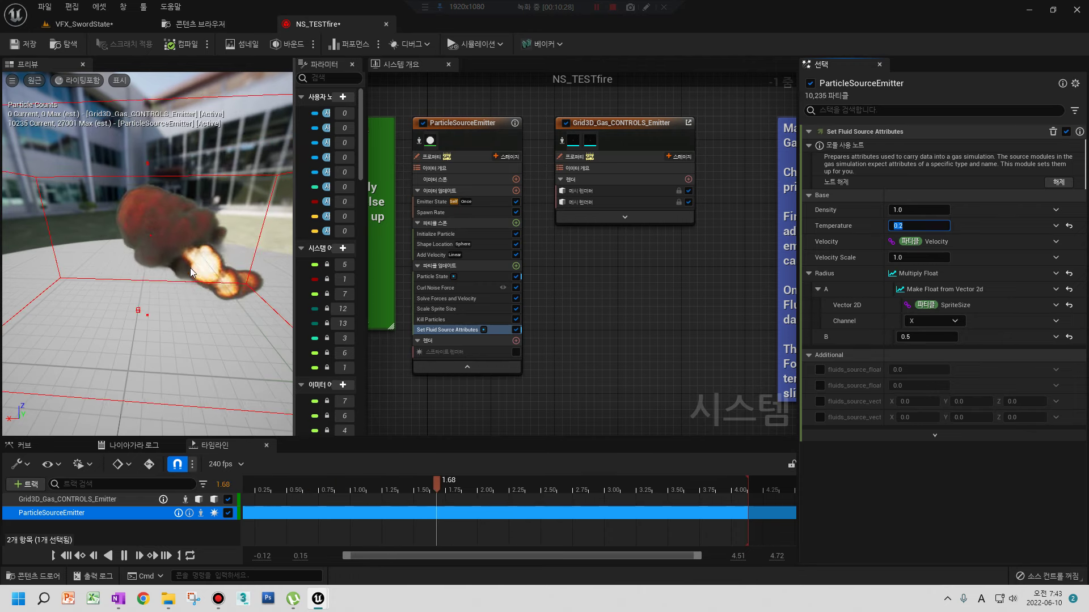
type("0.1")
key("Return")
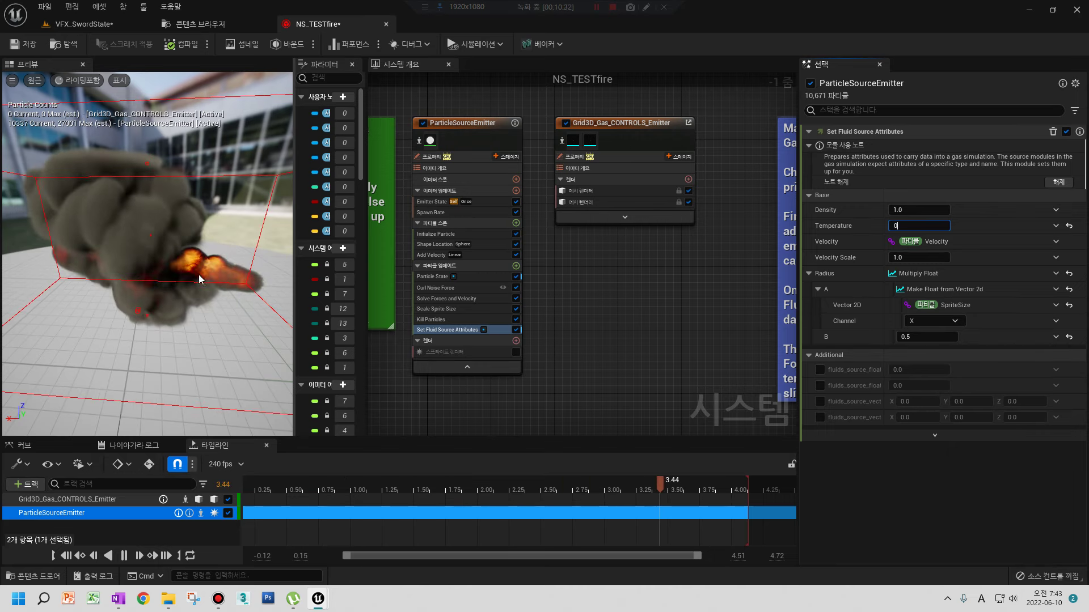
type("0.0")
key("Return")
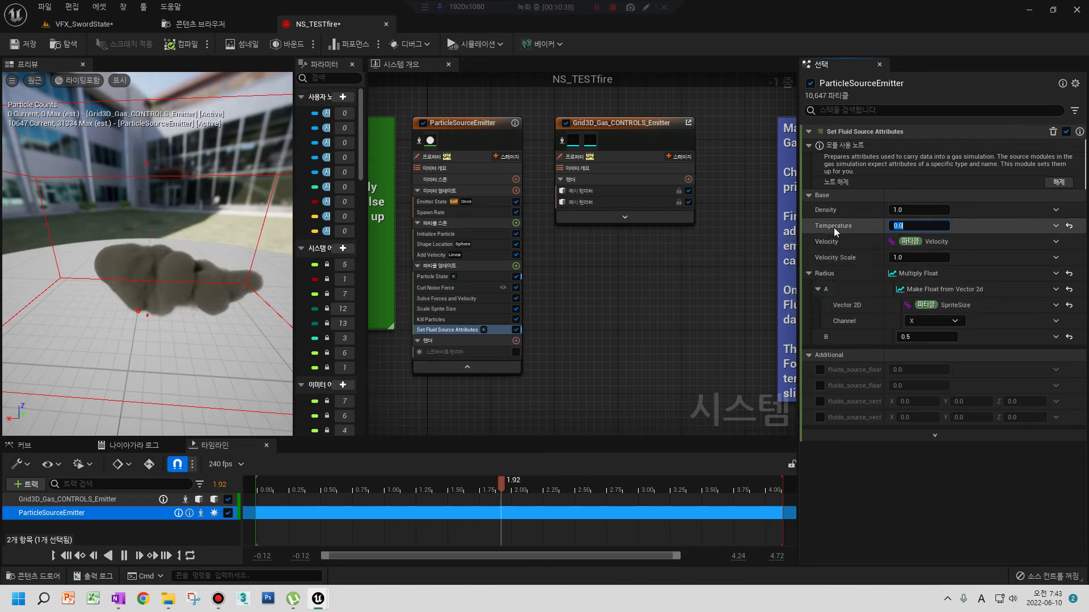
- Set Temperature to 0.5, try Density 0.1, then restore Density to 1.0
mouse_move(834, 232)
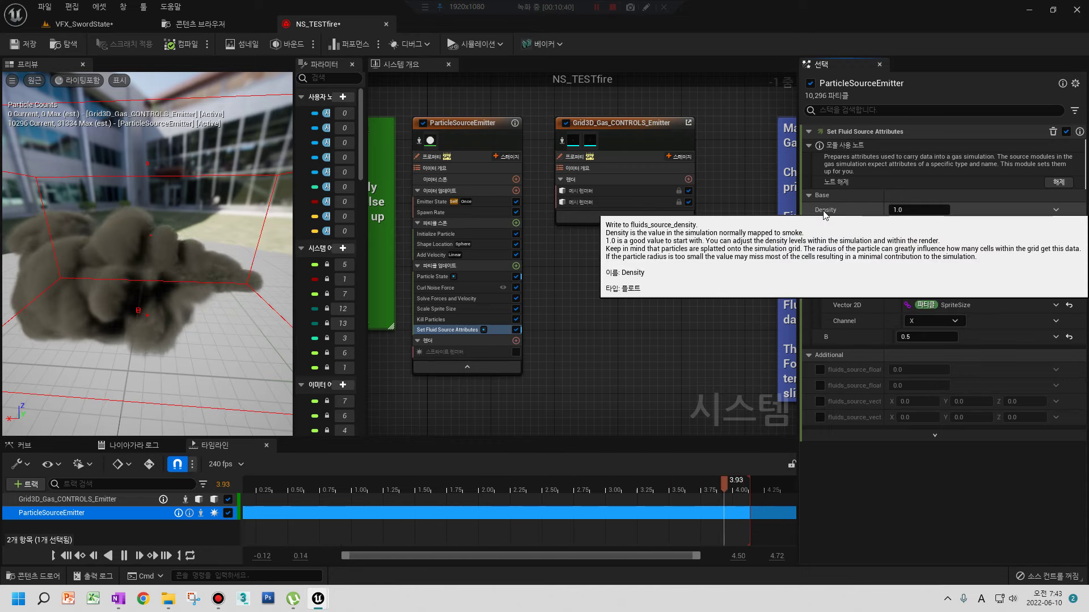
left_click(906, 225)
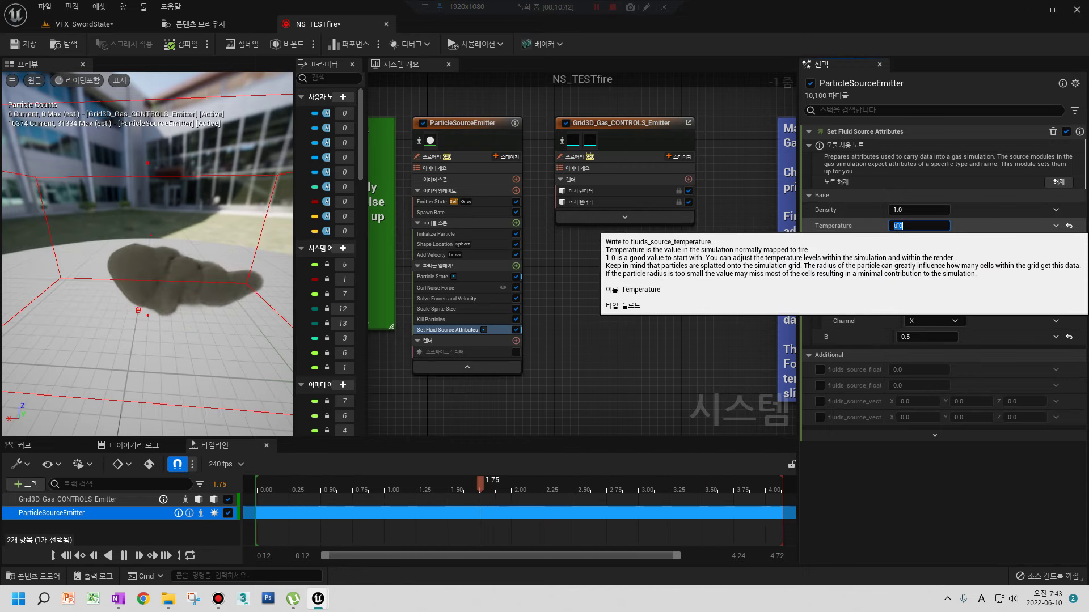
type(".5")
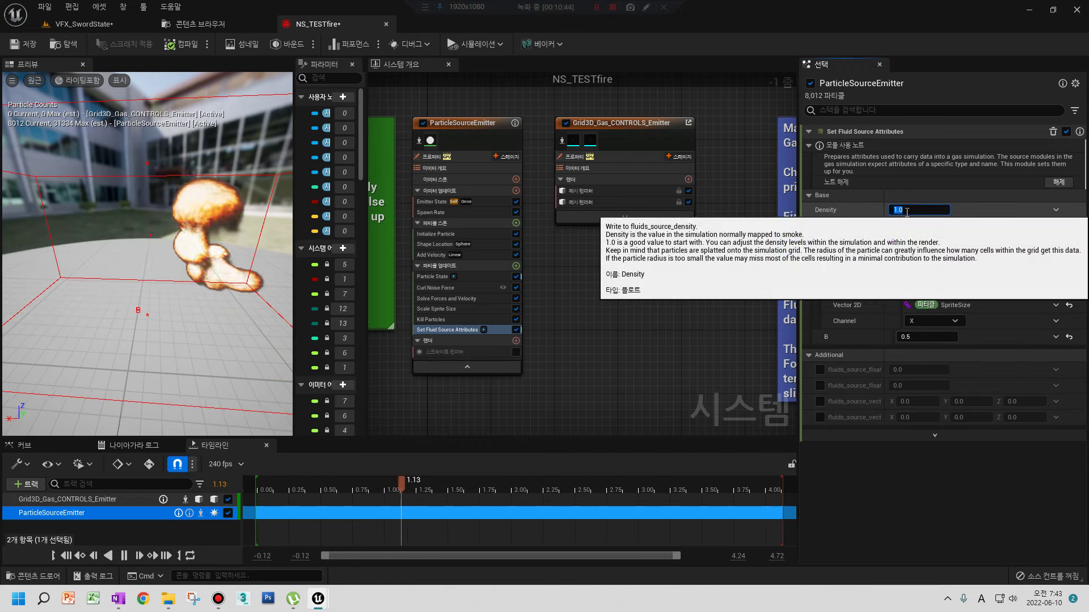
left_click(919, 210)
type(".2")
key("BackSpace")
type("1")
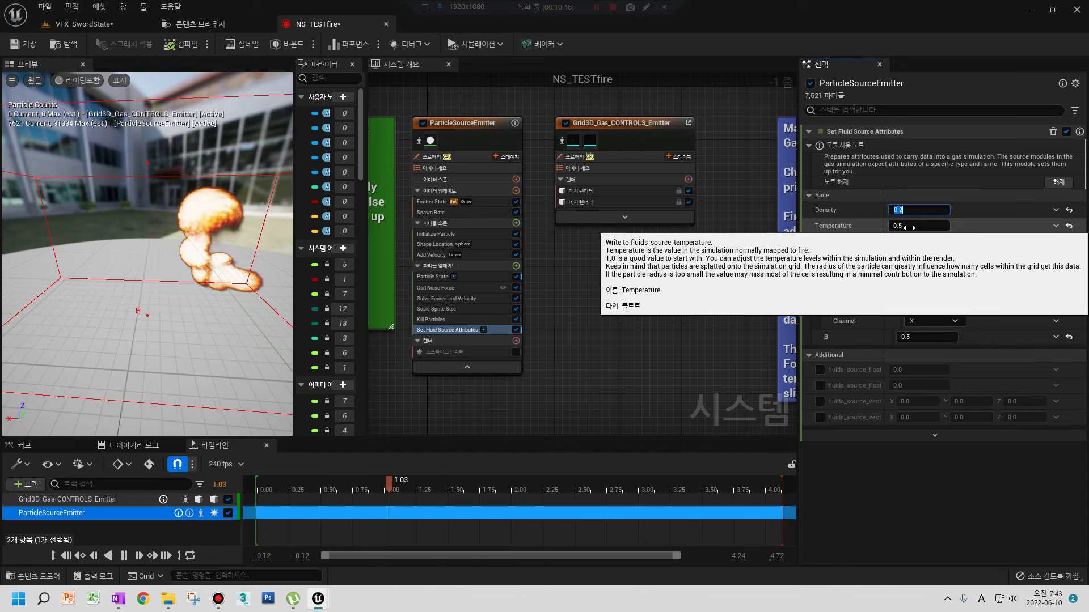
key("Return")
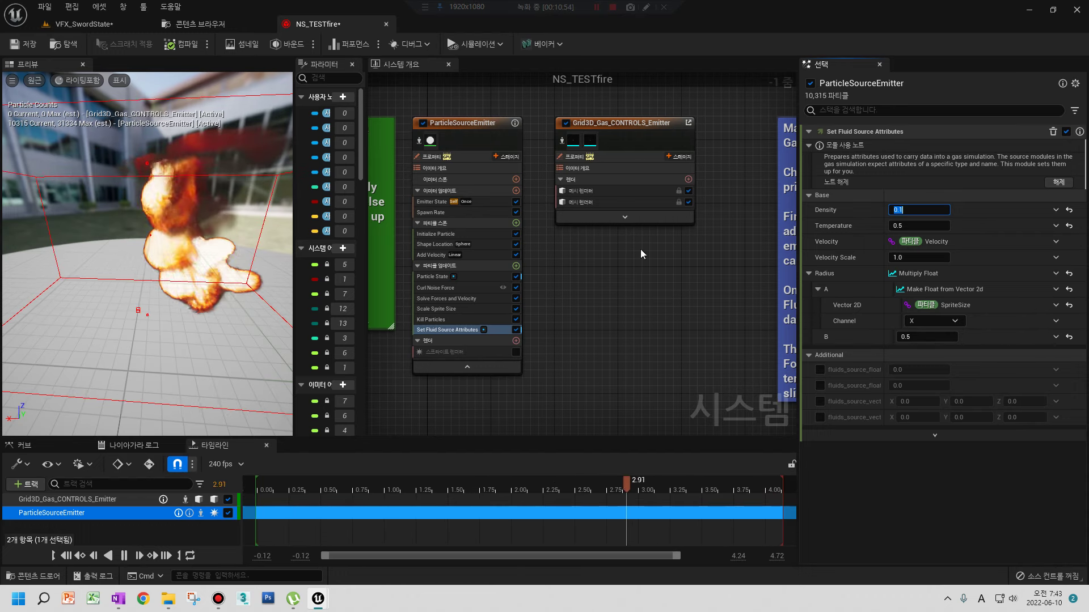
type("1")
key("Return")
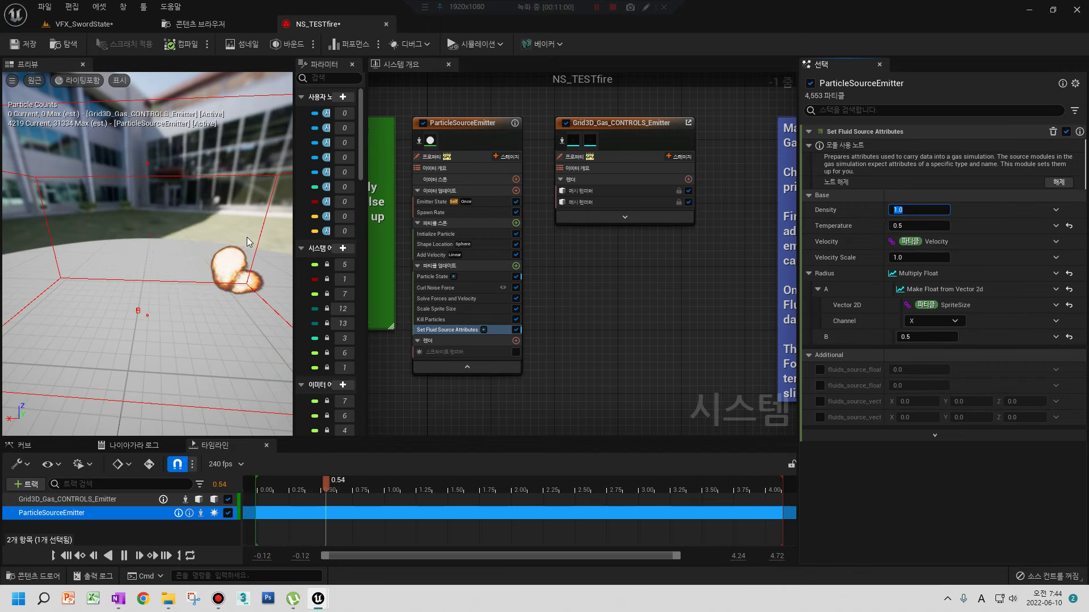
- Set both Density and Temperature to 0.2, then return to the VFX_SwordState level
left_click(896, 226)
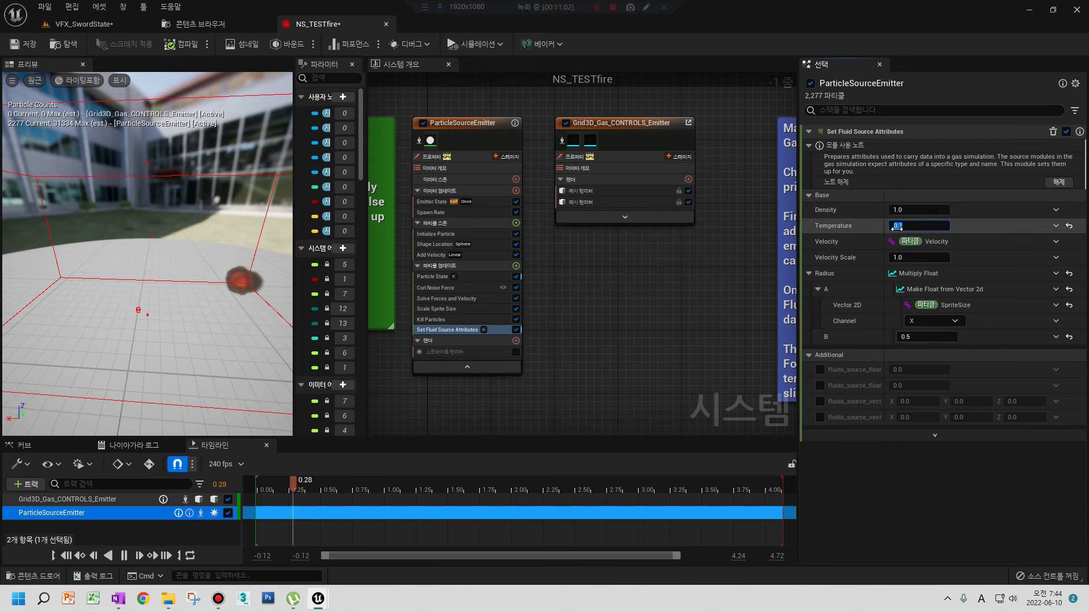
type("5")
type("0.5")
key("Return")
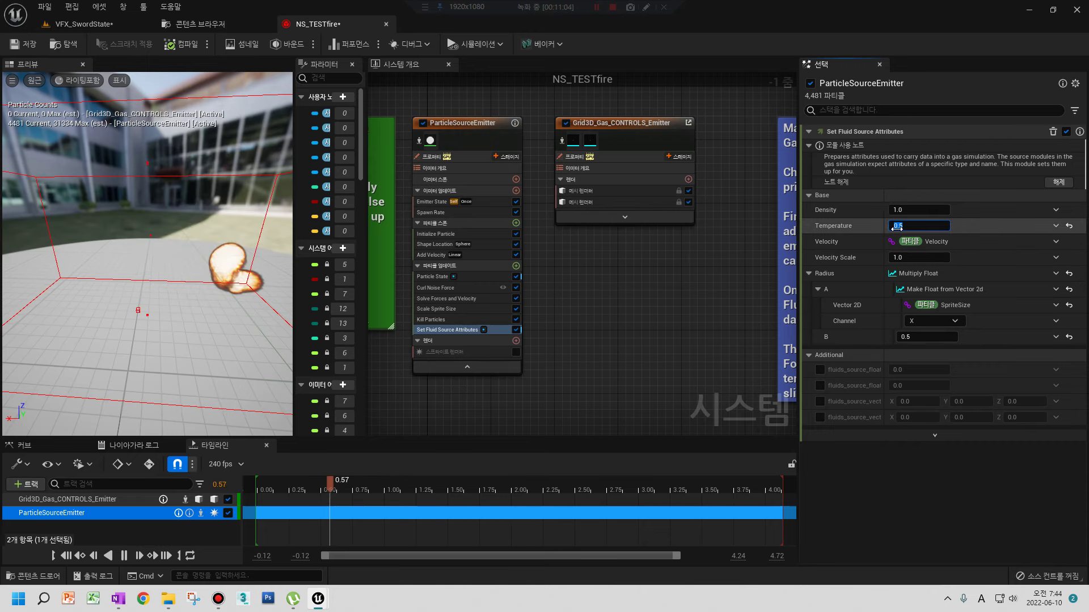
type("0.1")
key("Return")
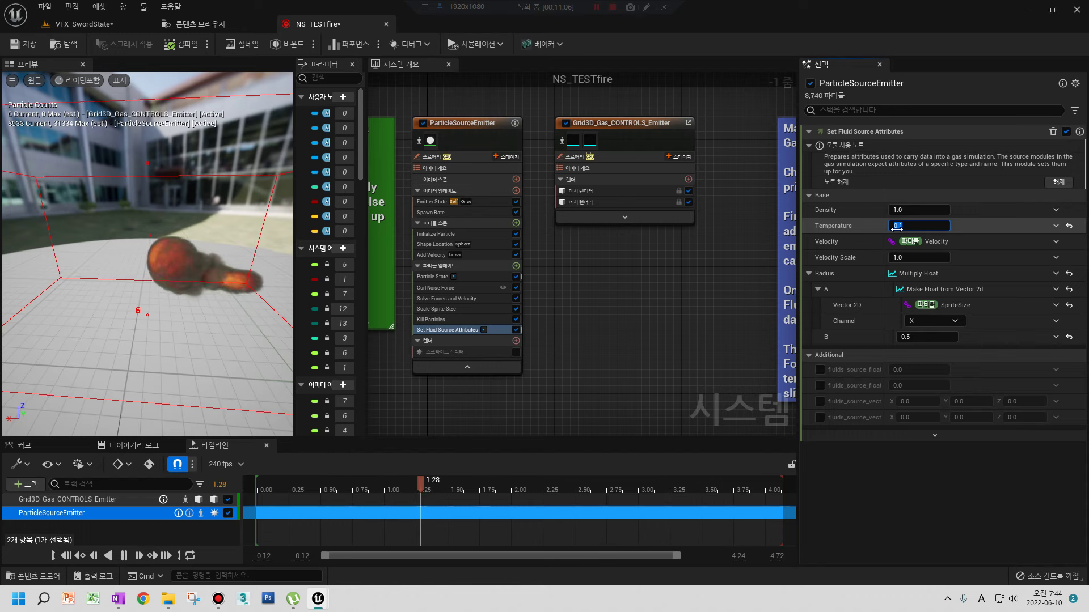
key("shift+Tab")
type("0.1")
key("Return")
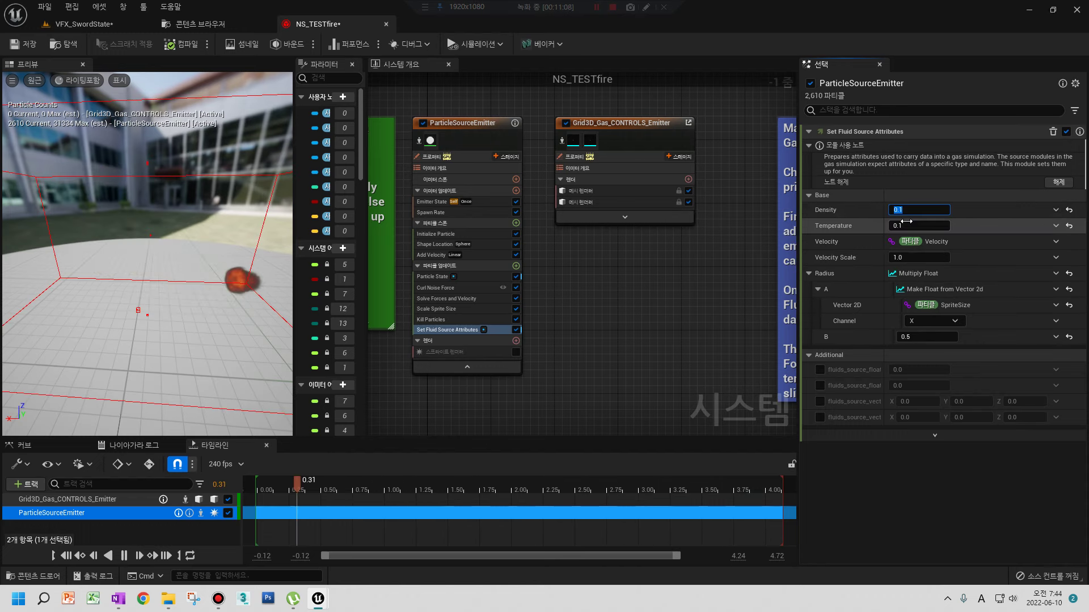
type("0.2")
key("Return")
key("Tab")
type("0.2")
key("Return")
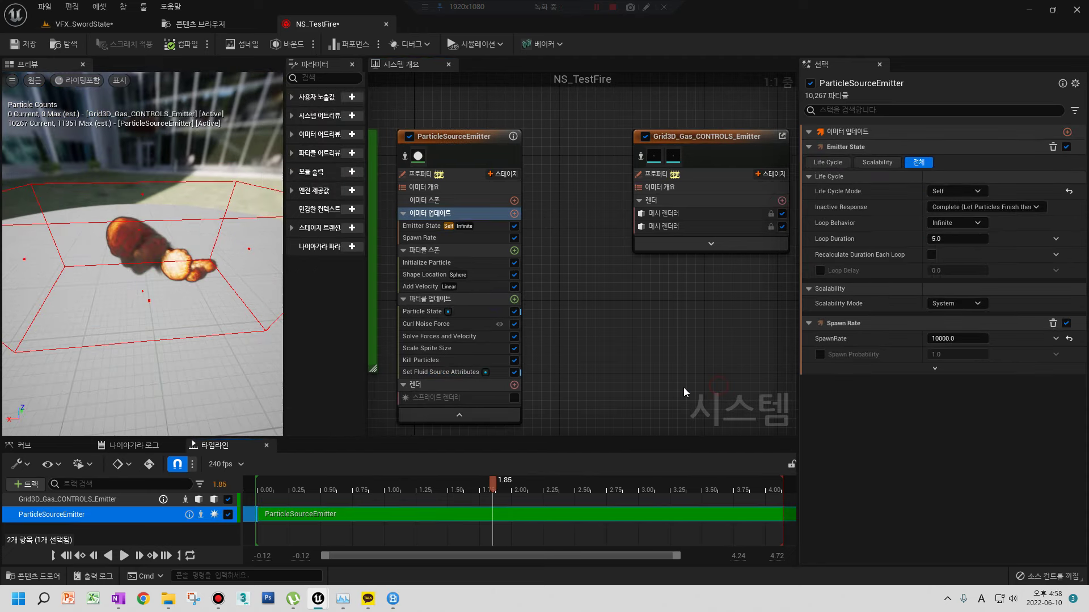
left_click(435, 373)
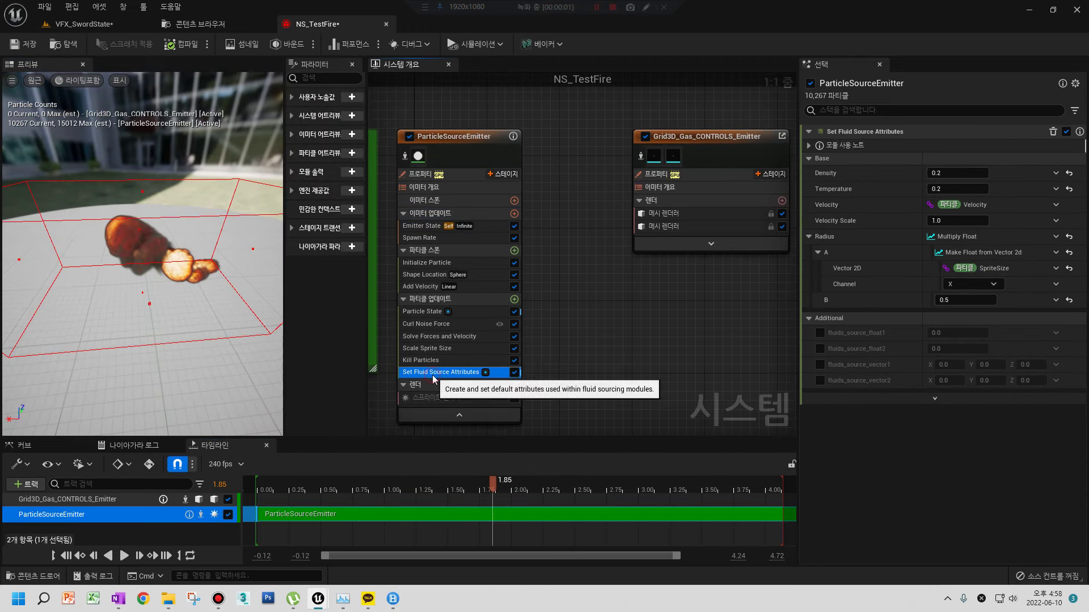
left_click(81, 24)
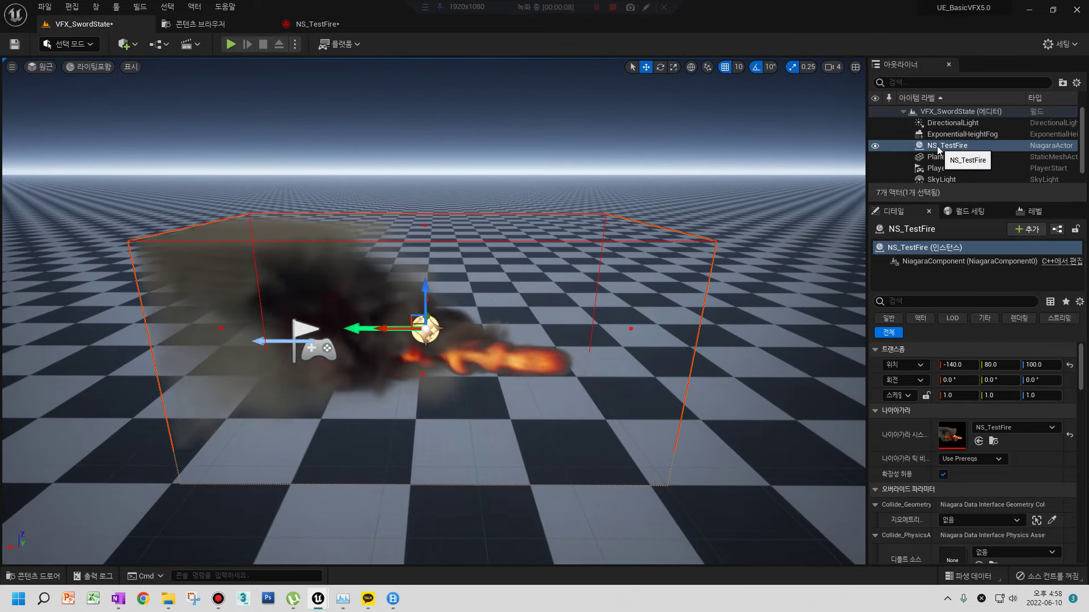
- Collapse the Collide_GeometryCollection and Collide_PhysicsAsset override groups and focus the view on NS_TestFire
scroll(947, 339, "down", 3)
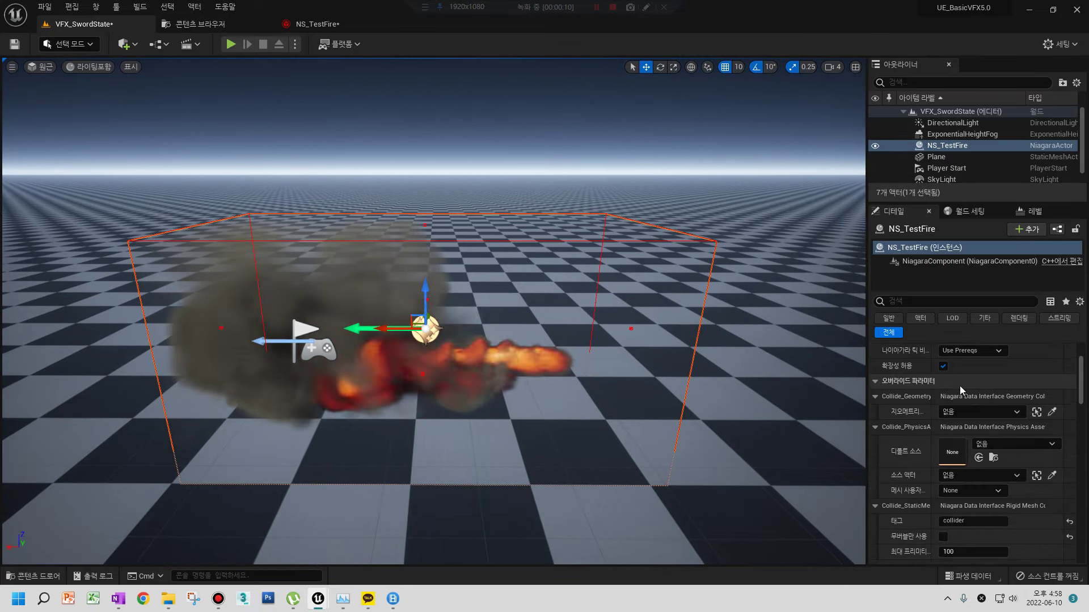
scroll(974, 428, "up", 5)
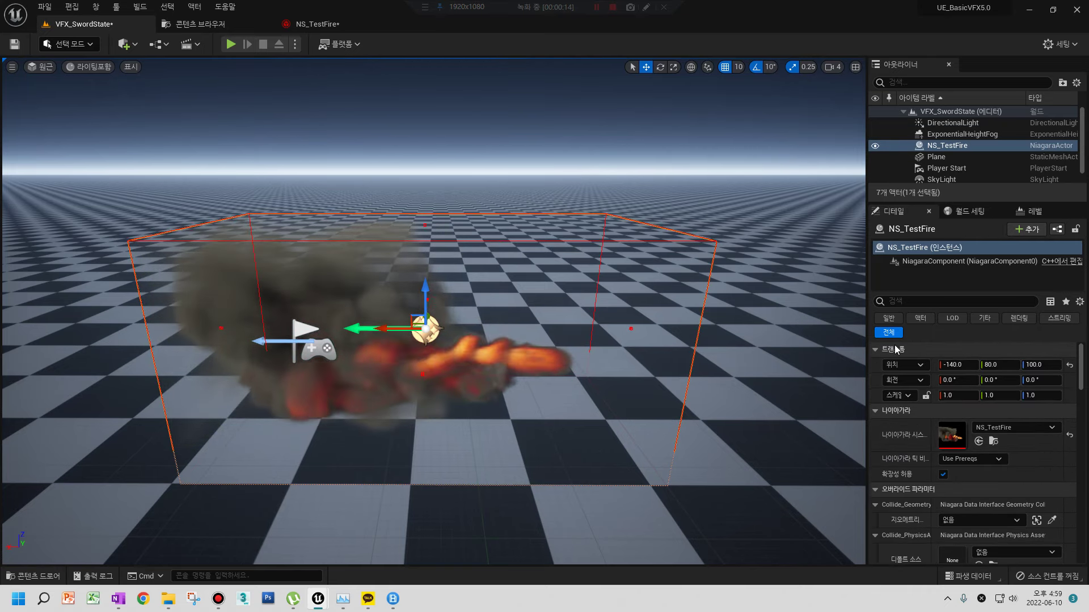
scroll(945, 465, "down", 2)
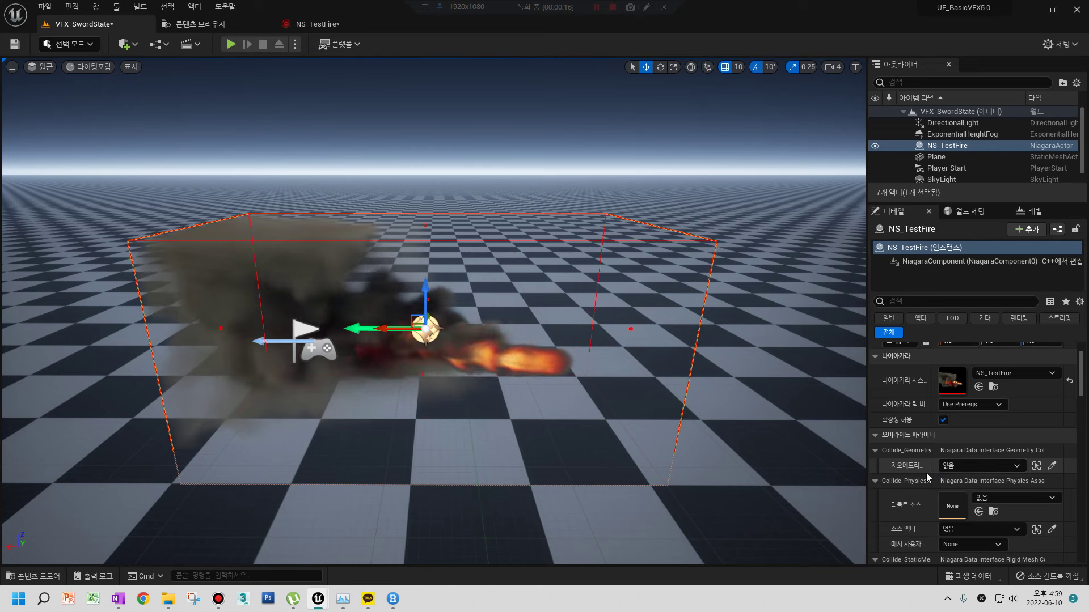
scroll(926, 473, "down", 2)
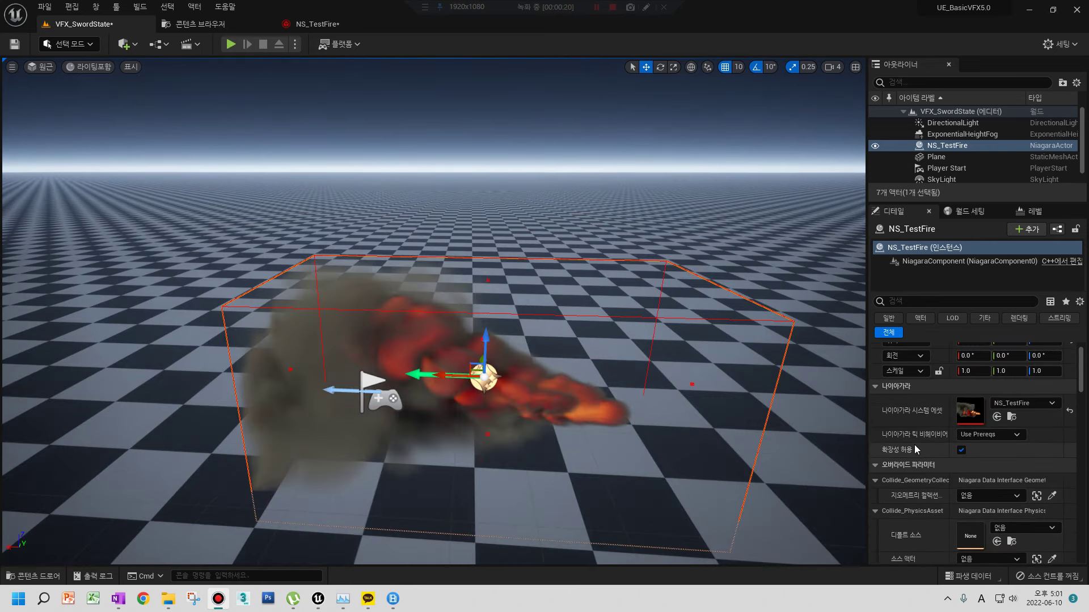
scroll(914, 445, "down", 2)
scroll(920, 430, "down", 1)
scroll(925, 424, "down", 1)
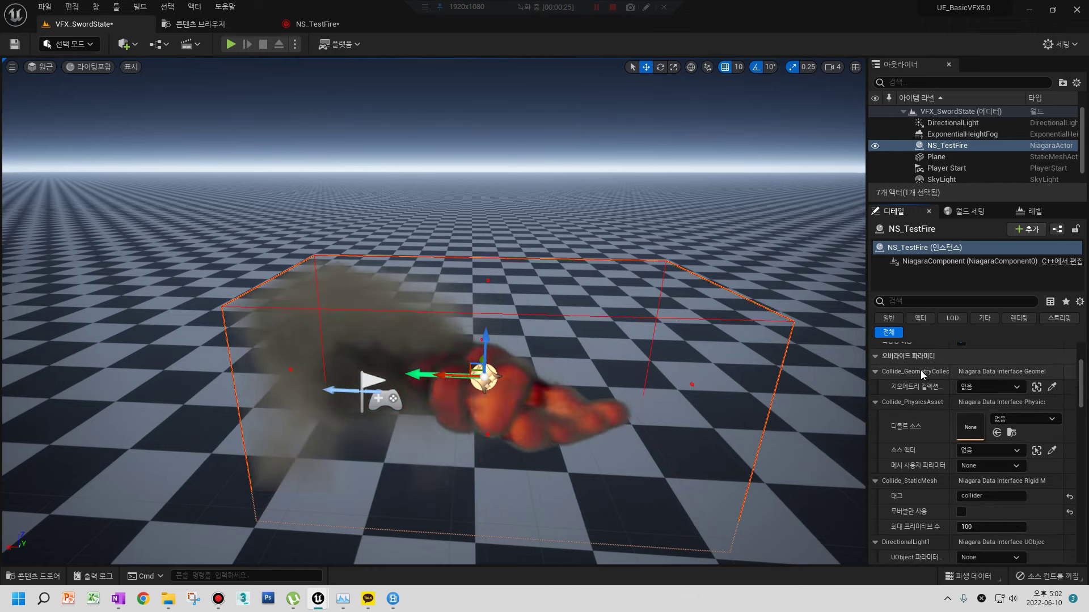
left_click(875, 372)
left_click(875, 387)
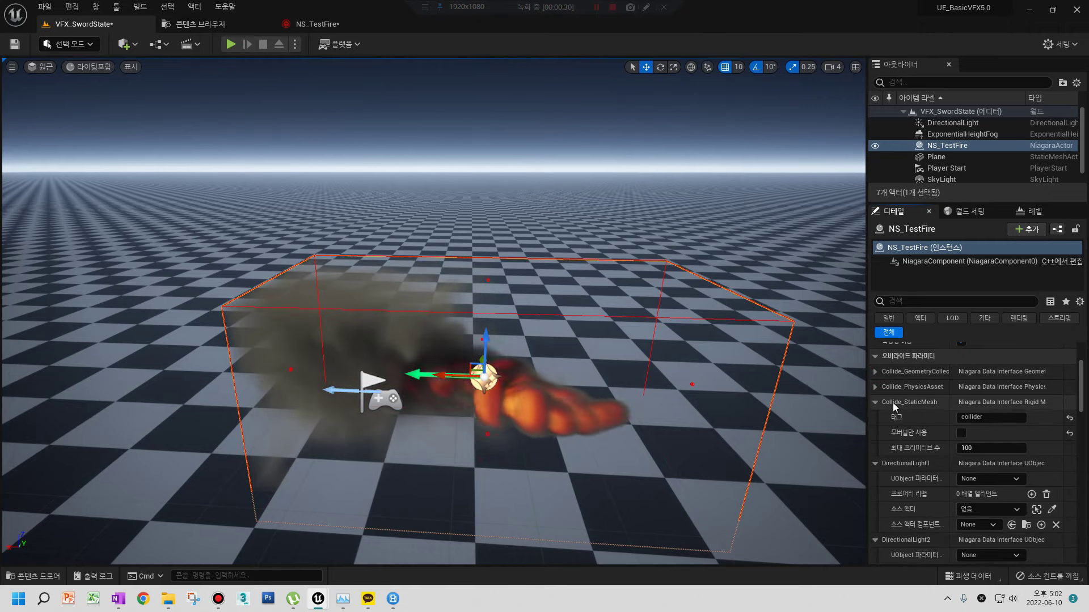
key("f")
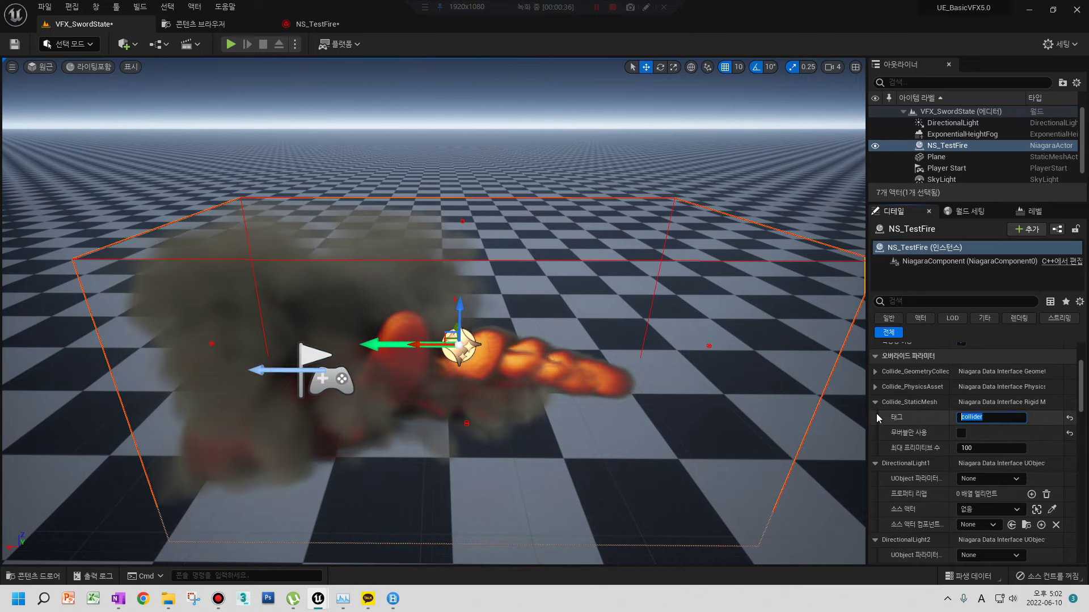
- Add a Cube shape to the level from Quick Add
left_click(124, 44)
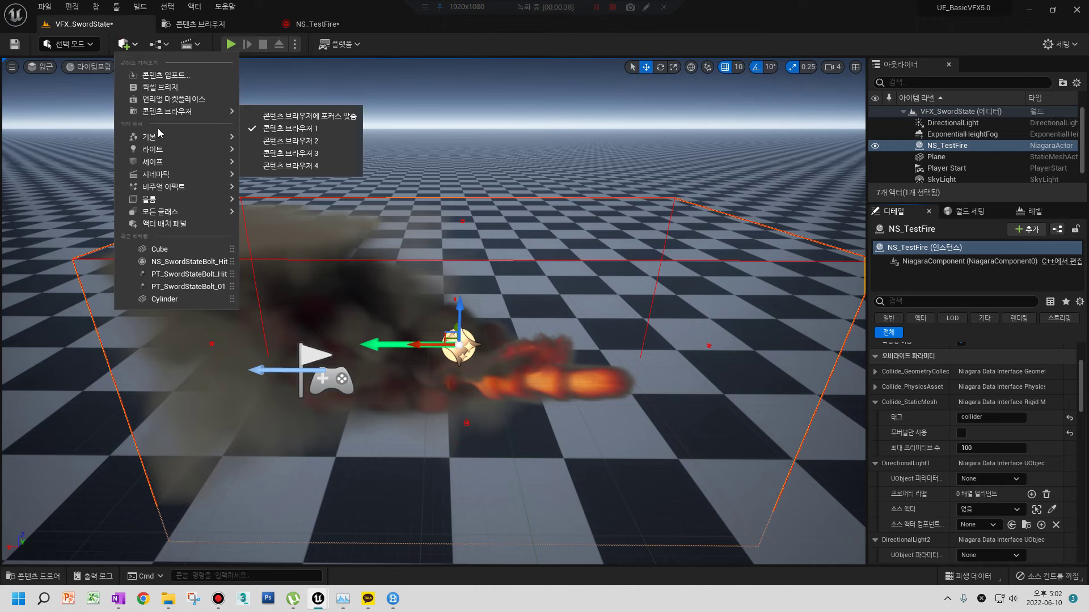
mouse_move(152, 164)
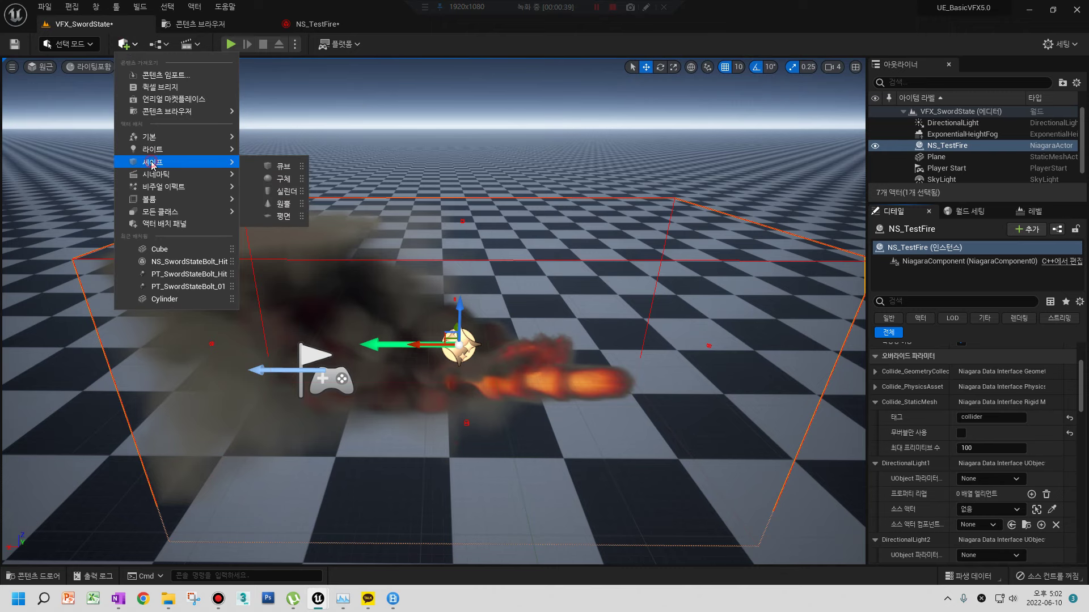
left_click(282, 166)
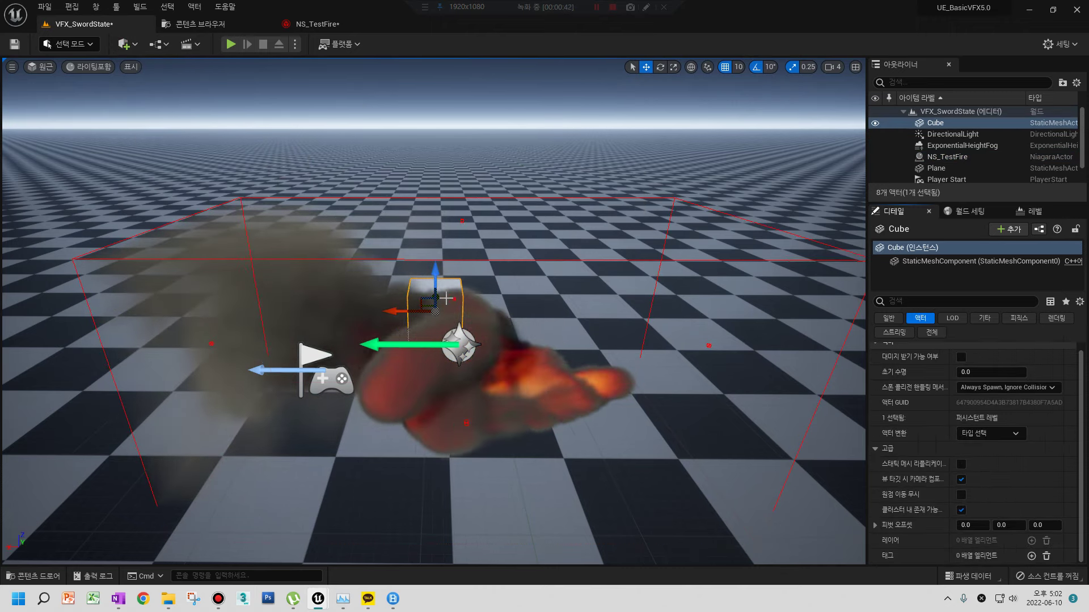
right_click_drag(416, 321, 525, 308)
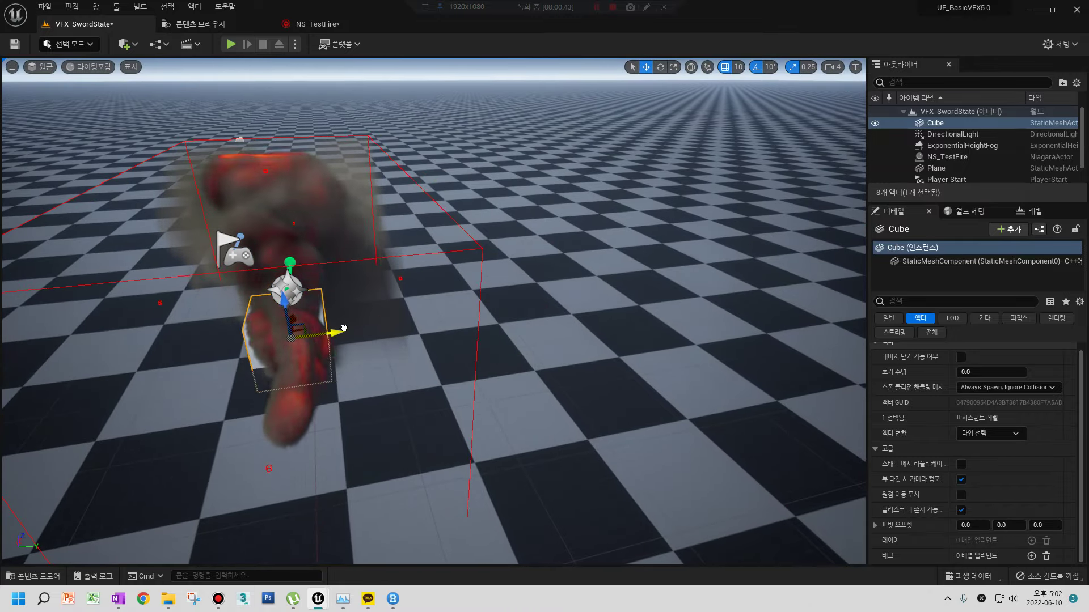
right_click_drag(525, 308, 624, 306)
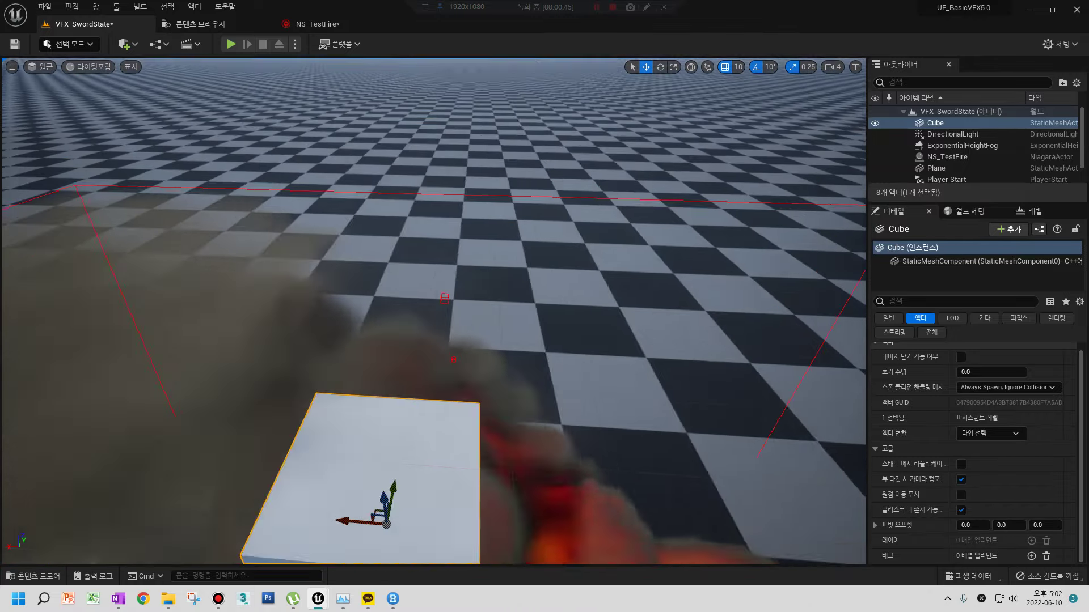
scroll(960, 358, "up", 1)
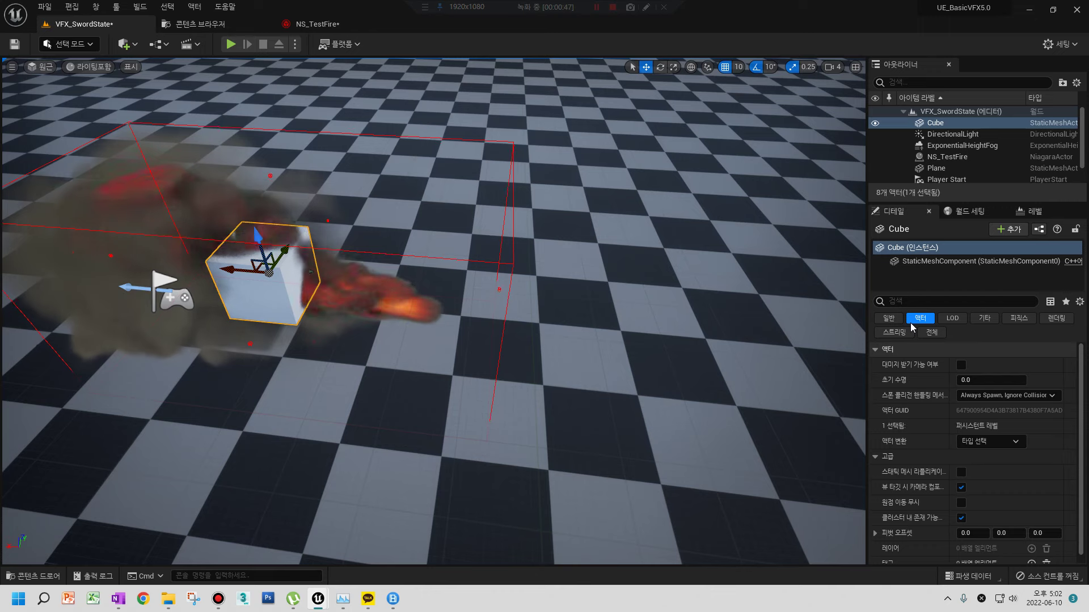
- Lock the Cube's scale axes and scale it uniformly to 1.5
left_click(915, 273)
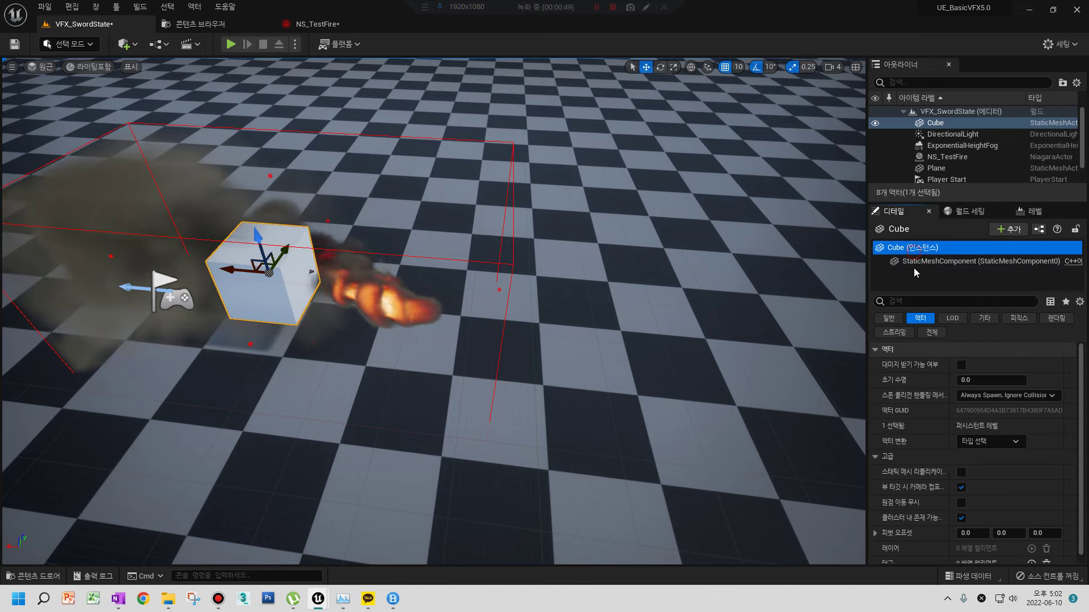
left_click(892, 319)
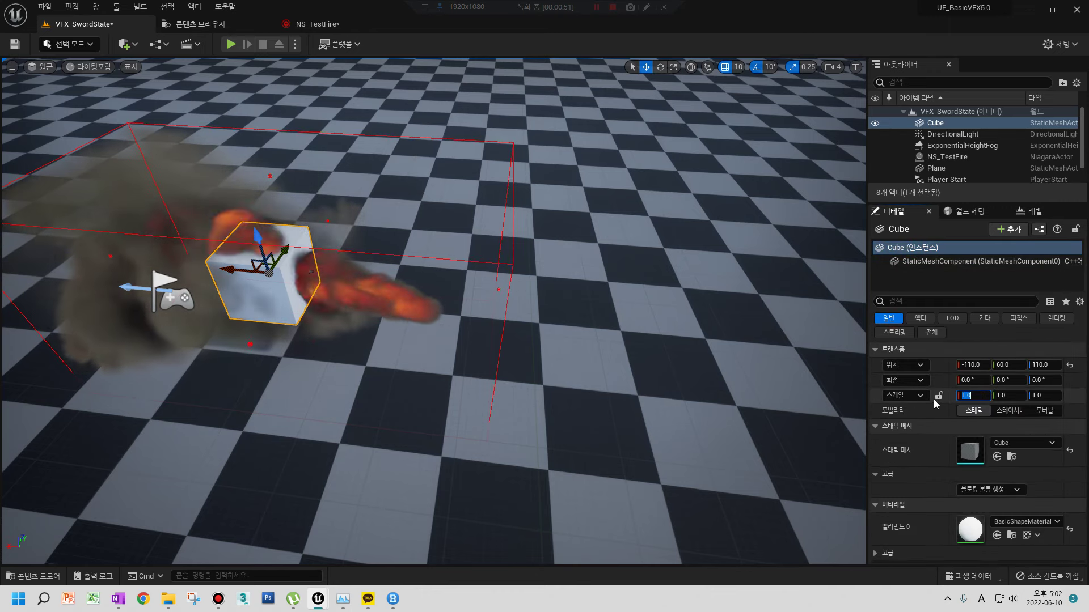
left_click(939, 395)
type("2")
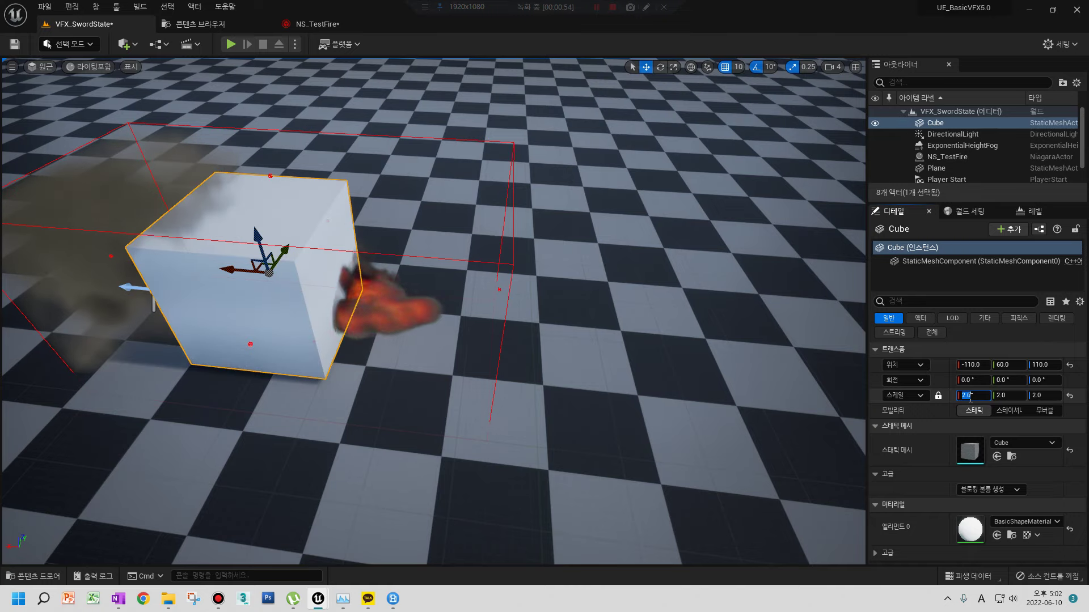
type("1.5")
key("Return")
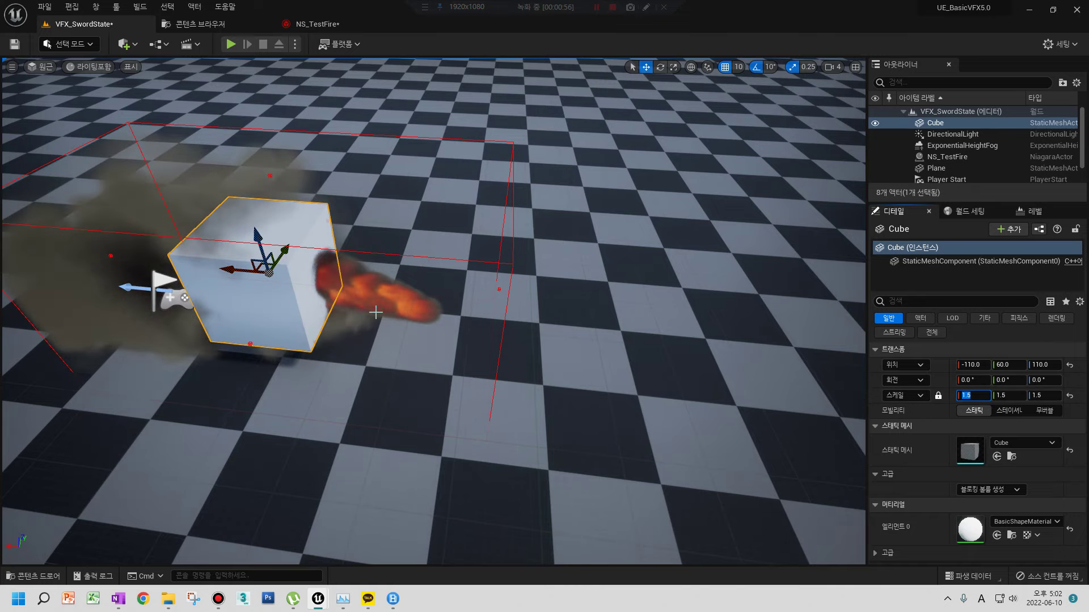
- Collapse the Cube's Static Mesh settings and advanced Actor properties in Details
left_click_drag(391, 312, 369, 273)
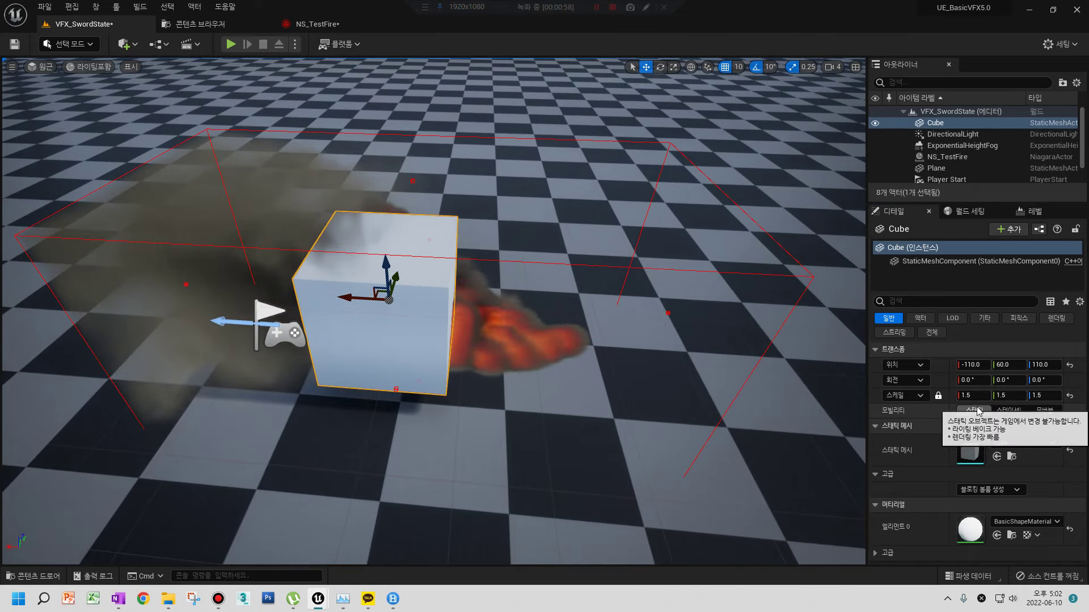
left_click(906, 427)
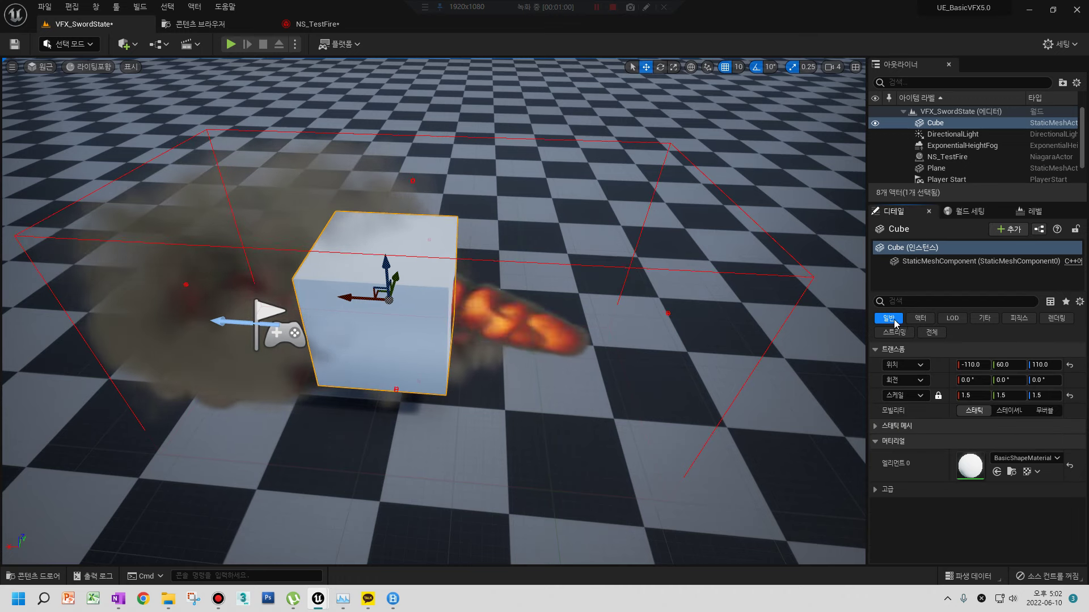
left_click(920, 319)
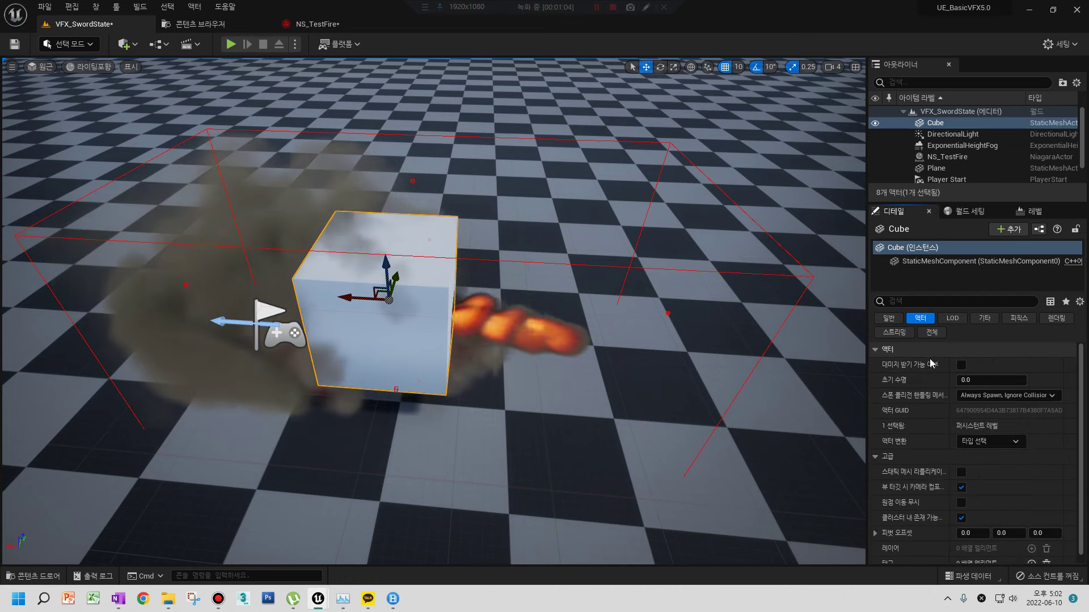
scroll(927, 370, "down", 1)
left_click(874, 452)
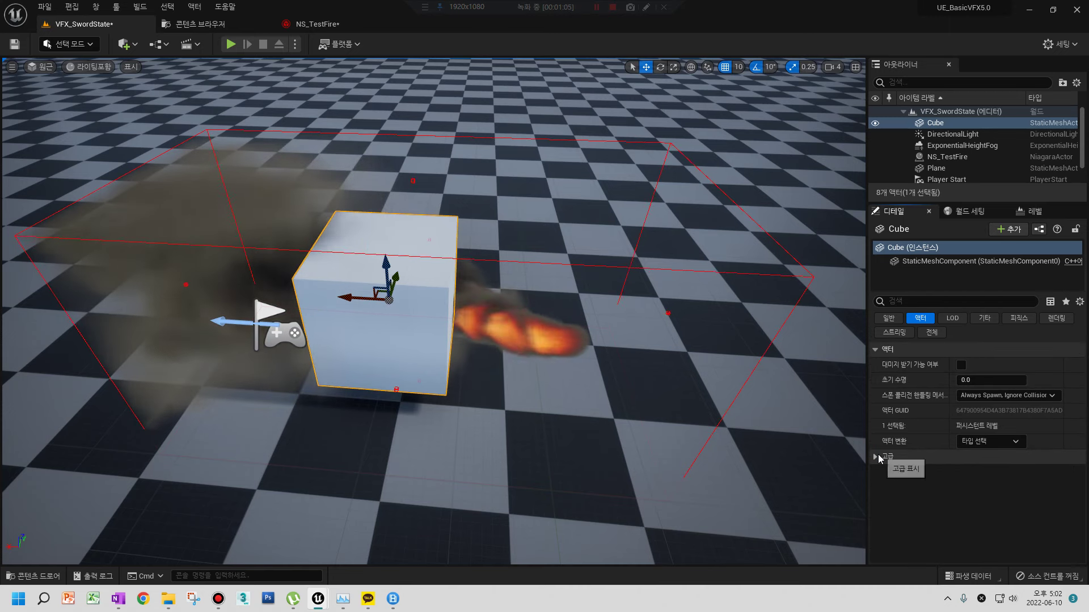
- Expand the Cube's advanced actor properties and give it the tag collider
left_click(878, 457)
scroll(910, 435, "down", 1)
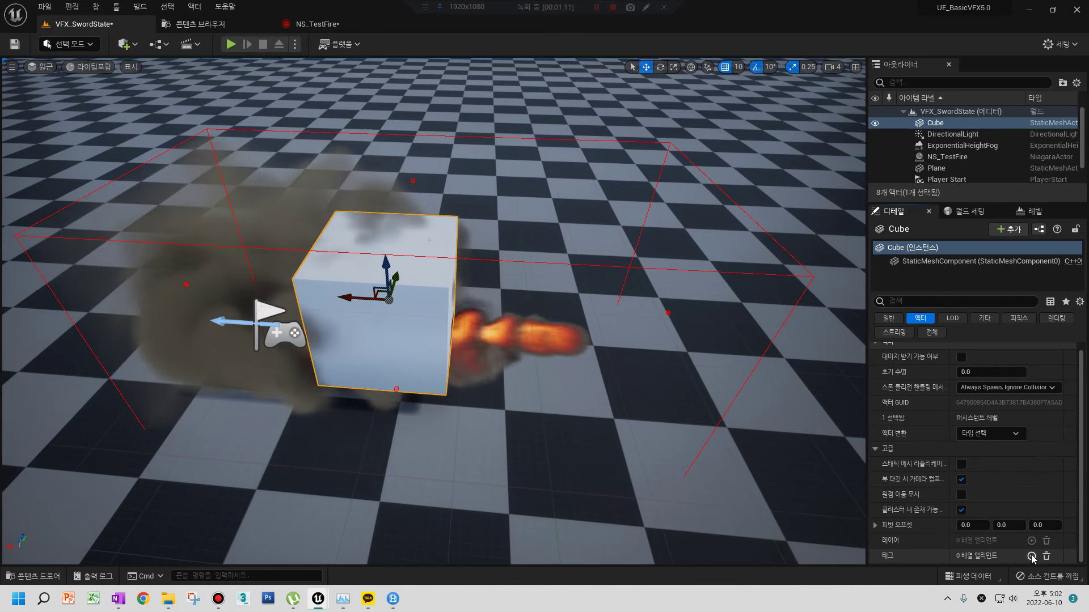
scroll(962, 542, "down", 2)
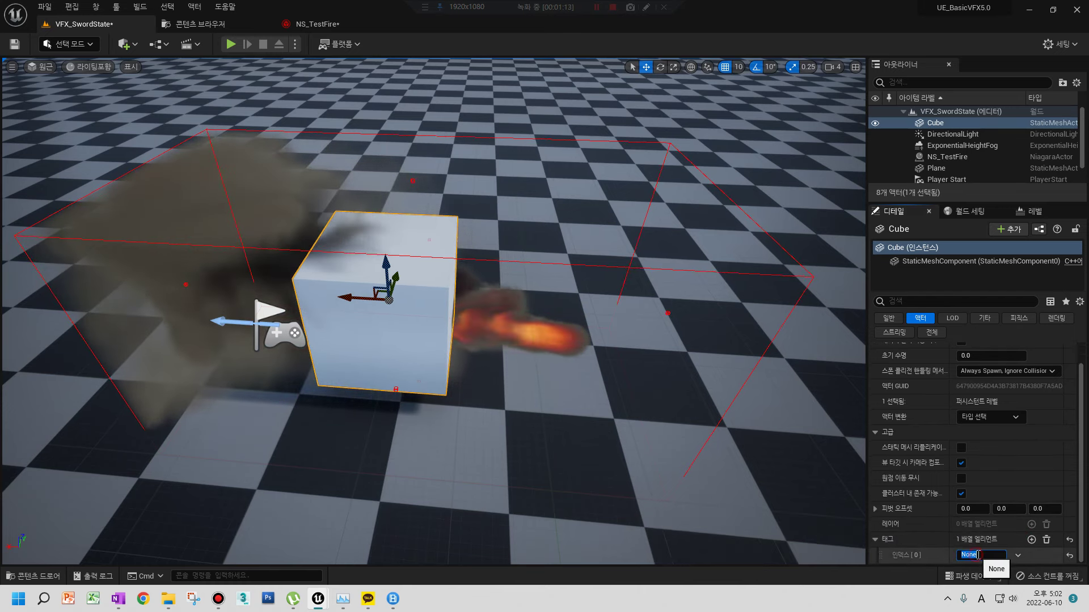
type("collider")
- Move the cube across the floor to -50, 90, 90 in the fire's path
mouse_move(469, 369)
left_mouse_down("alt")
mouse_move(425, 354)
mouse_move(359, 302)
mouse_move(234, 297)
mouse_move(321, 325)
mouse_move(431, 329)
left_mouse_up("alt")
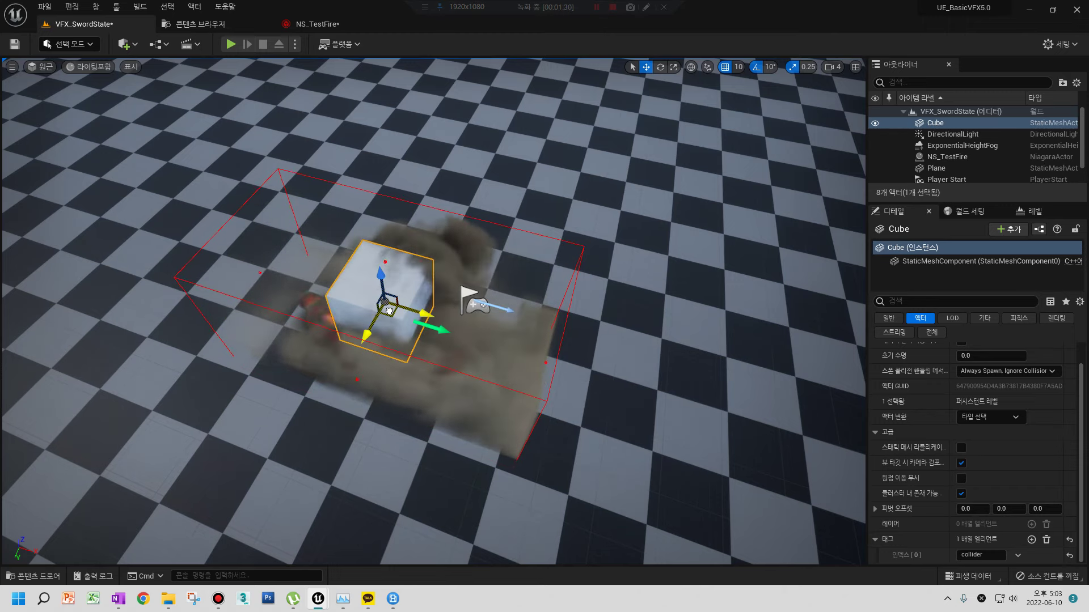
mouse_move(483, 337)
left_mouse_down("alt")
mouse_move(392, 309)
mouse_move(554, 294)
left_mouse_up("alt")
mouse_move(512, 354)
left_mouse_down()
mouse_move(298, 286)
mouse_move(564, 352)
mouse_move(248, 318)
mouse_move(486, 165)
mouse_move(550, 243)
mouse_move(373, 211)
left_mouse_up()
mouse_move(575, 306)
left_mouse_down()
mouse_move(356, 284)
mouse_move(479, 319)
left_mouse_up()
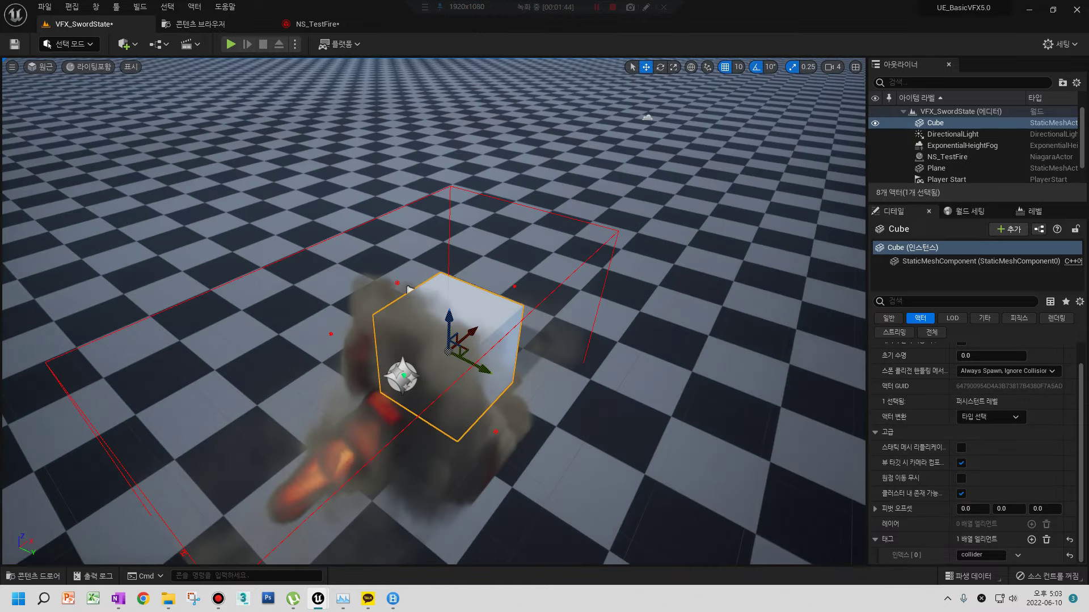
right_click_drag(479, 319, 510, 318)
scroll(953, 375, "up", 1)
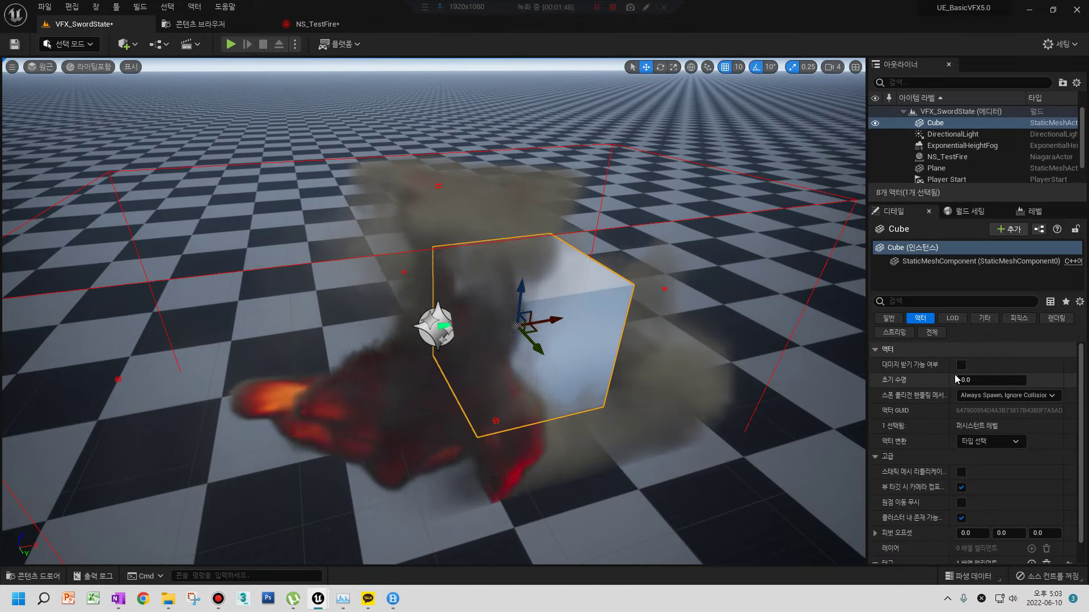
left_click(889, 318)
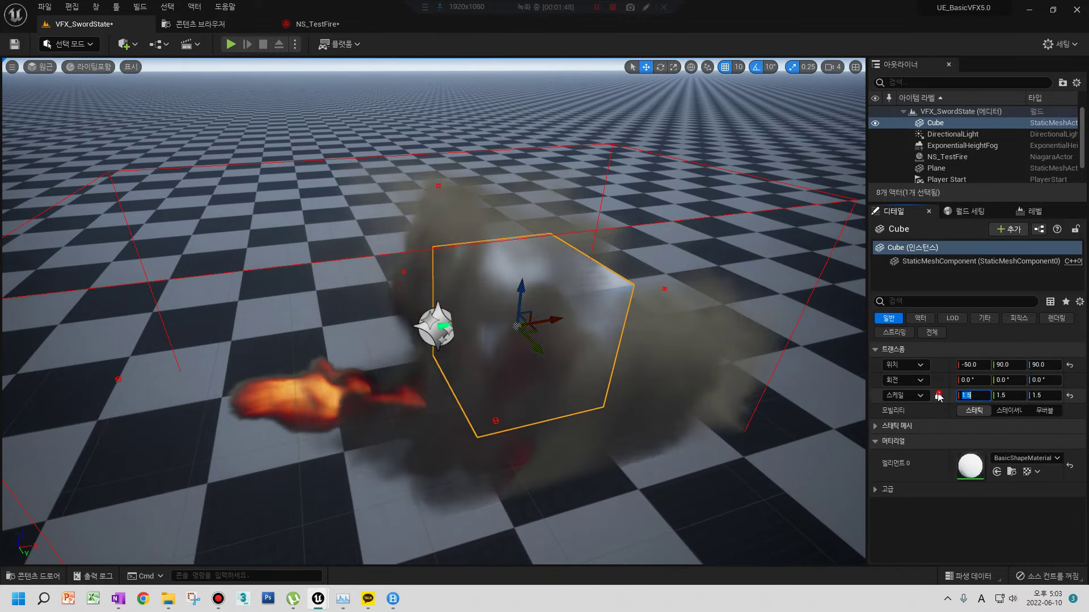
type("5")
- Reshape the cube into a thin 0.2×3×3 wall and move it back to X -80
key("Return")
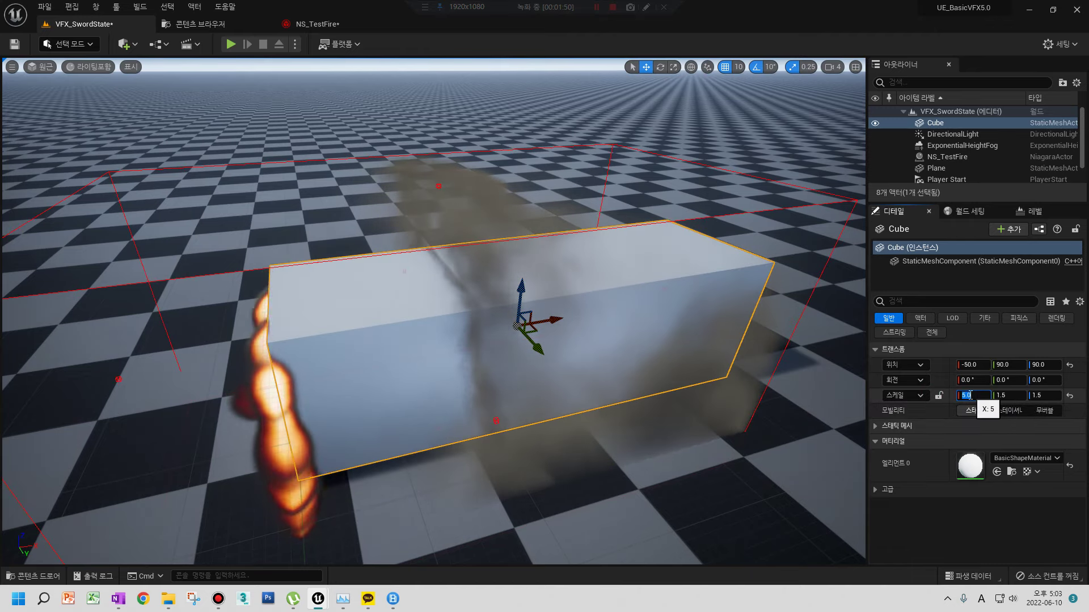
type("1")
key("Return")
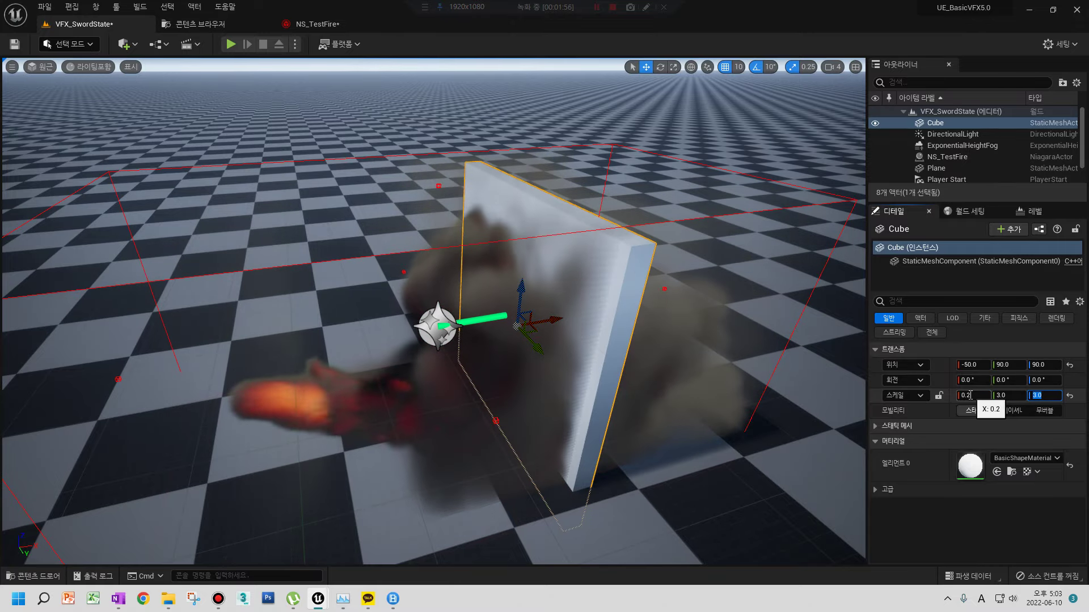
right_click_drag(510, 340, 431, 346)
mouse_move(431, 350)
left_mouse_down()
mouse_move(412, 355)
mouse_move(462, 369)
mouse_move(528, 363)
mouse_move(443, 310)
left_mouse_up()
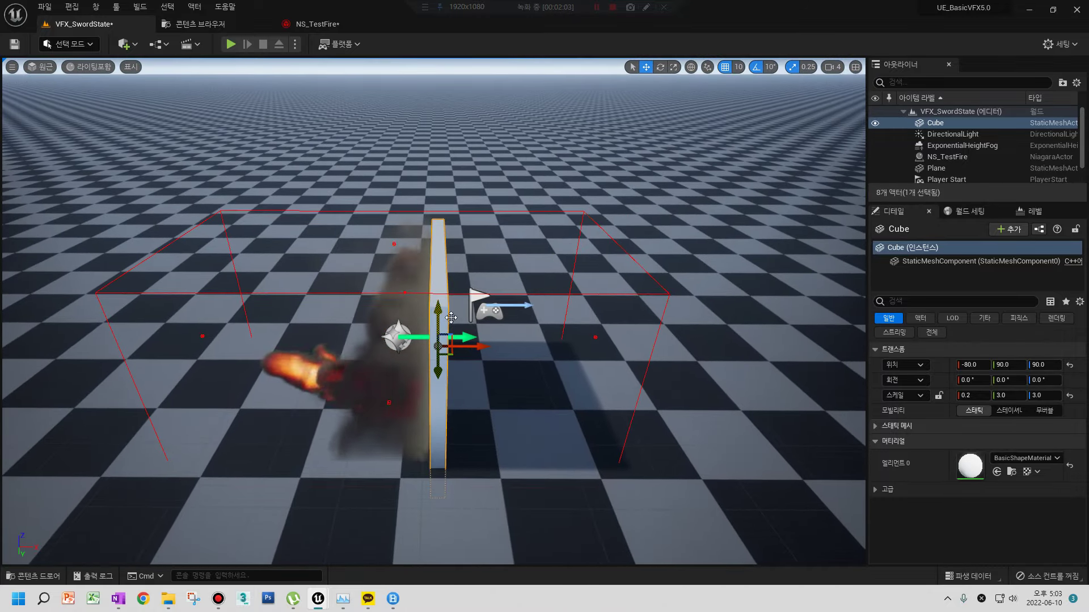
- Inspect the wall around the fire, then delete the cube from the level
mouse_move(469, 347)
left_mouse_down("alt")
mouse_move(104, 253)
mouse_move(142, 226)
mouse_move(117, 224)
mouse_move(397, 296)
mouse_move(477, 386)
mouse_move(581, 392)
mouse_move(457, 385)
mouse_move(538, 410)
mouse_move(401, 390)
left_mouse_up("alt")
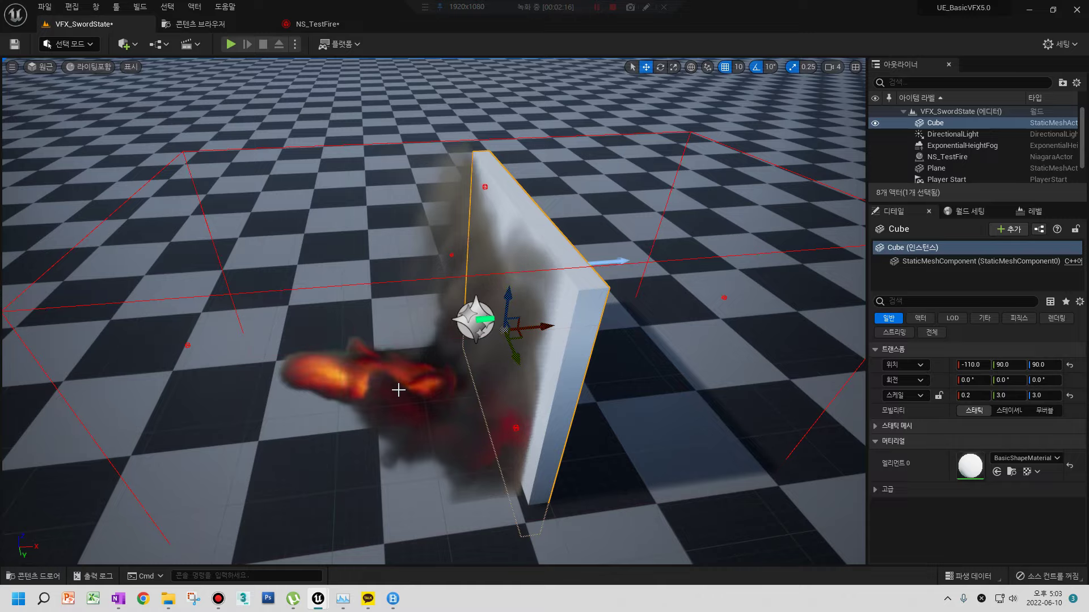
left_click_drag(398, 390, 460, 406, "alt")
key("Delete")
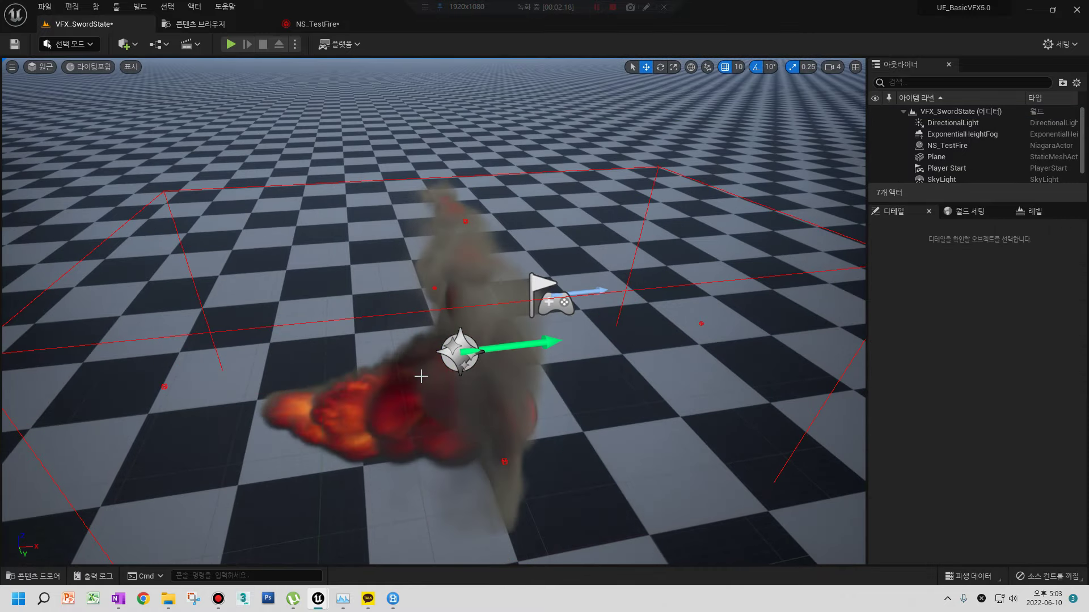
- Select the NS_TestFire system in the level
left_click(384, 384)
mouse_move(384, 384)
left_mouse_down("alt")
mouse_move(318, 391)
mouse_move(499, 318)
left_mouse_up("alt")
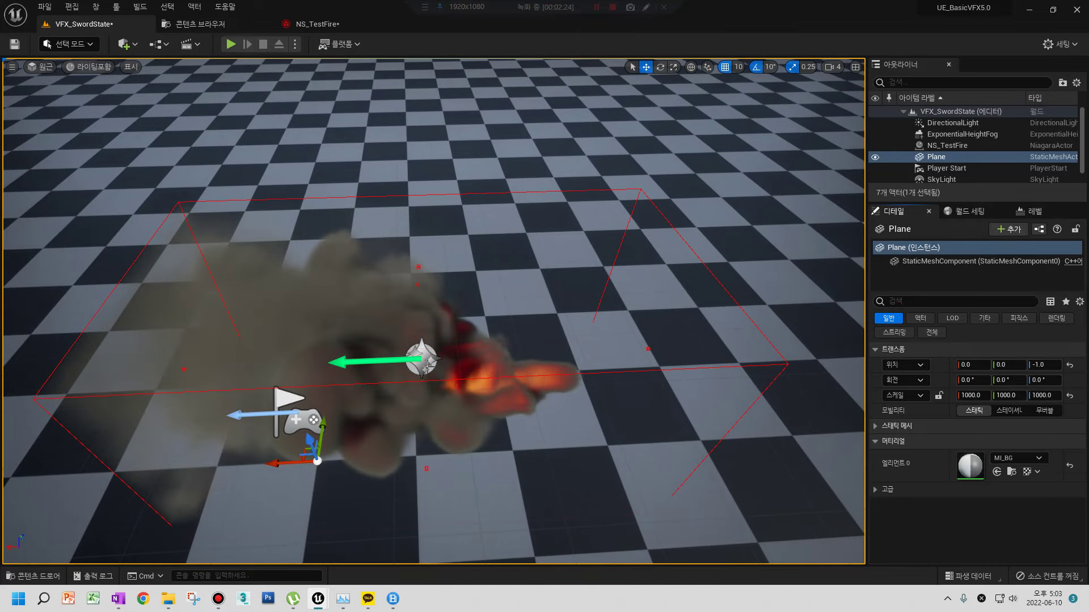
left_click(947, 145)
scroll(966, 422, "down", 5)
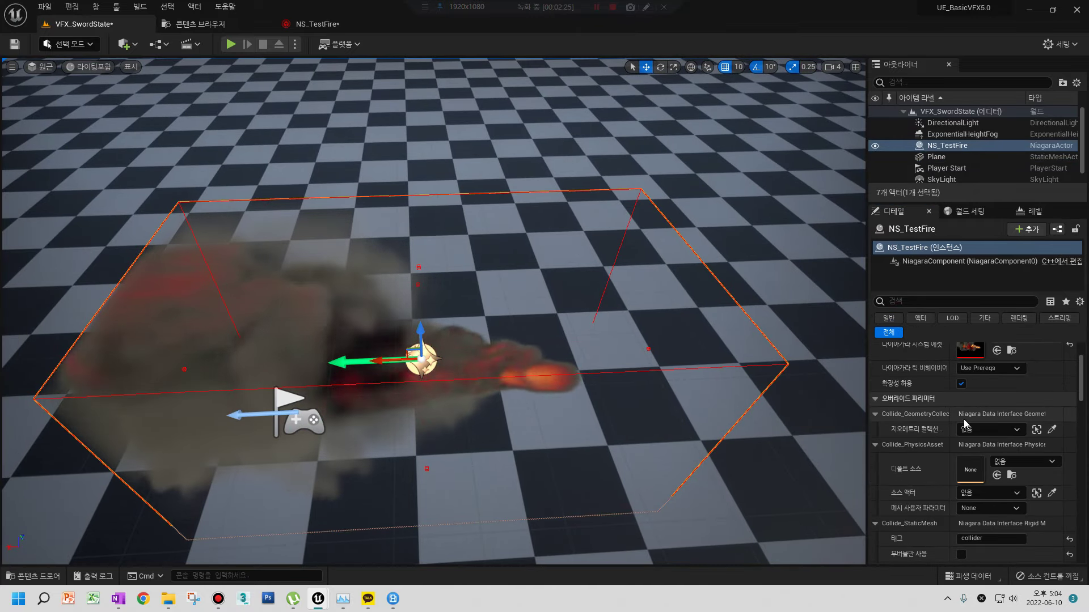
scroll(962, 420, "up", 3)
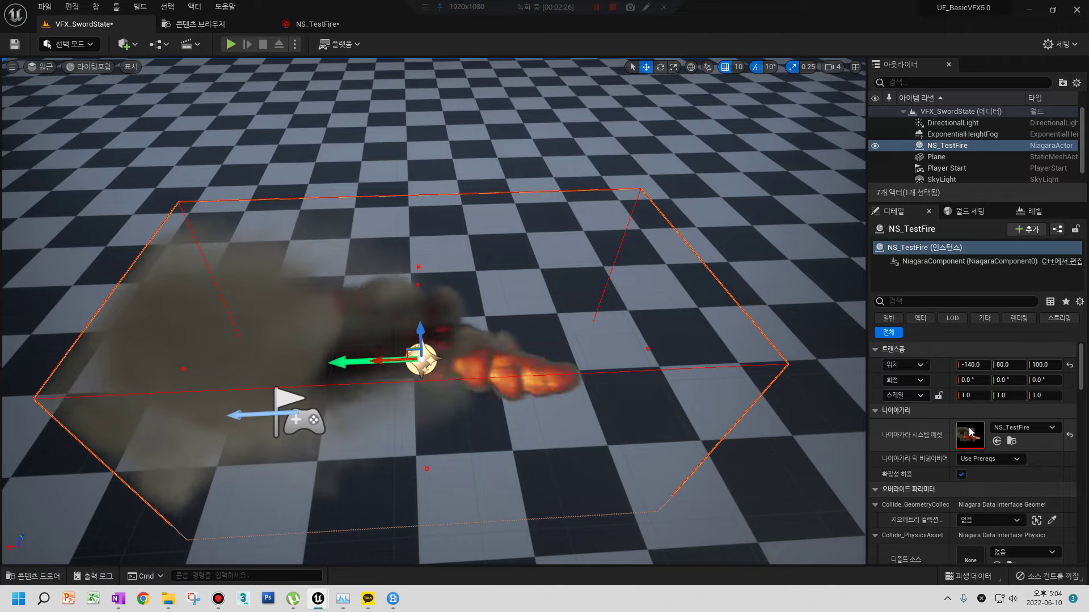
- Collapse NS_TestFire's Niagara, Activation, Lighting, Attachment, Rendering, Tags, Cooking and other Details groups
left_click(882, 414)
left_click(885, 426)
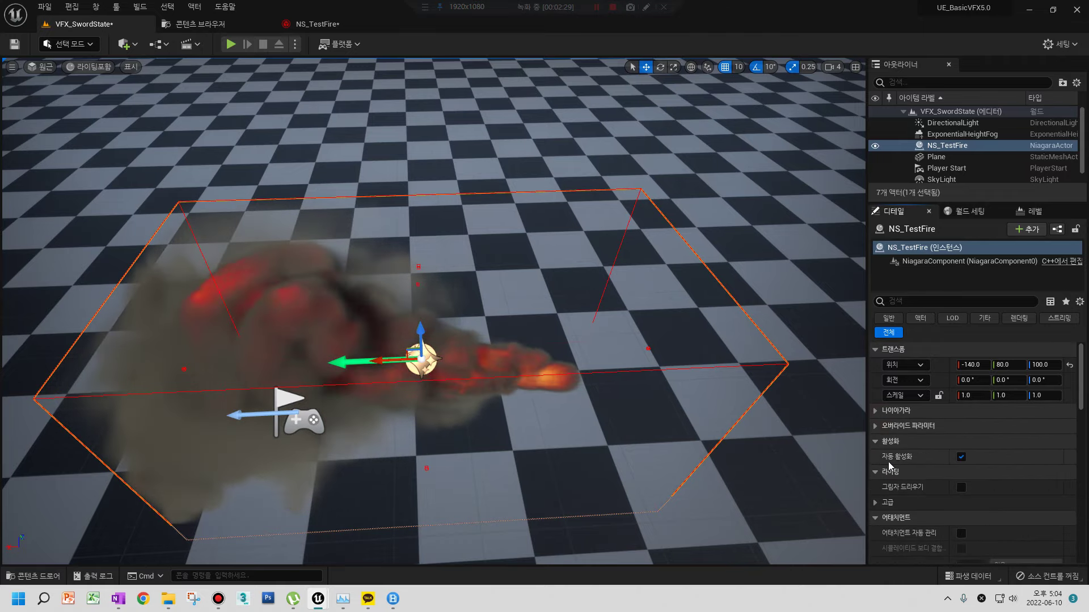
scroll(890, 459, "down", 3)
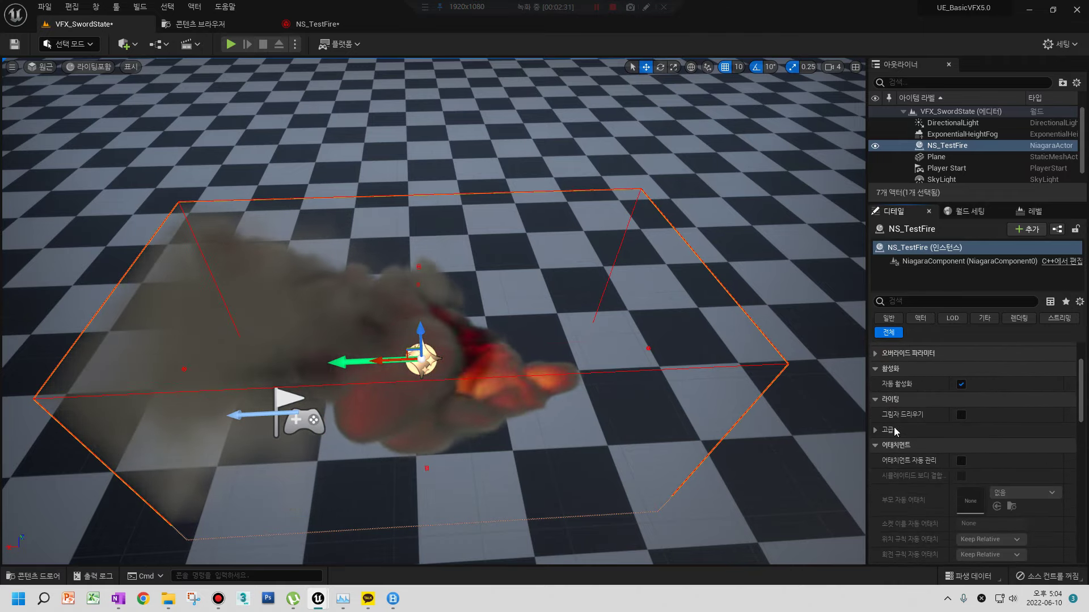
scroll(895, 439, "up", 3)
left_click(902, 443)
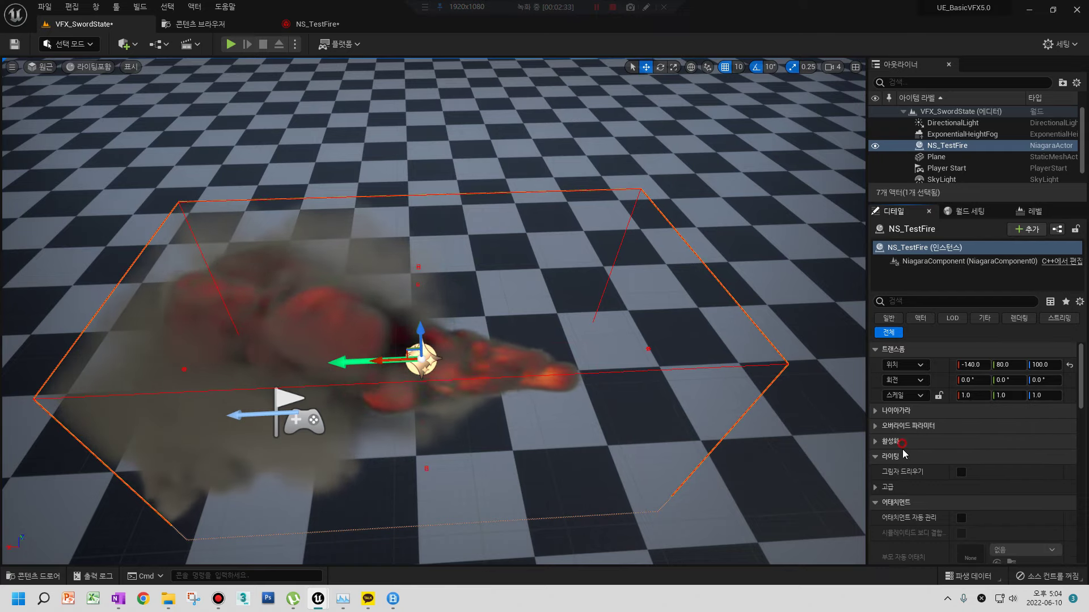
left_click(890, 456)
left_click(893, 471)
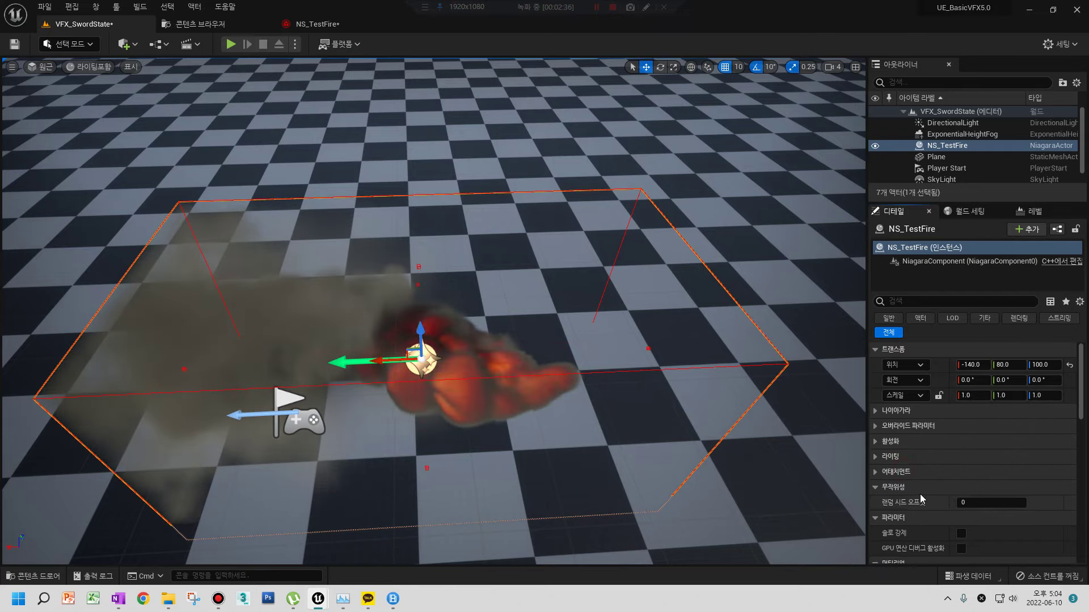
scroll(919, 477, "down", 2)
scroll(917, 459, "down", 2)
scroll(918, 454, "down", 2)
scroll(917, 453, "down", 2)
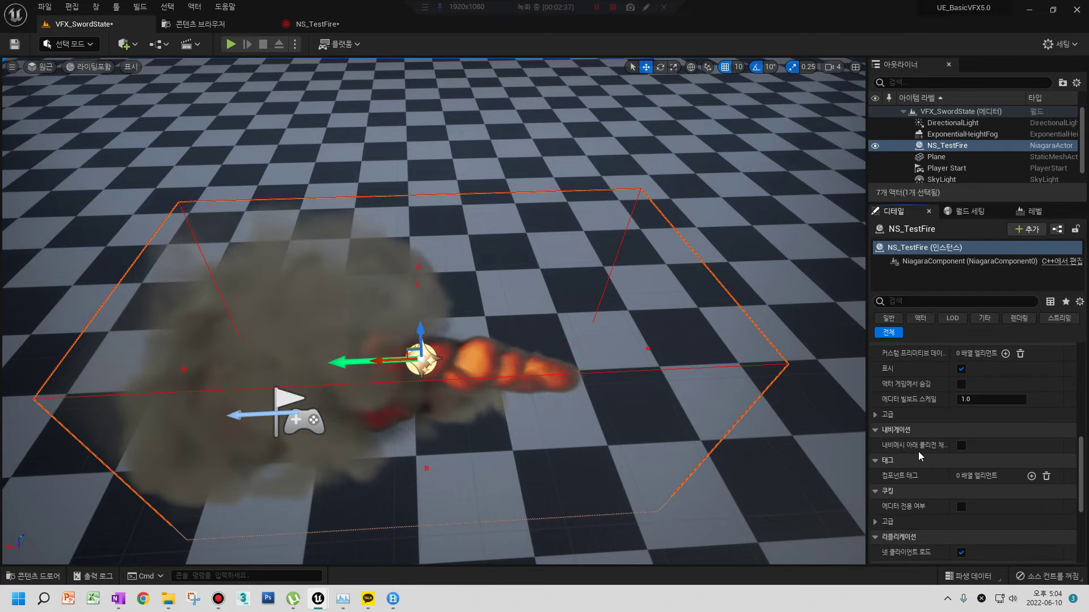
scroll(919, 451, "up", 2)
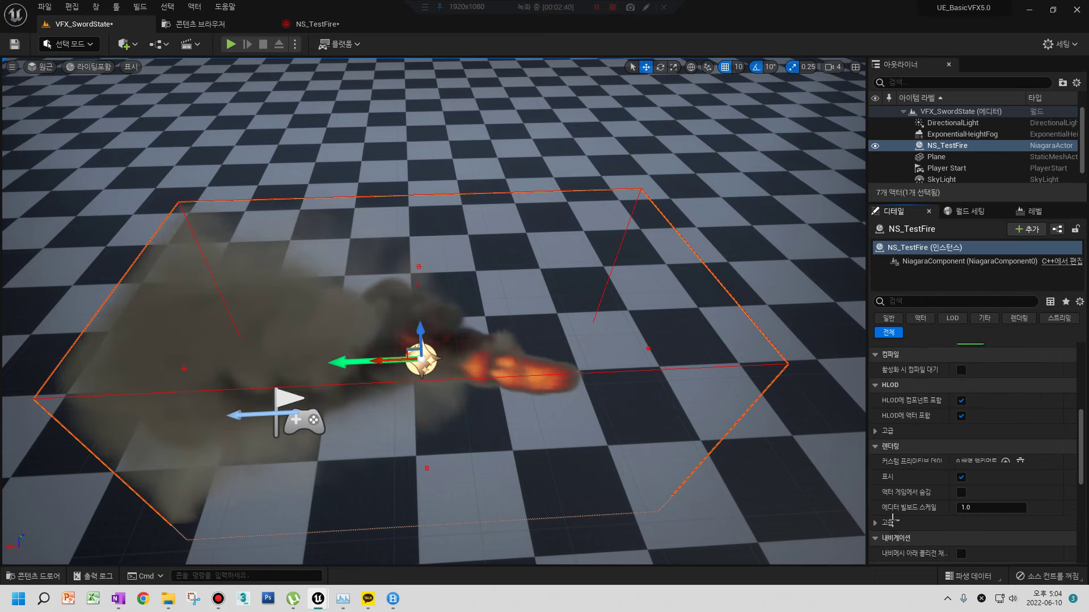
left_click(876, 519)
left_click(877, 519)
left_click(875, 519)
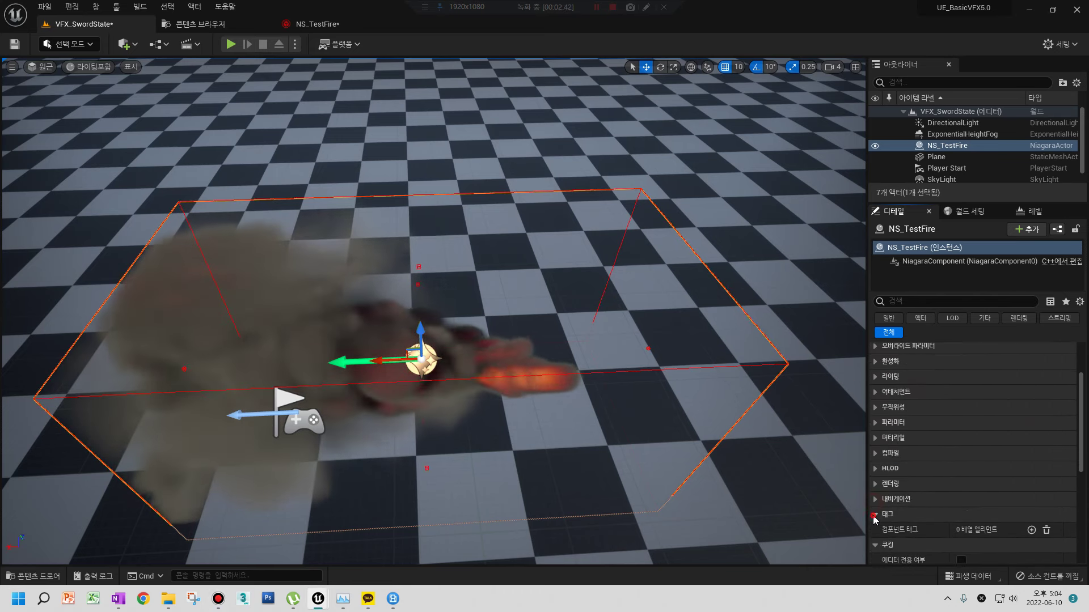
left_click(875, 516)
left_click(874, 530)
scroll(919, 523, "down", 1)
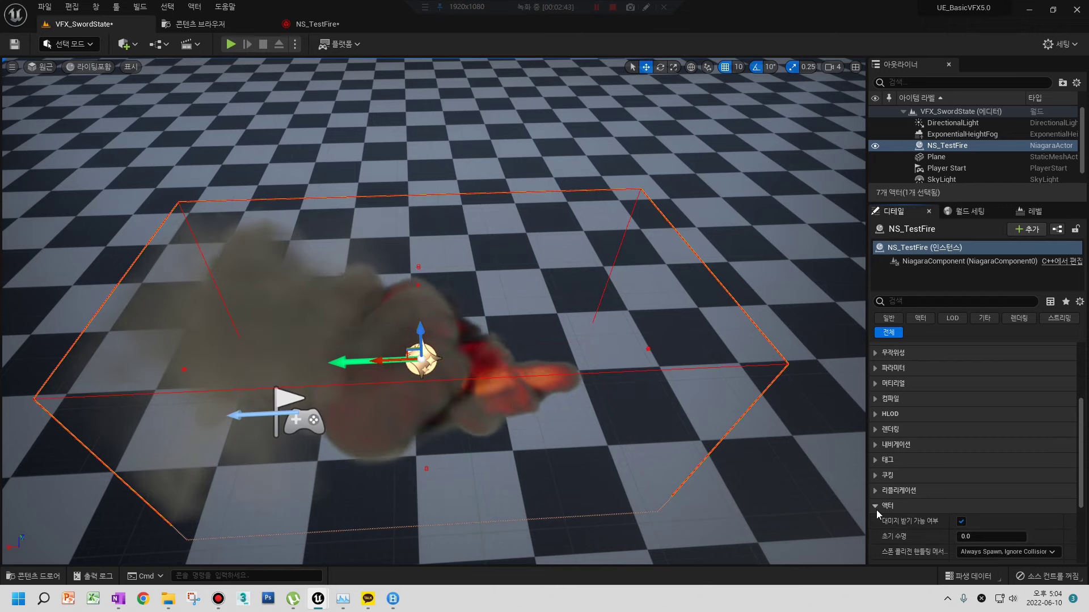
scroll(877, 512, "up", 5)
- Expand Override Parameters and the DirectionalLight1 entry, then select the DirectionalLight actor
left_click(907, 426)
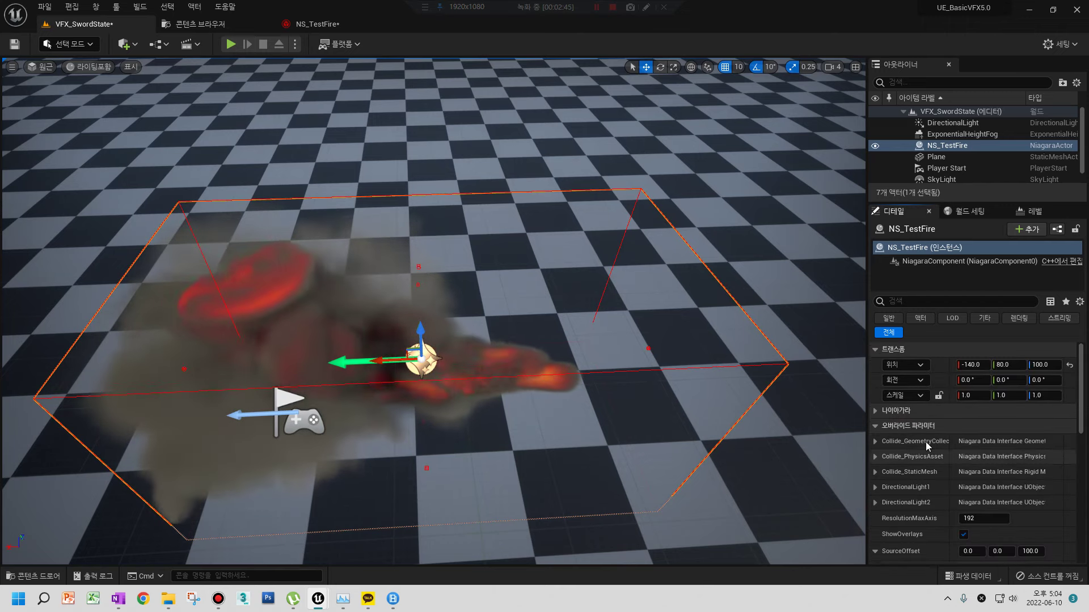
scroll(925, 441, "down", 1)
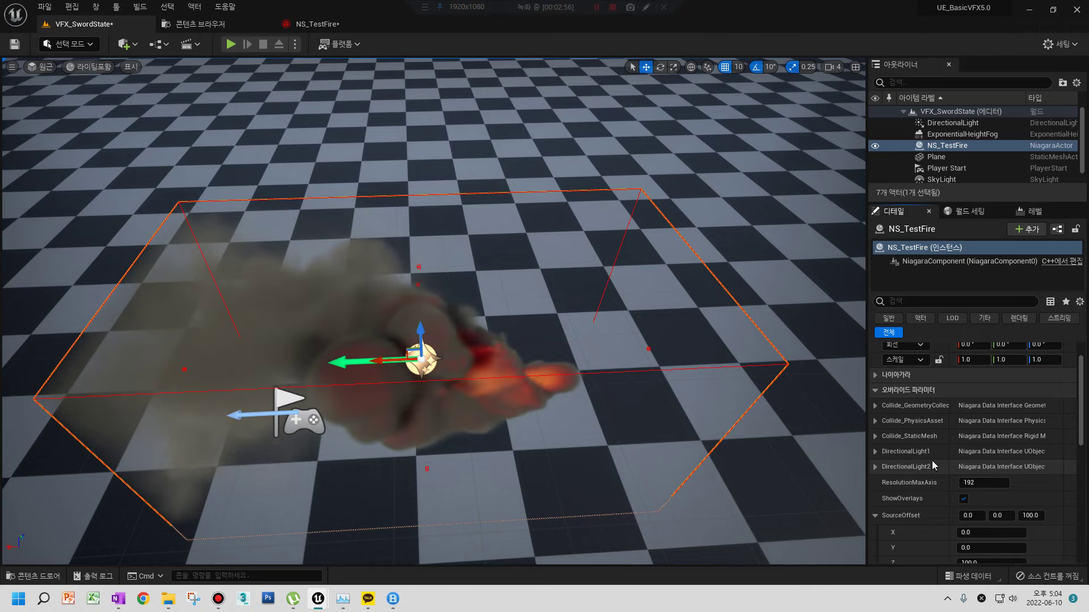
scroll(913, 454, "down", 1)
left_click(882, 435)
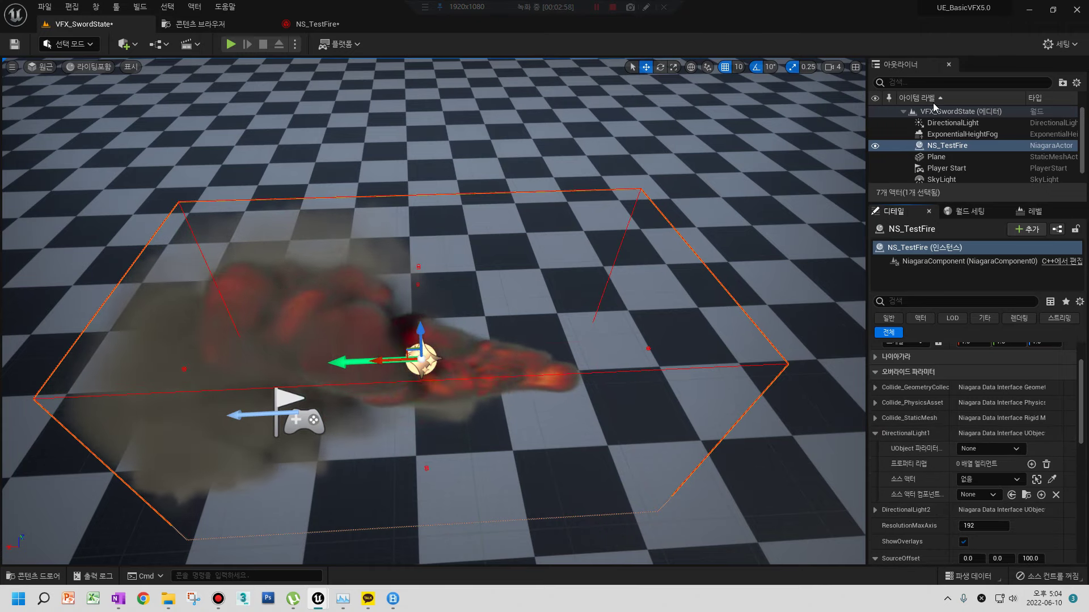
left_click(914, 83)
left_click(952, 122)
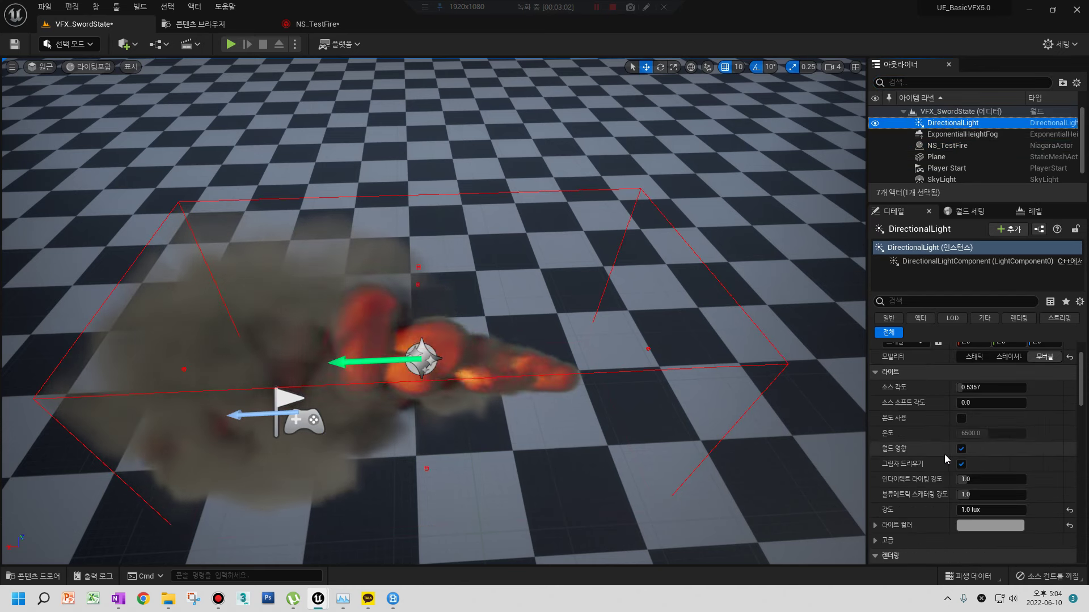
- Set the directional light's intensity to 10 lux
scroll(944, 454, "down", 1)
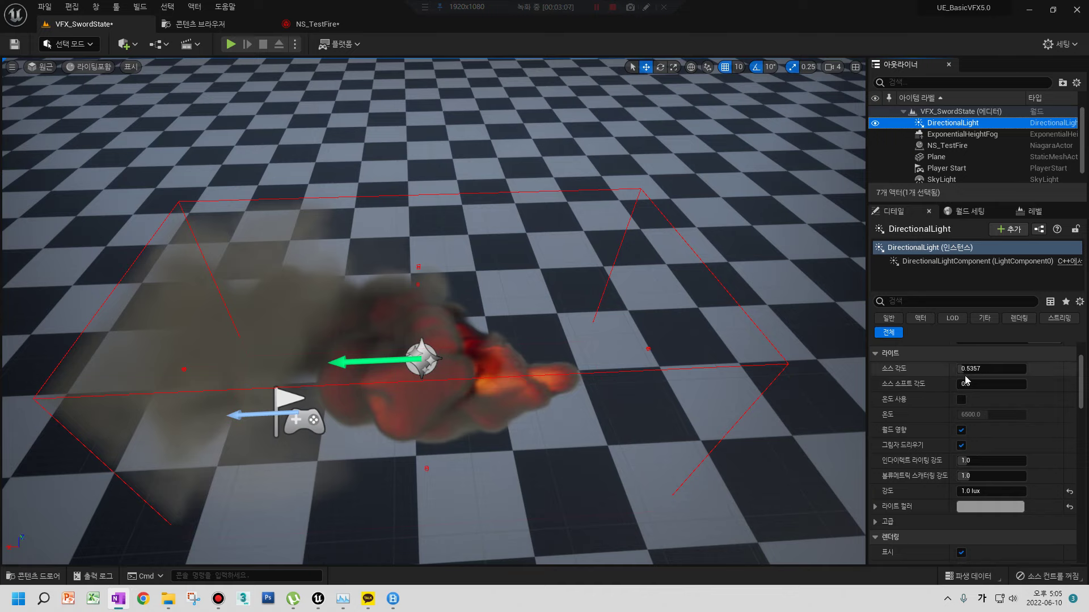
left_click(976, 369)
scroll(985, 397, "up", 2)
scroll(985, 396, "down", 3)
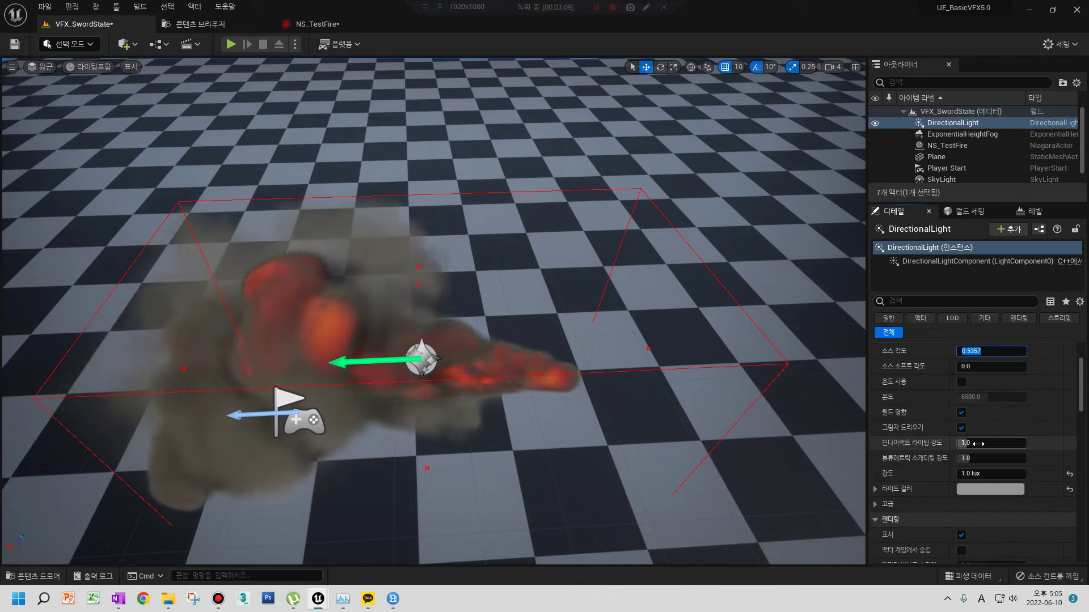
left_click(961, 475)
type("10")
key("Return")
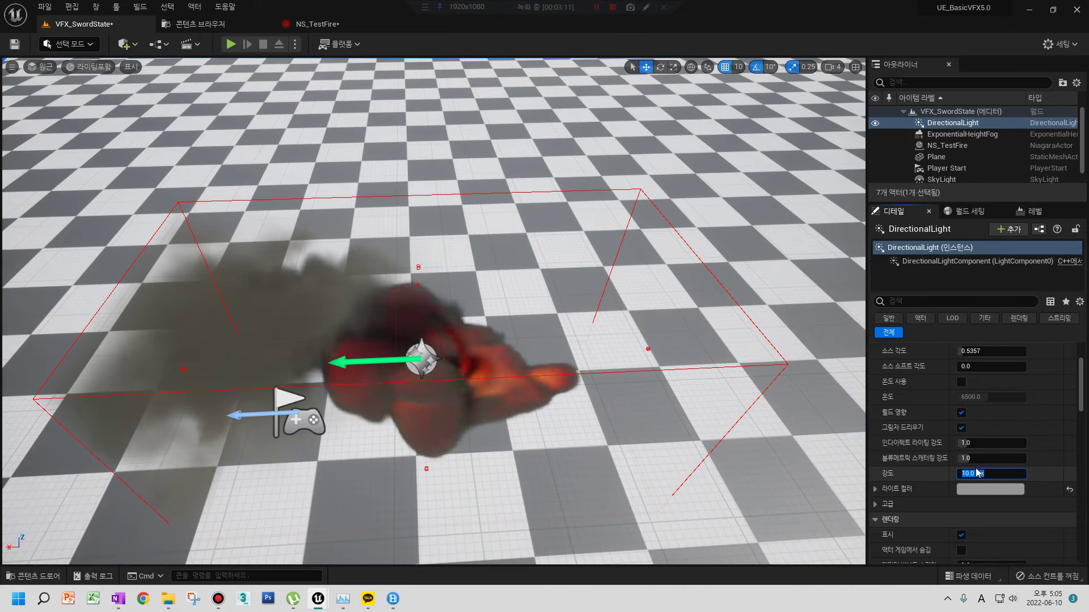
- Tint the directional light pale blue with Light Color R 100, G 200, B 250
left_click(954, 489)
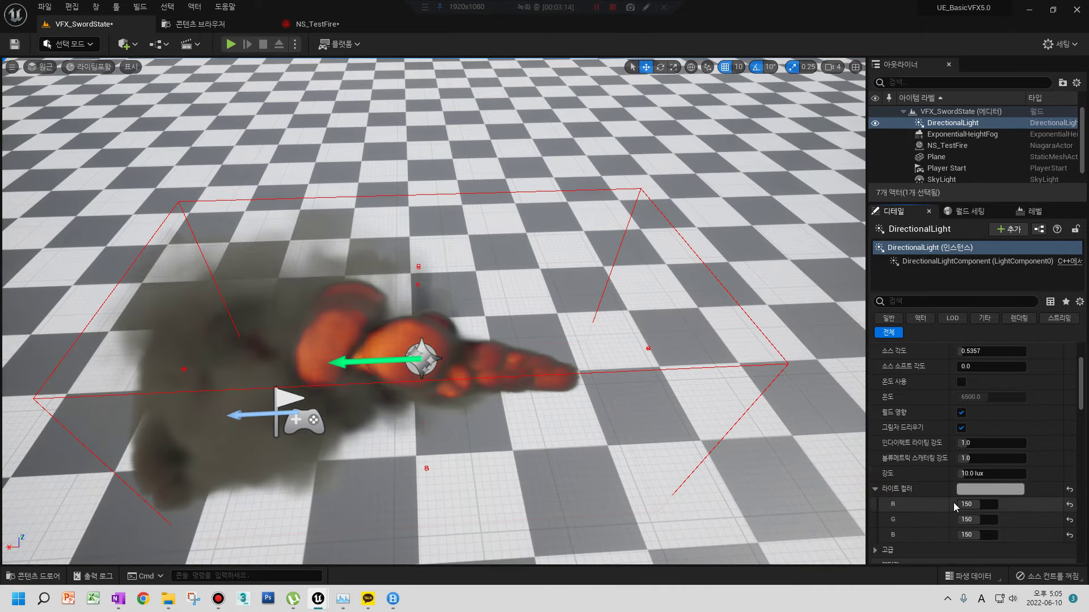
left_click(959, 504)
type("10")
left_click(975, 520)
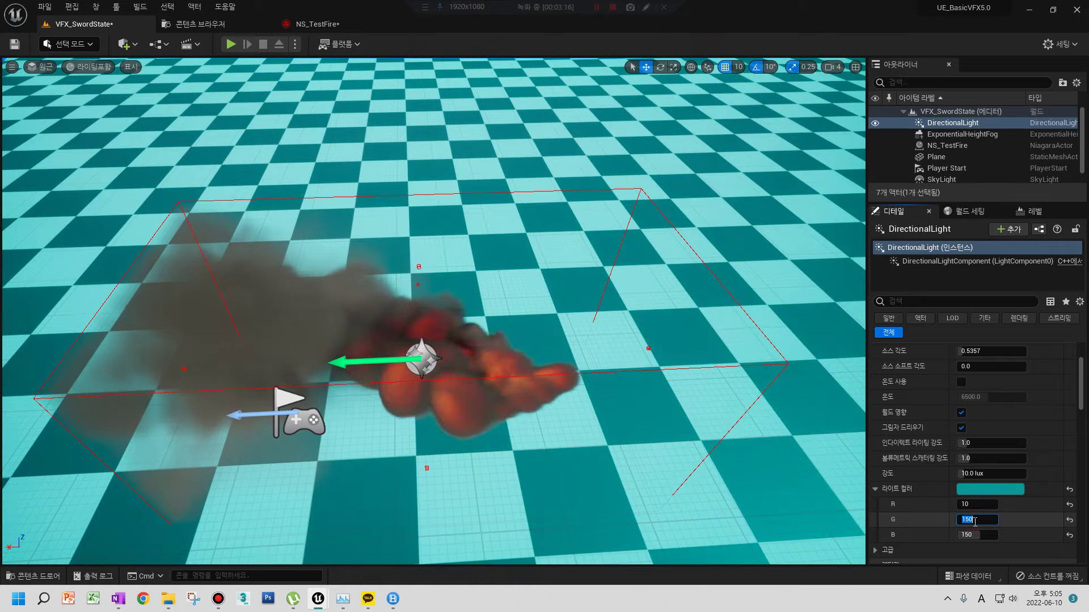
type("2")
key("BackSpace")
type("50")
left_click(964, 504)
type("100")
key("Return")
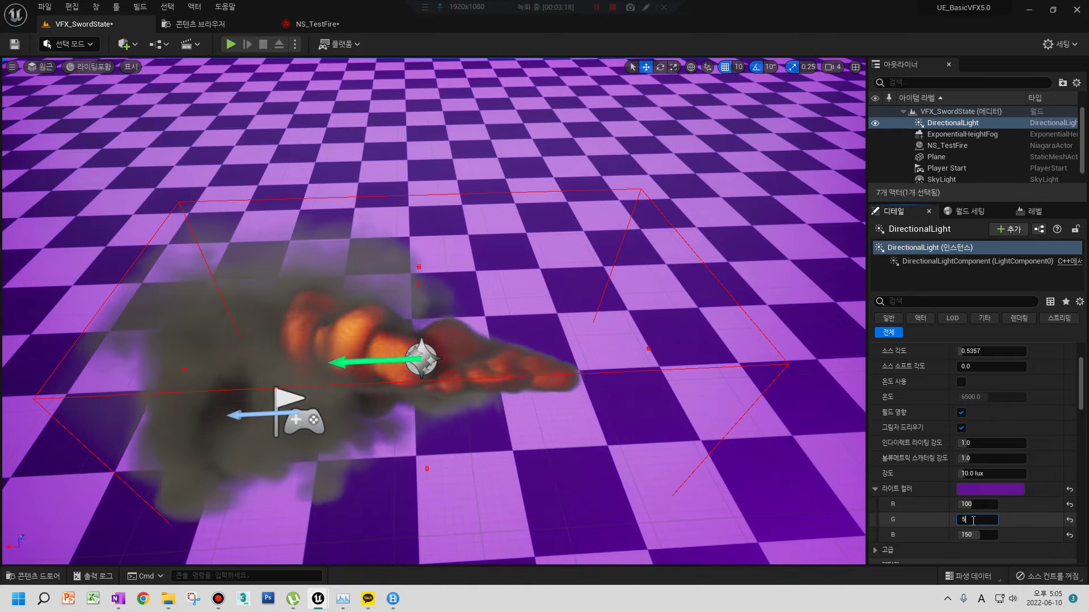
left_click(972, 520)
type("200")
left_click(972, 535)
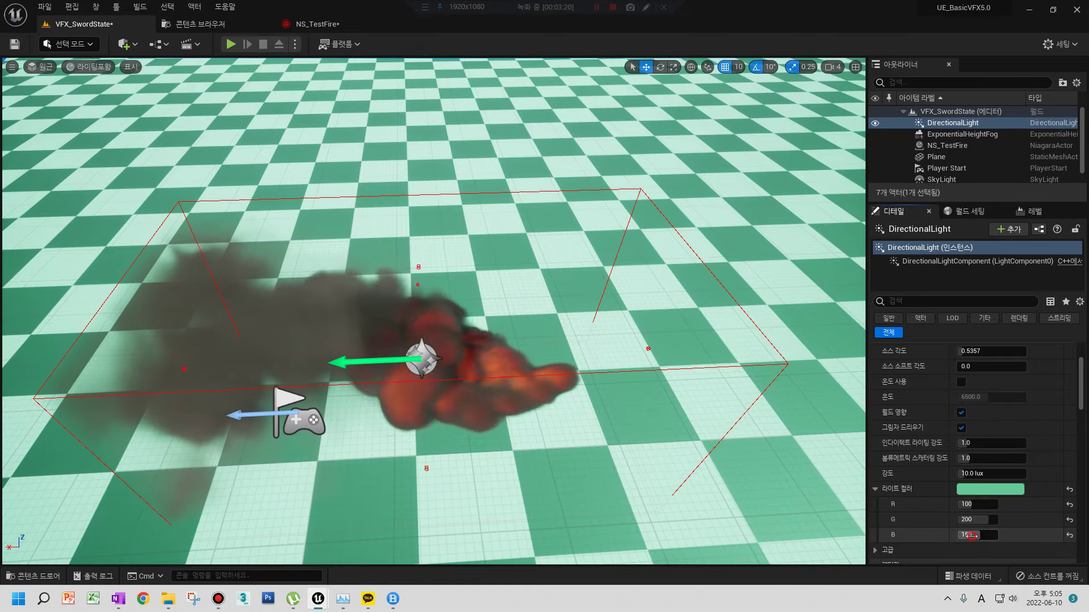
type("250")
key("Return")
- Tilt the view up toward the horizon and select NS_TestFire to show its properties
mouse_move(661, 457)
right_mouse_down()
mouse_move(667, 397)
mouse_move(630, 397)
right_mouse_up()
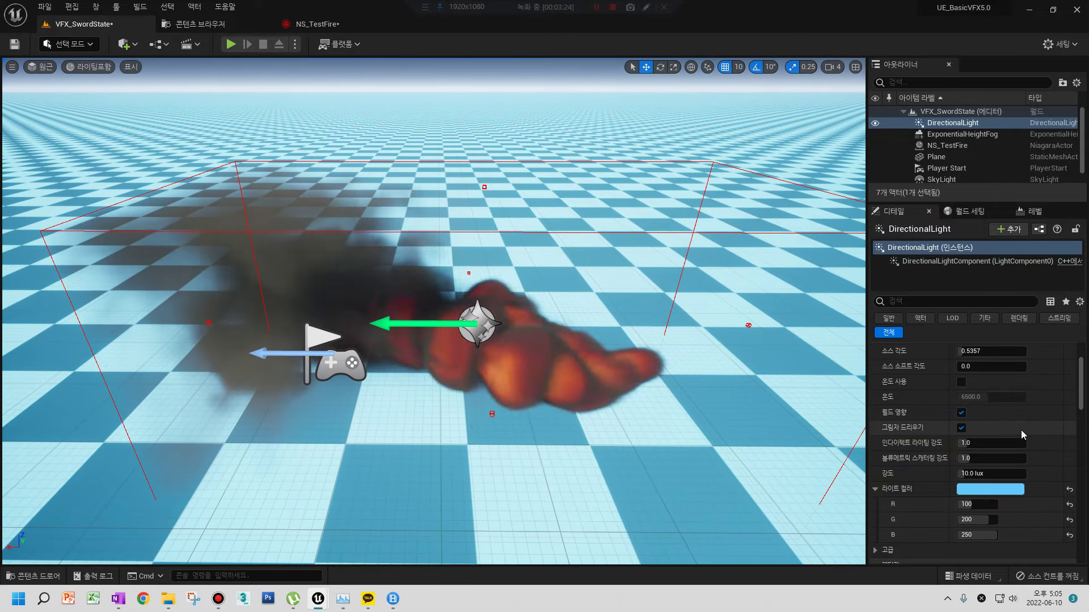
scroll(998, 408, "up", 1)
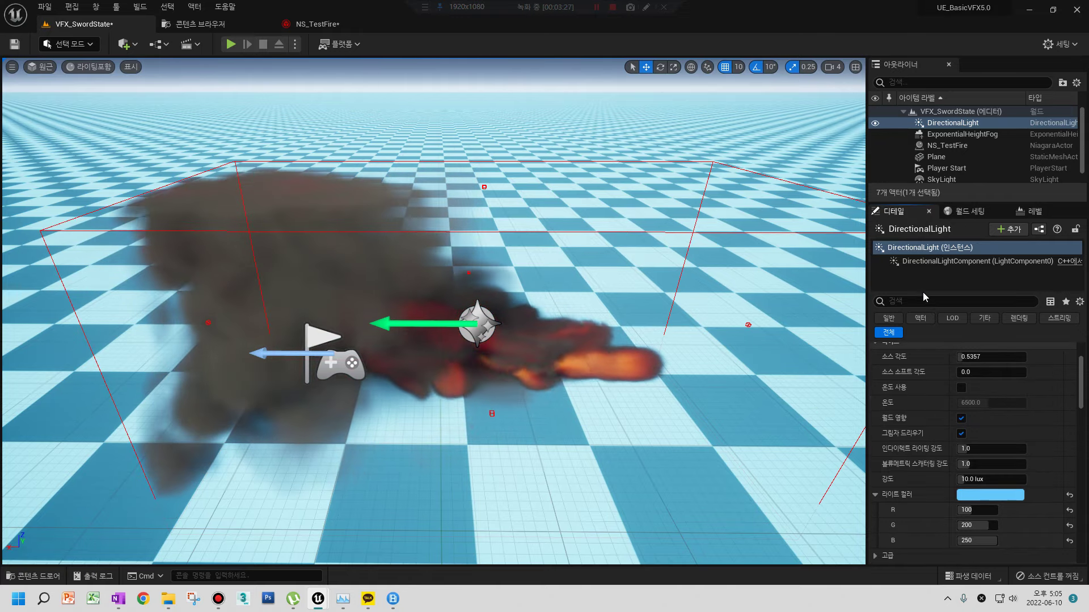
left_click(475, 323)
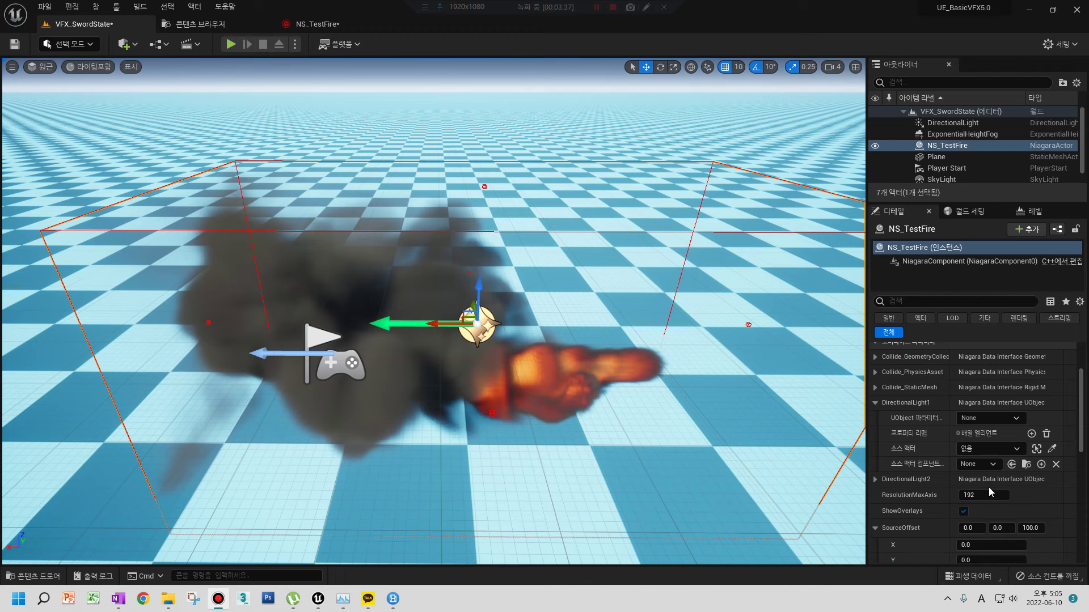
- Set NS_TestFire's DirectionalLight1 Source Actor to the level's DirectionalLight
left_click(1003, 449)
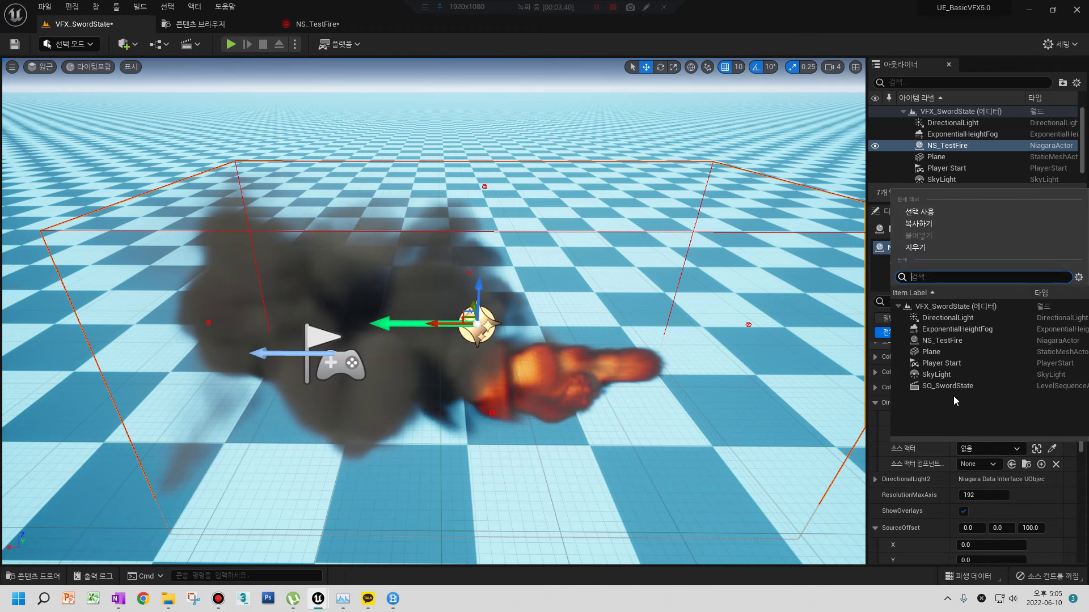
left_click(937, 319)
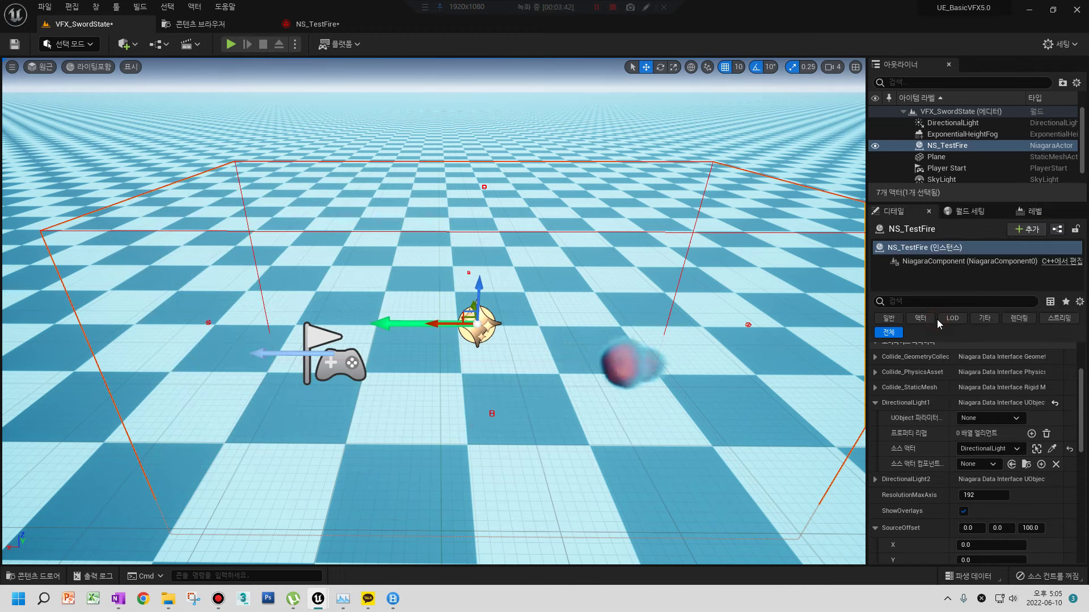
left_click_drag(694, 357, 569, 376, "alt")
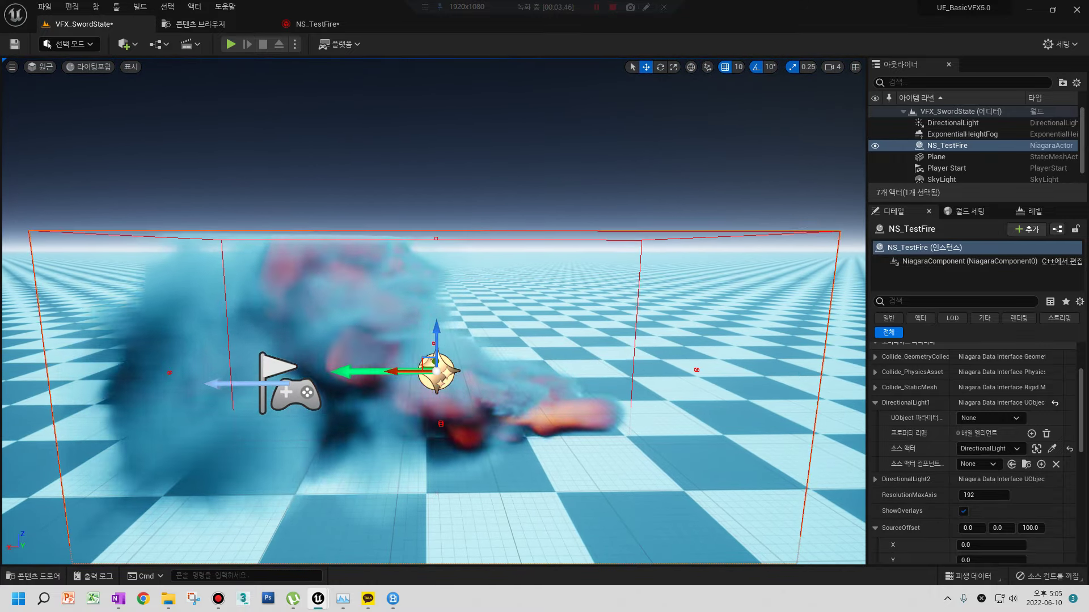
scroll(569, 376, "down", 3)
scroll(471, 353, "up", 3)
- Orbit around the blue-lit smoke, then select DirectionalLight in the Outliner
scroll(471, 354, "up", 2)
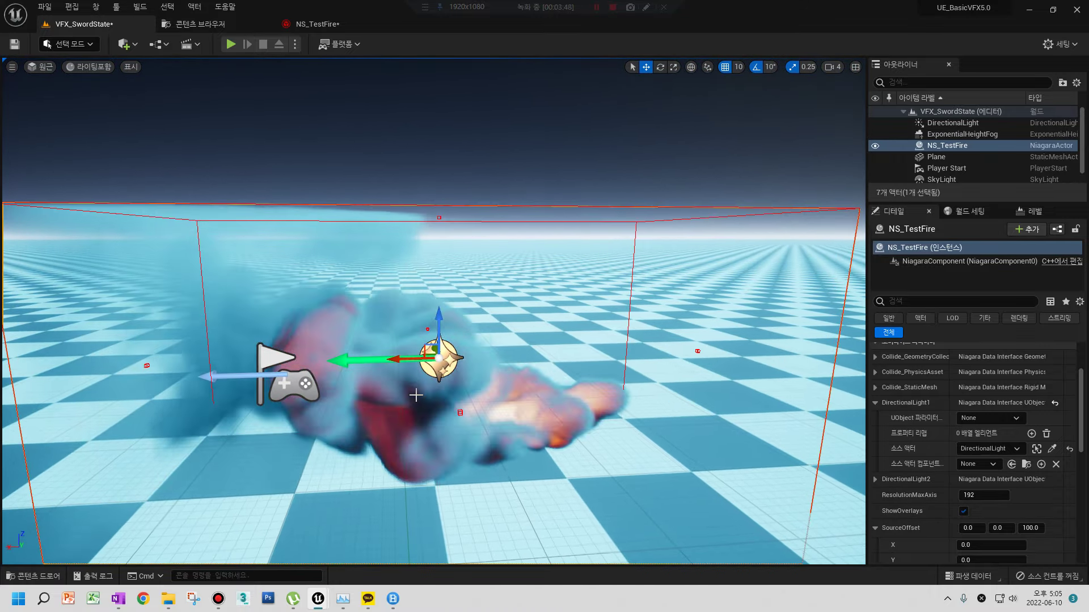
mouse_move(472, 354)
left_mouse_down("alt")
mouse_move(130, 291)
mouse_move(68, 295)
mouse_move(68, 317)
left_mouse_up("alt")
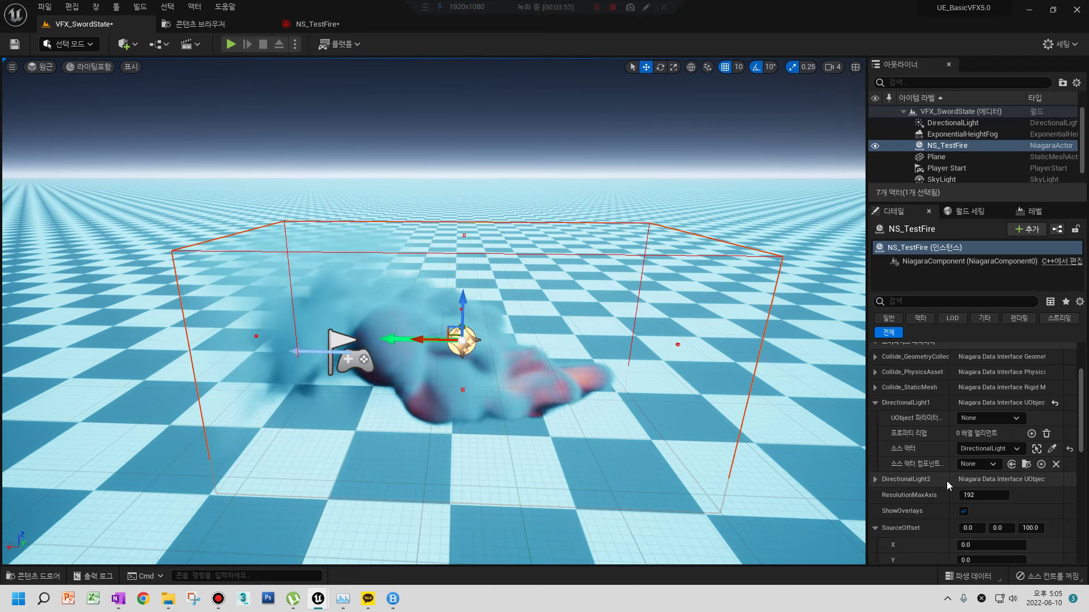
scroll(966, 464, "down", 2)
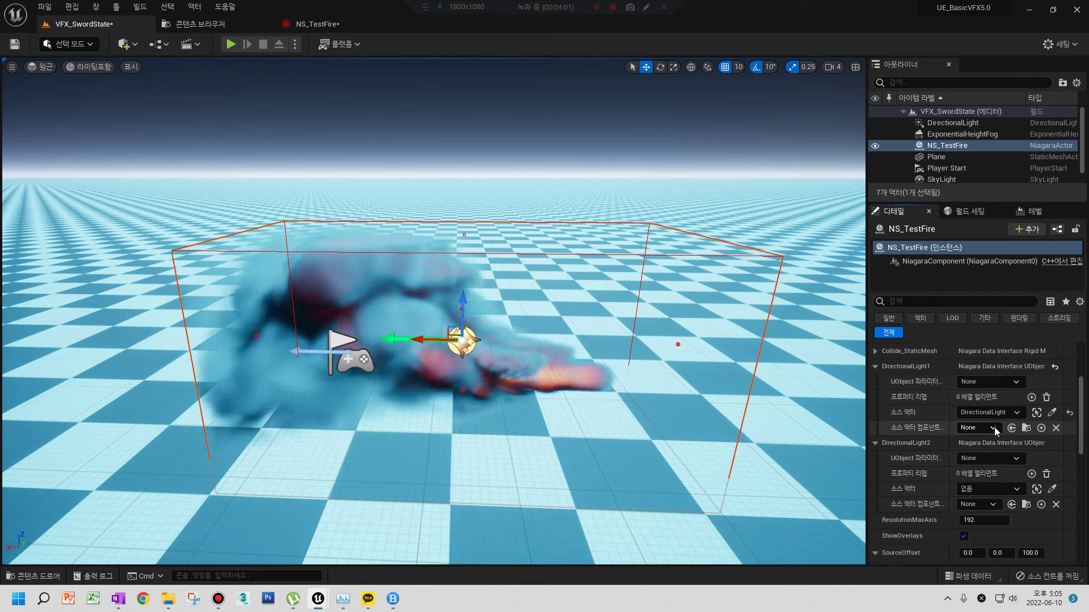
left_click(1047, 398)
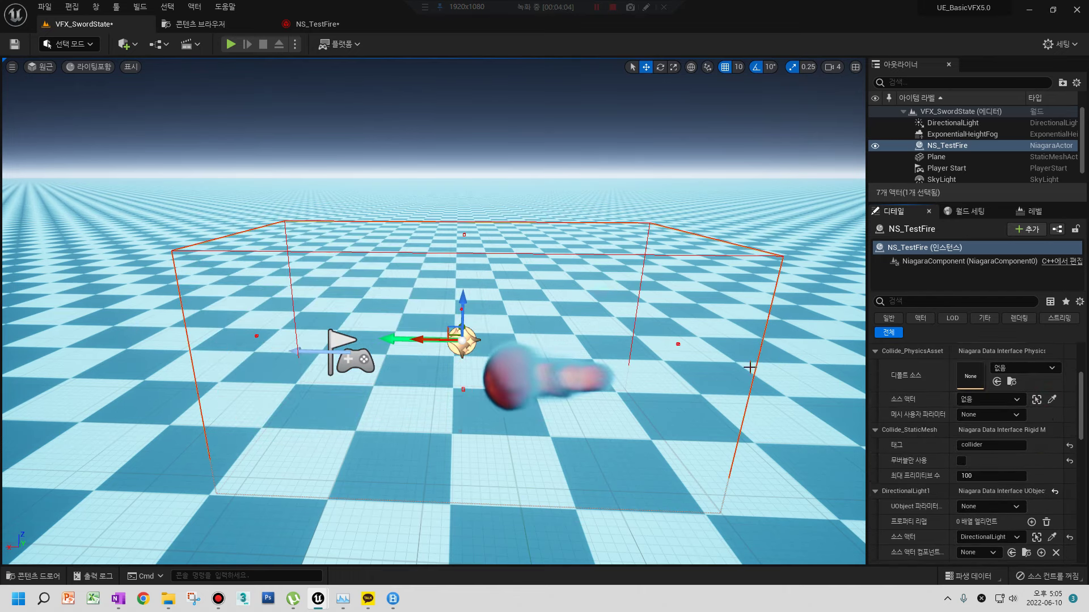
scroll(947, 353, "up", 5)
left_click(952, 123)
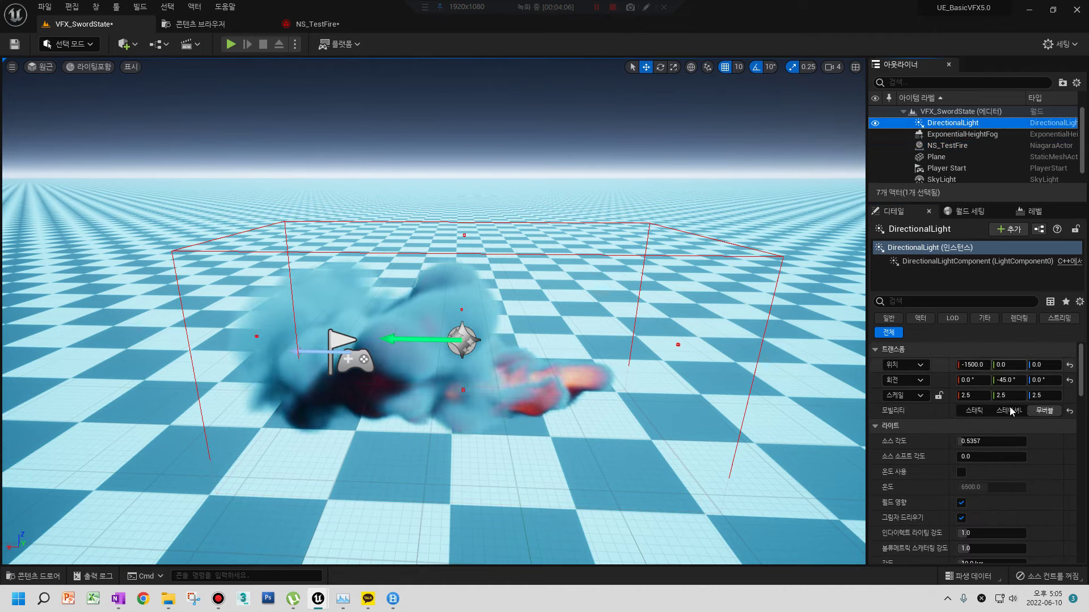
- Set the light intensity to 1.0 lux and reset Light Color to default white
scroll(1009, 441, "down", 4)
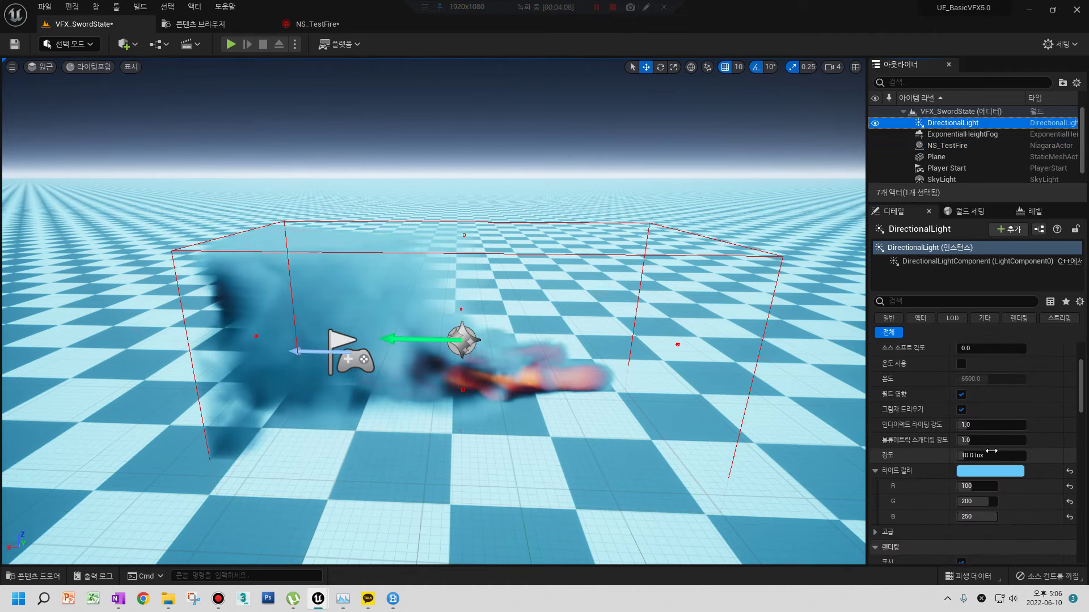
type("1")
key("Return")
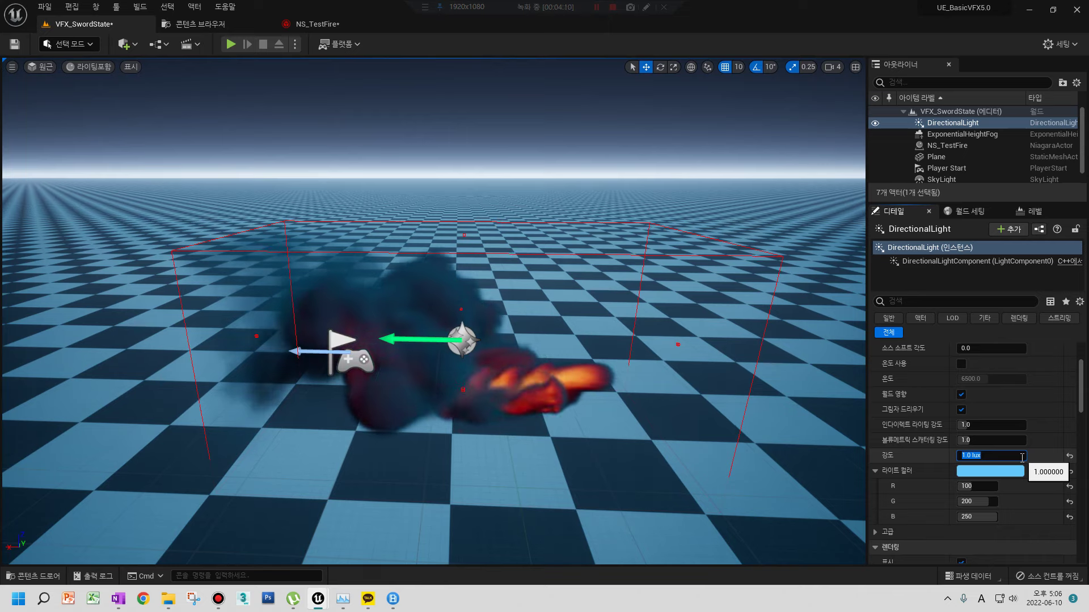
left_click(1069, 471)
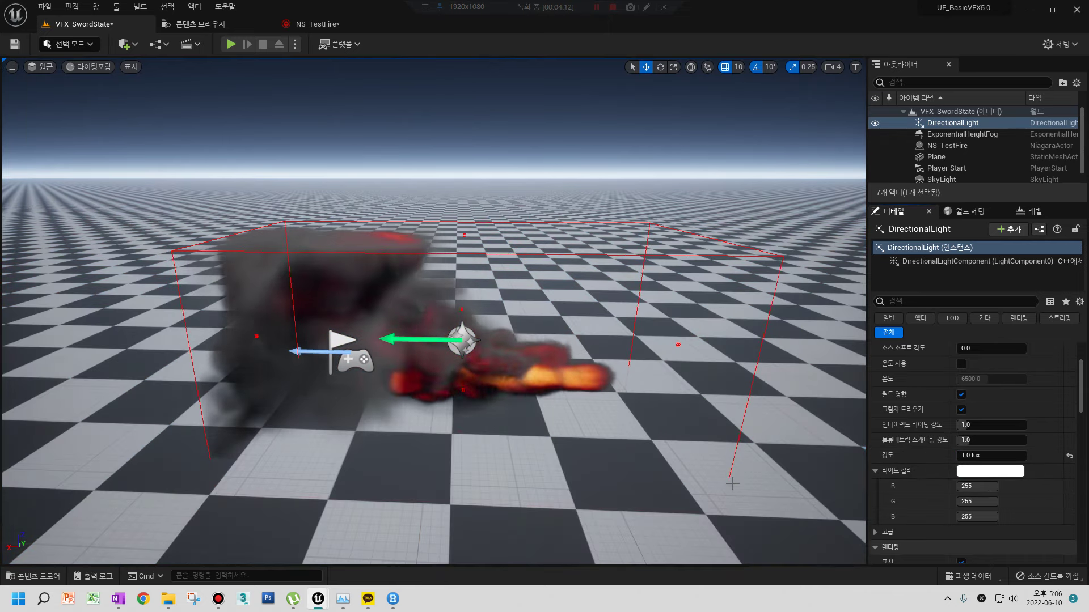
- Reframe the camera on the fire and smoke, then reselect NS_TestFire
right_click_drag(535, 307, 535, 315)
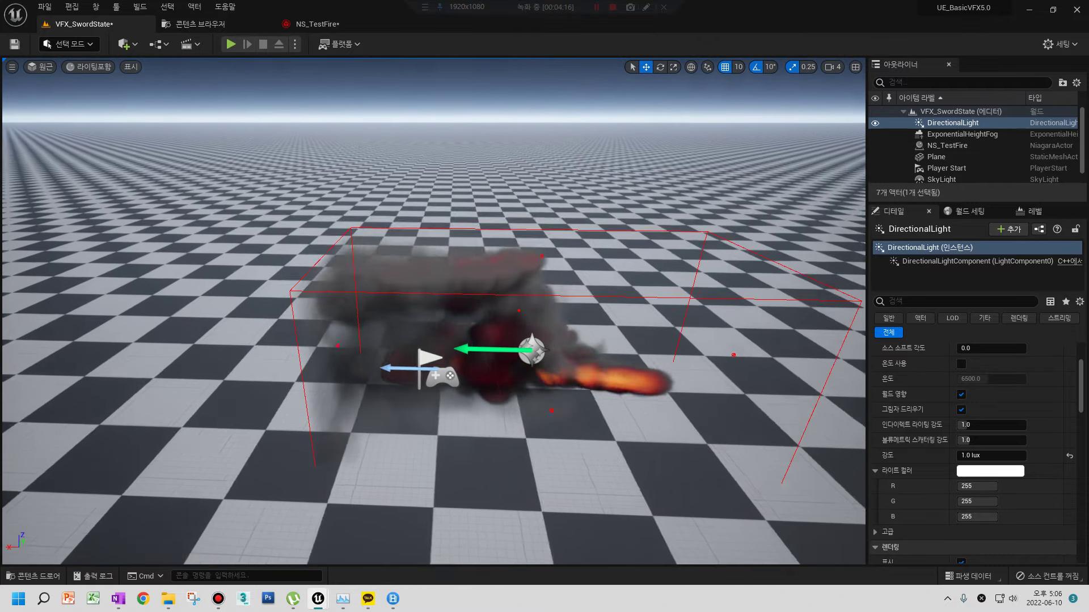
right_click_drag(535, 315, 535, 340)
scroll(919, 357, "up", 3)
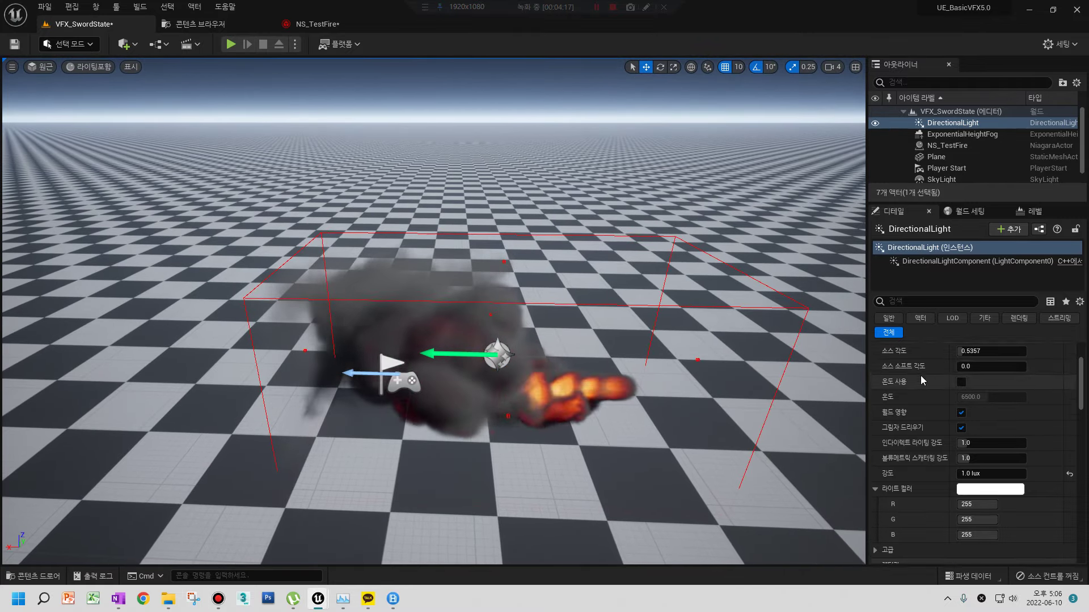
scroll(896, 417, "down", 4)
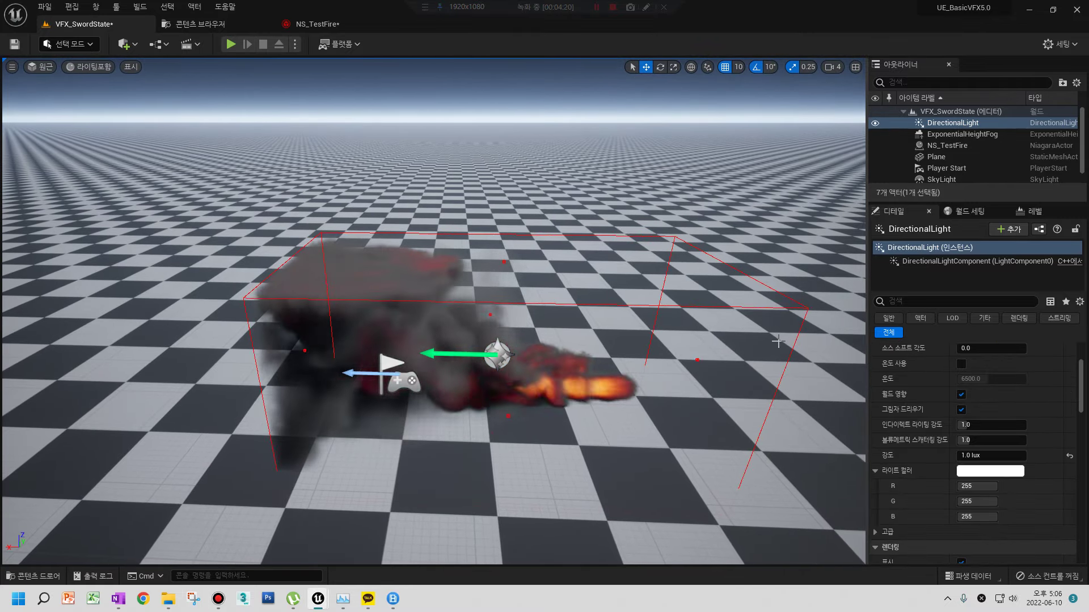
left_click(490, 359)
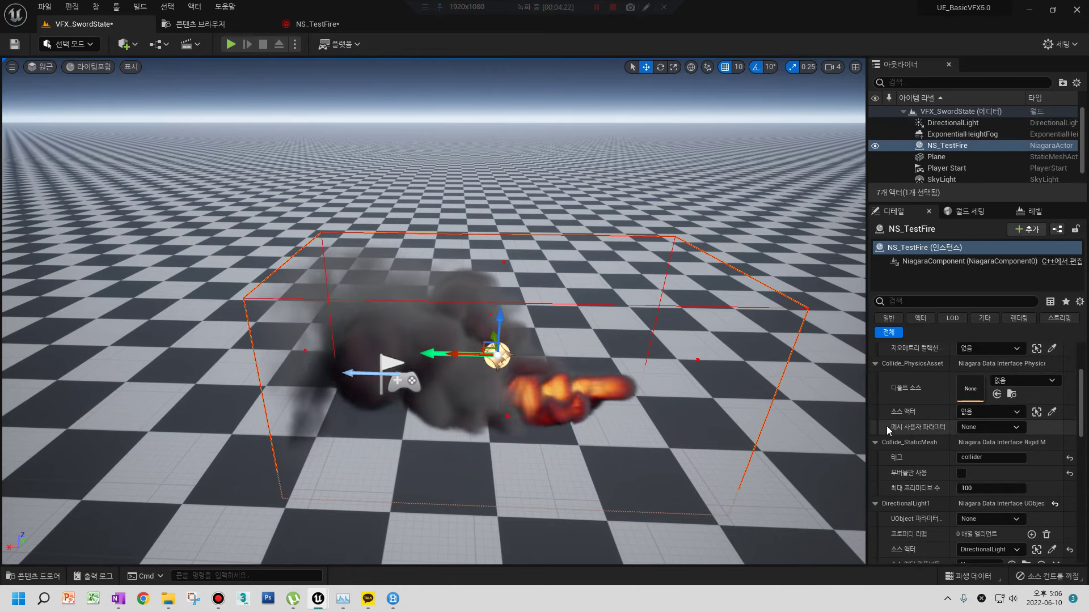
- Set NS_TestFire's WorldSpaceSize to 1000 on the X, Y and Z axes
scroll(885, 369, "down", 2)
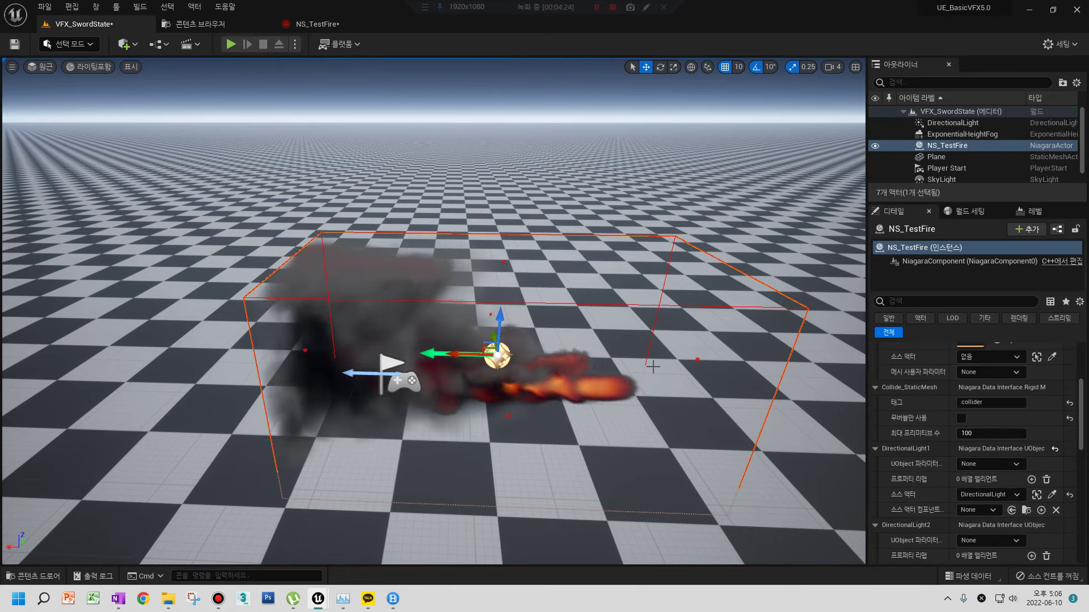
scroll(973, 387, "down", 3)
scroll(974, 386, "down", 4)
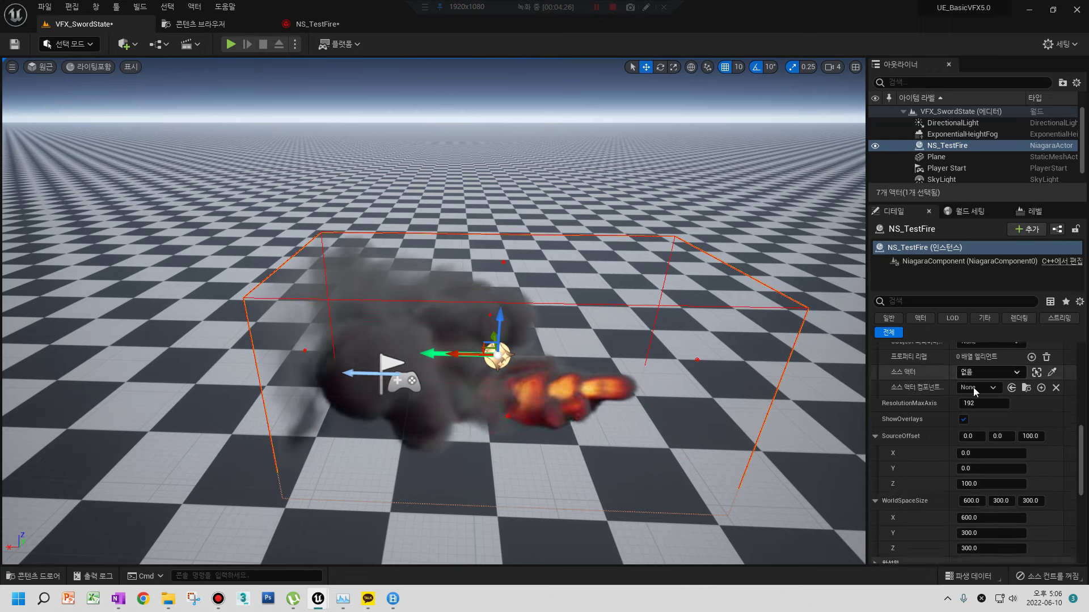
scroll(959, 394, "down", 3)
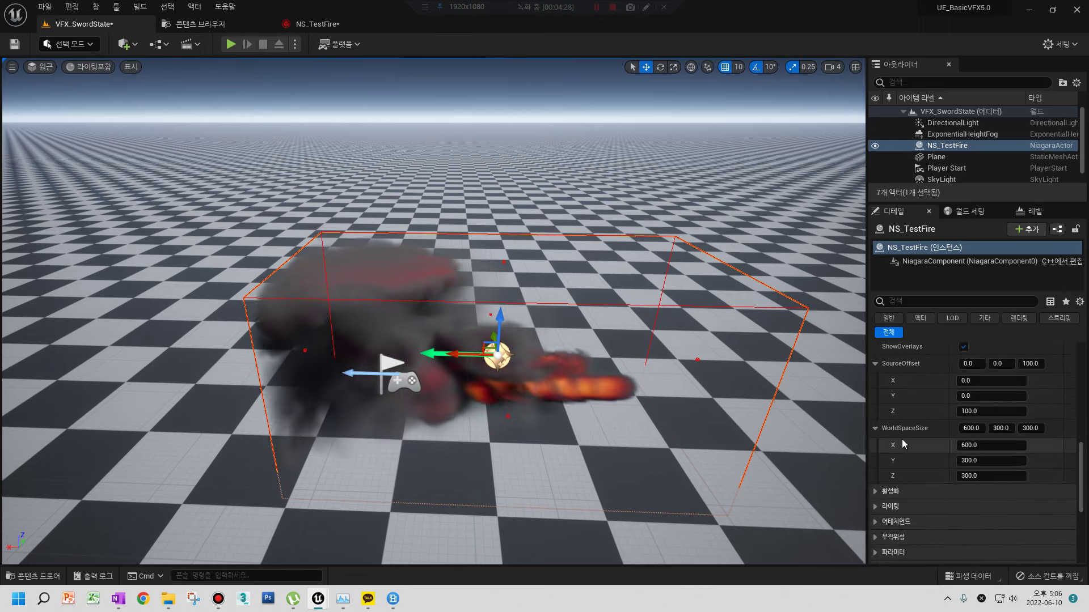
left_click(982, 445)
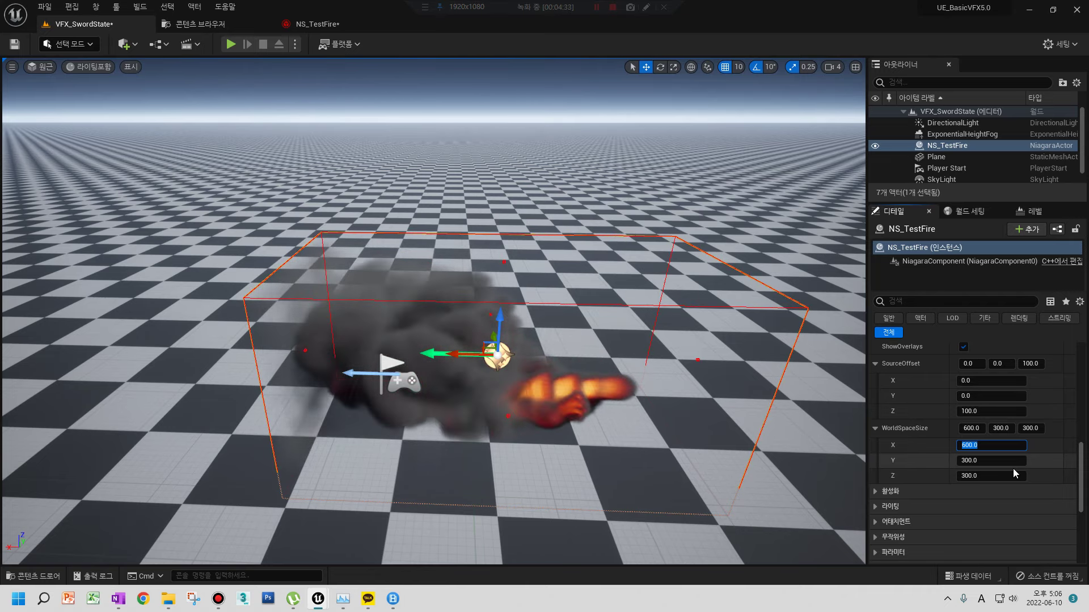
key("Tab")
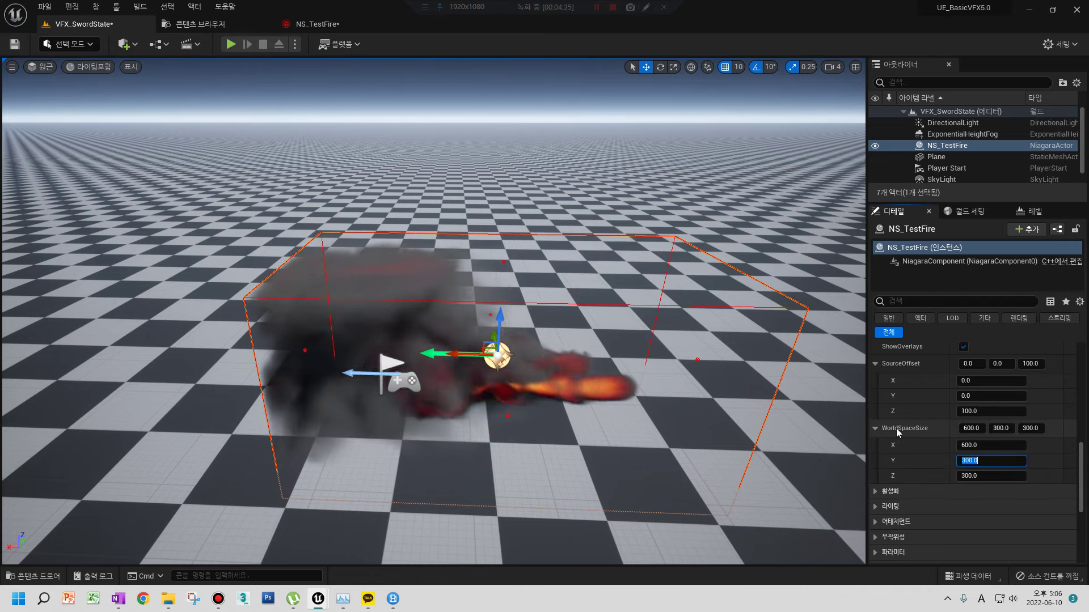
left_click(974, 447)
type("10")
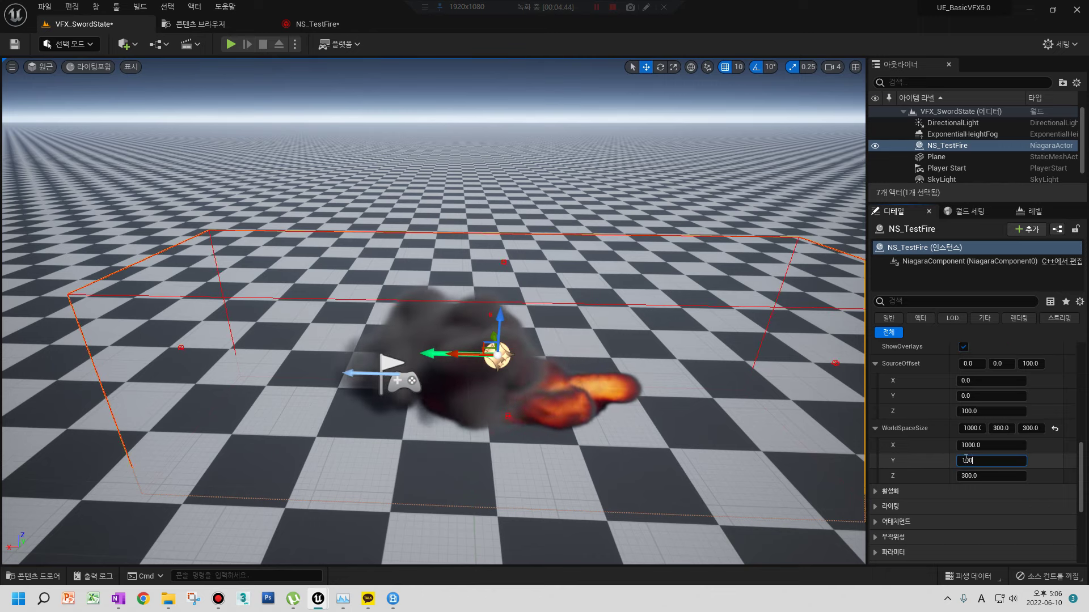
type("0")
key("Return")
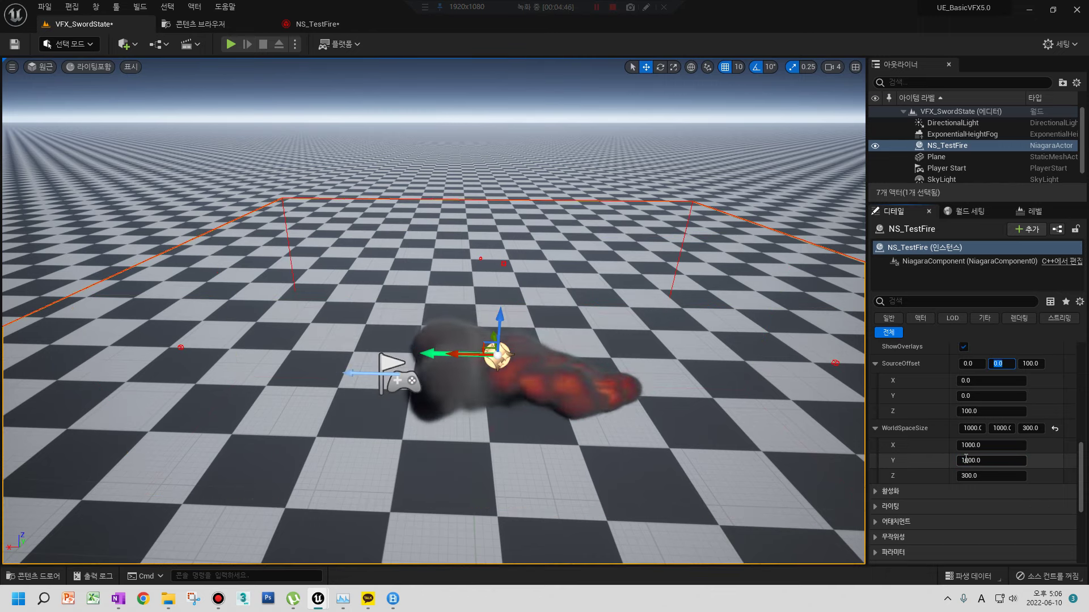
left_click(995, 479)
type("1000")
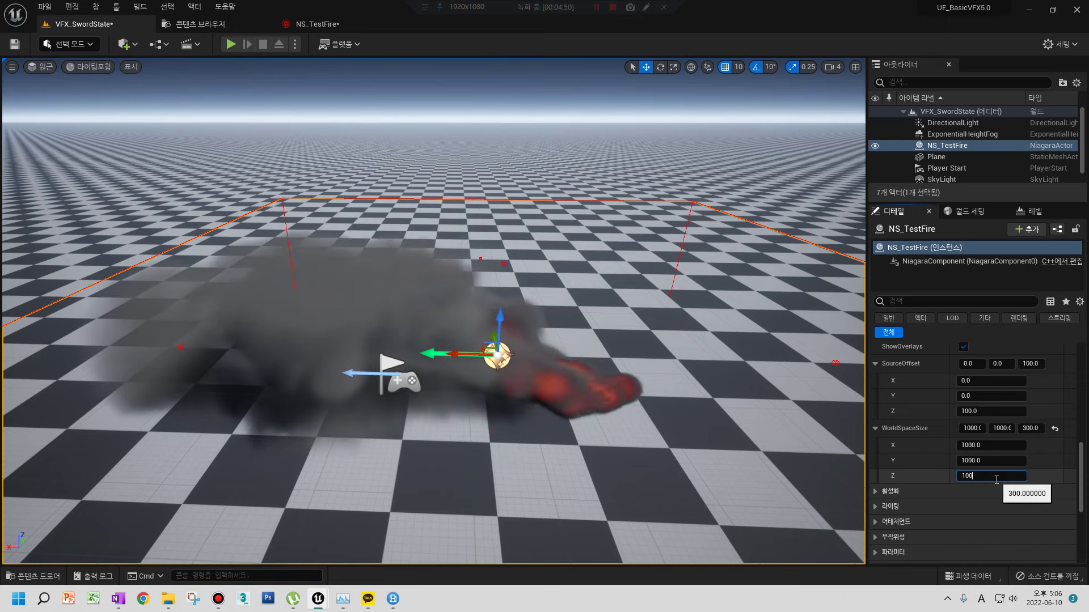
key("Return")
- Play the level in the editor to watch the smoke, then stop the session
right_click_drag(431, 283, 431, 284)
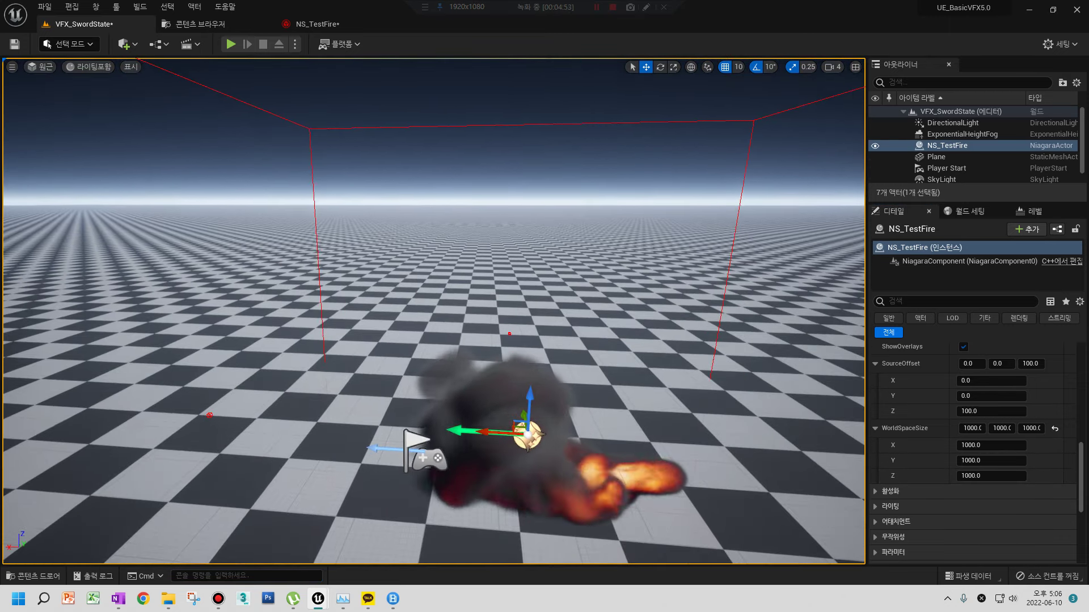
right_click_drag(643, 391, 642, 391)
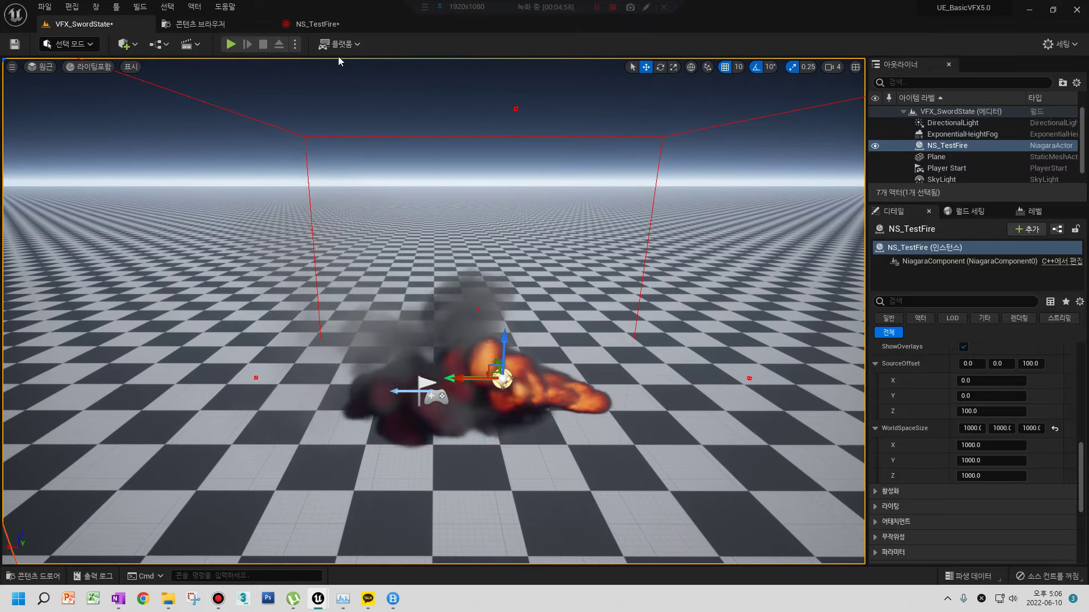
left_click(229, 46)
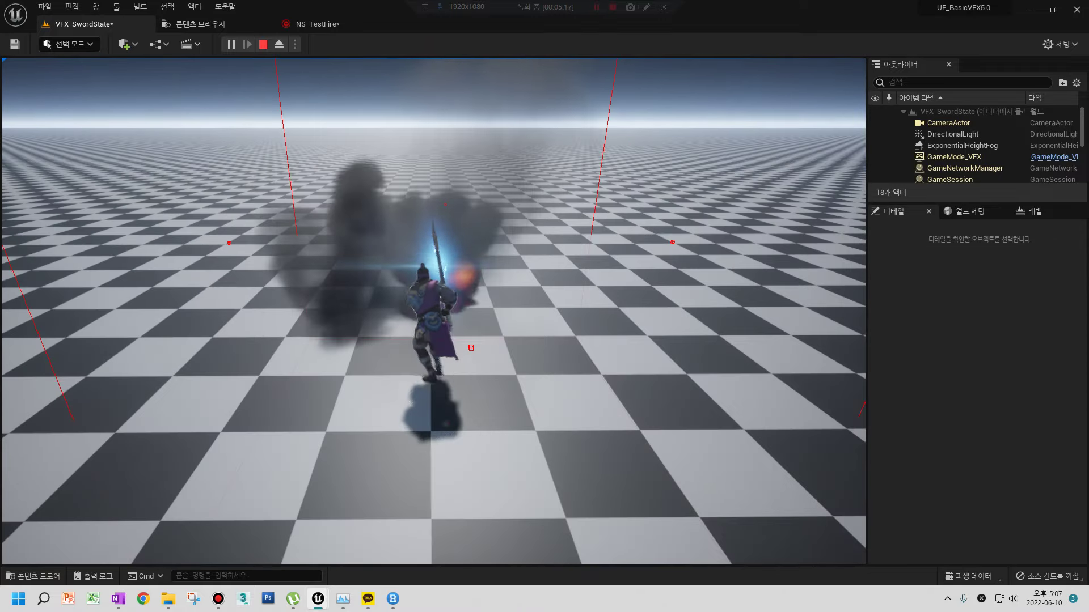
key("Escape")
- Orbit the view to face the grid bounds box and select the WorldSpaceSize X field
scroll(397, 317, "down", 4)
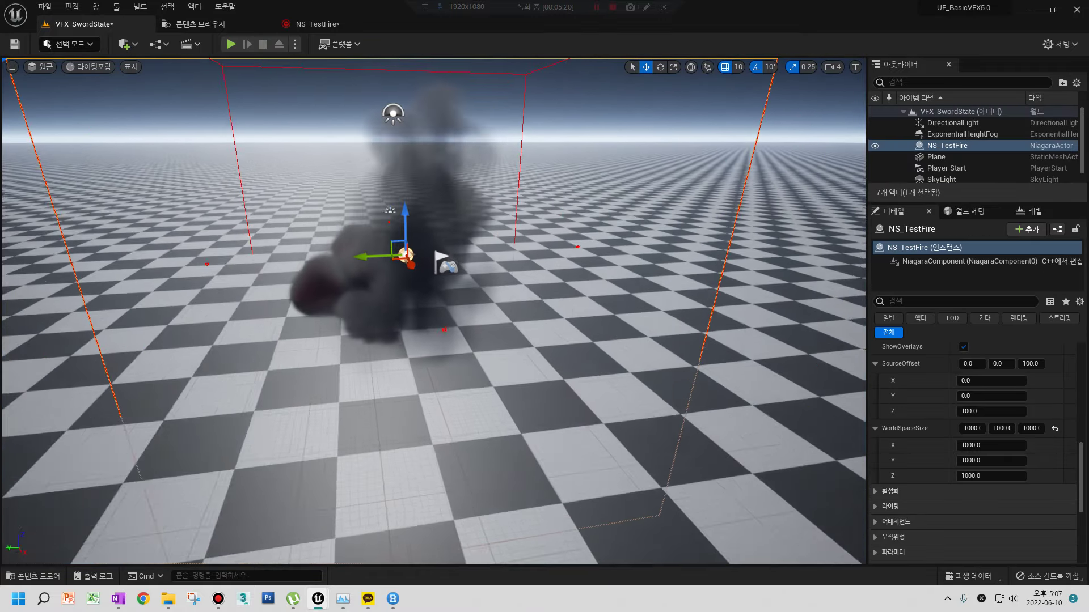
left_click_drag(203, 153, 203, 187, "alt")
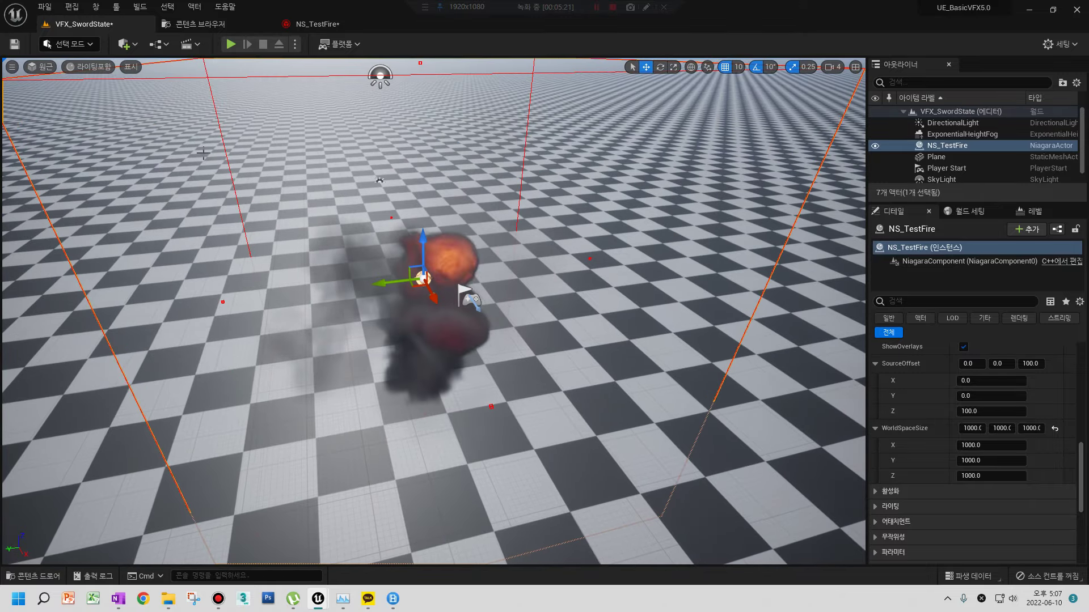
left_click_drag(286, 300, 274, 317, "alt")
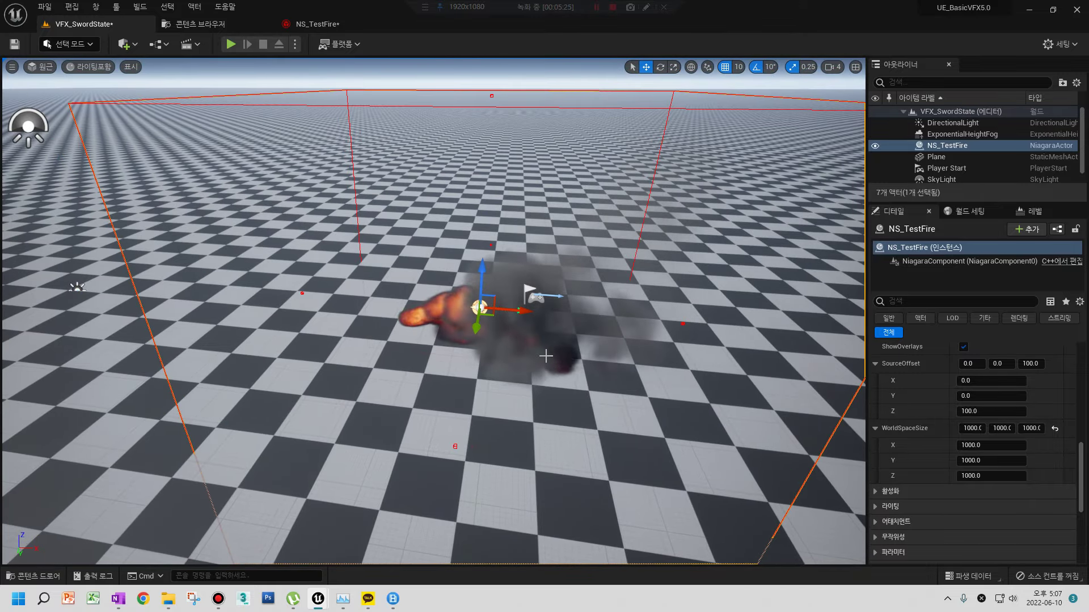
left_click_drag(275, 317, 415, 352, "alt")
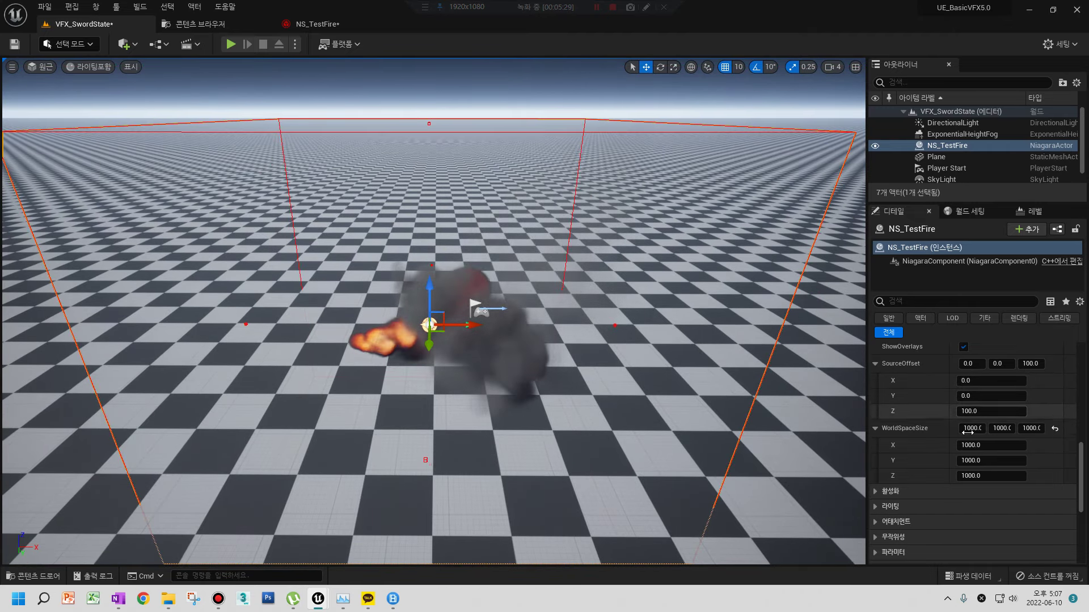
left_click(983, 444)
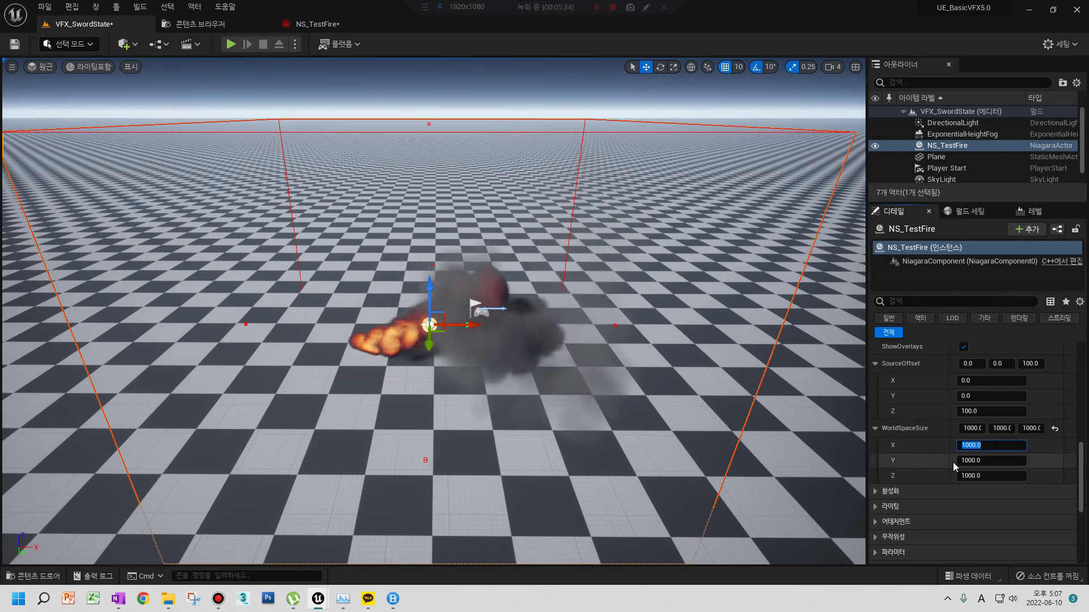
- Squash WorldSpaceSize X to 20, then reset the grid to 600×300×300 and frame NS_TestFire
type("20")
key("Return")
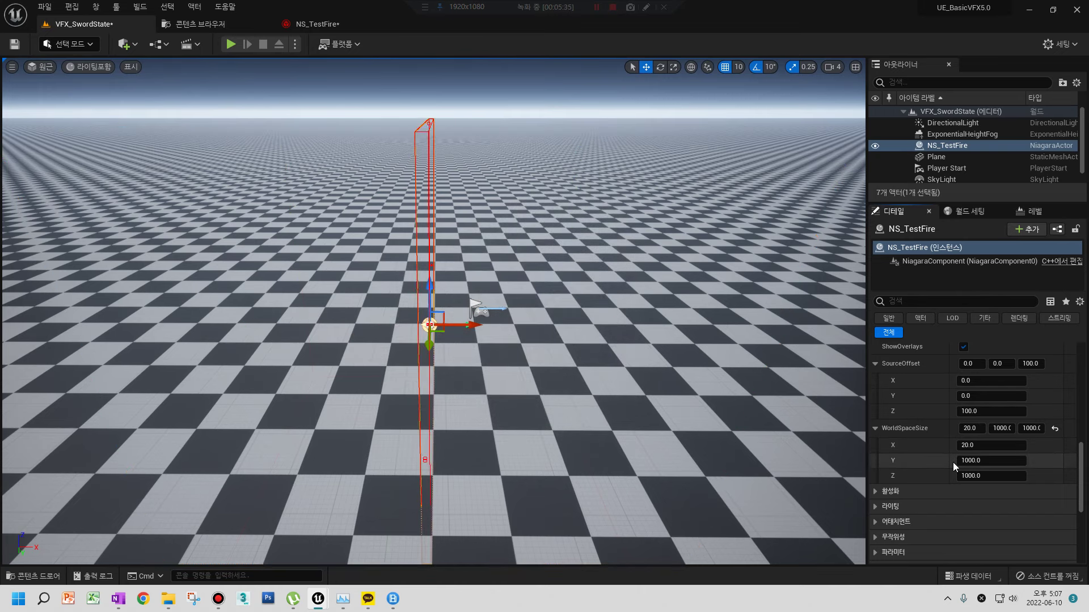
left_click(1056, 429)
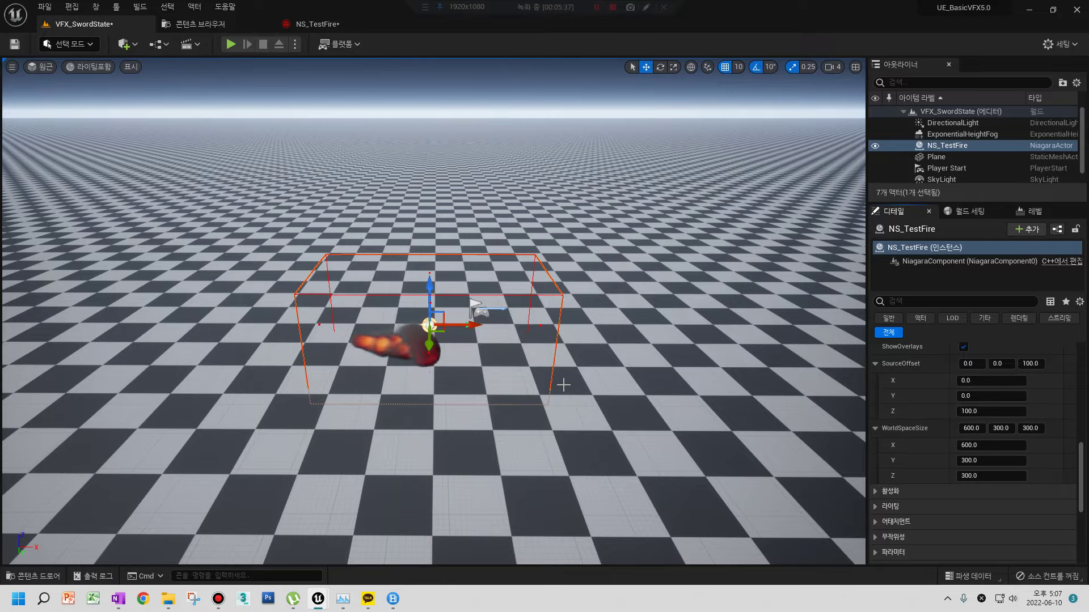
key("f")
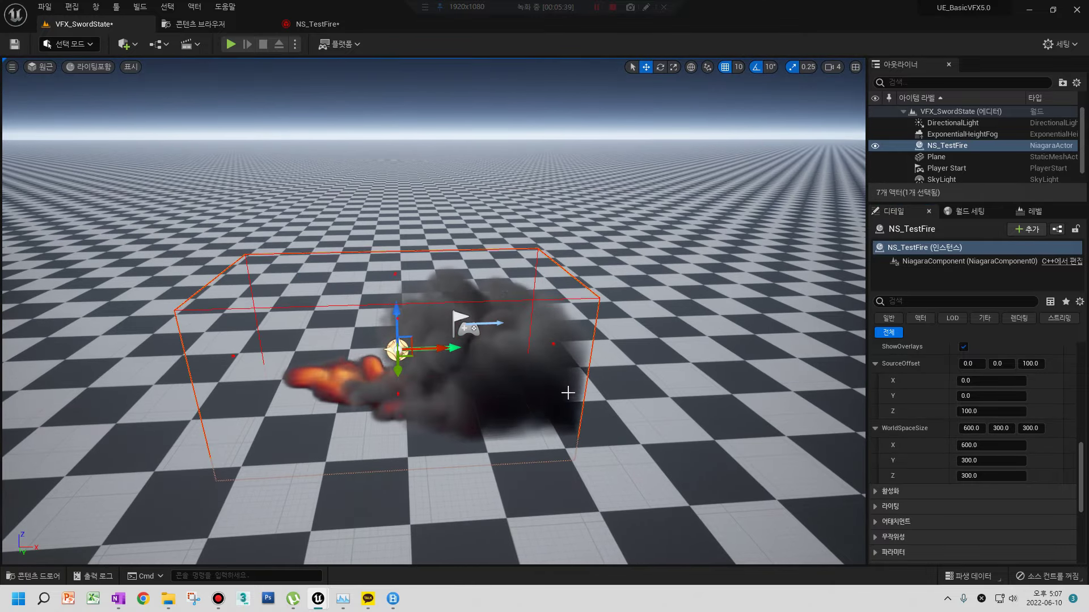
mouse_move(520, 414)
left_mouse_down("alt")
mouse_move(709, 414)
mouse_move(708, 340)
left_mouse_up("alt")
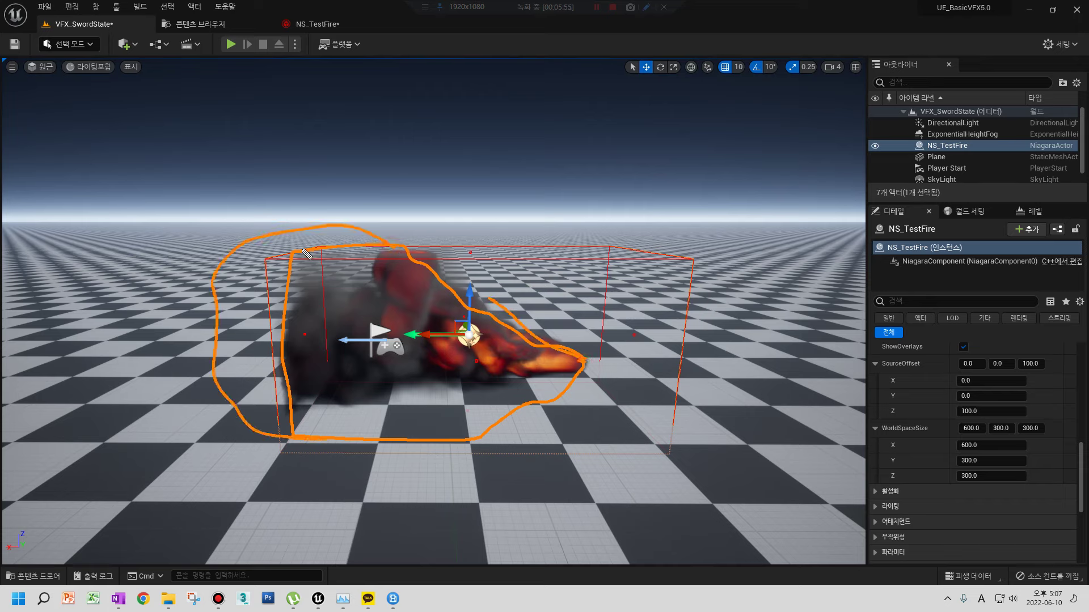
left_click_drag(294, 441, 704, 441)
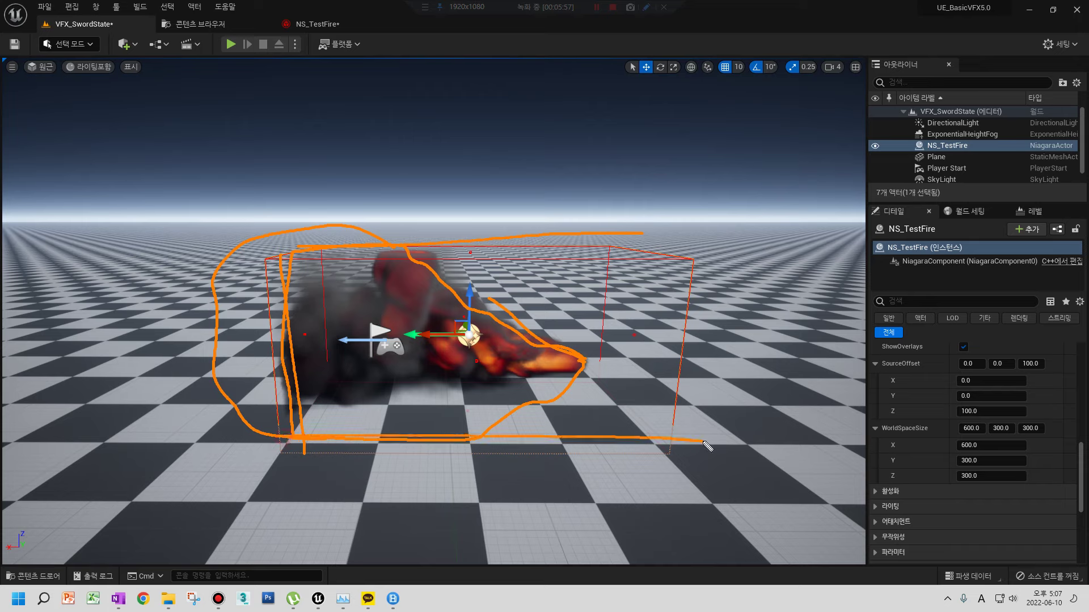
left_click_drag(580, 376, 338, 385)
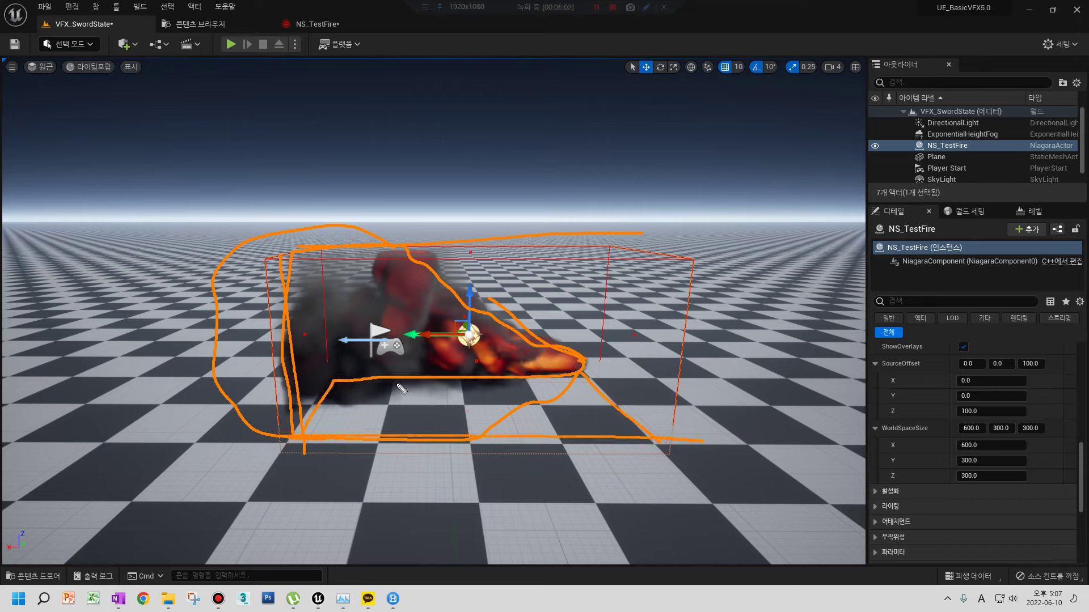
key("Escape")
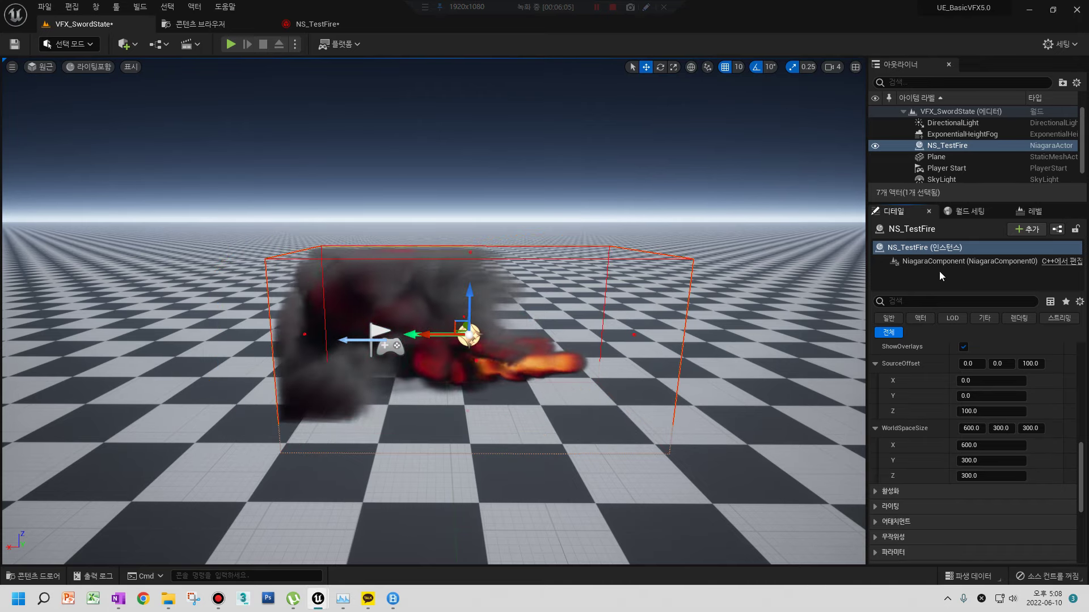
left_click(317, 24)
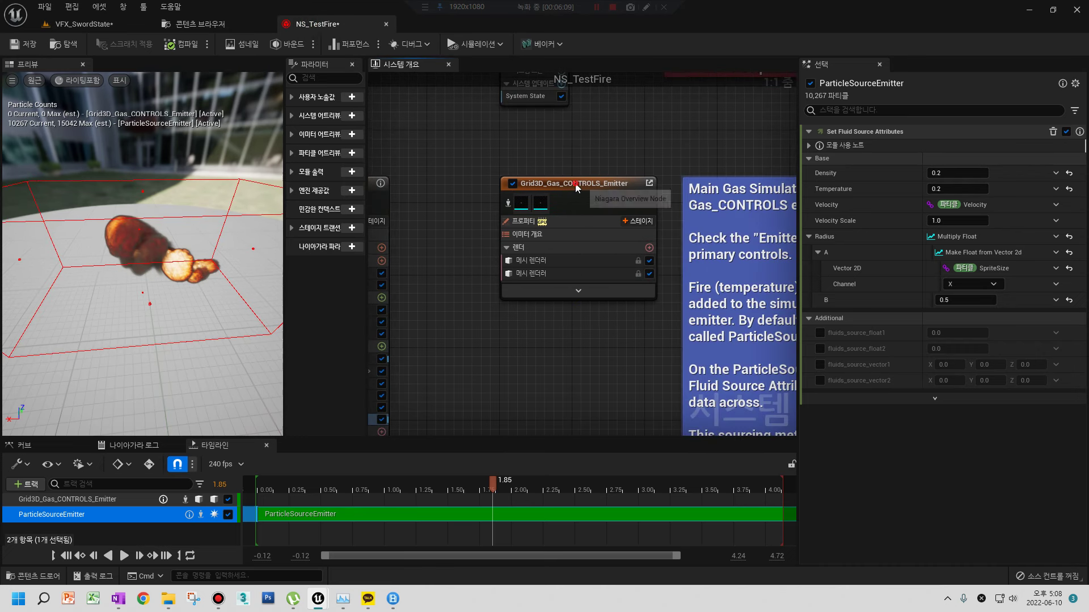
- Set Grid3D_Gas_CONTROLS_Emitter's Density Dissipation to 0.0, replaying the preview
left_click(575, 183)
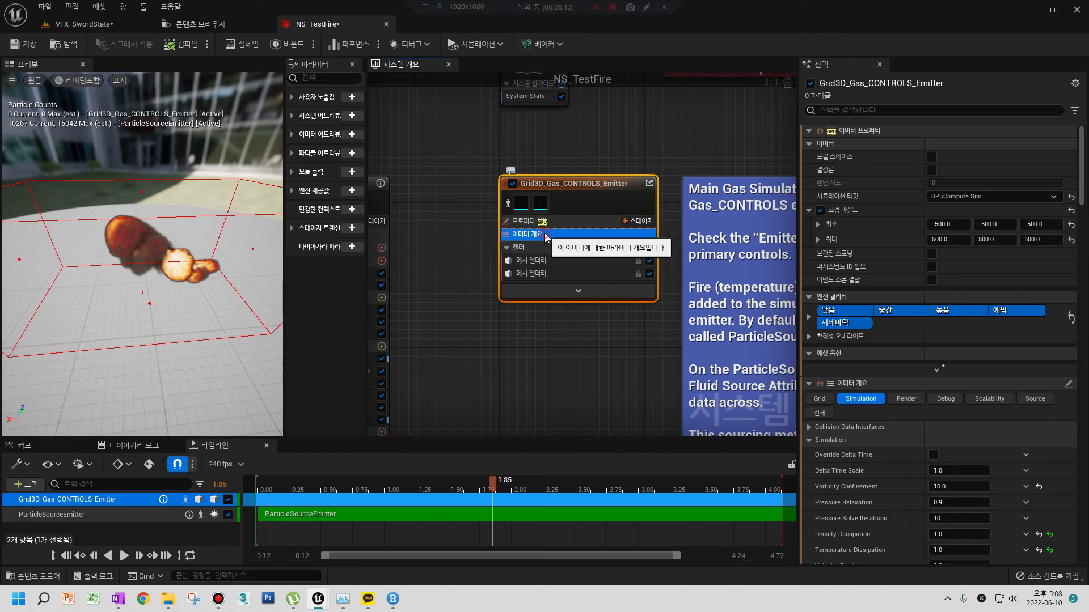
left_click(573, 235)
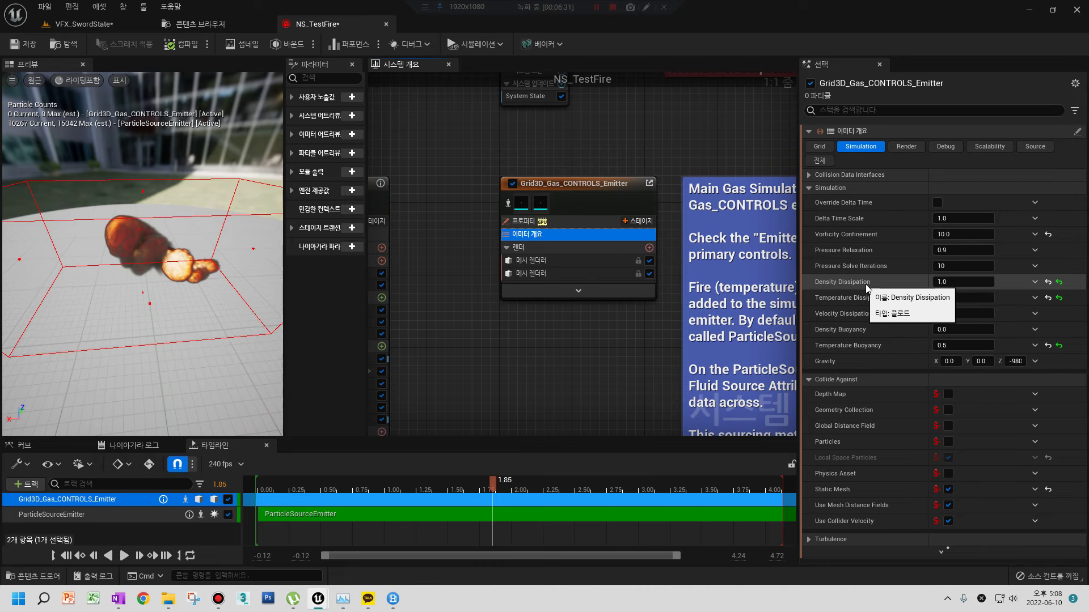
left_click(962, 282)
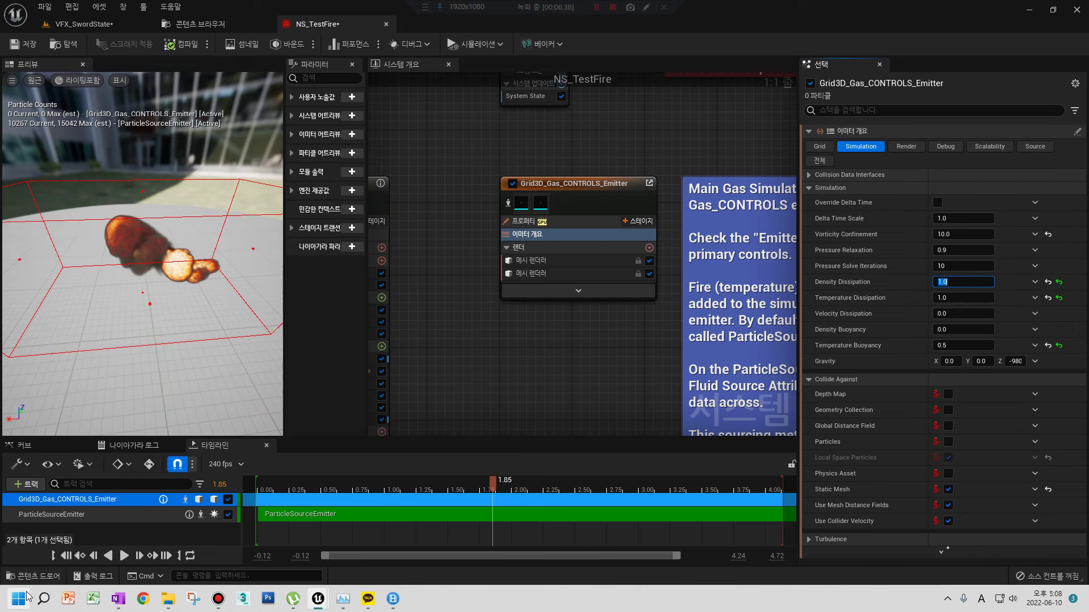
left_click(67, 556)
left_click(123, 555)
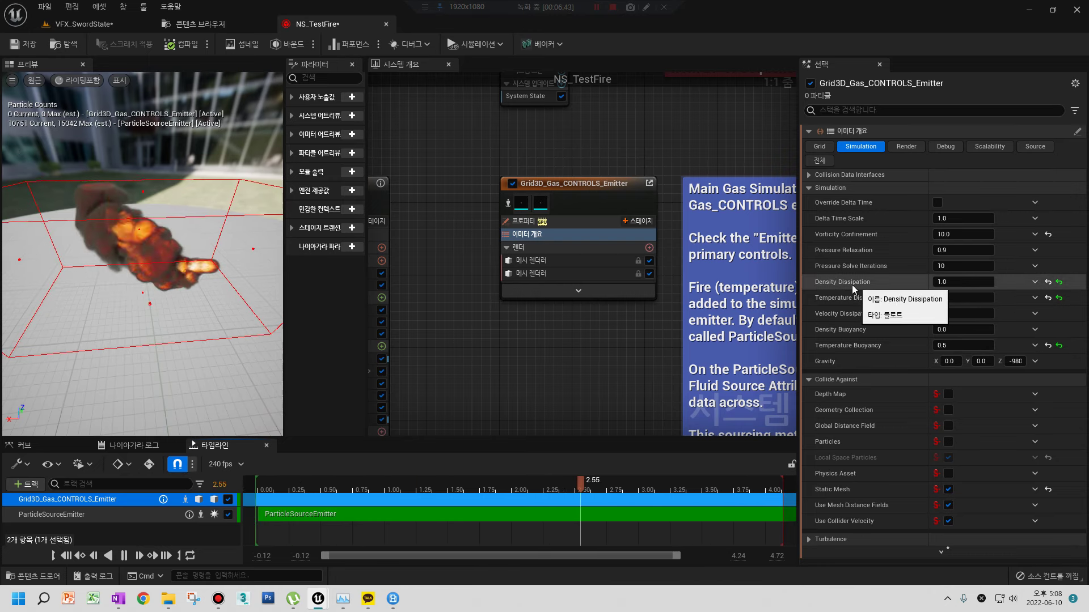
left_click(963, 282)
type("0")
key("Return")
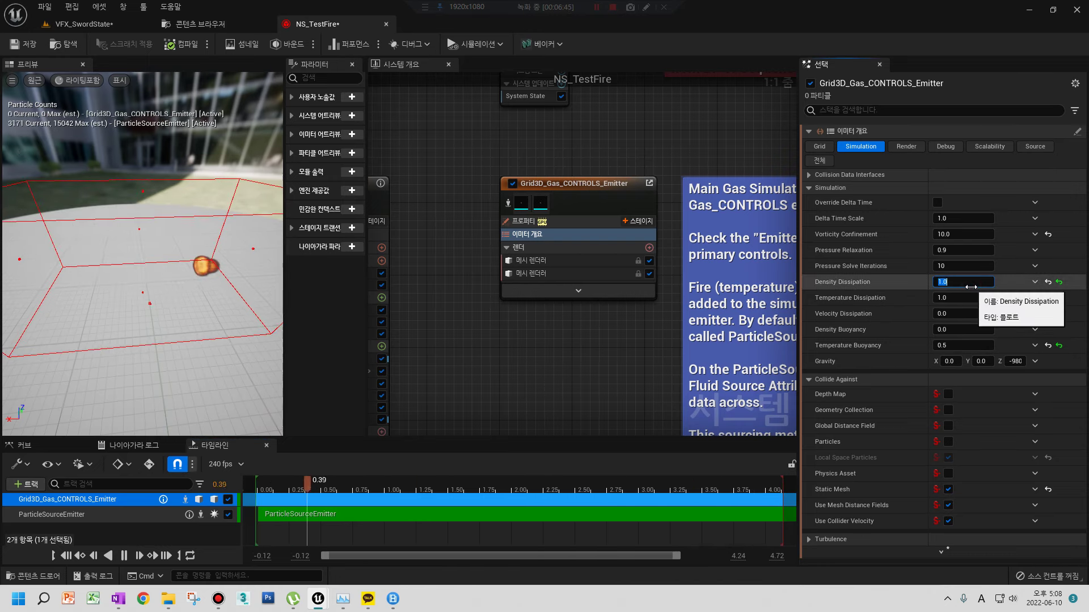
- Set the gas emitter's Temperature Dissipation to 0.0 and return to the level
left_click(966, 298)
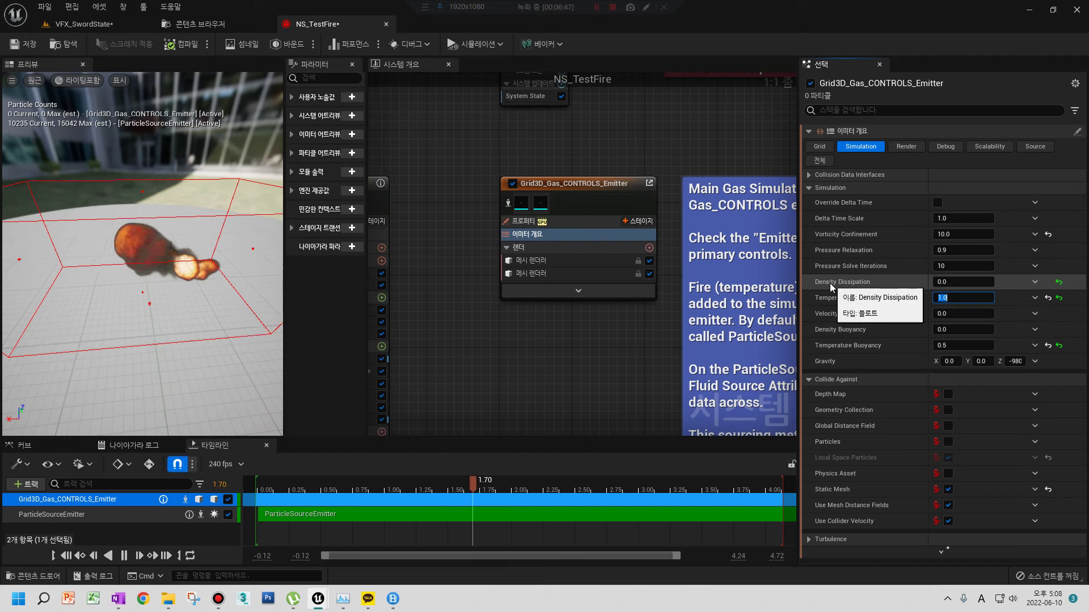
right_click_drag(567, 369, 715, 257)
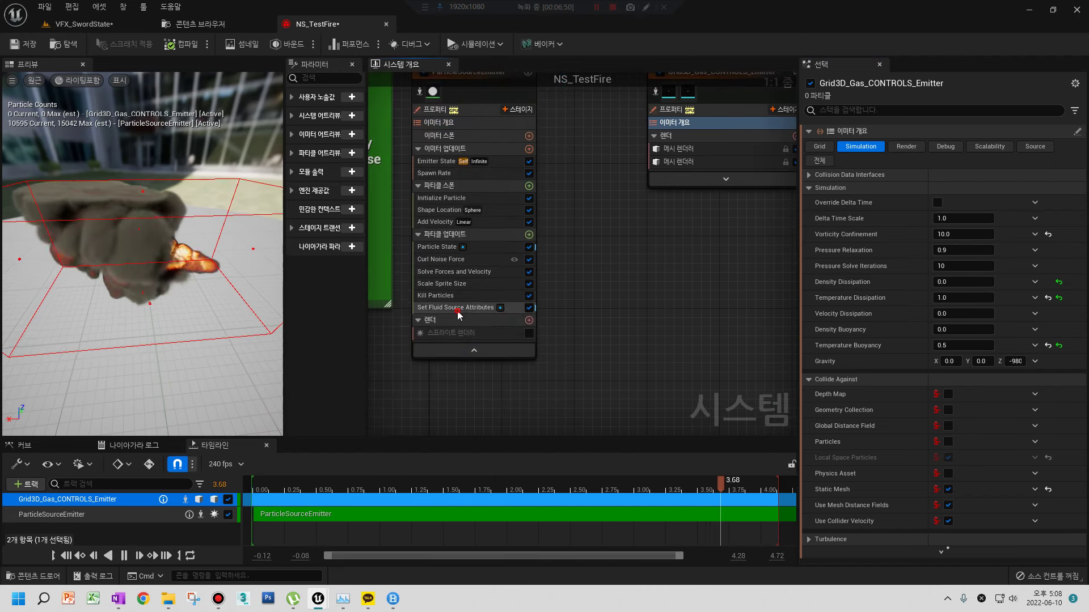
left_click(456, 308)
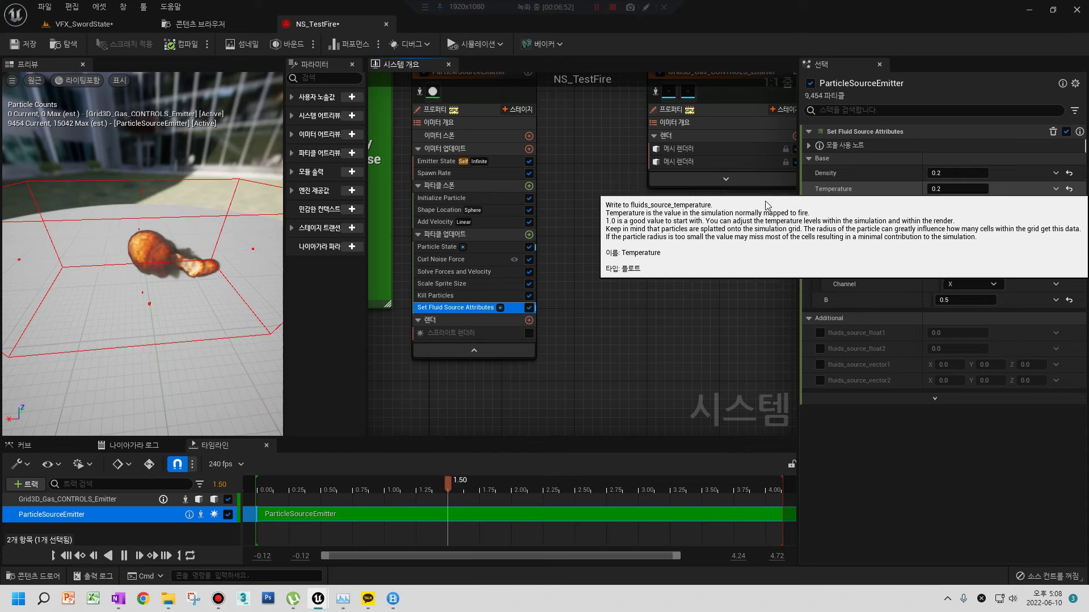
right_click_drag(682, 183, 607, 294)
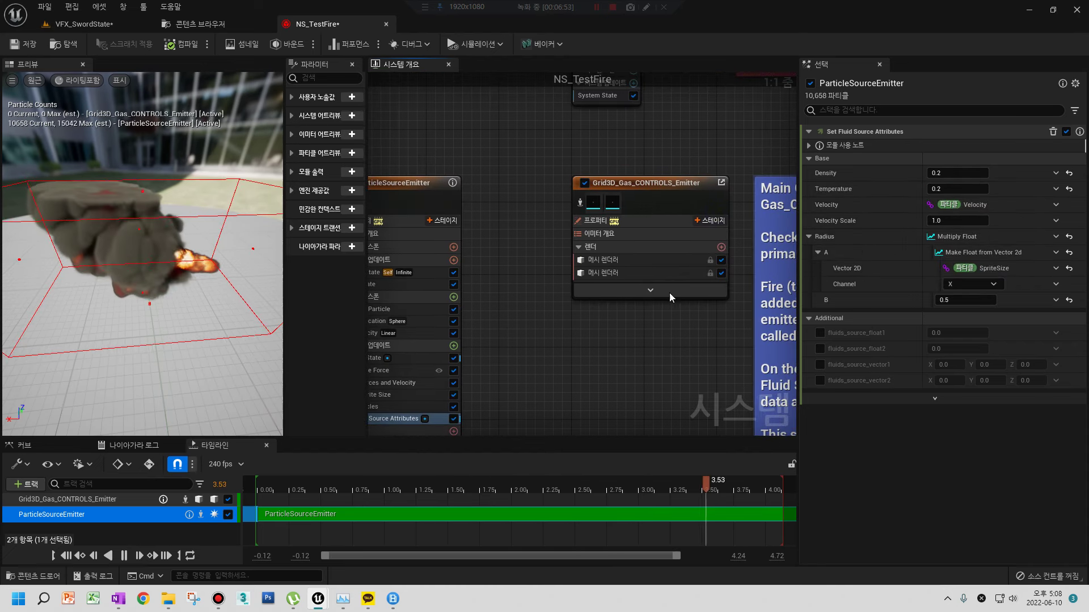
left_click(600, 234)
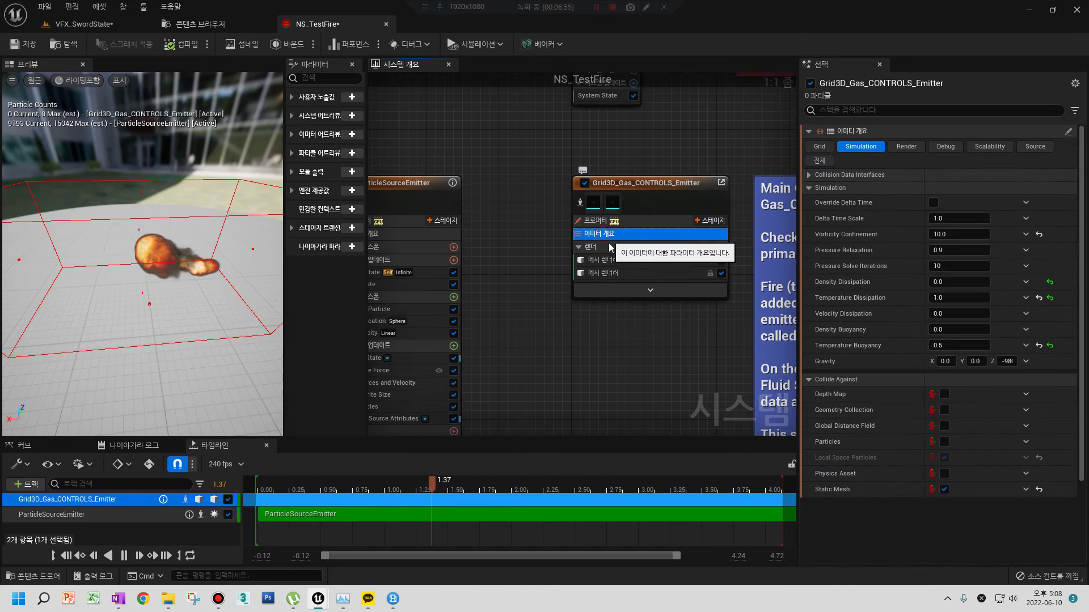
left_click(958, 297)
type("0")
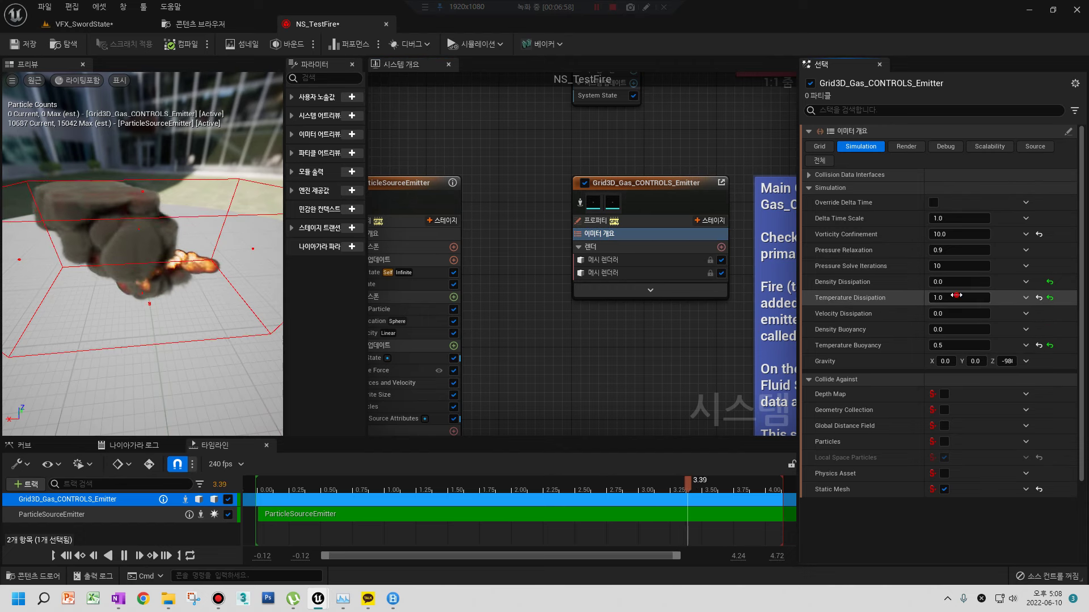
key("Return")
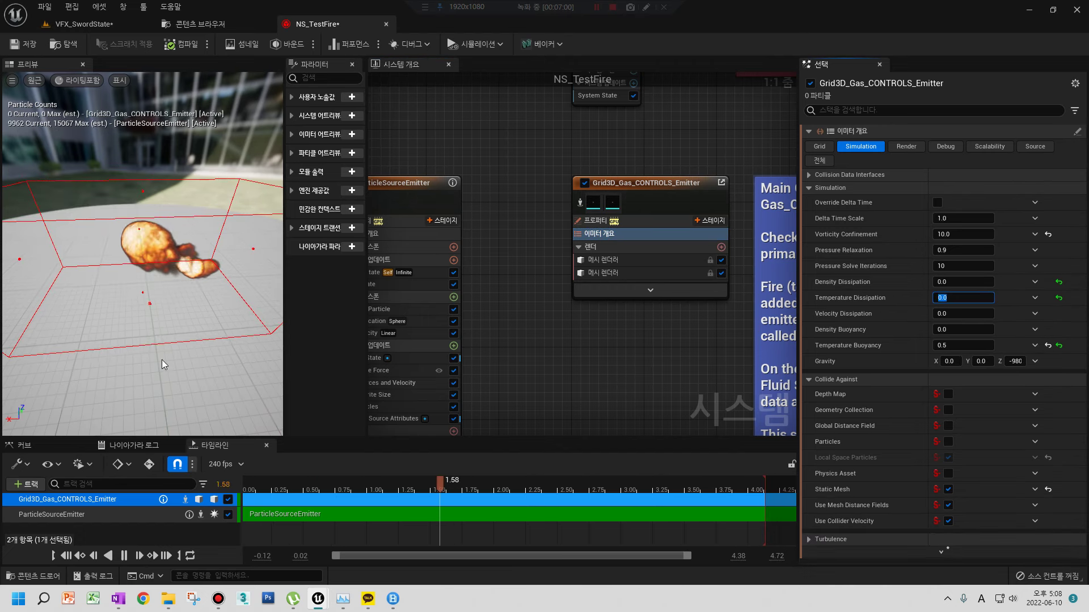
right_click_drag(474, 321, 573, 308)
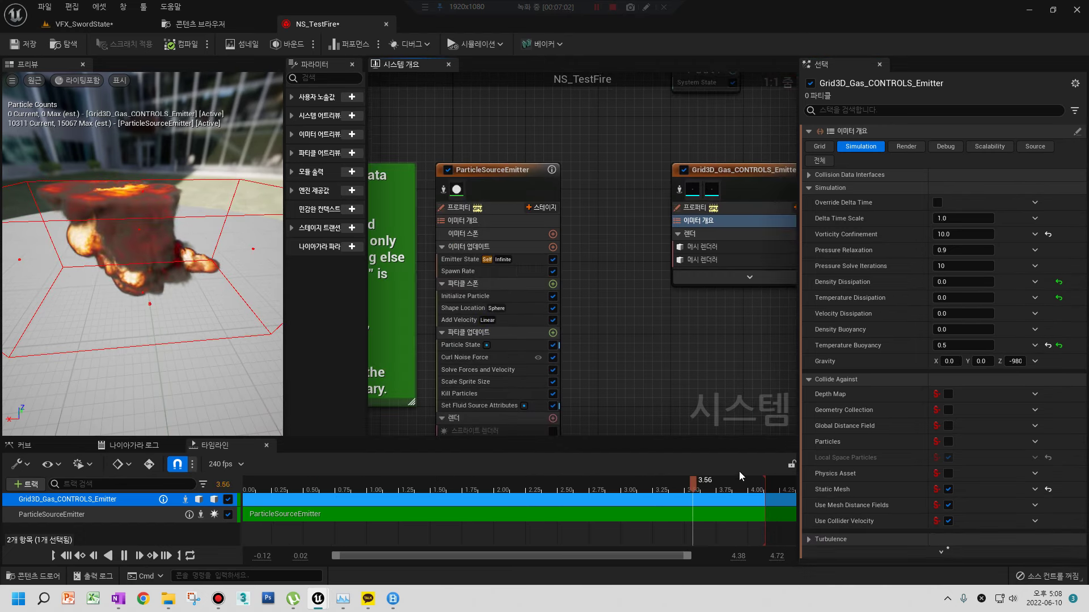
left_click(85, 24)
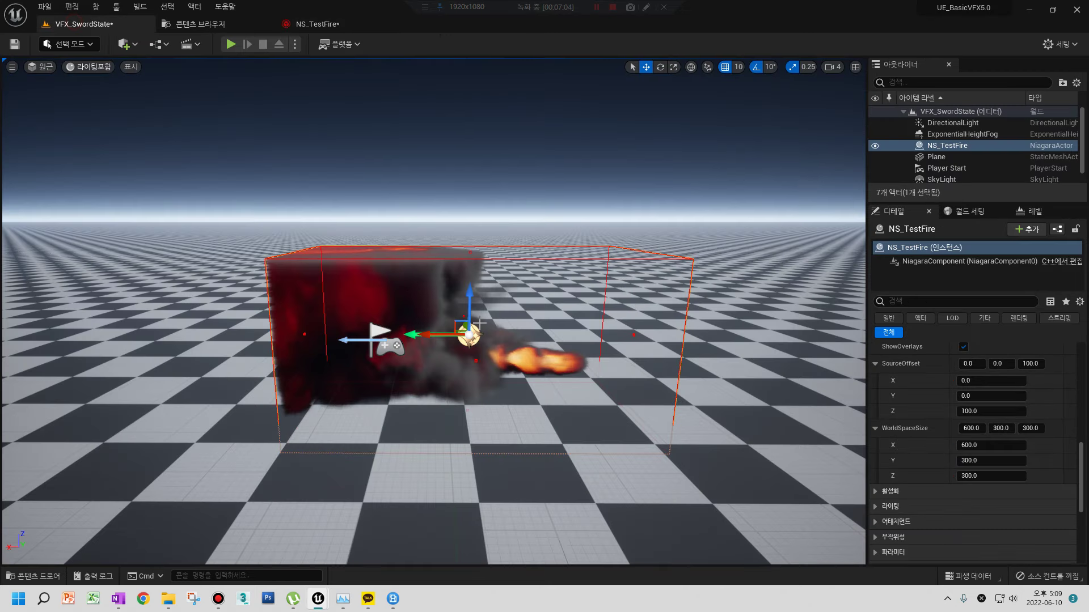
- Orbit closer around the fire volume, then switch to the NS_TestFire Niagara editor
right_click_drag(407, 287, 417, 309)
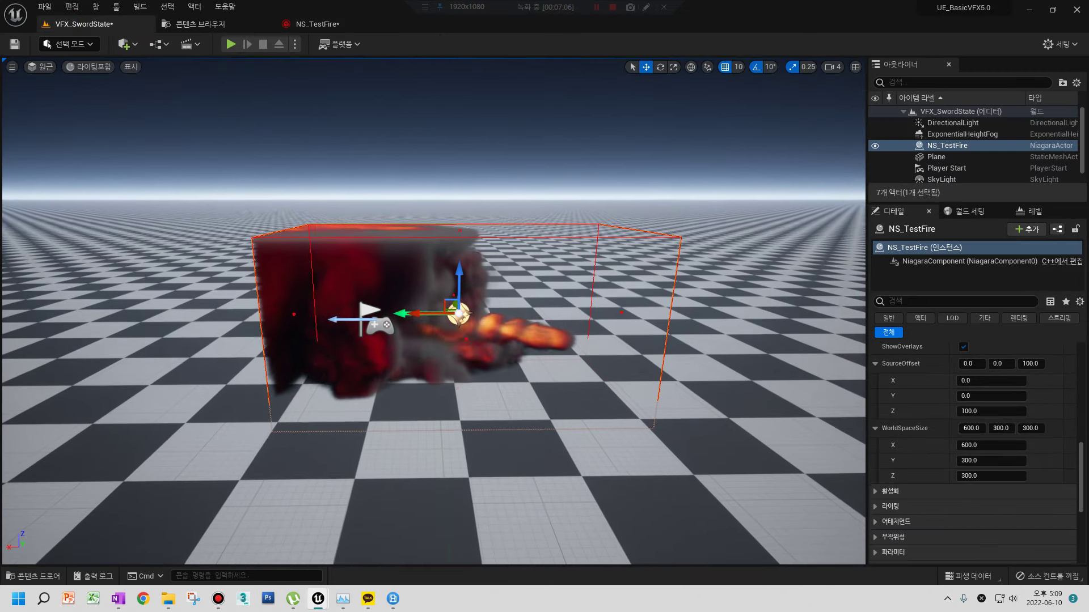
scroll(540, 297, "up", 3)
scroll(540, 298, "up", 3)
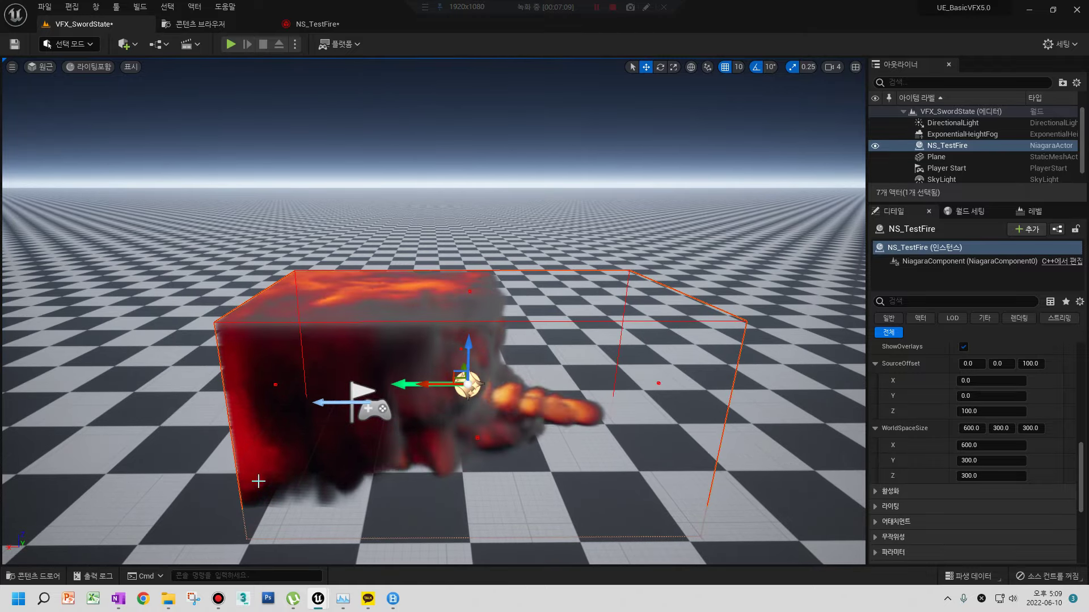
mouse_move(324, 488)
right_mouse_down()
mouse_move(340, 499)
mouse_move(295, 494)
mouse_move(306, 487)
mouse_move(229, 257)
right_mouse_up()
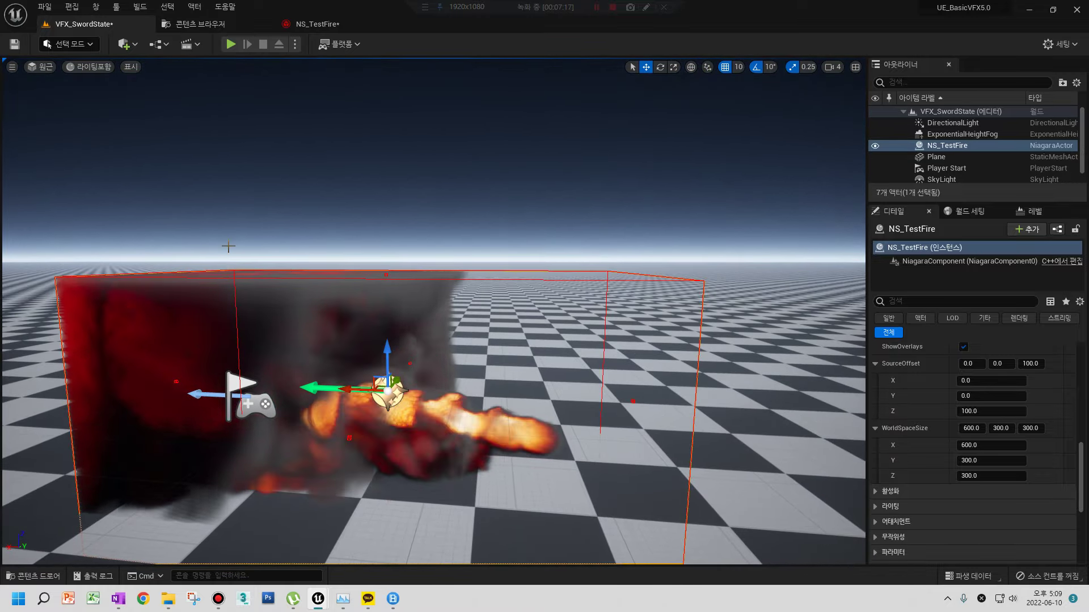
left_click(317, 23)
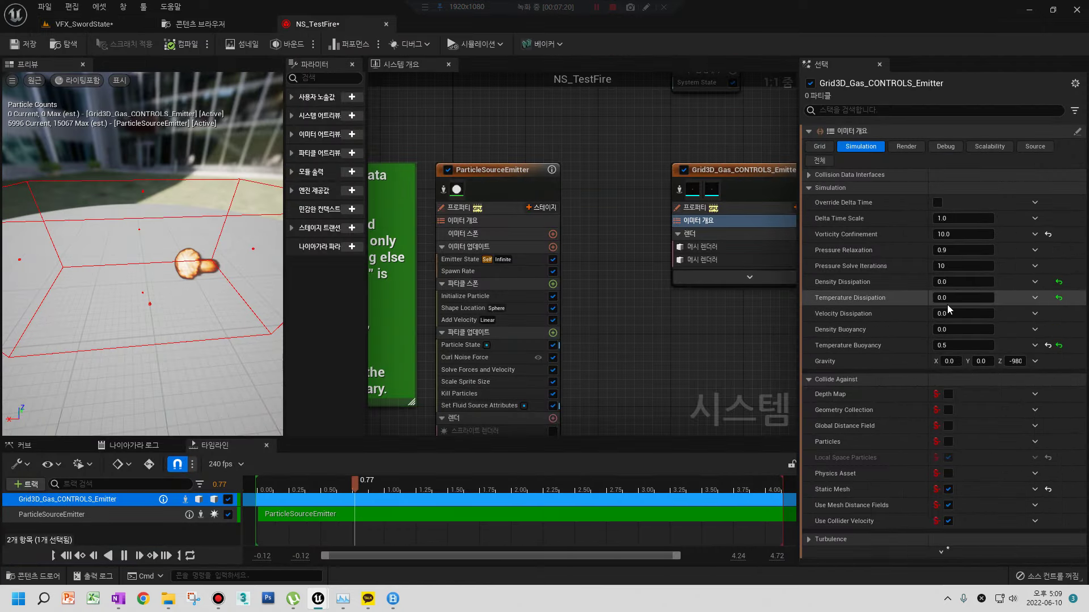
- Set the gas emitter's Density Dissipation to 1.0 and move to Temperature Dissipation
left_click(962, 281)
type("1")
key("Return")
left_click(963, 298)
type("1")
key("Return")
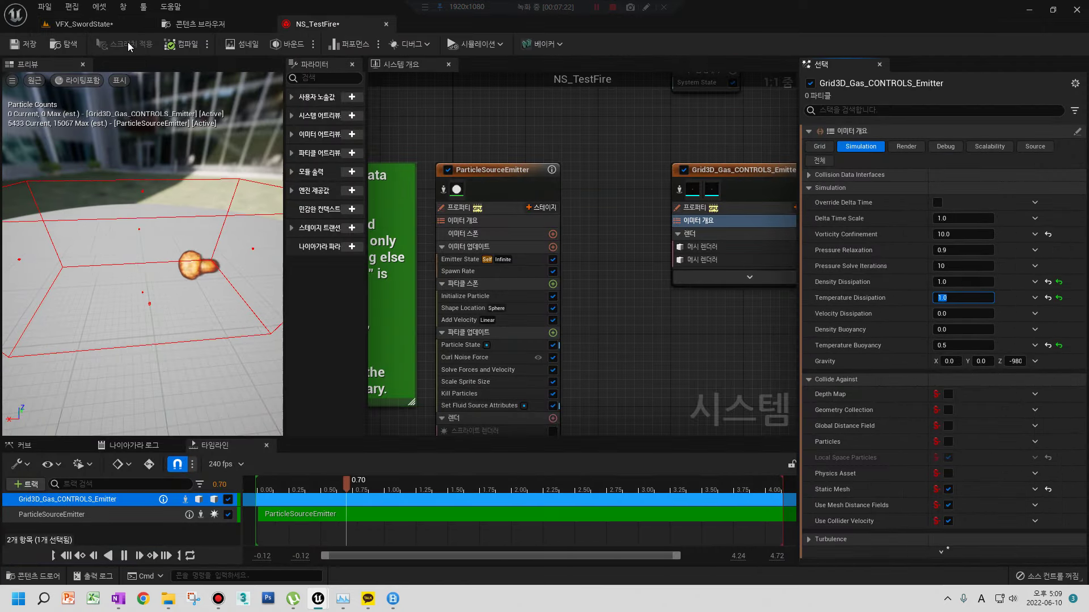
- Watch the fire in the level framed on NS_TestFire, then return to the gas emitter graph
left_click(84, 24)
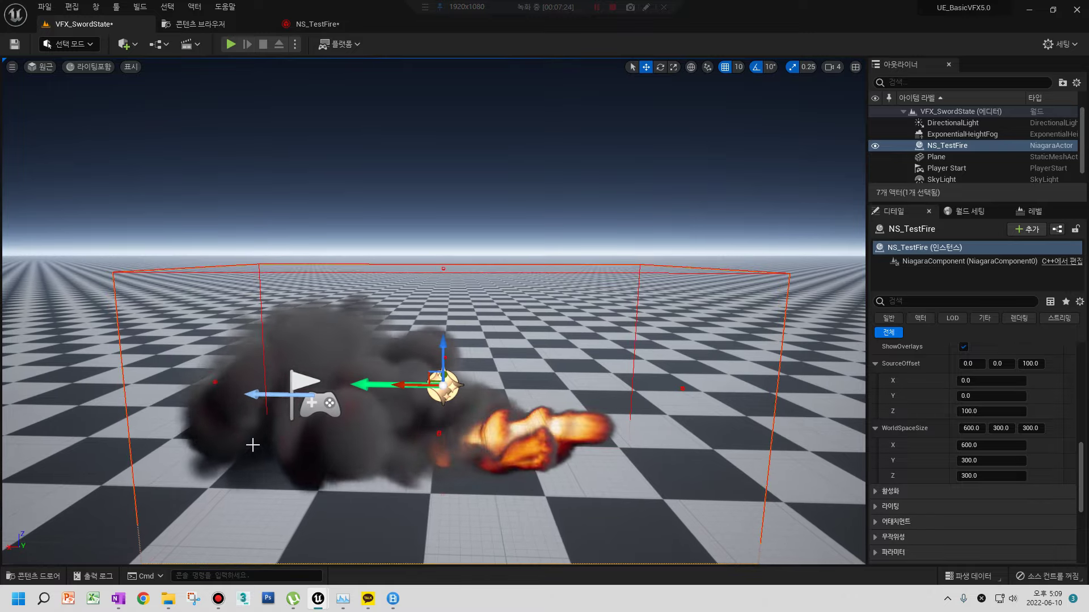
right_click_drag(252, 445, 255, 471)
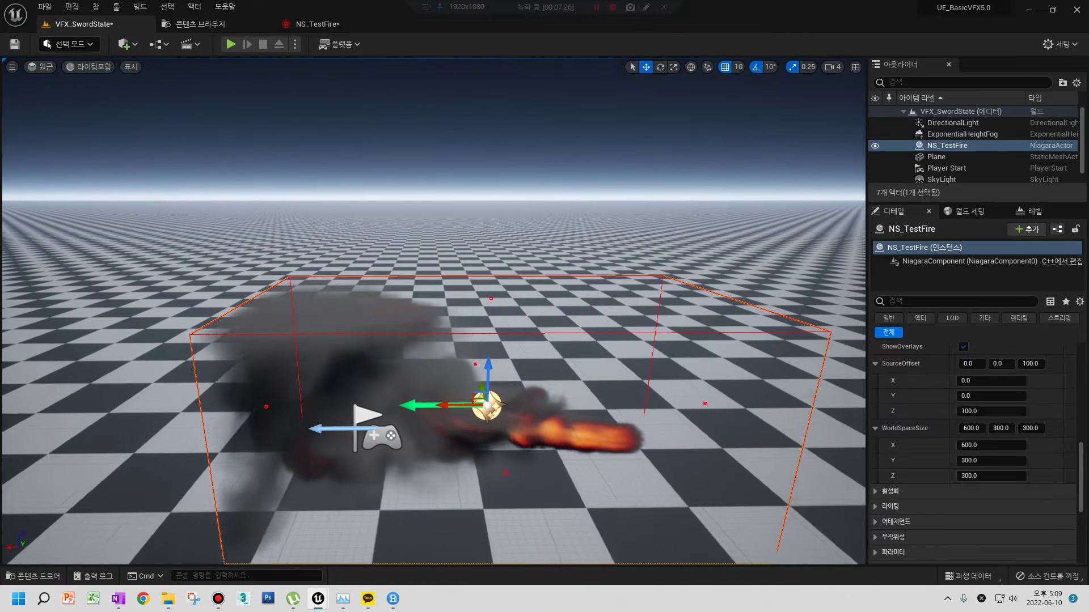
right_click_drag(255, 471, 260, 440)
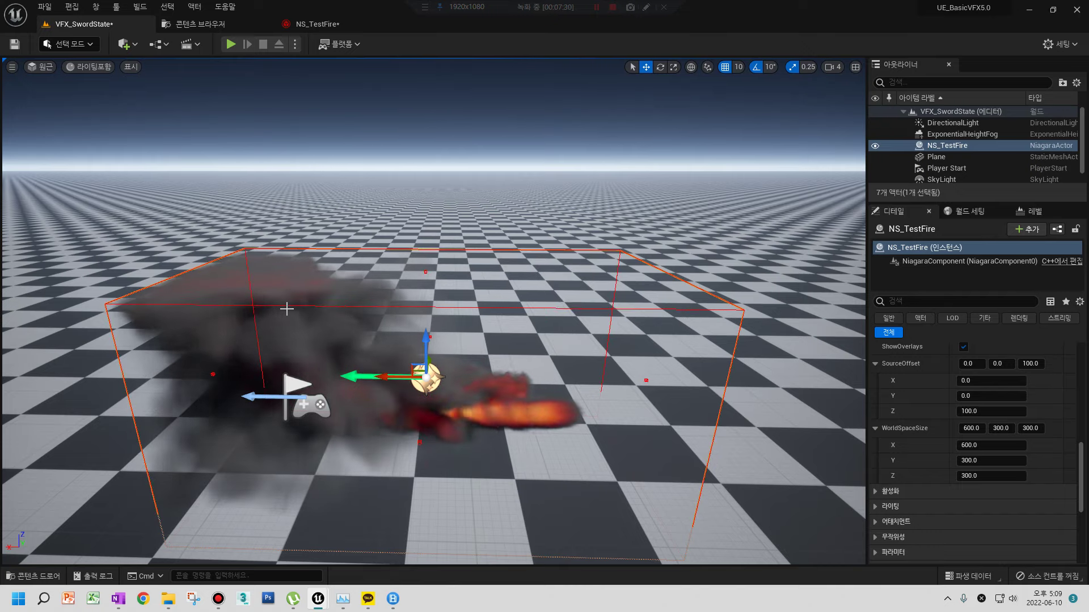
key("f")
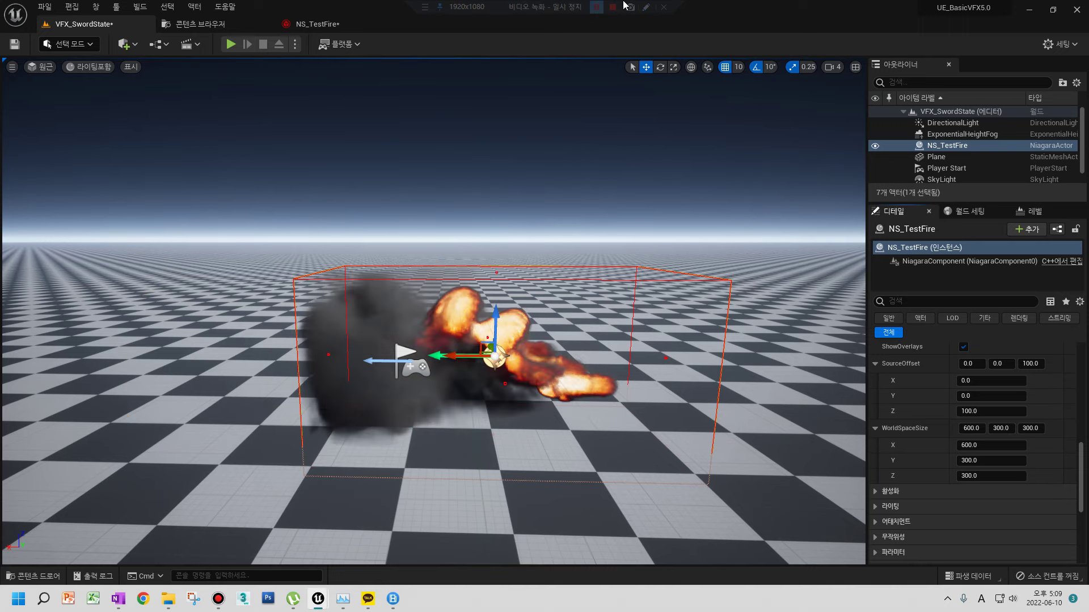
left_click(317, 23)
key("f")
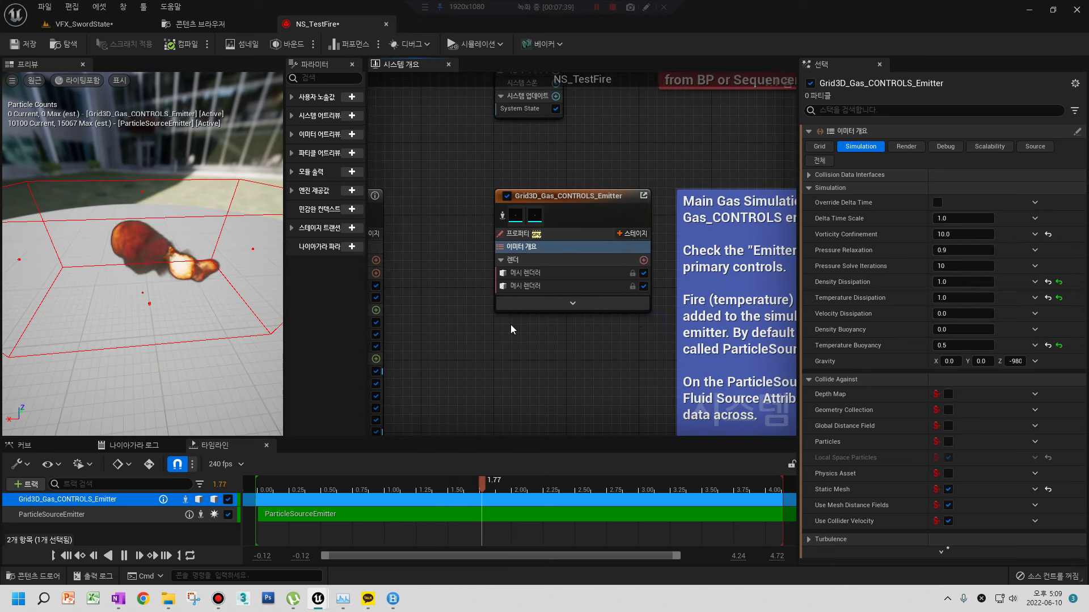
- Turn off Open Boundary +X, -X, +Y, -Y, +Z and -Z in the grid settings, then view the level
left_click(820, 145)
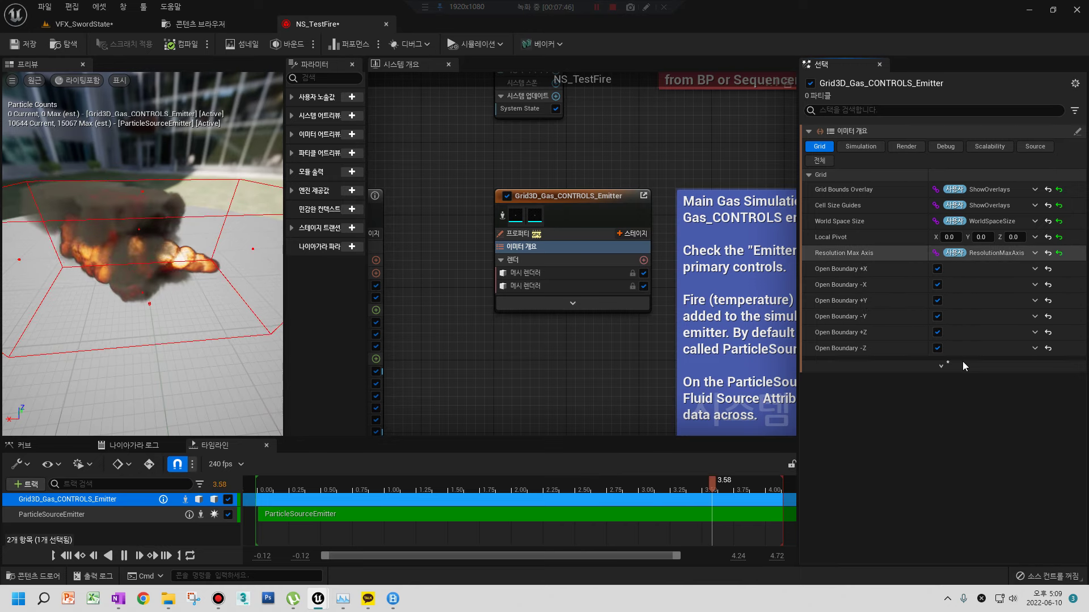
left_click(937, 269)
left_click(937, 285)
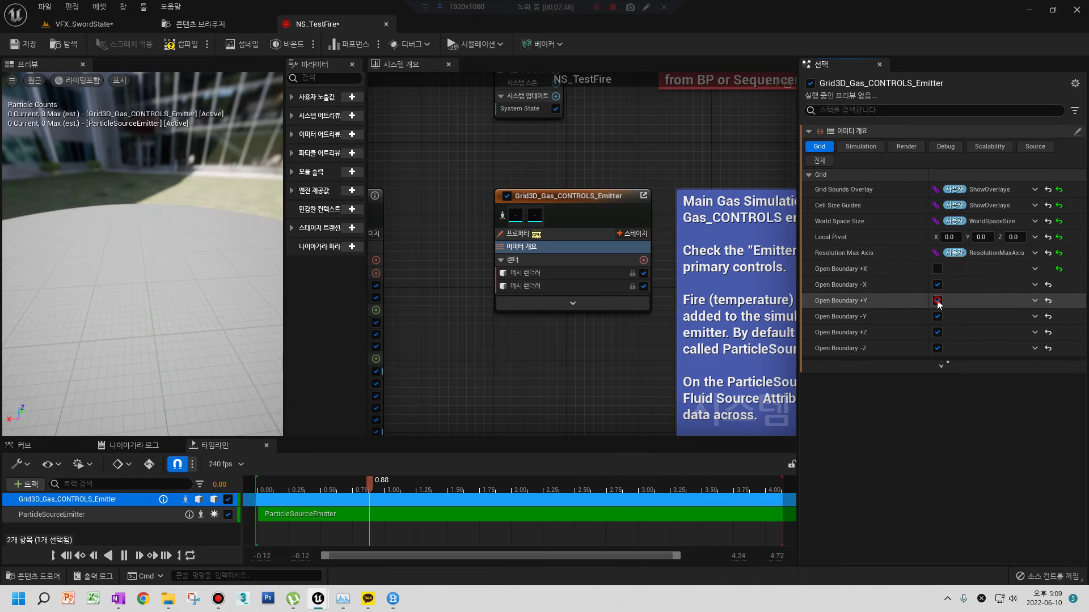
left_click(936, 300)
left_click(937, 317)
left_click(937, 332)
left_click(937, 348)
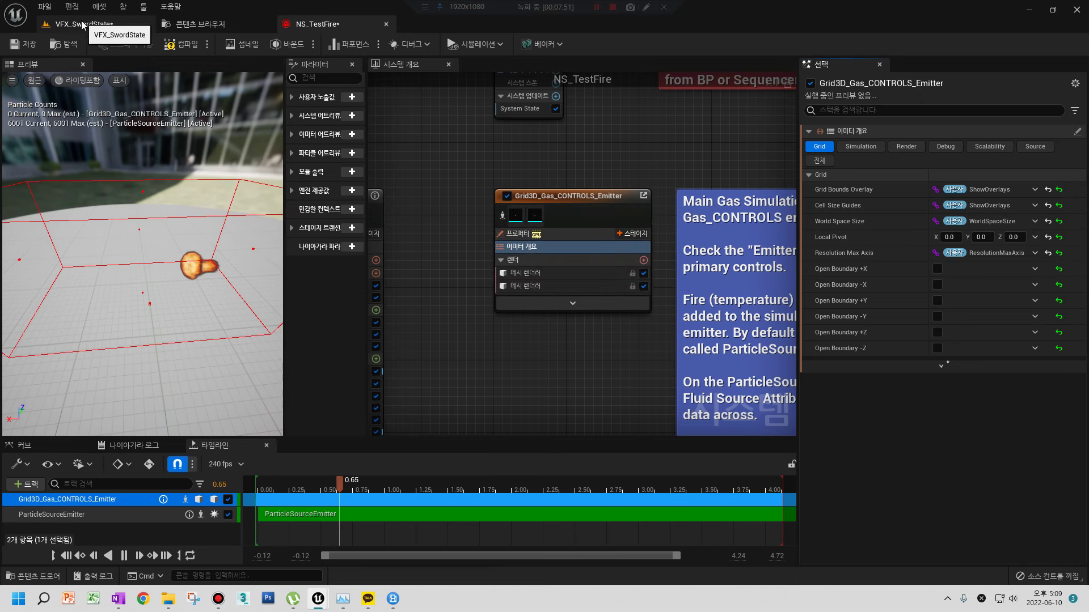
left_click(68, 25)
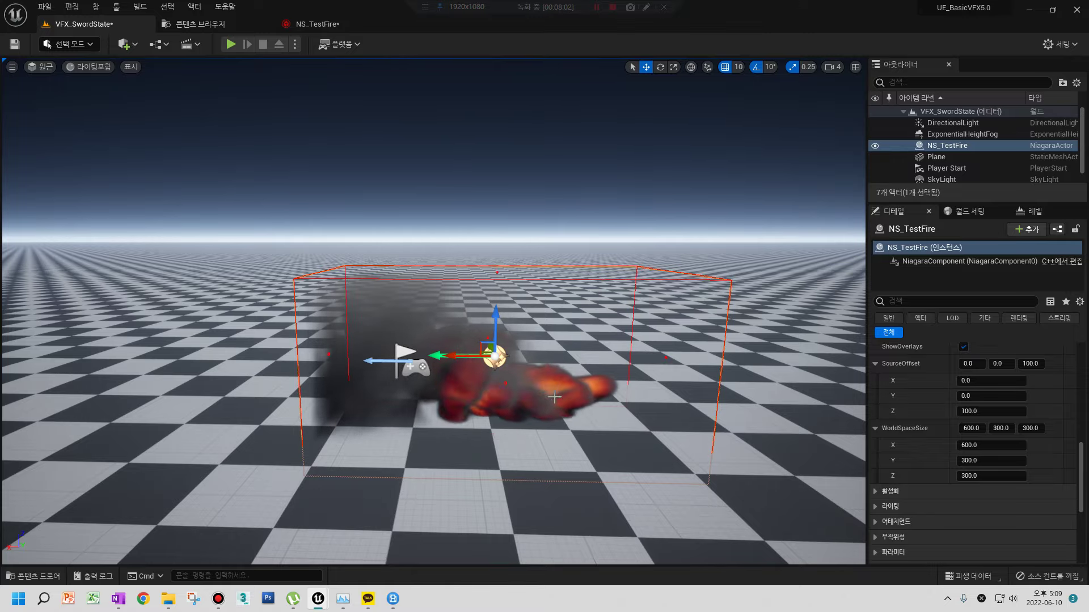
- Move the view closer to the trapped smoke, then return to the NS_TestFire system editor
mouse_move(348, 280)
left_mouse_down()
mouse_move(335, 261)
mouse_move(334, 295)
left_mouse_up()
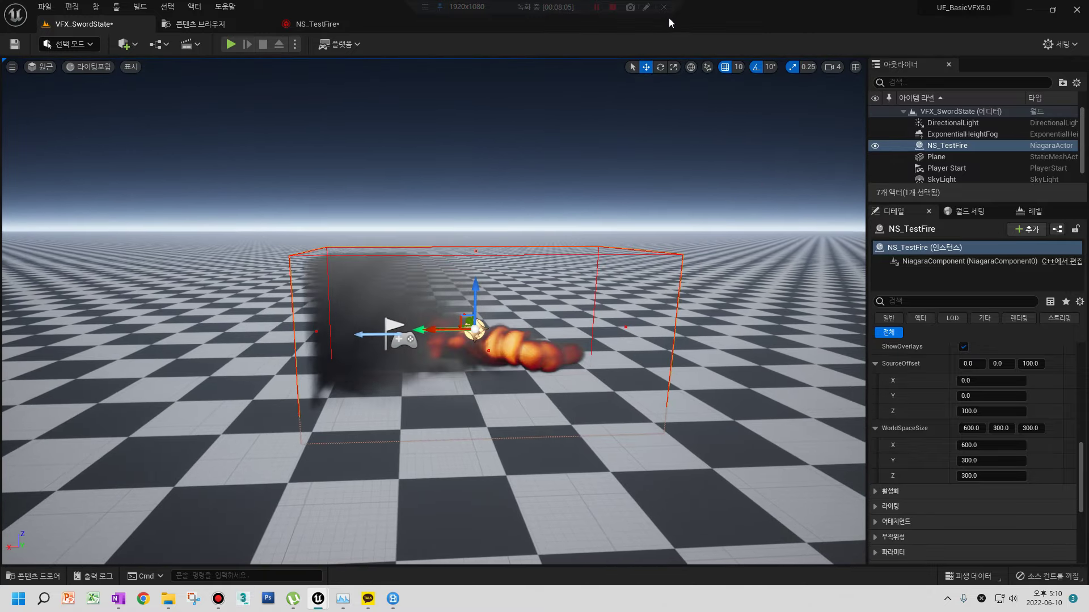
left_click(646, 7)
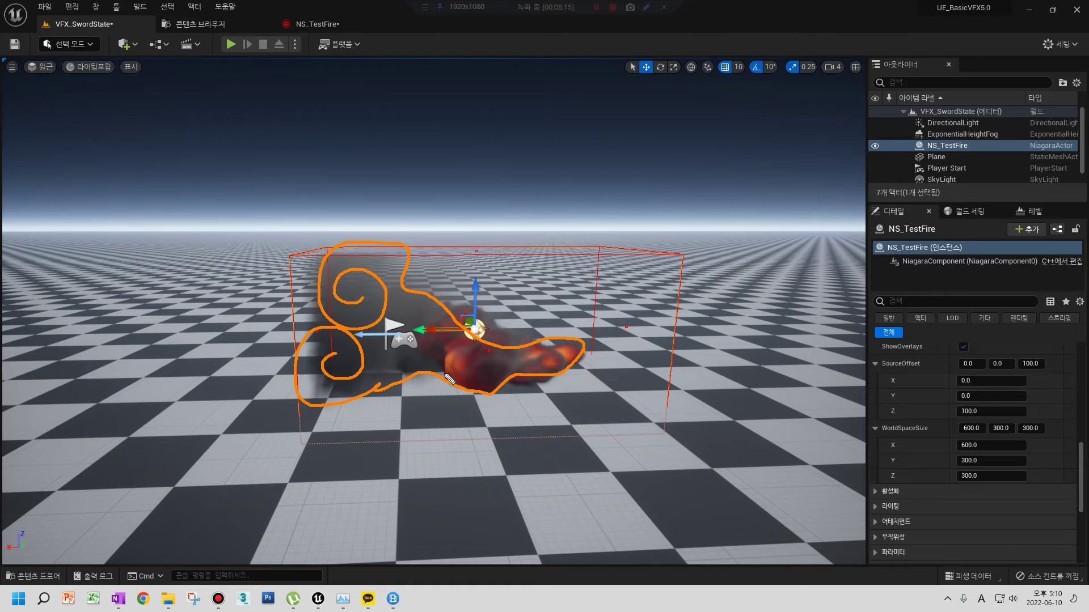
left_click(332, 23)
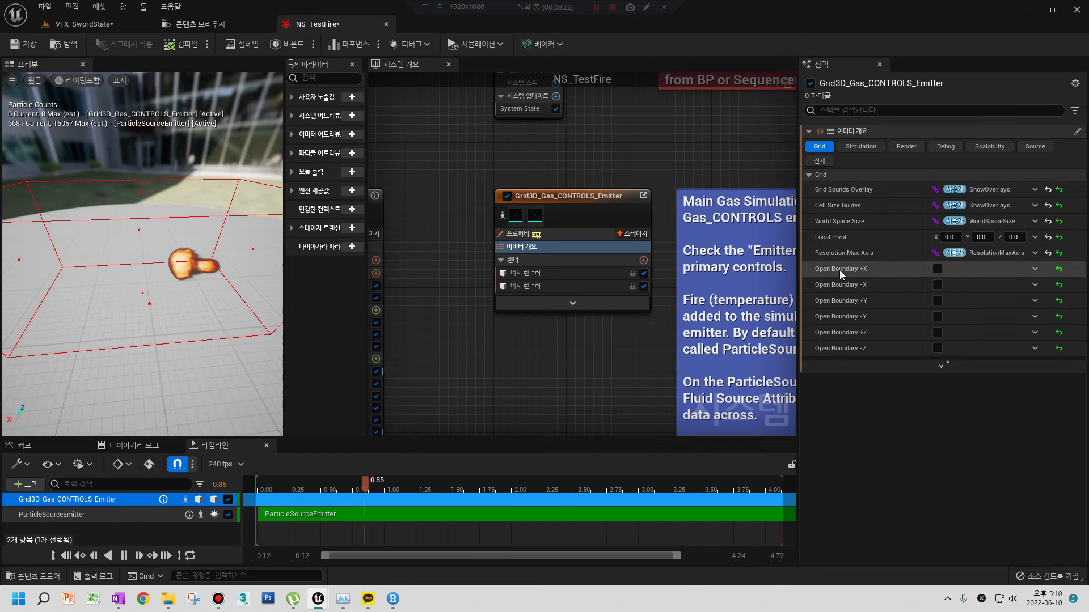
- Re-enable Open Boundary on all six grid sides (+X, -X, +Y, -Y, +Z, -Z) and view the level
left_click(937, 269)
left_click(937, 285)
left_click(937, 300)
left_click(936, 316)
left_click(937, 332)
left_click(936, 348)
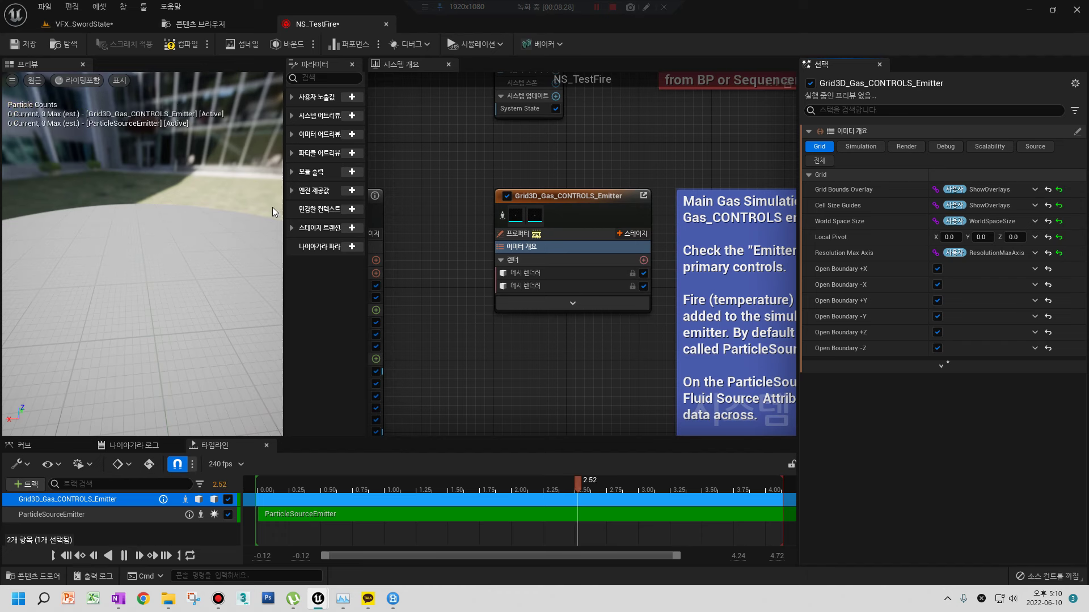
left_click(59, 24)
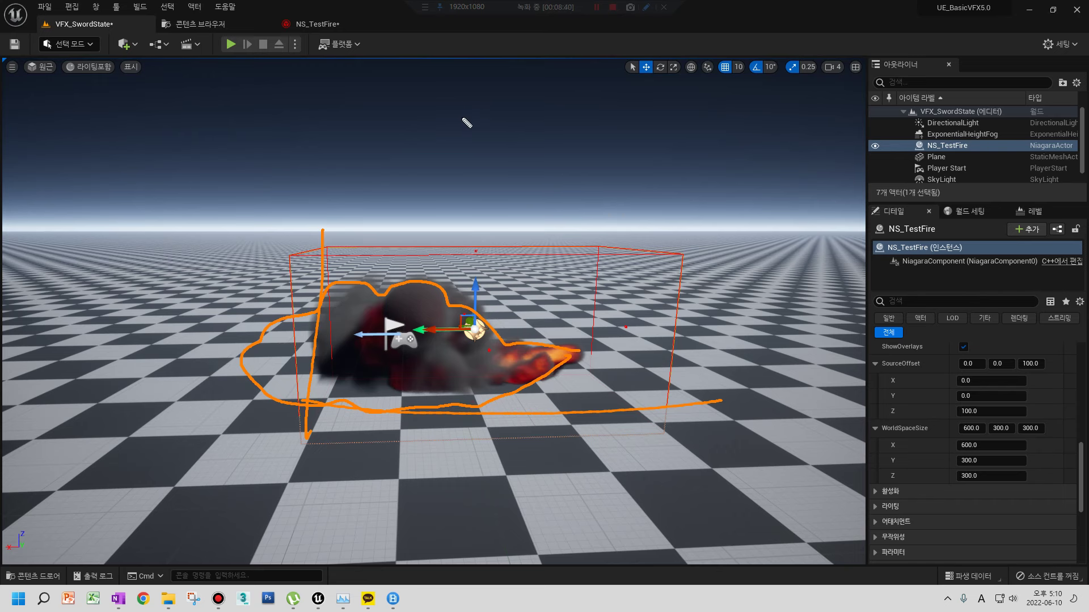
- Switch back to the NS_TestFire Niagara system editor
left_click(318, 24)
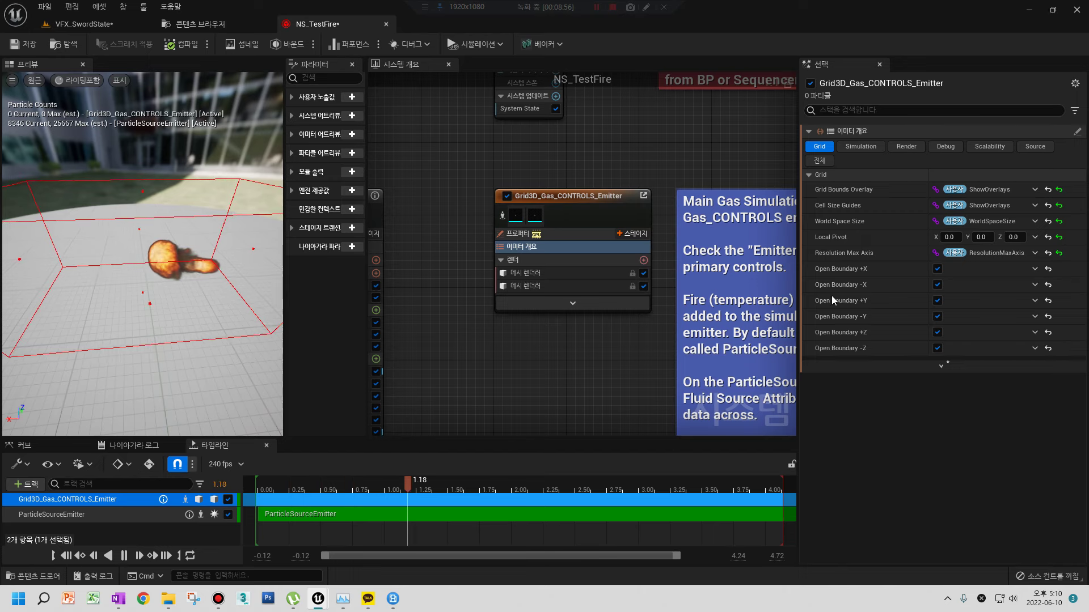
- Uncheck Open Boundary on all six grid sides: +X, -X, +Y, -Y, +Z and -Z
left_click(937, 269)
left_click(937, 285)
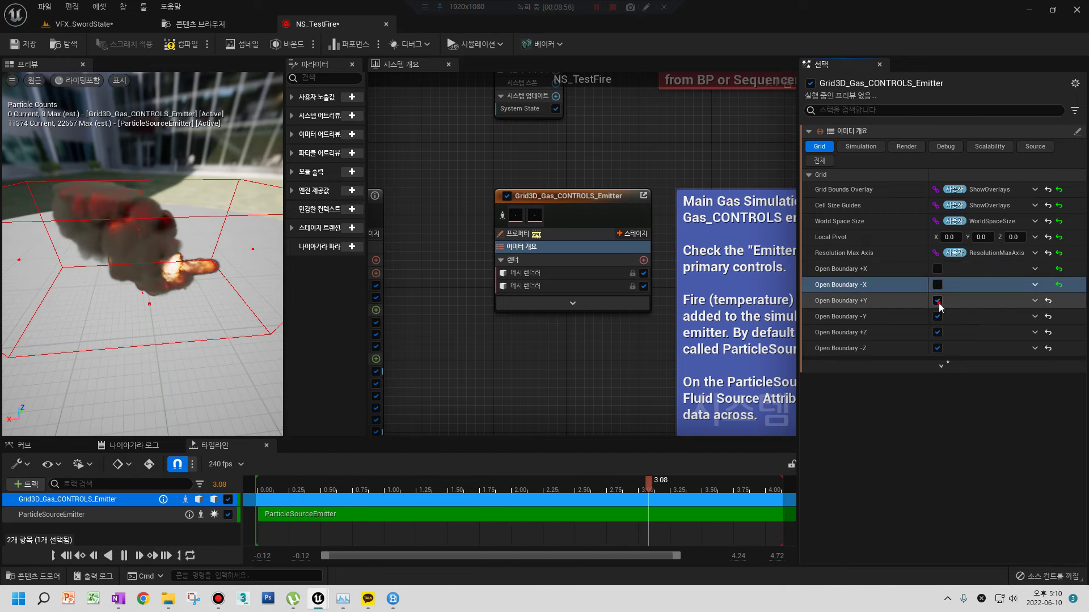
left_click(936, 300)
left_click(937, 316)
left_click(937, 332)
left_click(937, 348)
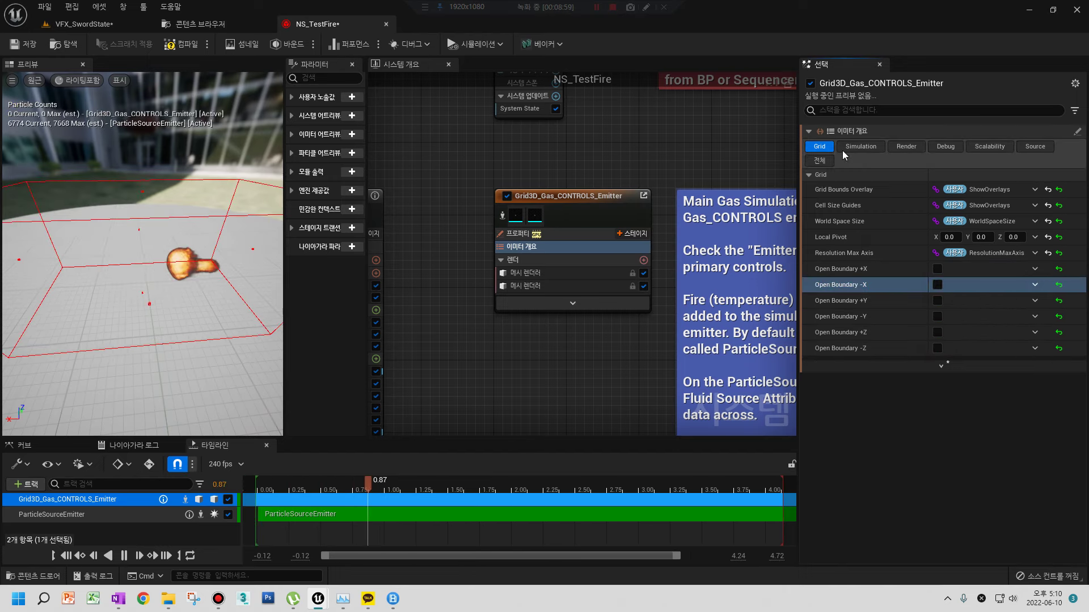
- Set Density Dissipation and Temperature Dissipation to 0 on the Simulation tab
left_click(851, 147)
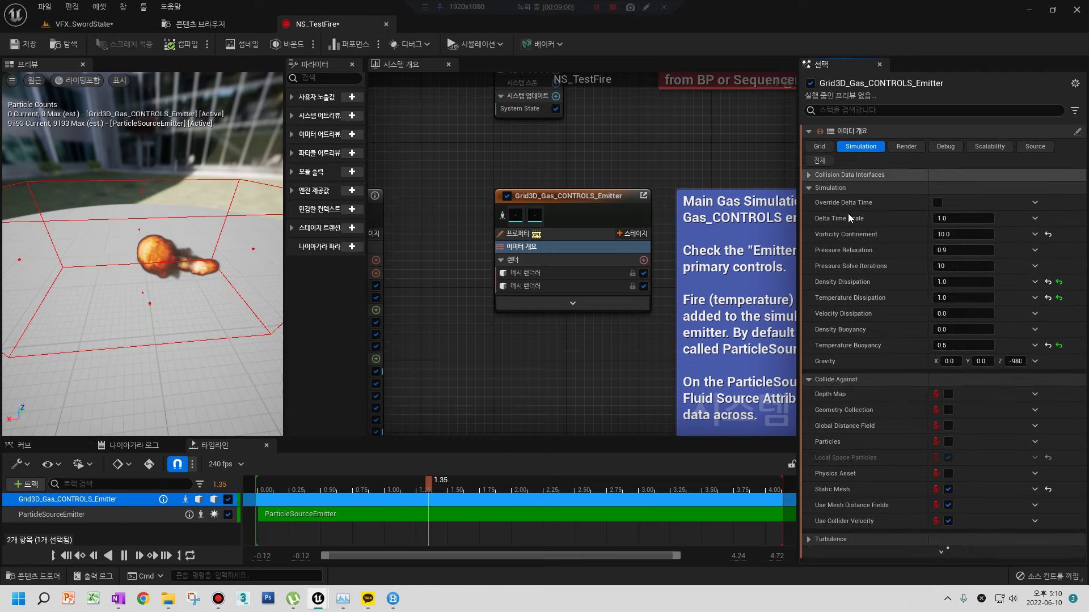
left_click(953, 282)
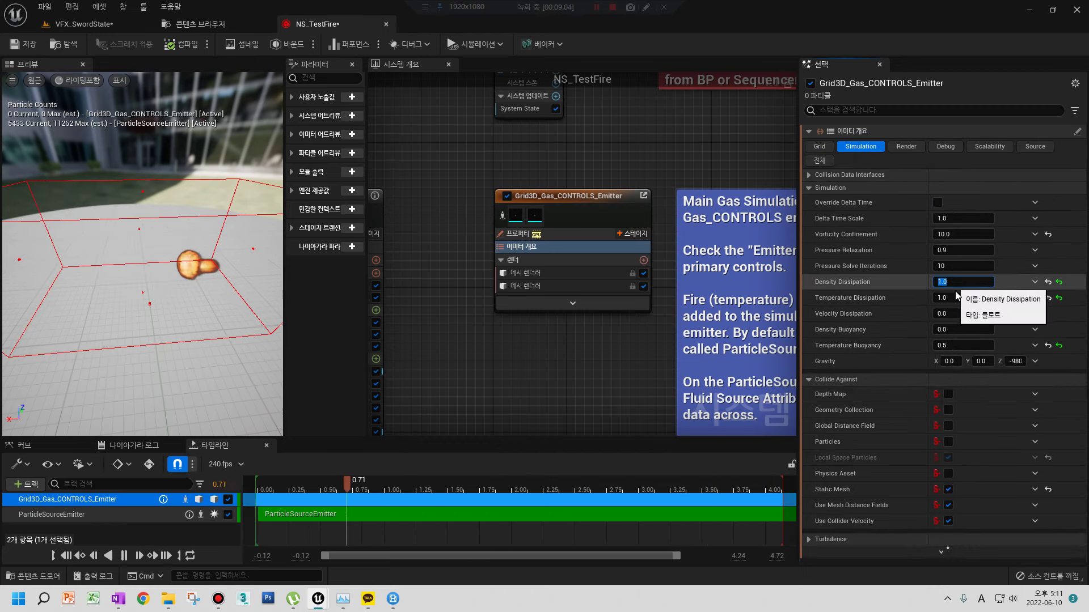
type("0")
left_click(956, 297)
type("0")
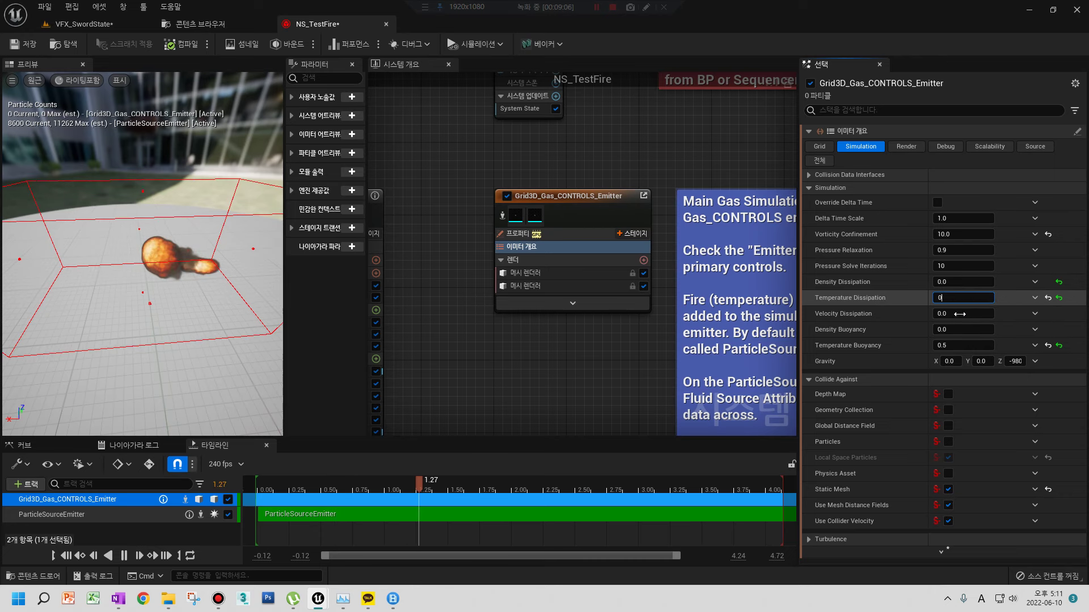
key("Return")
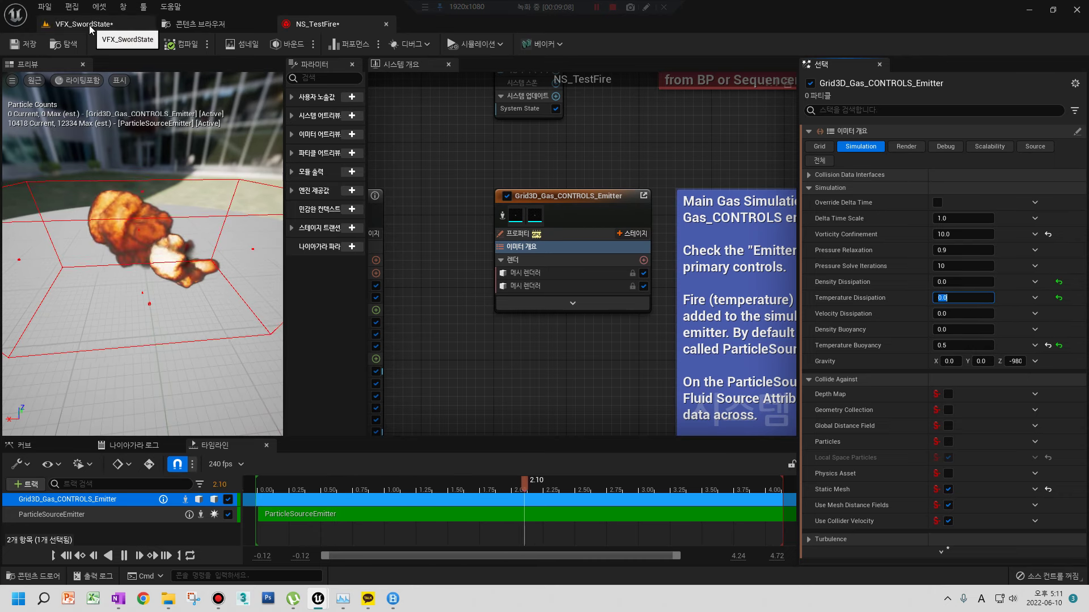
left_click(89, 27)
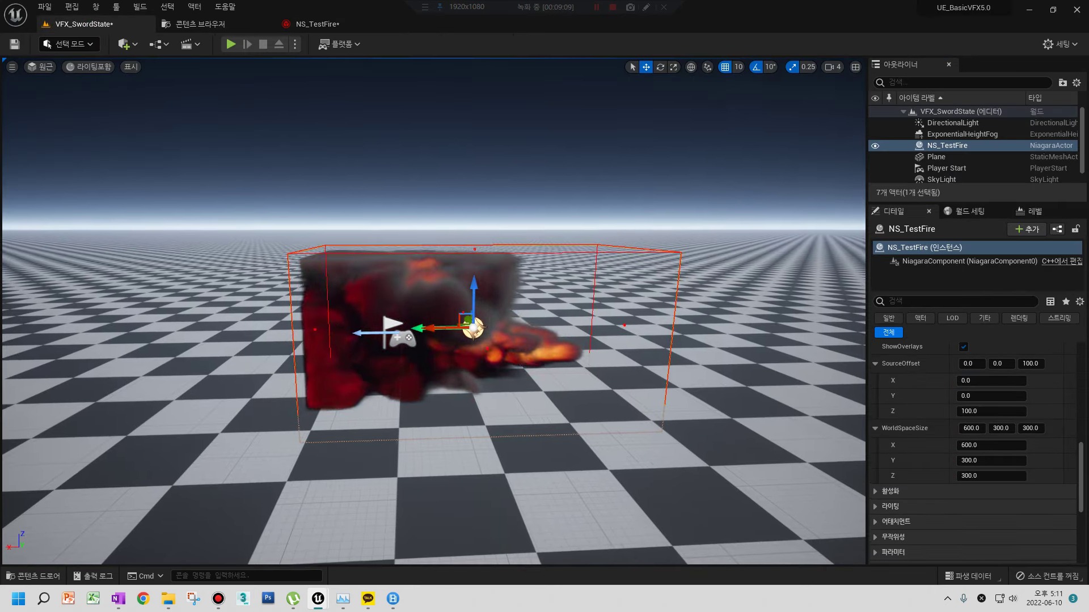
scroll(547, 359, "up", 3)
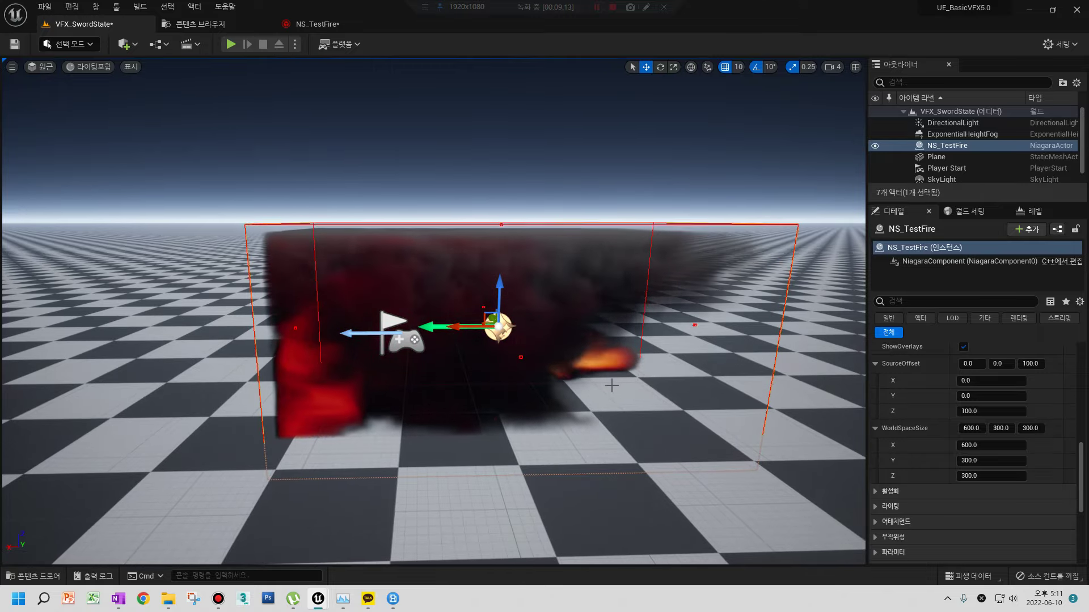
left_click_drag(616, 387, 769, 270, "alt")
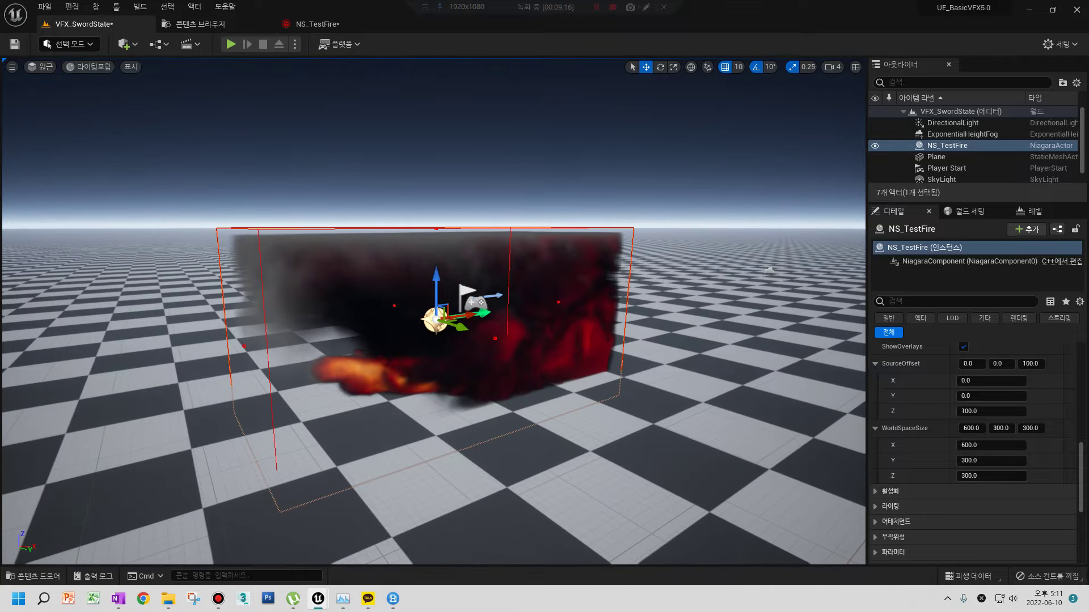
left_click_drag(635, 357, 645, 355, "alt")
left_click_drag(595, 323, 443, 329, "alt")
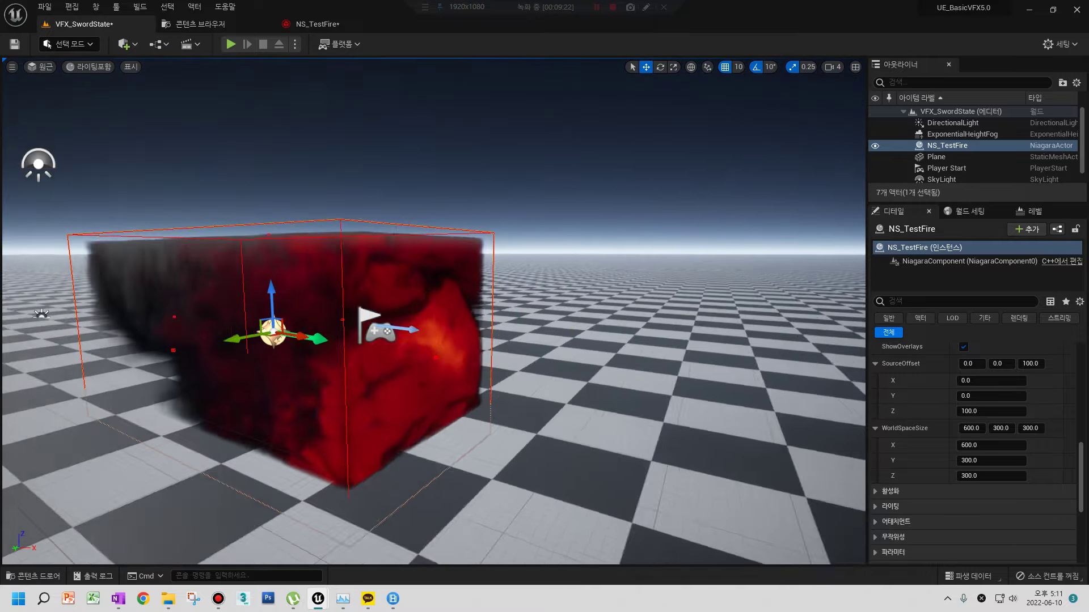
left_click_drag(234, 324, 398, 377, "alt")
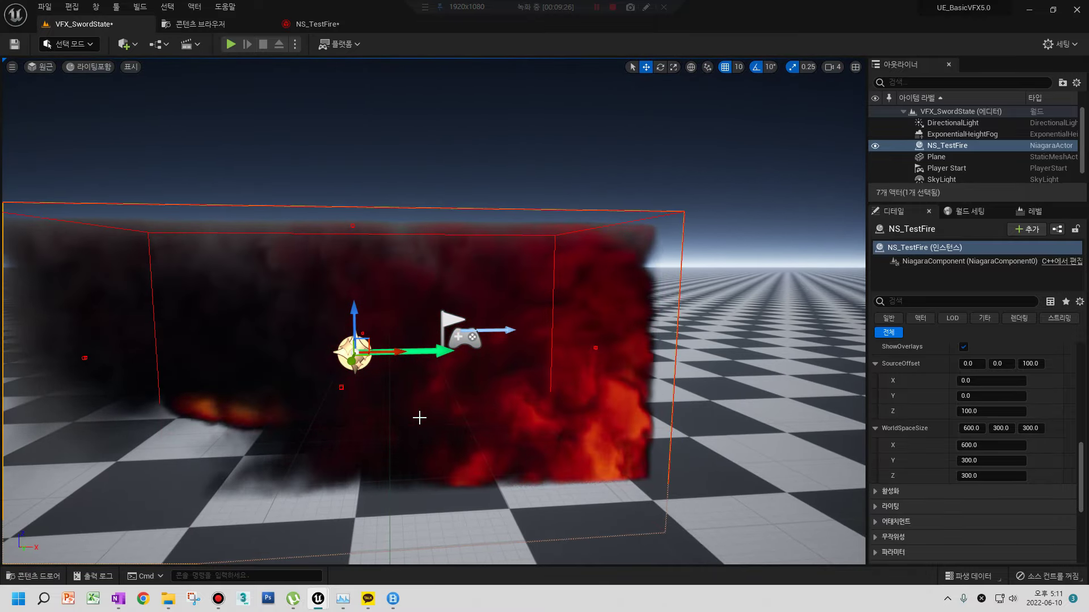
mouse_move(419, 418)
left_mouse_down("alt")
mouse_move(572, 419)
mouse_move(498, 437)
left_mouse_up("alt")
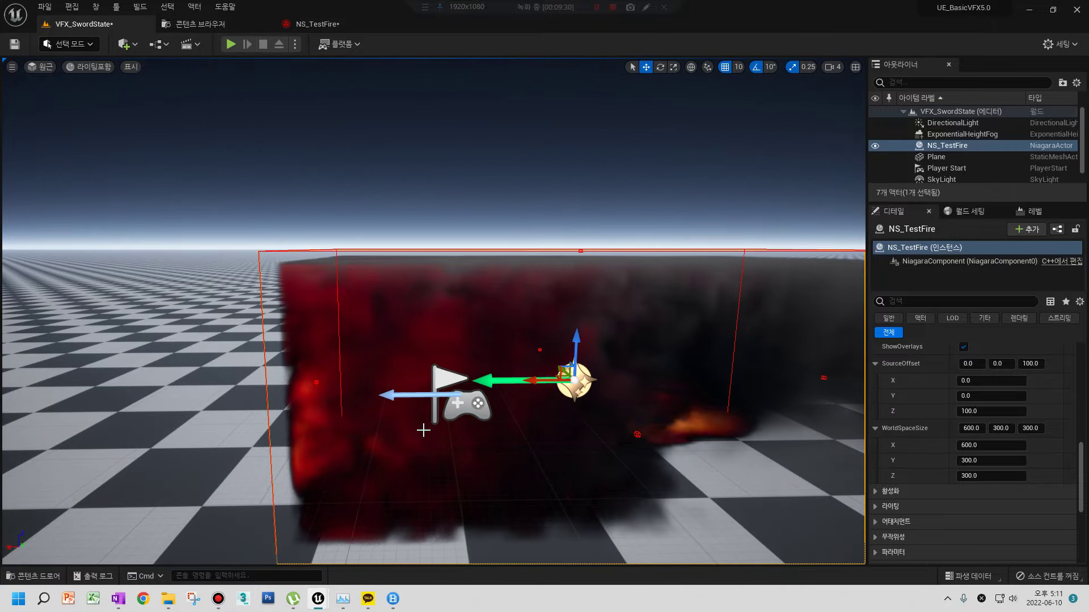
left_click_drag(498, 438, 301, 448, "alt")
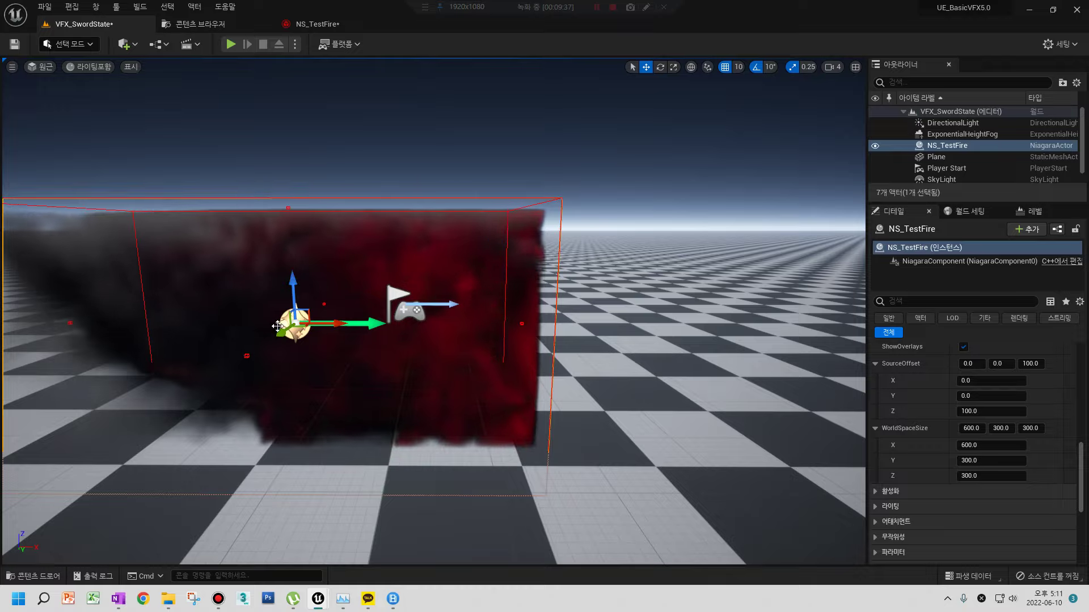
left_click_drag(301, 448, 511, 448, "alt")
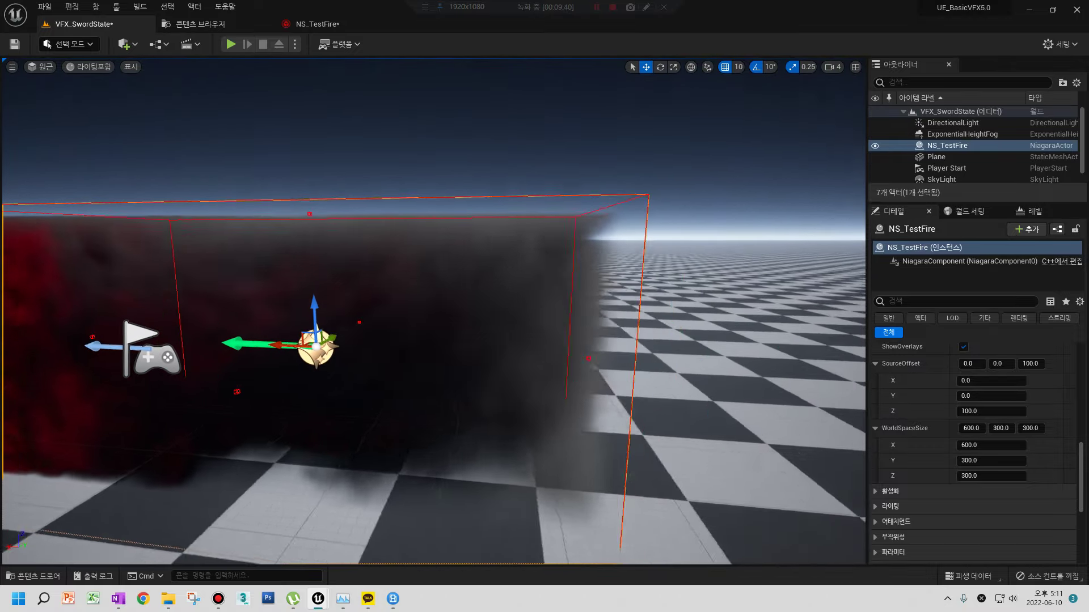
left_click_drag(316, 160, 316, 160, "alt")
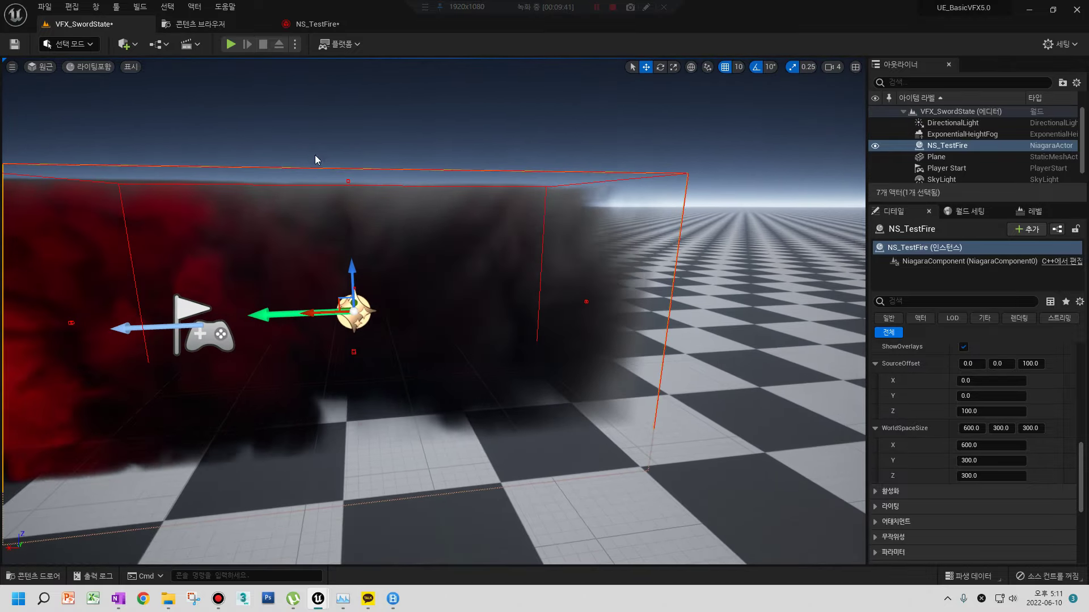
key("f")
left_click(229, 43)
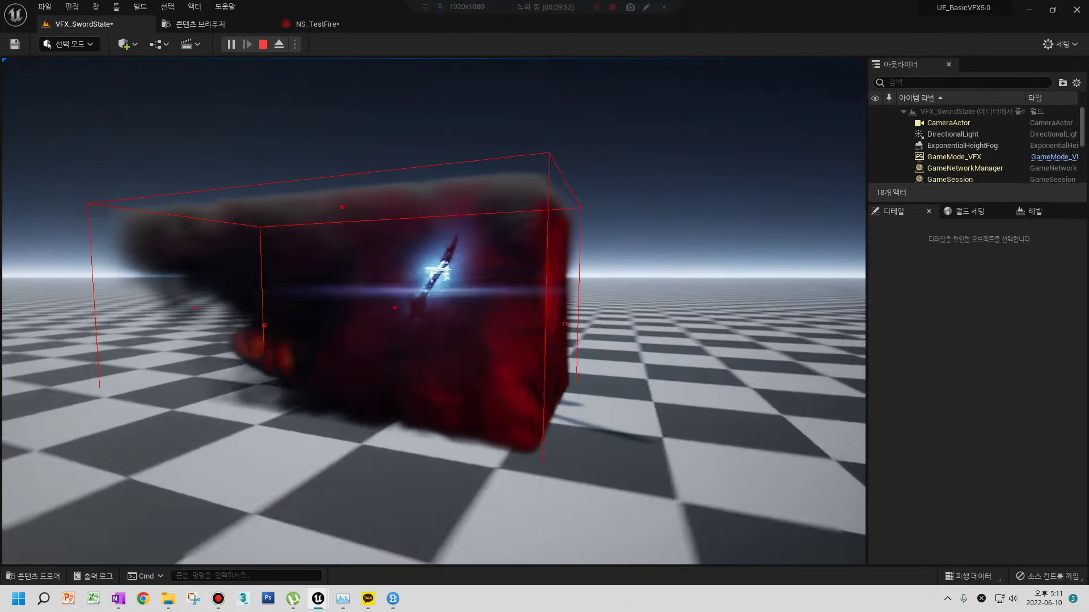
key("Escape")
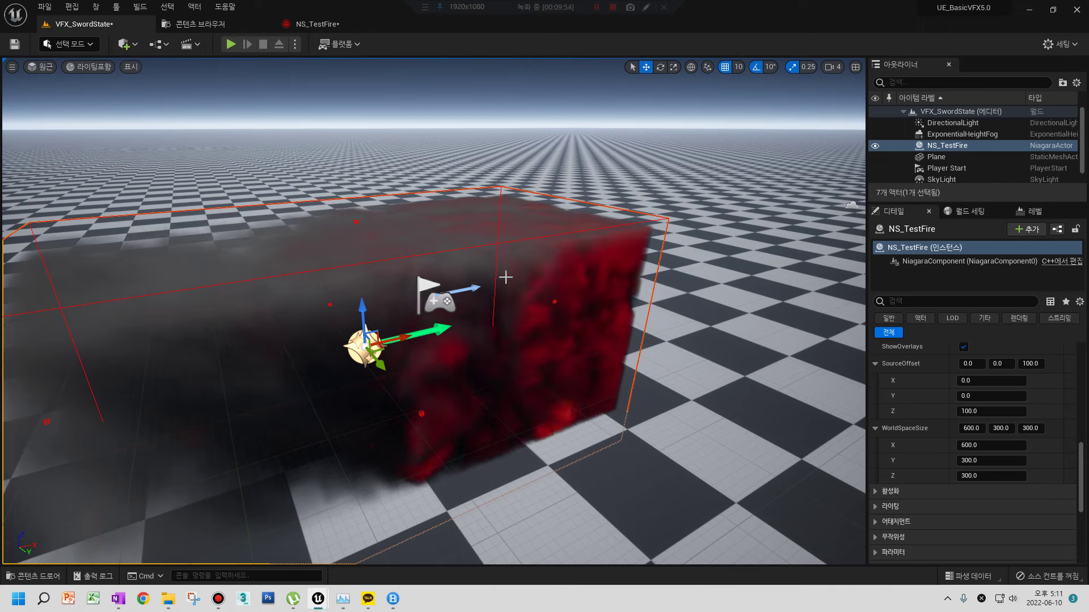
- Open the NS_TestFire editor and show the gas emitter's Grid settings
left_click(318, 24)
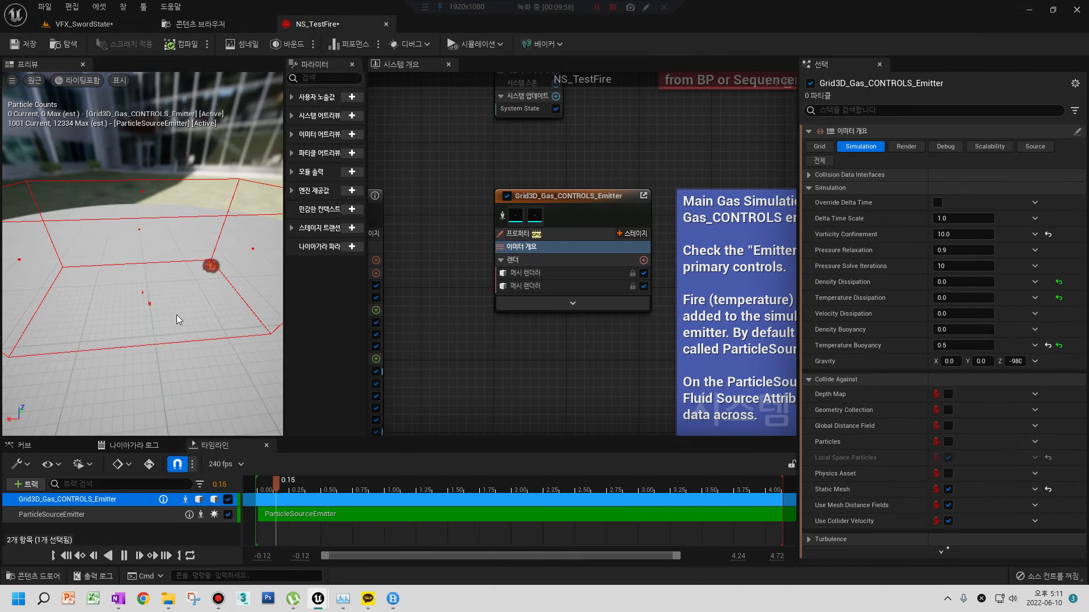
left_click_drag(176, 314, 156, 324)
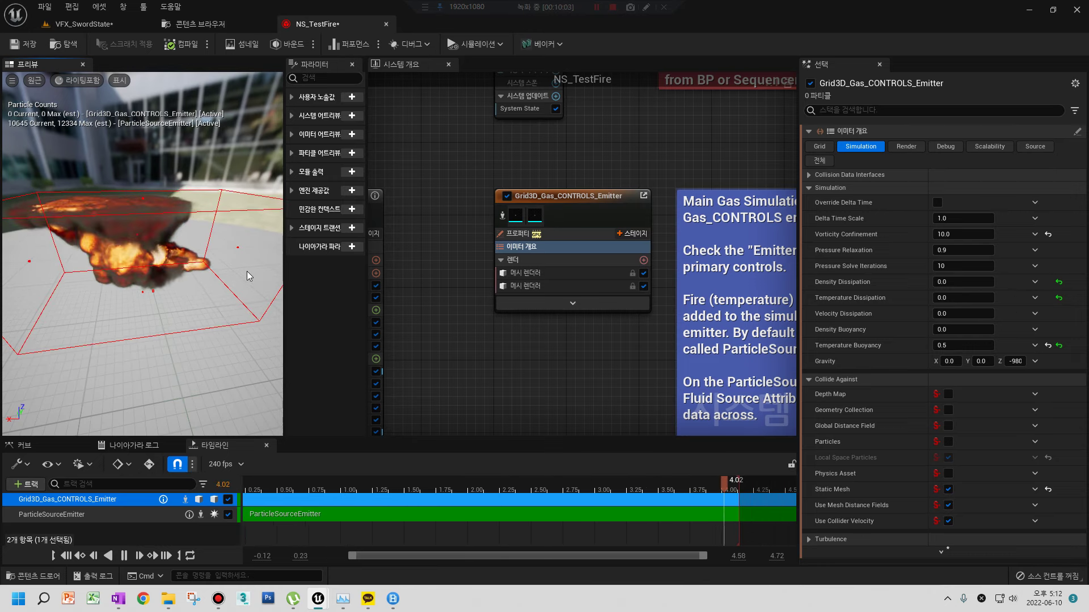
left_click(812, 149)
- Enable Open Boundary on +Y, -Y, +Z and -Z, expand advanced settings, and rewind preview to 0.9 s
left_click(938, 303)
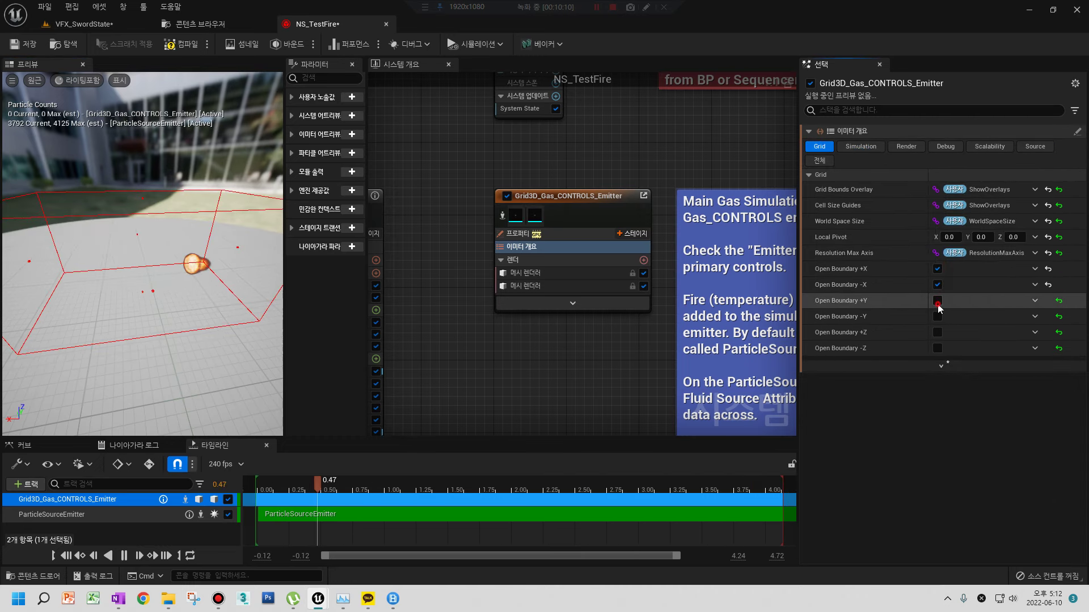
left_click(938, 316)
left_click(937, 333)
left_click(938, 348)
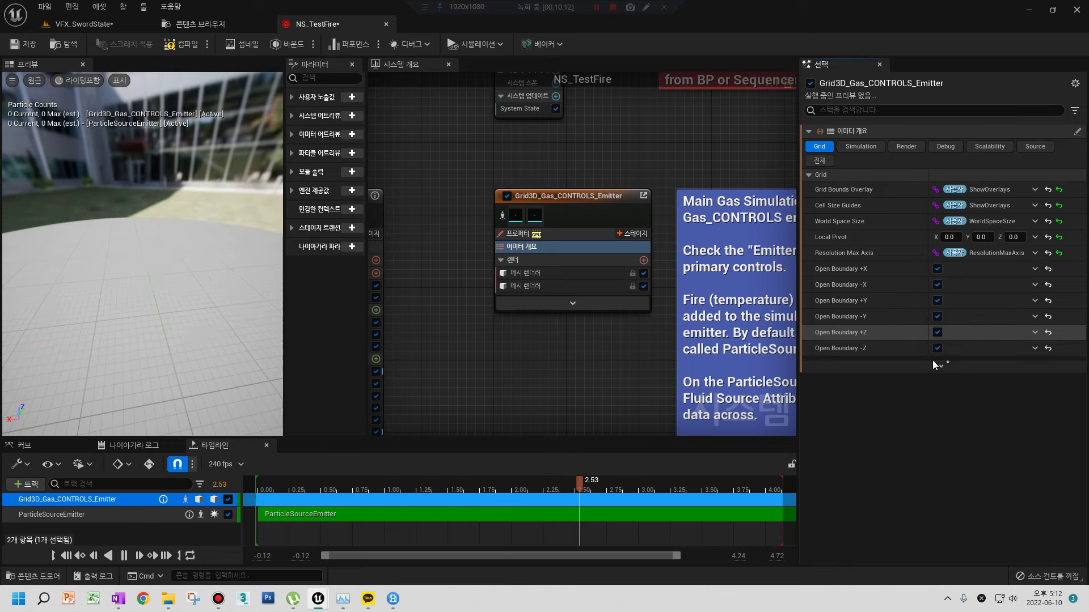
left_click(938, 366)
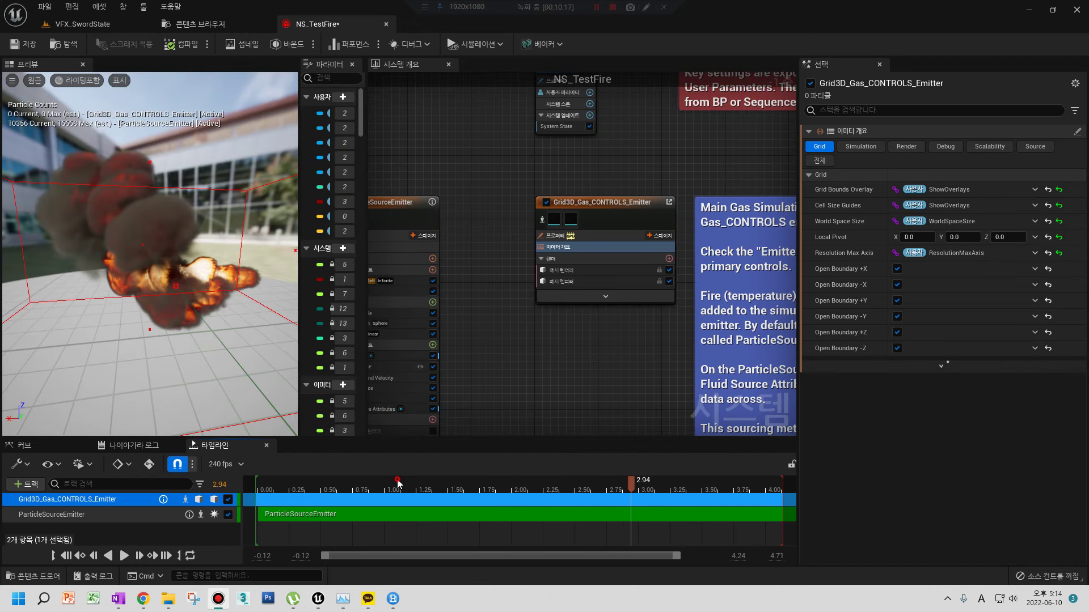
left_click_drag(398, 482, 360, 490)
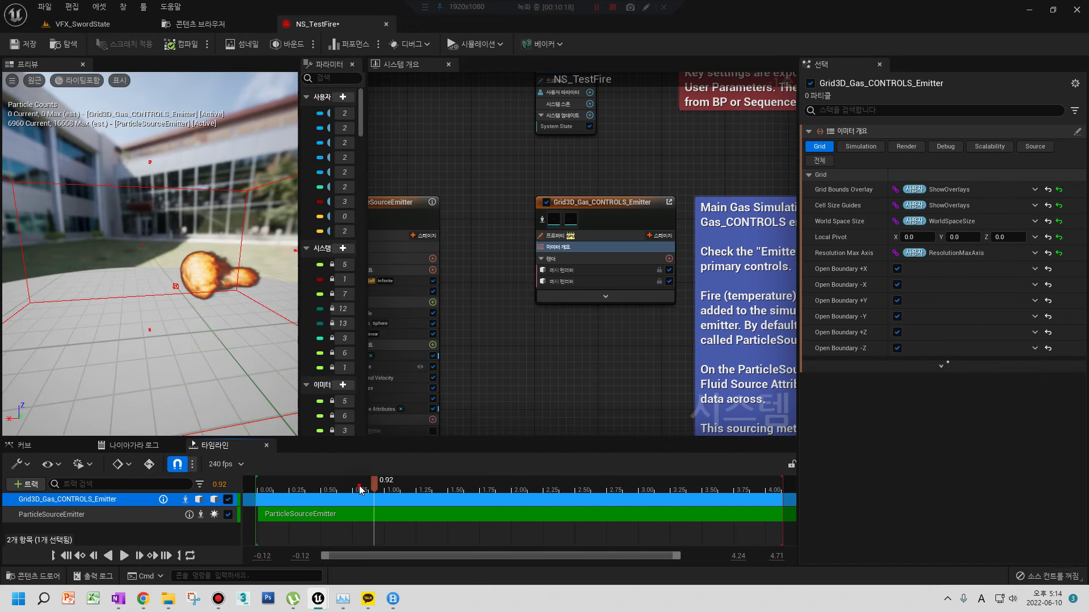
- Set Temperature Dissipation to 1.0 on the Simulation tab and restart the preview
left_click_drag(440, 491, 453, 494)
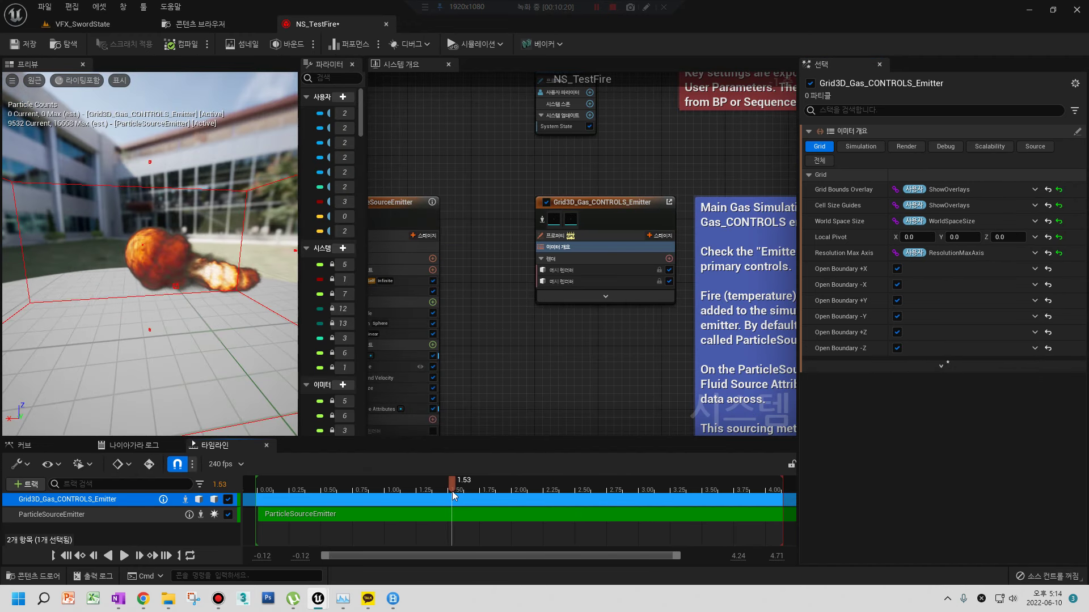
left_click(860, 147)
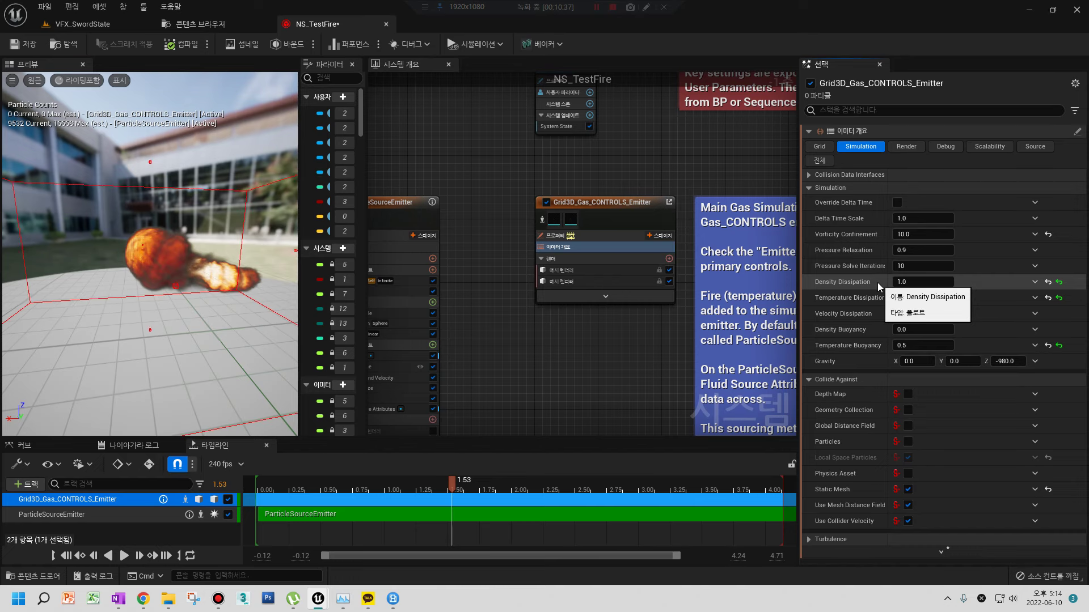
left_click(916, 297)
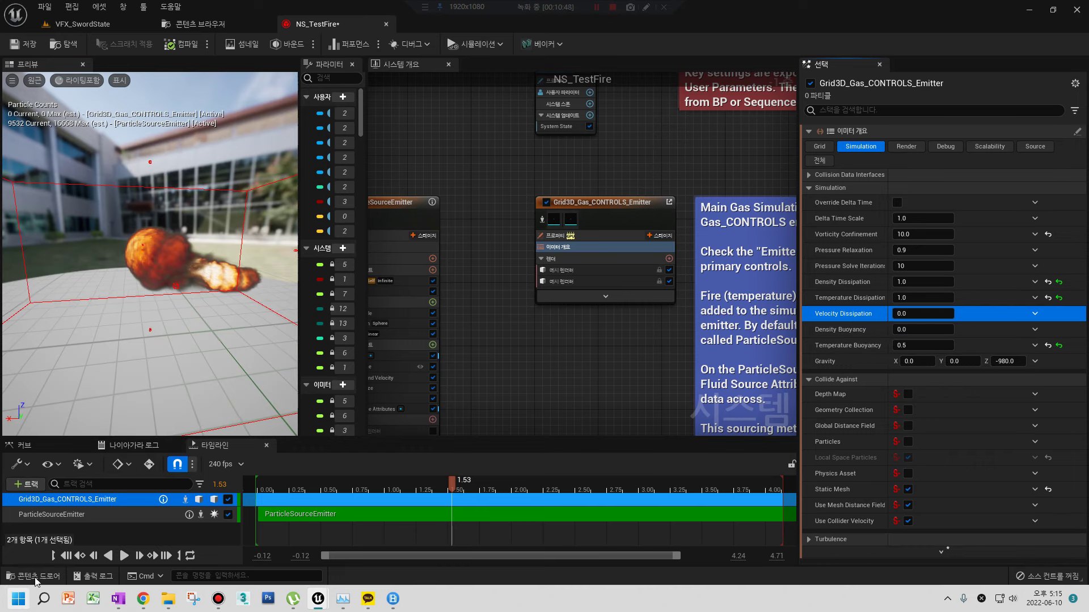
left_click(66, 557)
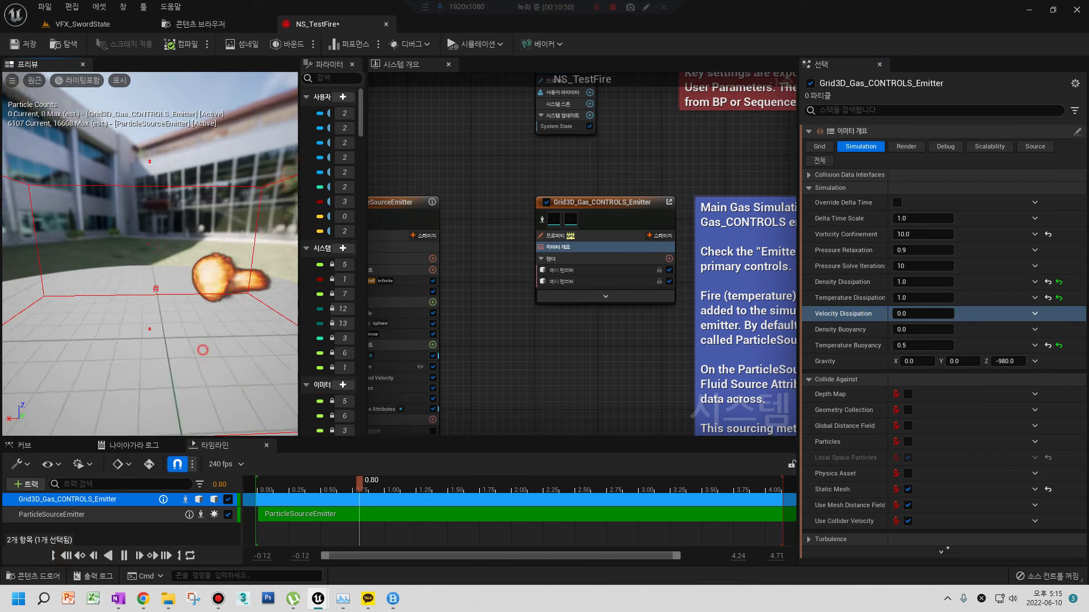
left_click_drag(215, 343, 110, 268)
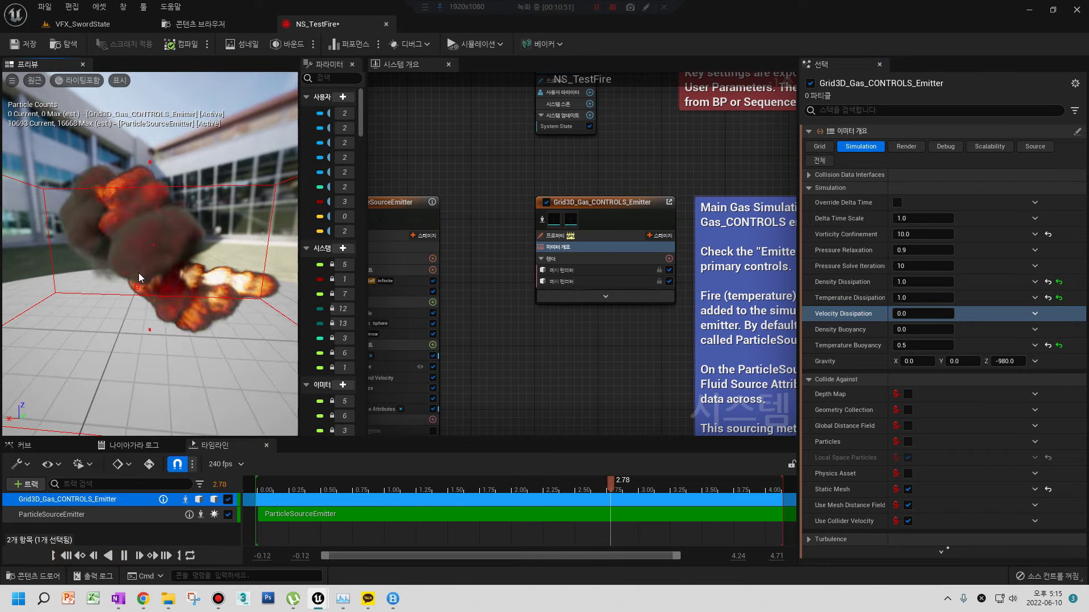
- Set Velocity Dissipation to 1.0 and view the fire in the VFX_SwordState level
left_click(928, 315)
type("1")
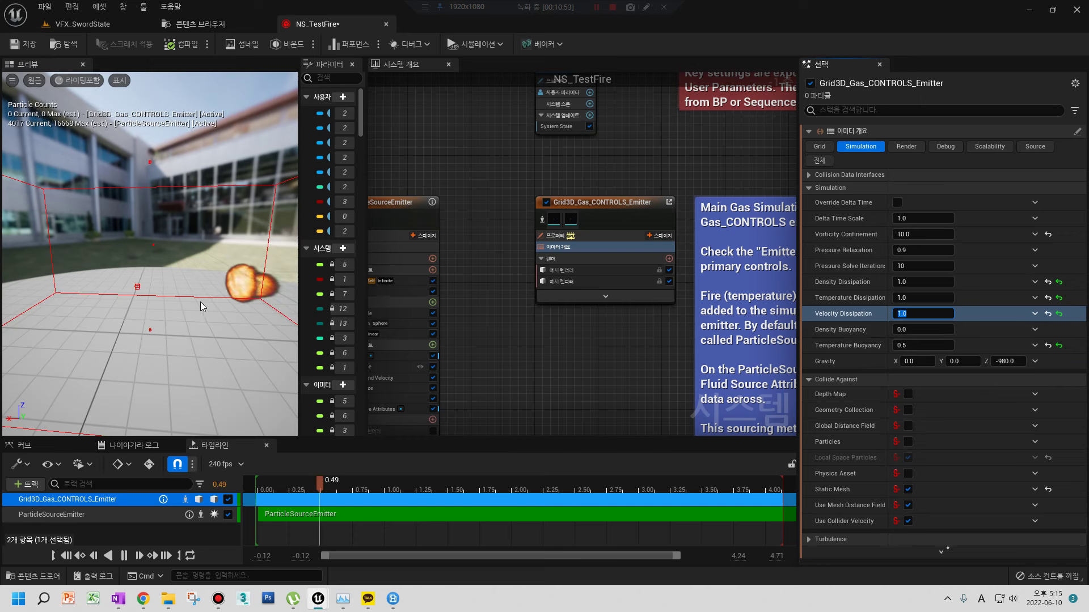
left_click_drag(201, 302, 203, 308)
left_click(93, 25)
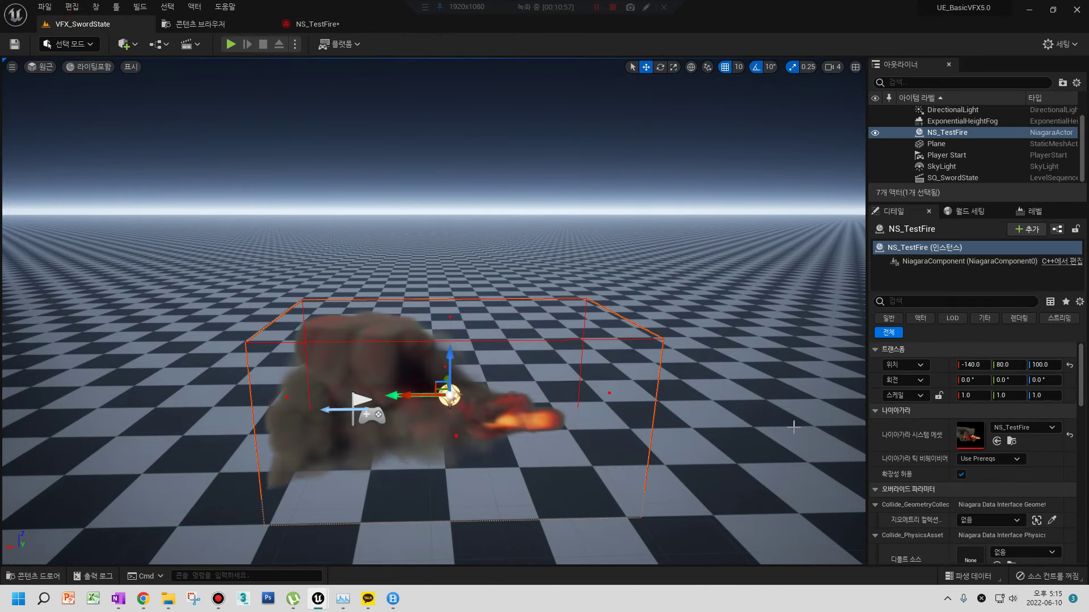
- Back in NS_TestFire, set Velocity Dissipation to 0
left_click(318, 24)
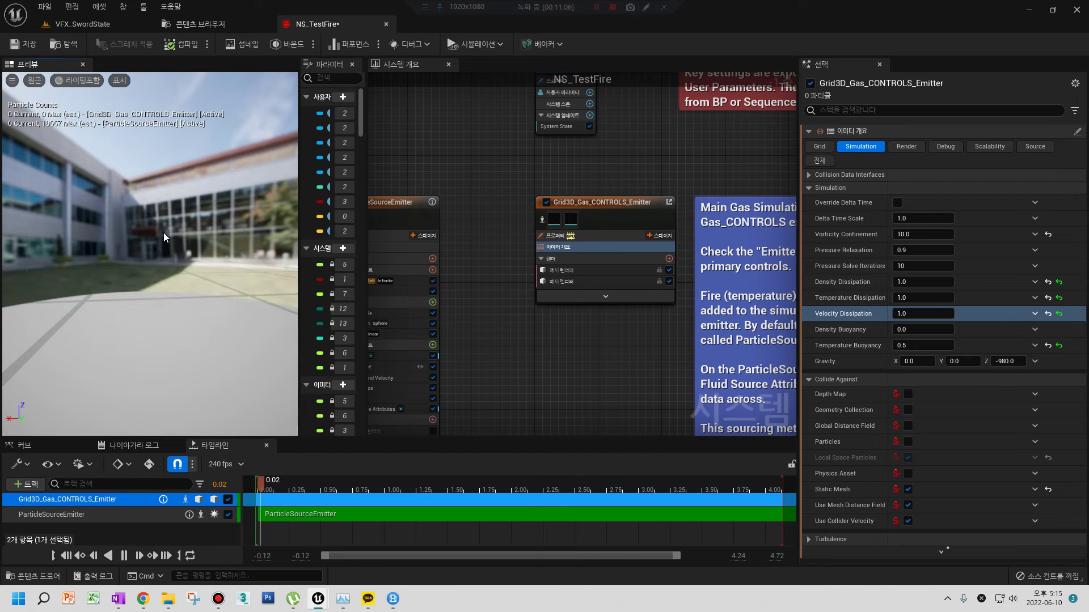
type("0")
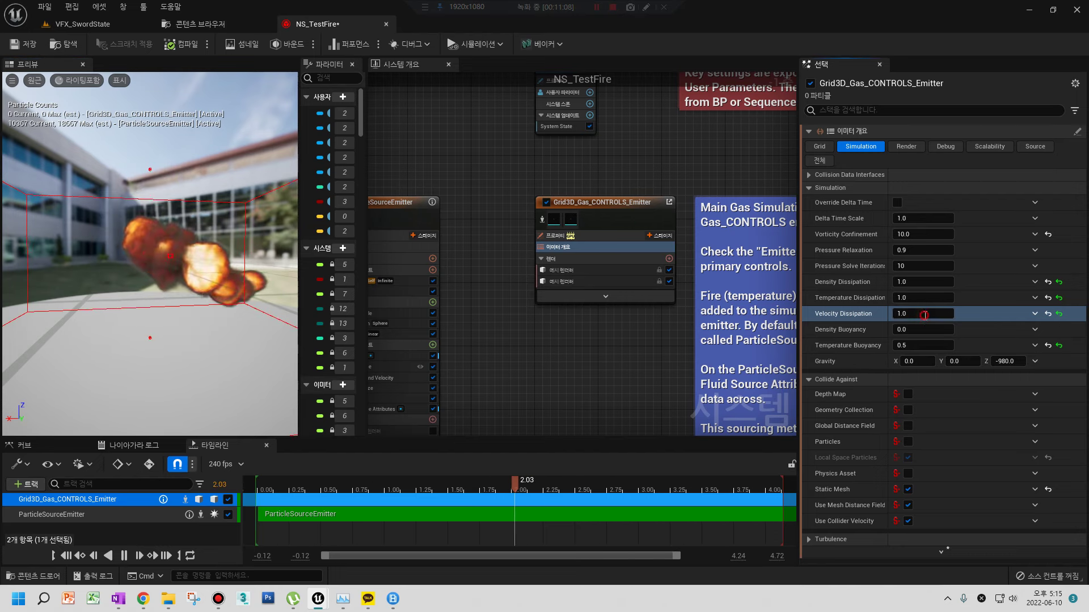
key("Return")
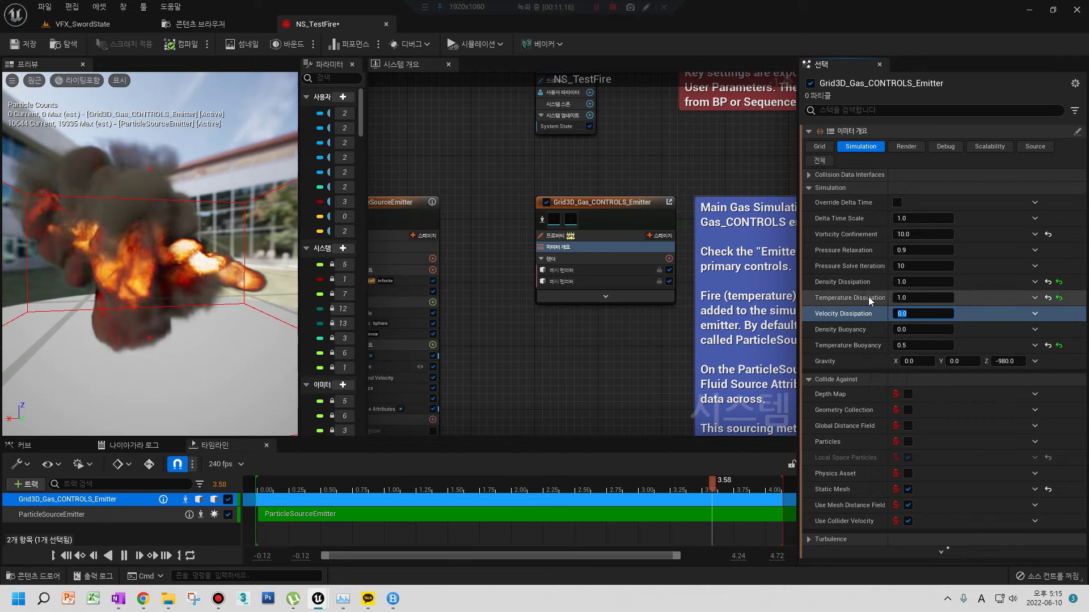
- Review the Density, Temperature and Velocity Dissipation rows on the Simulation tab
left_click(841, 283)
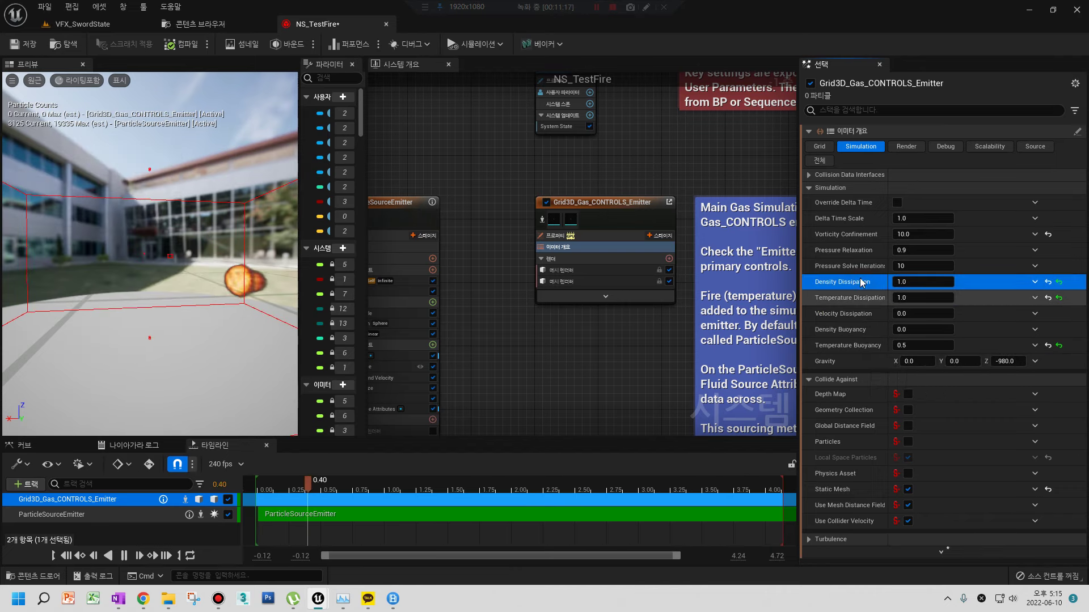
left_click(841, 301)
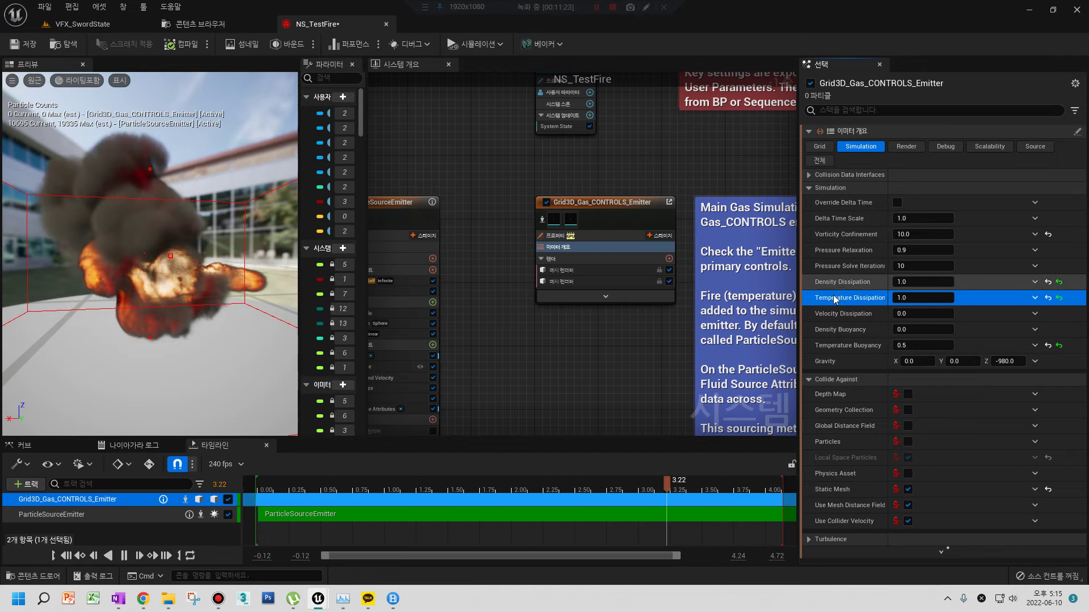
left_click(863, 314)
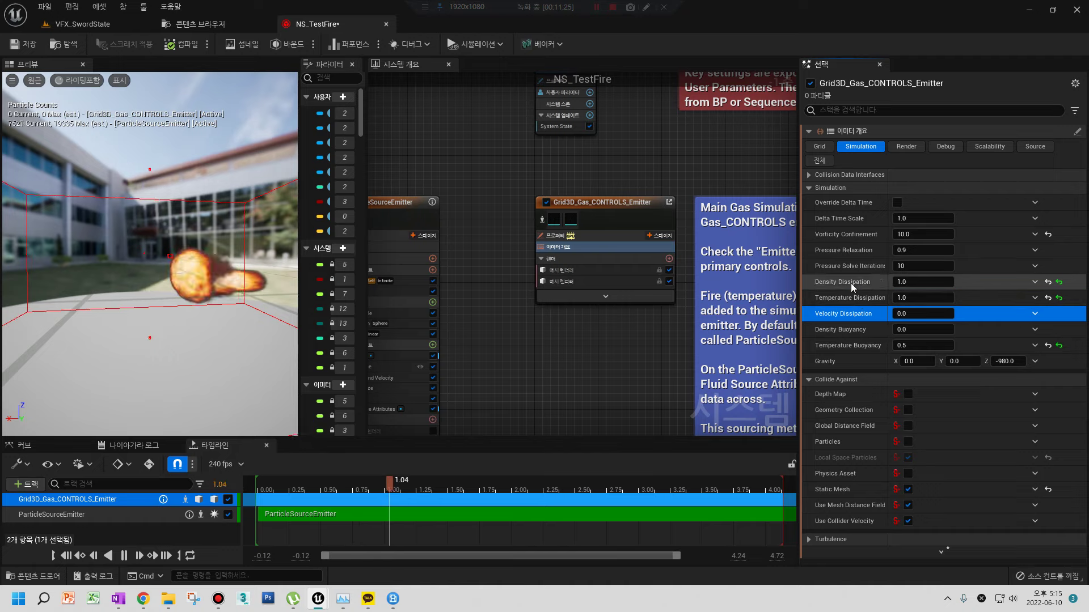
left_click(907, 313)
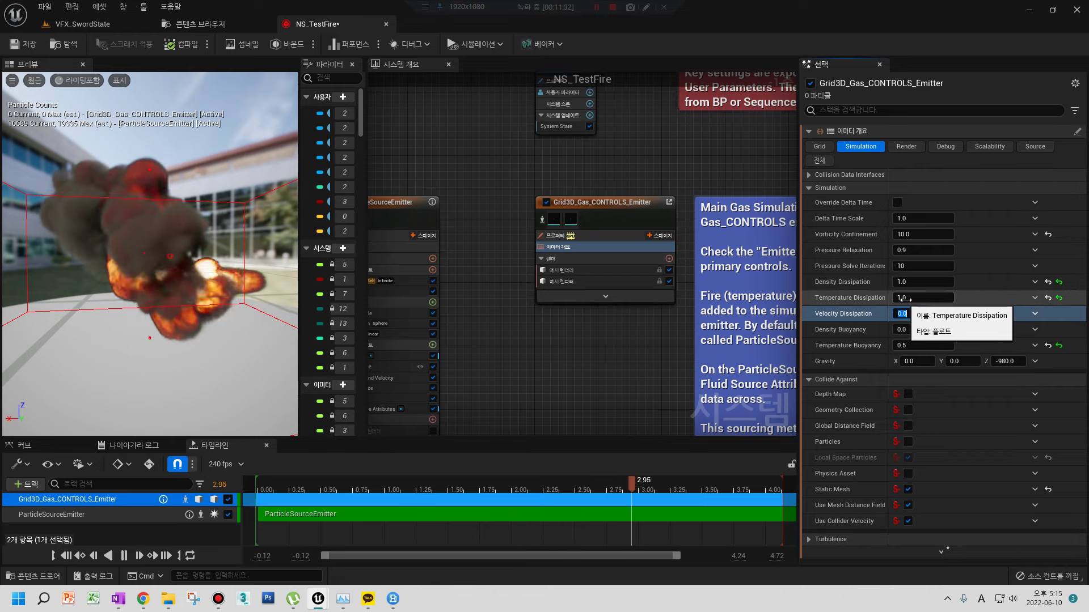
left_click(864, 283)
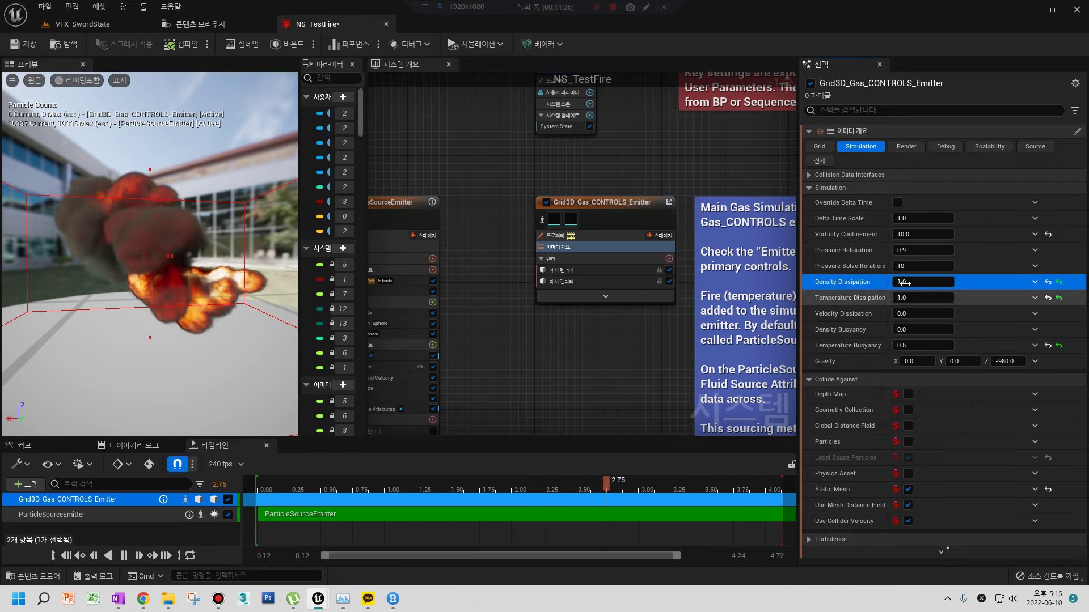